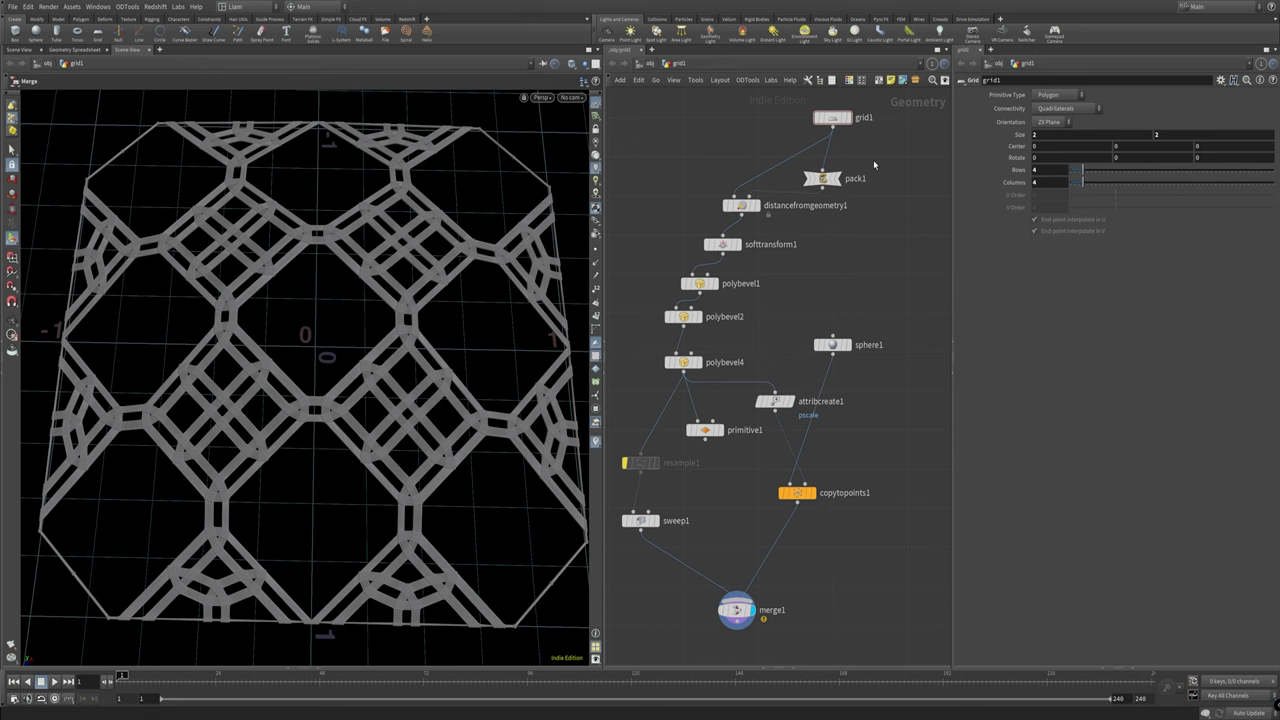
# Step: Review grid1 and pack1, then display distancefromgeometry1's dist attribute gradient on the grid
pyautogui.click(831, 117)
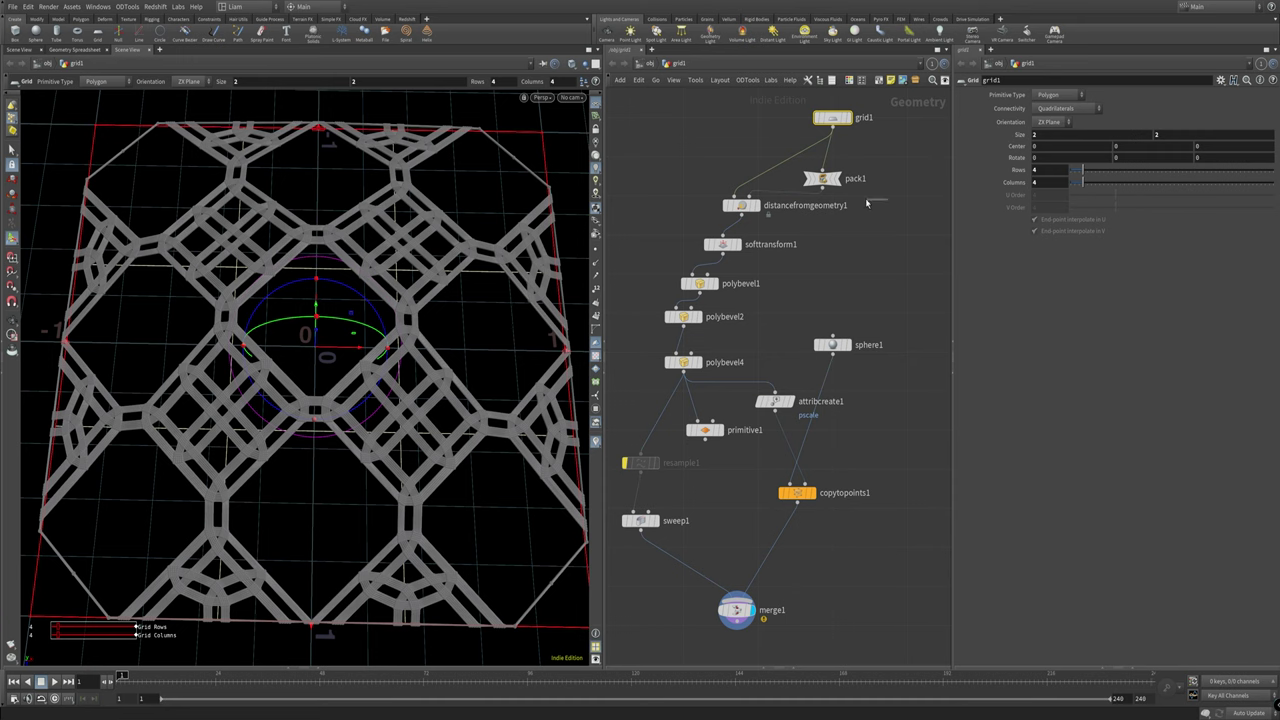
pyautogui.click(828, 179)
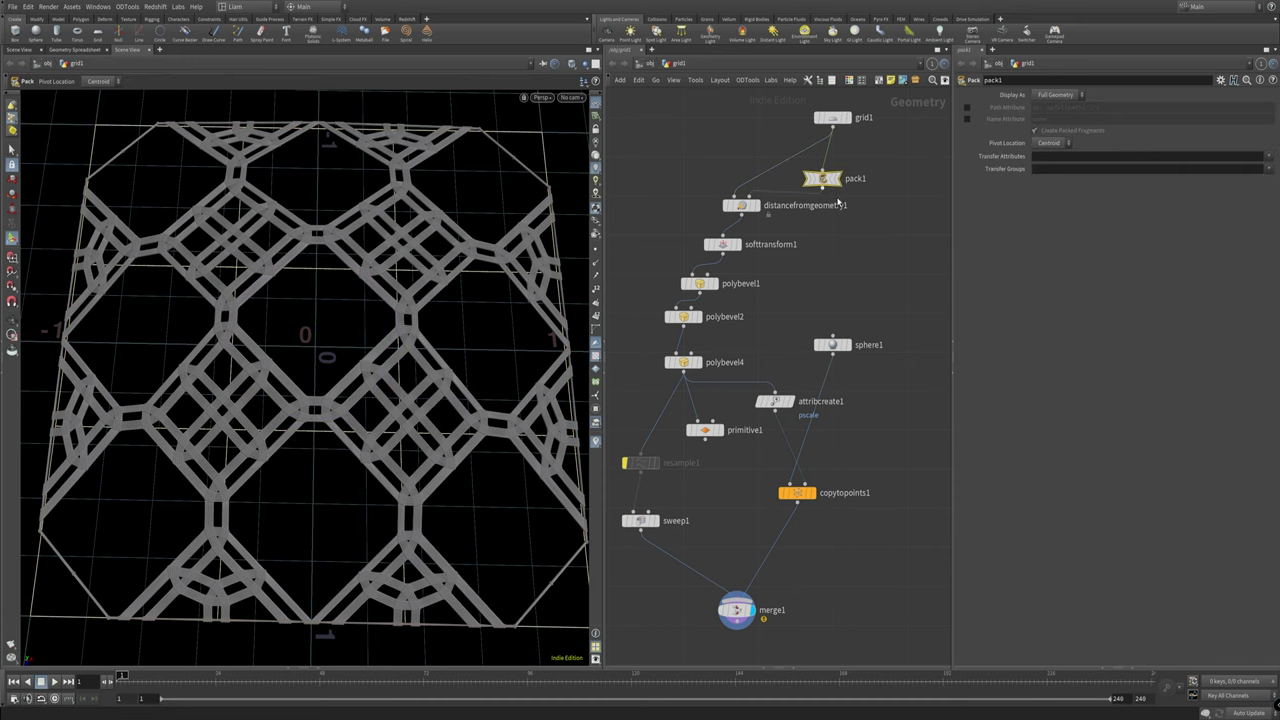
pyautogui.click(752, 206)
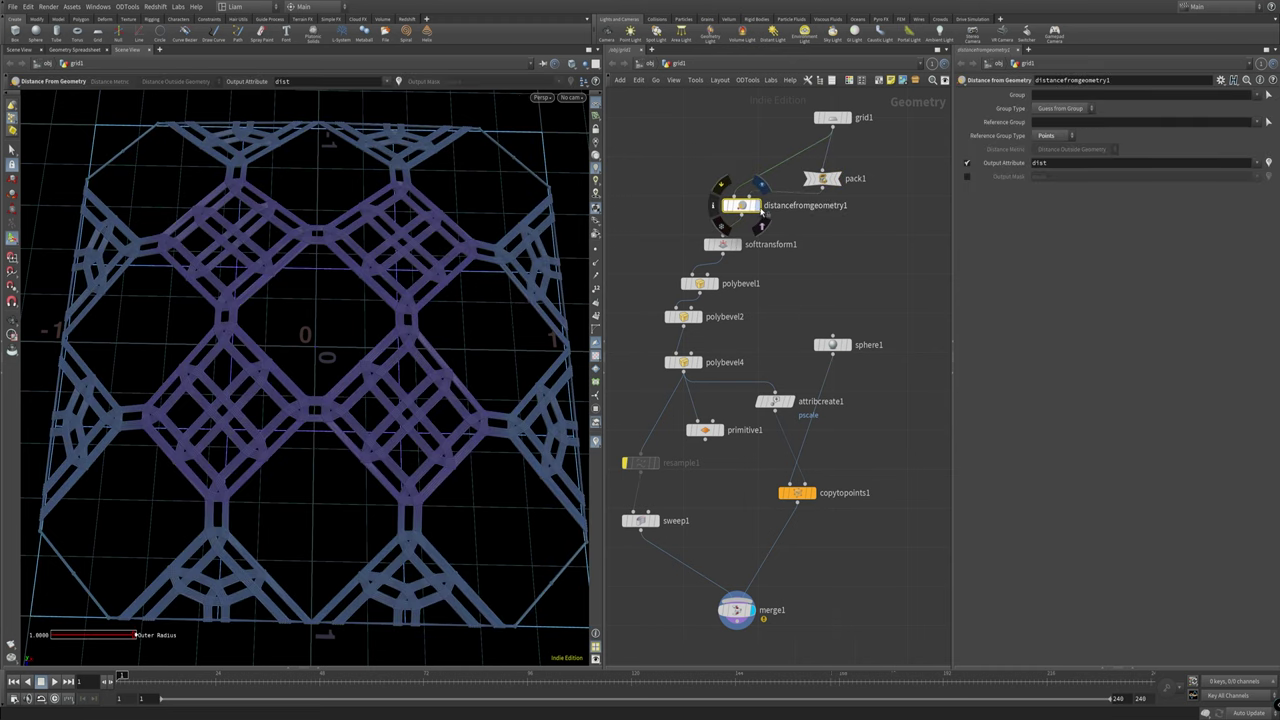
pyautogui.click(762, 186)
pyautogui.click(830, 180)
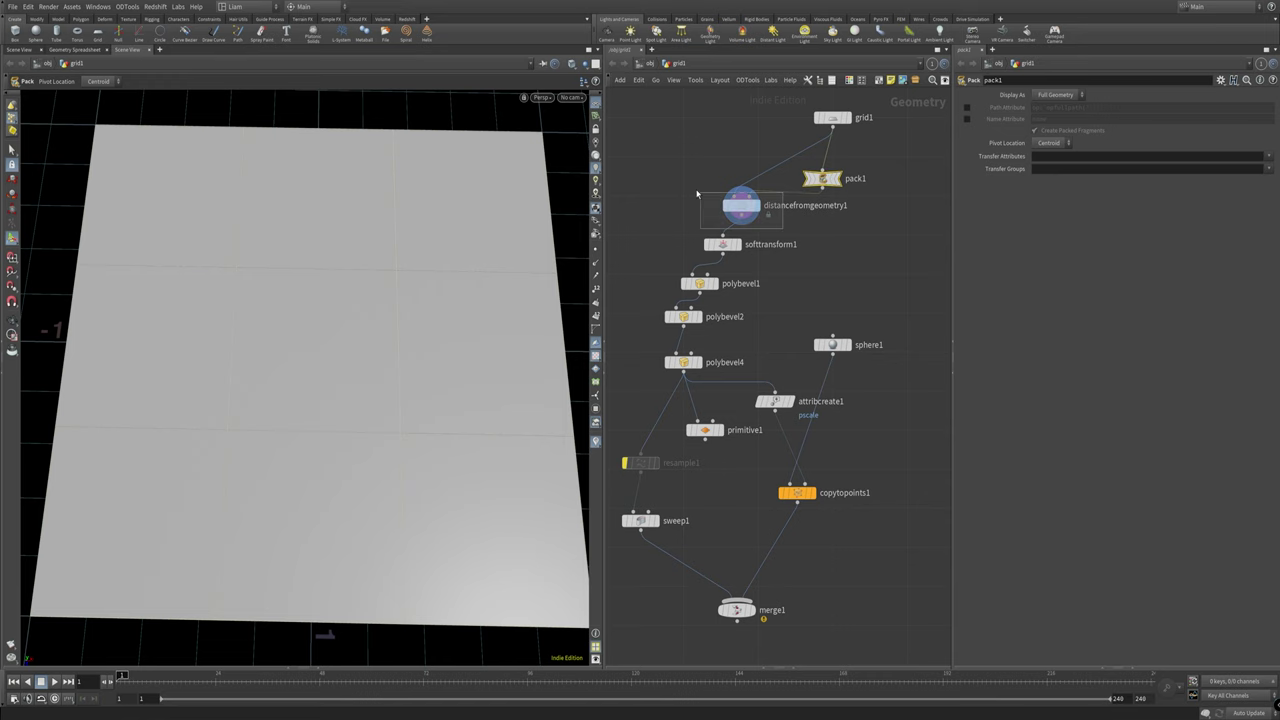
pyautogui.click(743, 207)
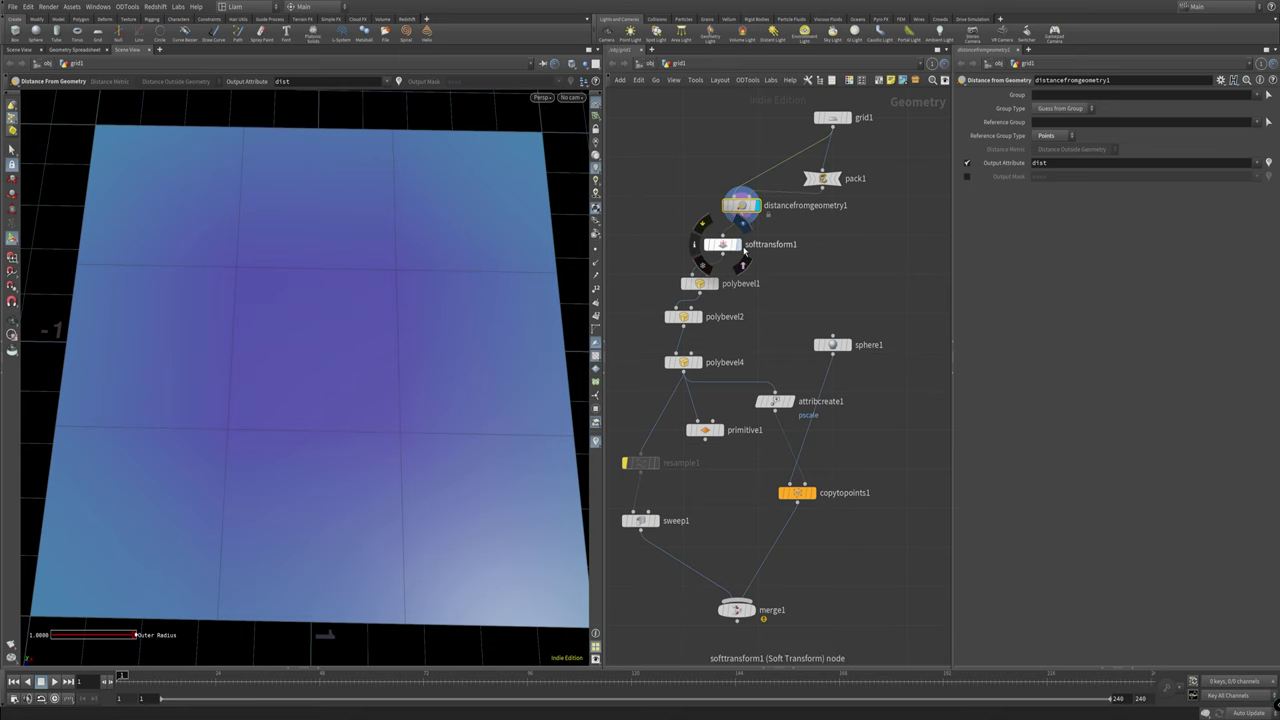
# Step: Display softtransform1's raised bulge and orbit low to see it from the side
pyautogui.click(708, 244)
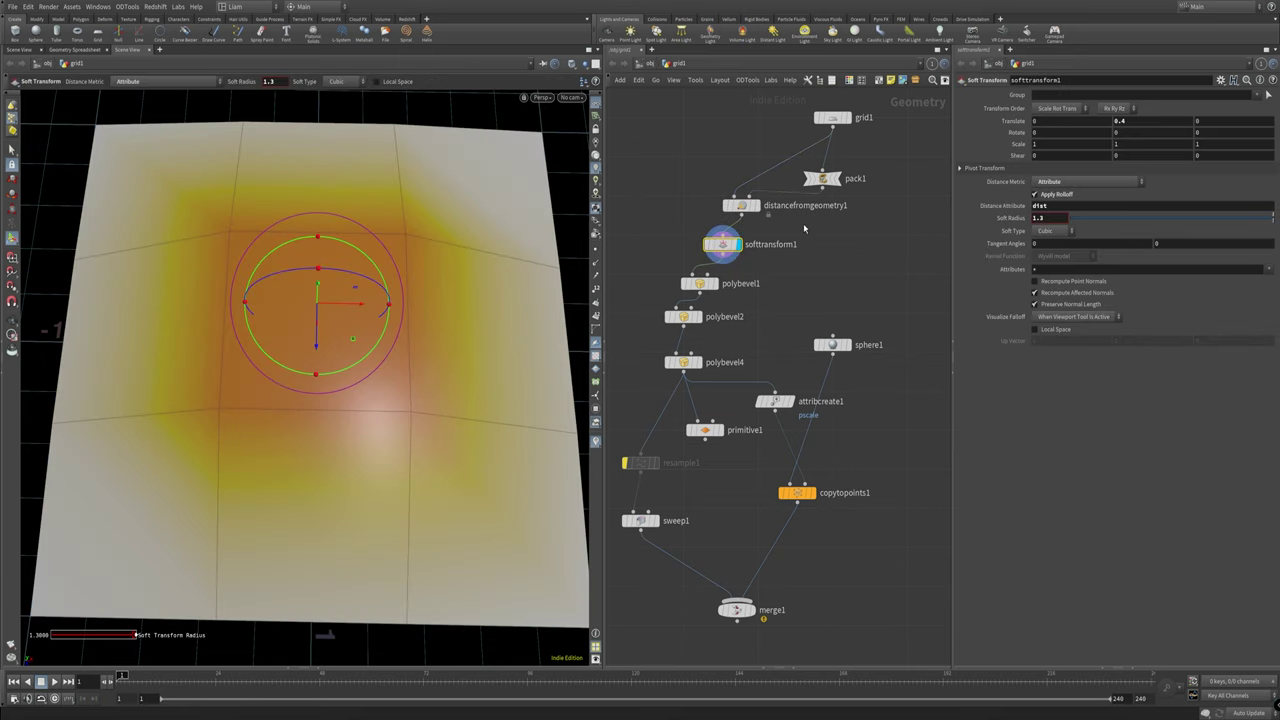
pyautogui.click(800, 210)
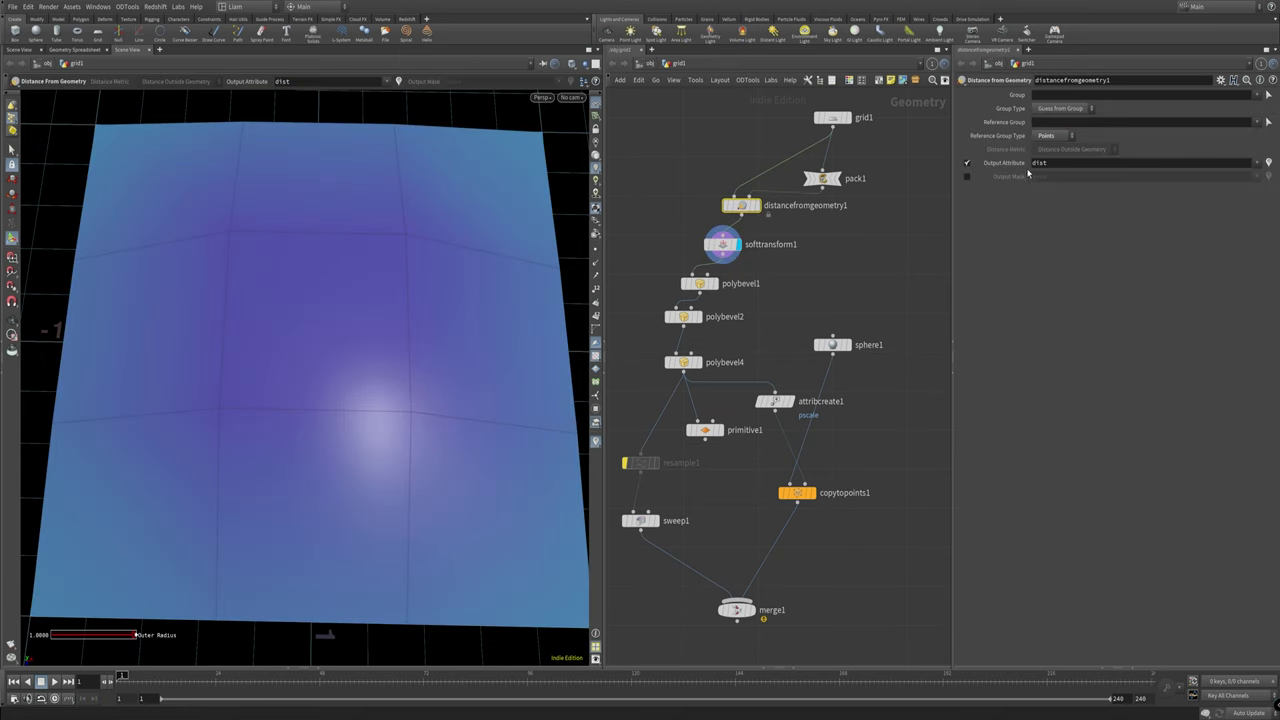
pyautogui.press('Down')
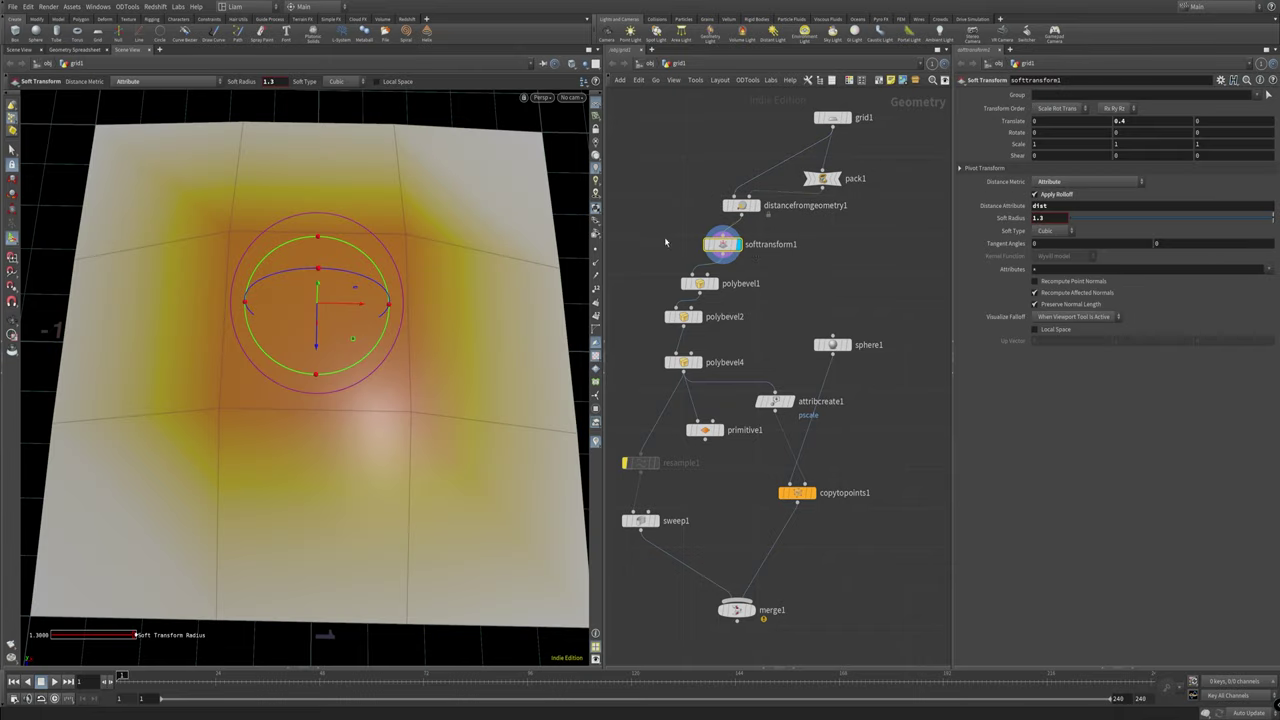
pyautogui.press('Escape')
pyautogui.moveTo(361, 389); pyautogui.dragTo(307, 407)
pyautogui.press('Return')
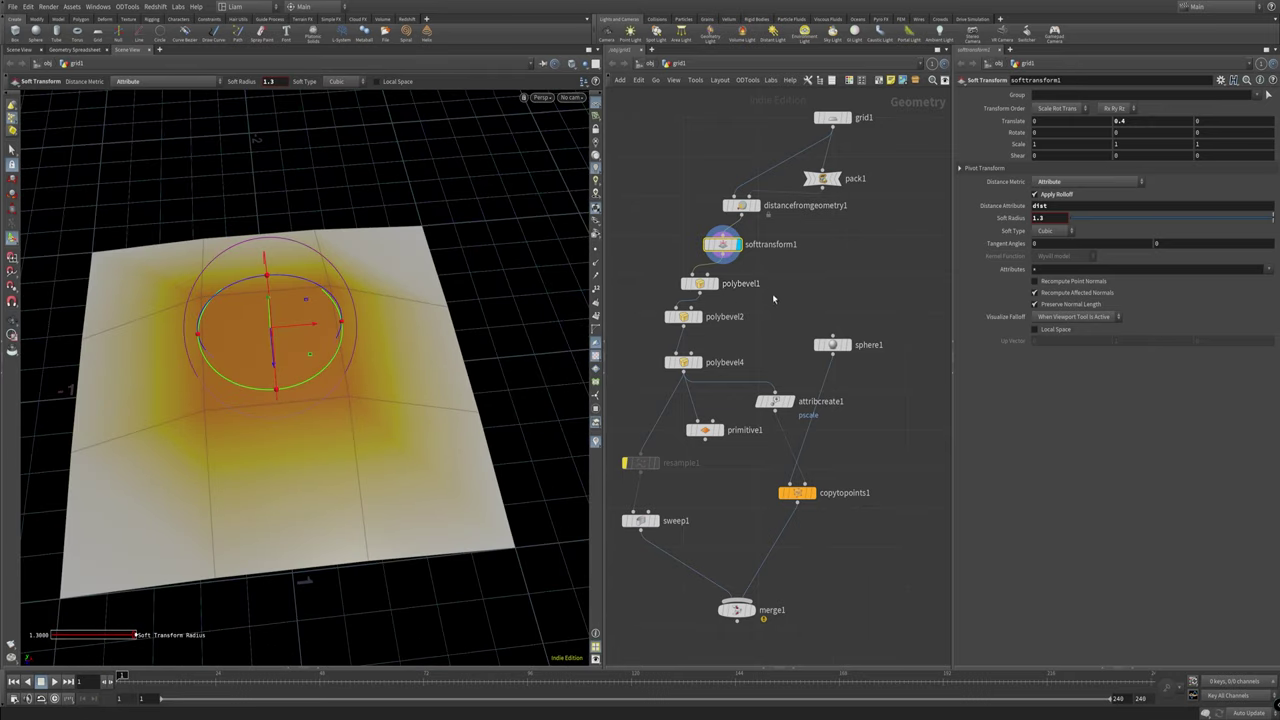
# Step: Display polybevel1, then step through polybevel2 and polybevel4's 0.012 chamfer settings
pyautogui.press('r')
pyautogui.click(712, 284)
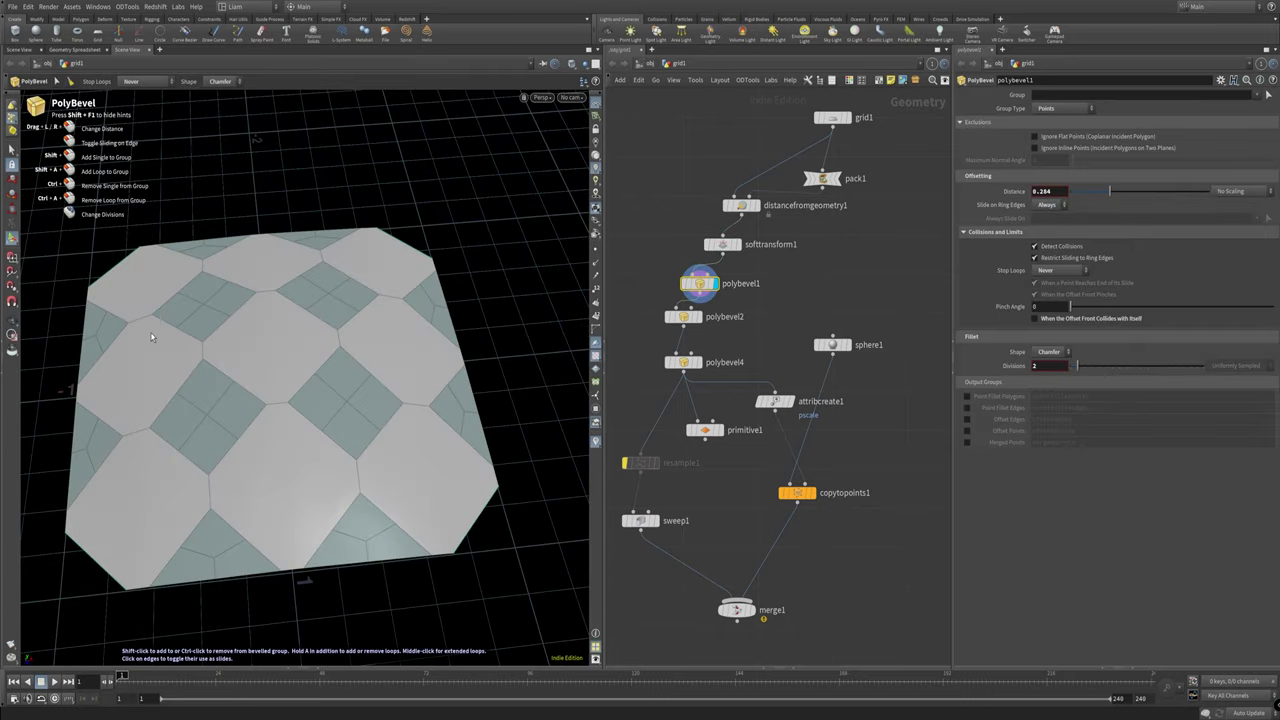
pyautogui.moveTo(323, 309); pyautogui.dragTo(335, 360)
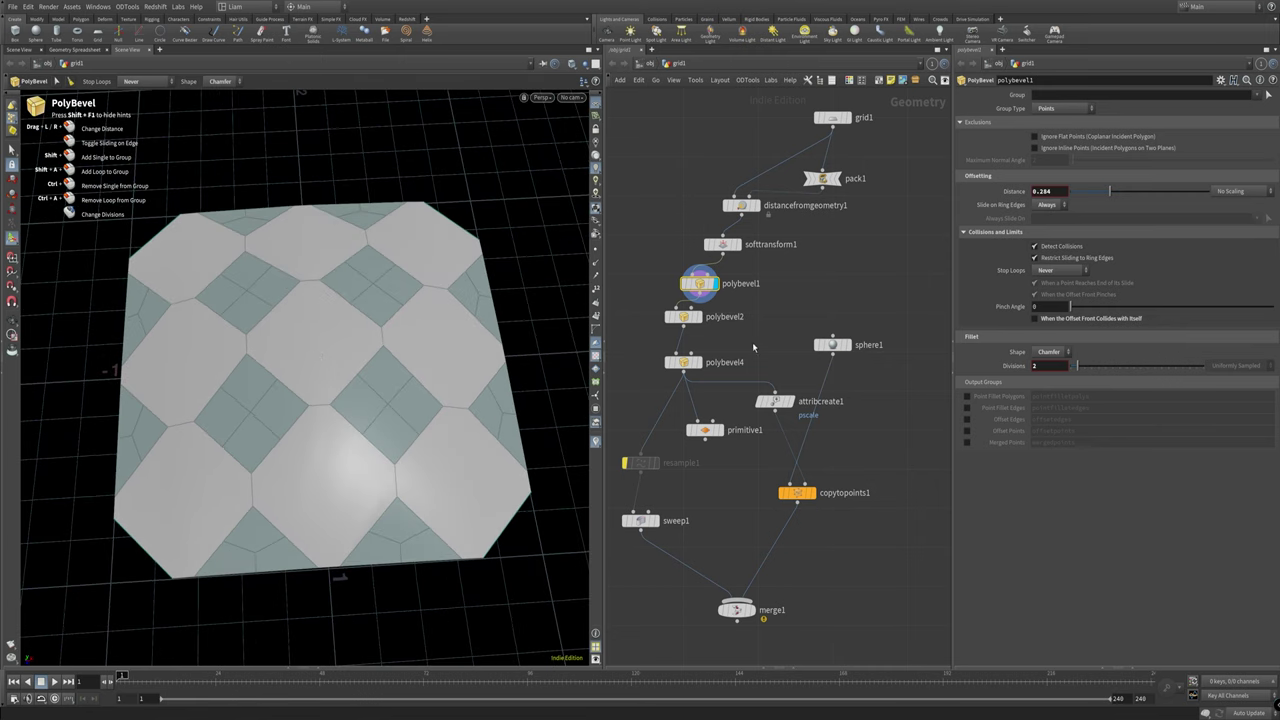
pyautogui.click(690, 317)
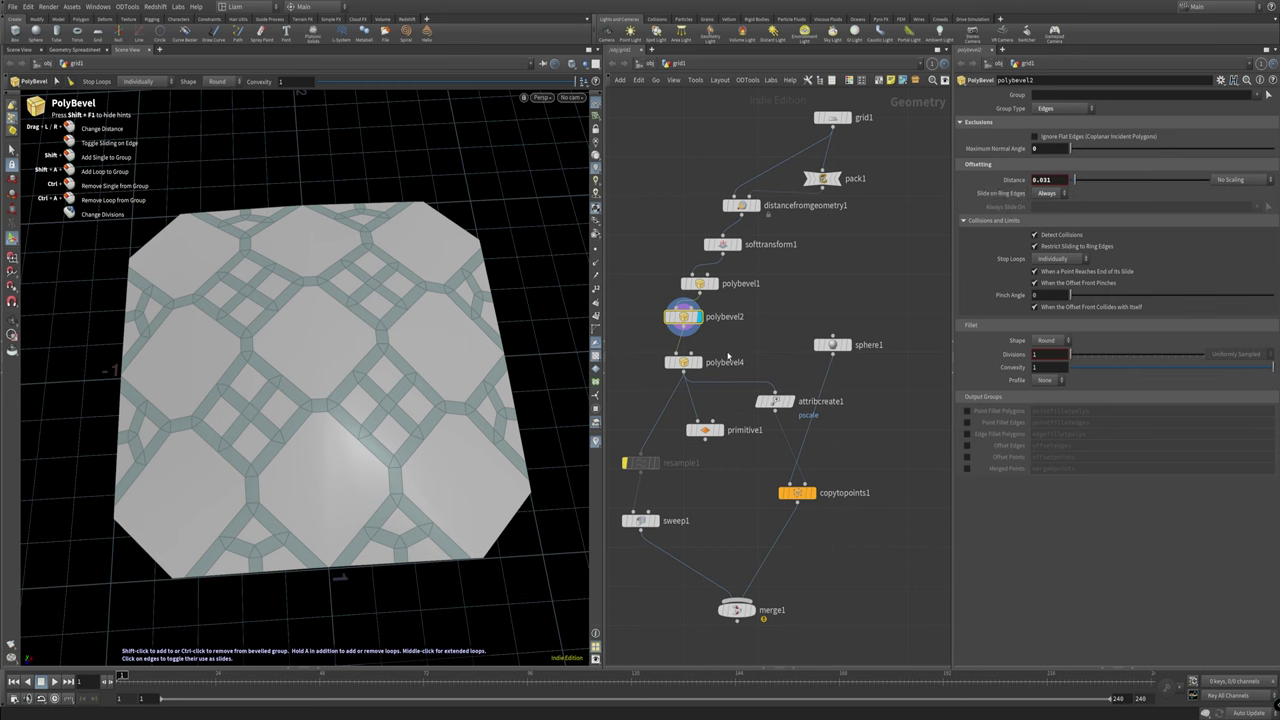
pyautogui.click(718, 362)
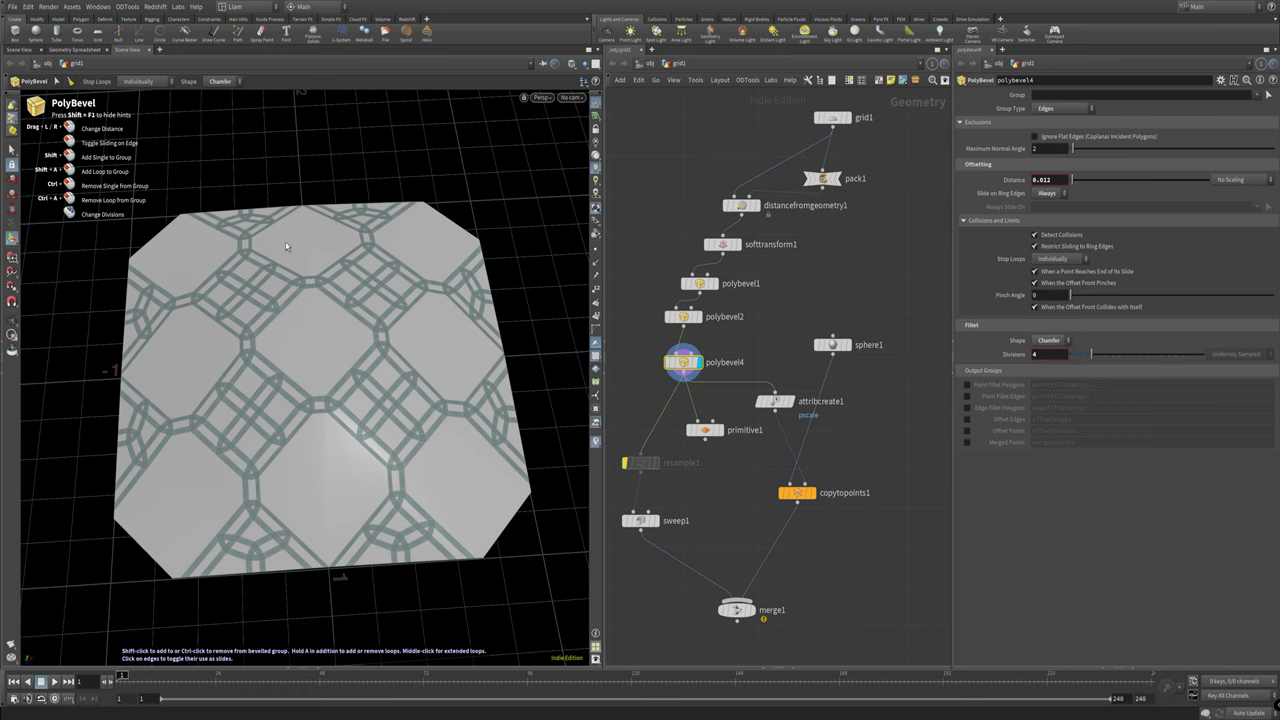
# Step: Display primitive1's bevelled strip lattice, comparing it against the bevel's shaded surface
pyautogui.click(724, 437)
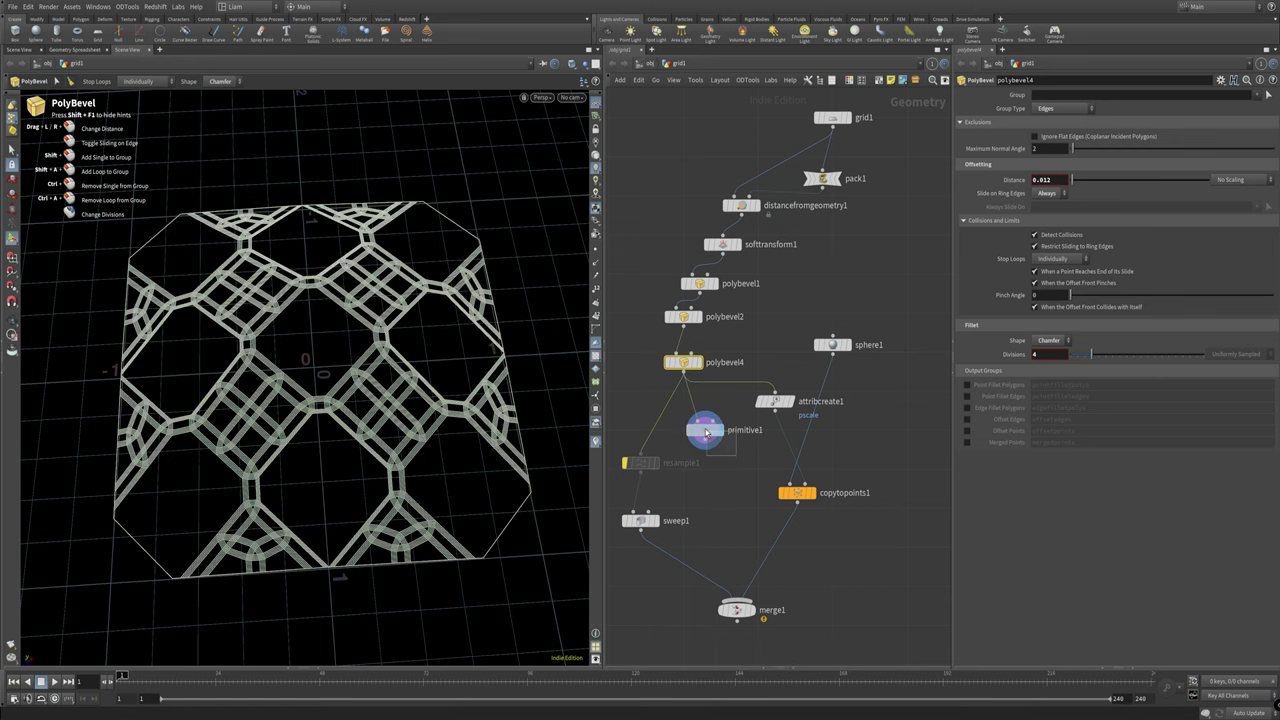
pyautogui.click(704, 430)
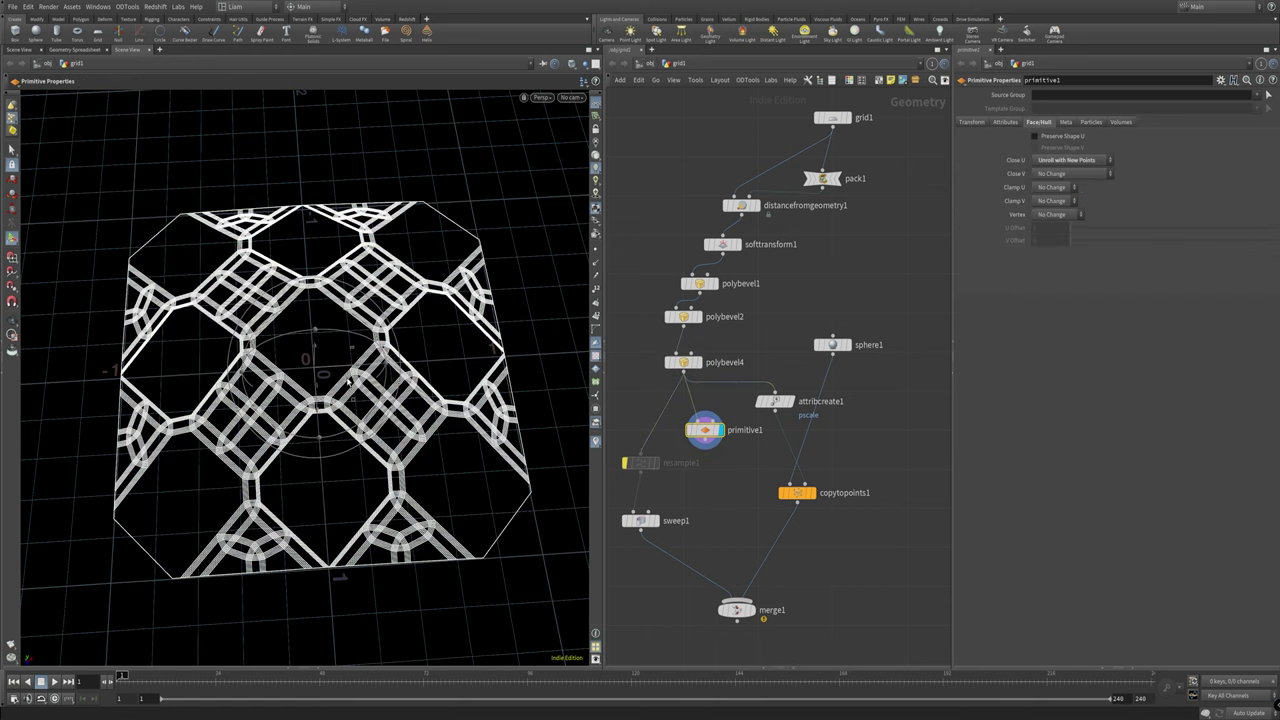
pyautogui.click(697, 362)
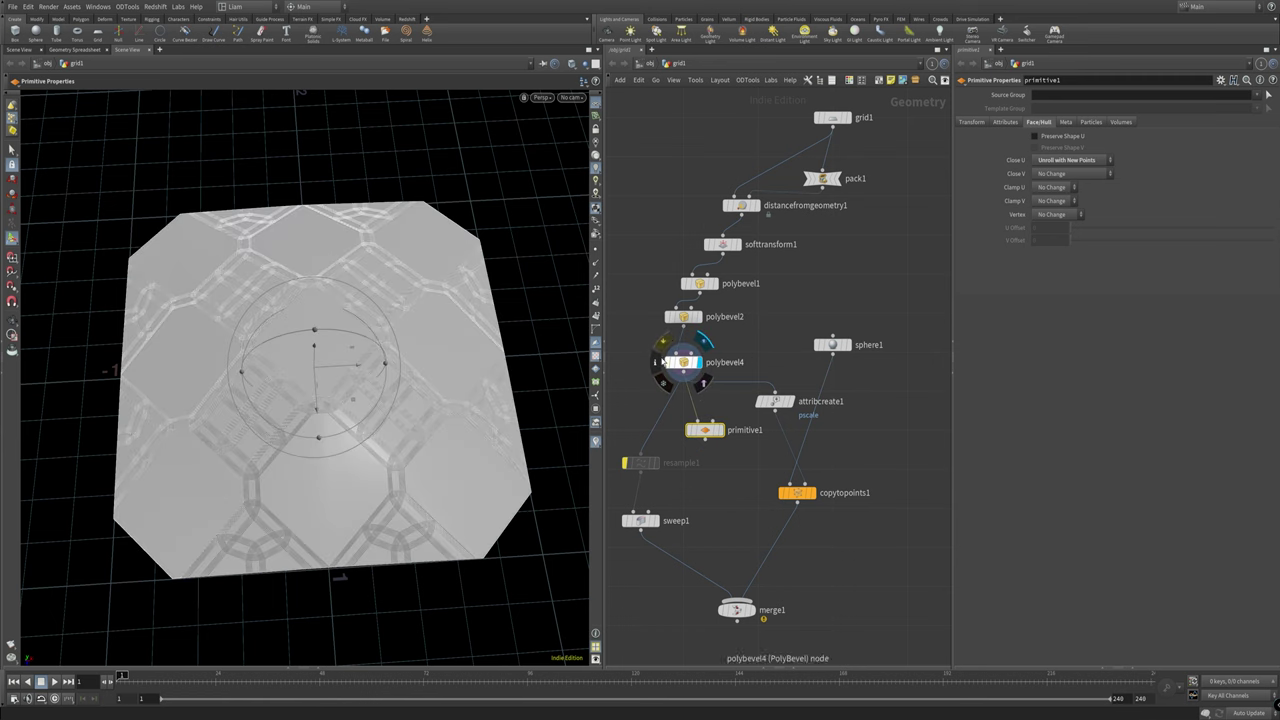
pyautogui.click(717, 431)
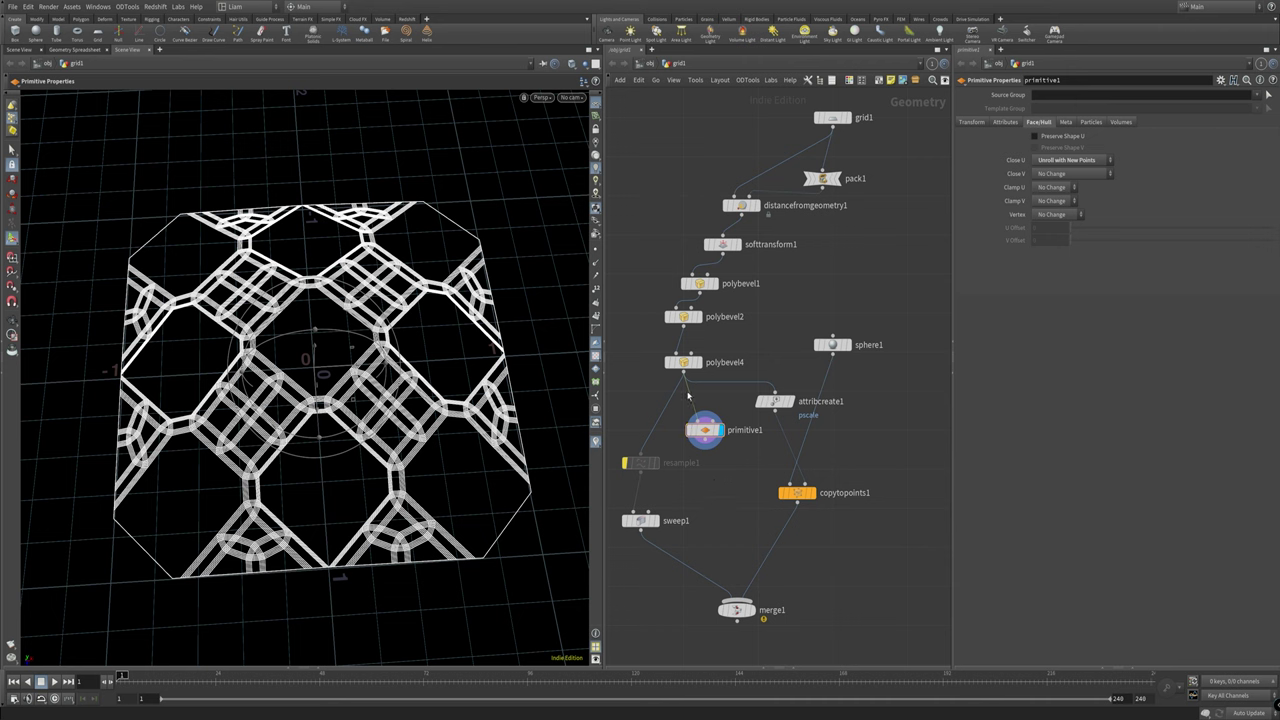
# Step: Link attribcreate1's pscale Value to sweep1's Radius, with the expression's multiplier changed to 2
pyautogui.click(655, 520)
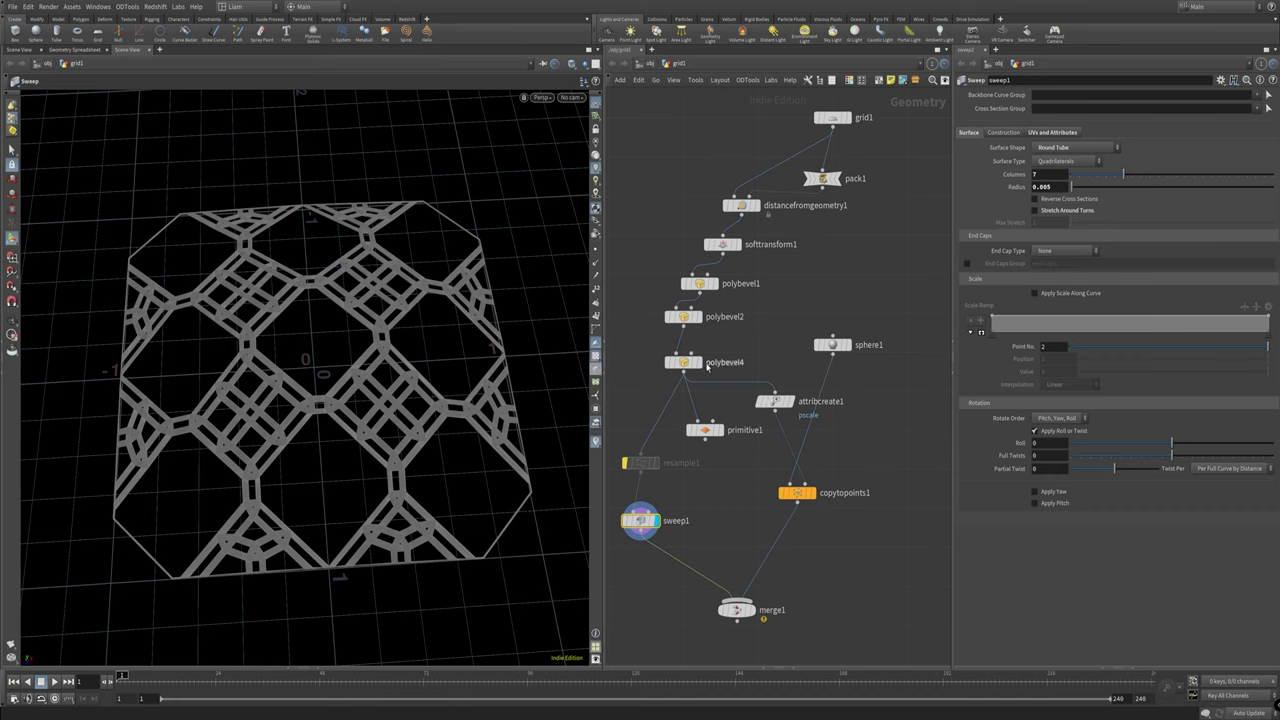
pyautogui.click(776, 402)
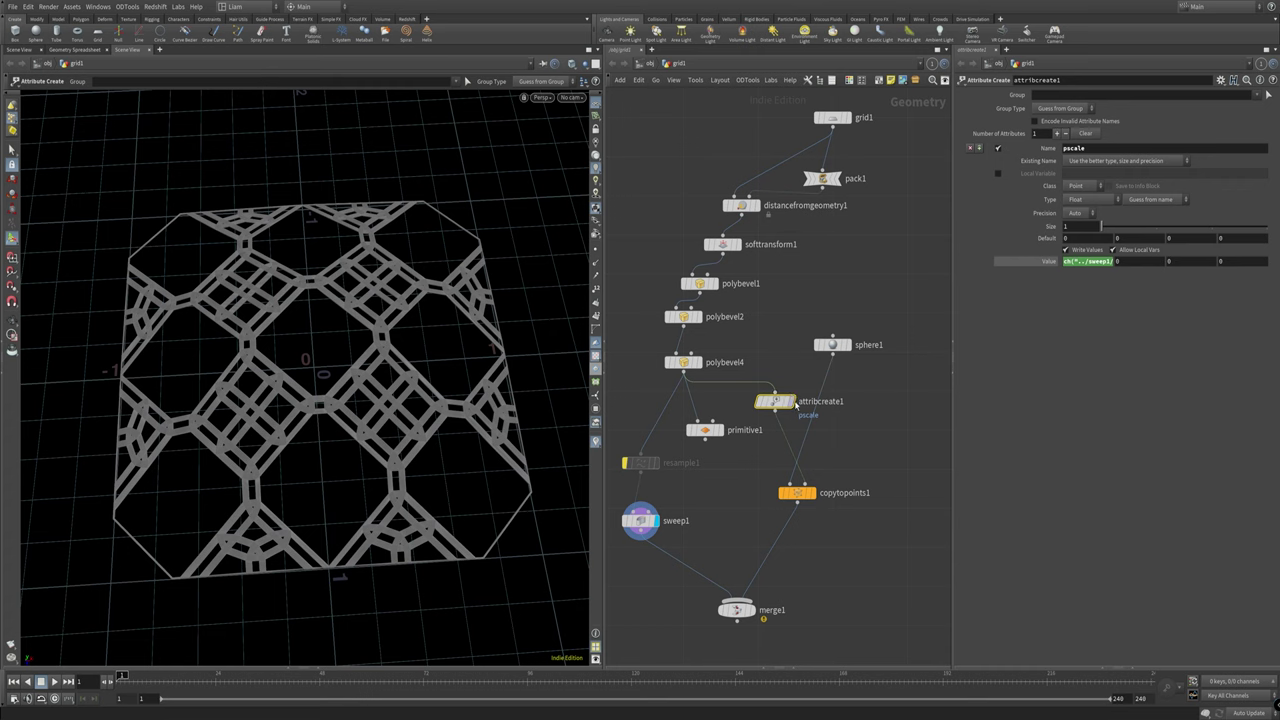
pyautogui.click(642, 522)
pyautogui.moveTo(1018, 193); pyautogui.dragTo(1048, 264)
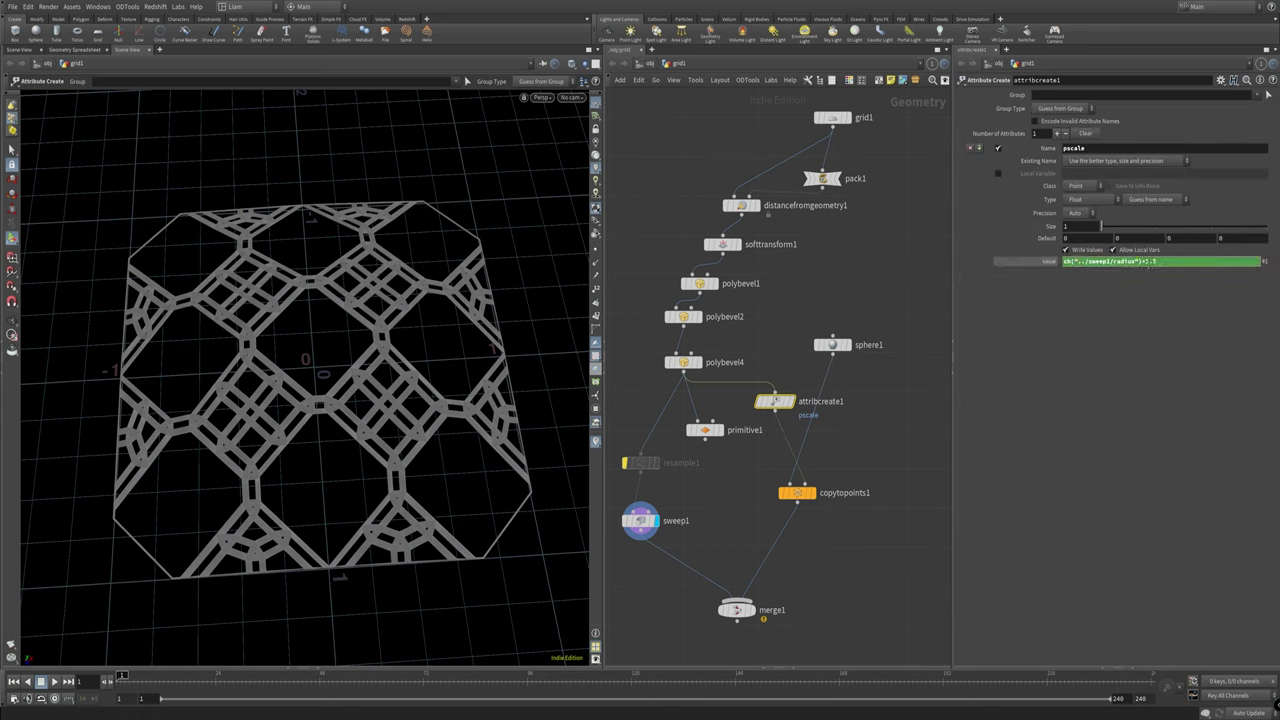
pyautogui.press('BackSpace')
pyautogui.write('2')
pyautogui.press('Return')
# Step: Display merge1's combined tubes and spheres and orbit to a top-down view of the lattice
pyautogui.press('Escape')
pyautogui.scroll(10, 420, 500)
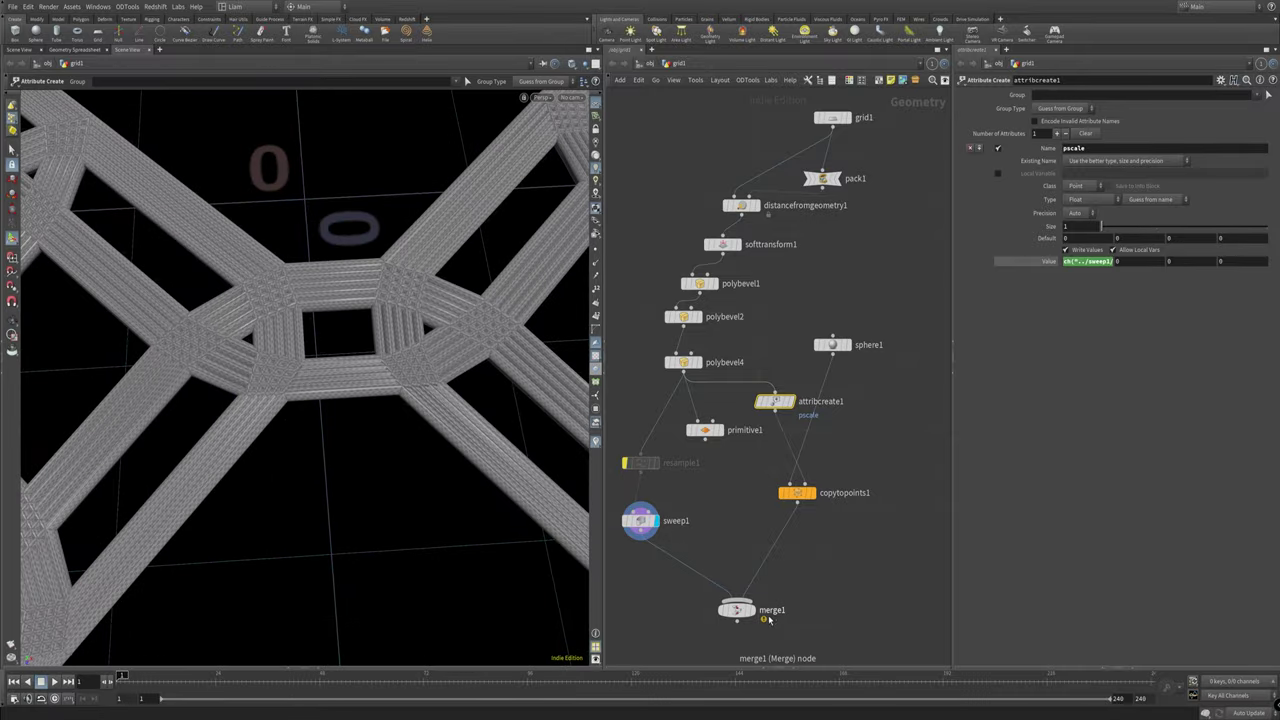
pyautogui.click(752, 610)
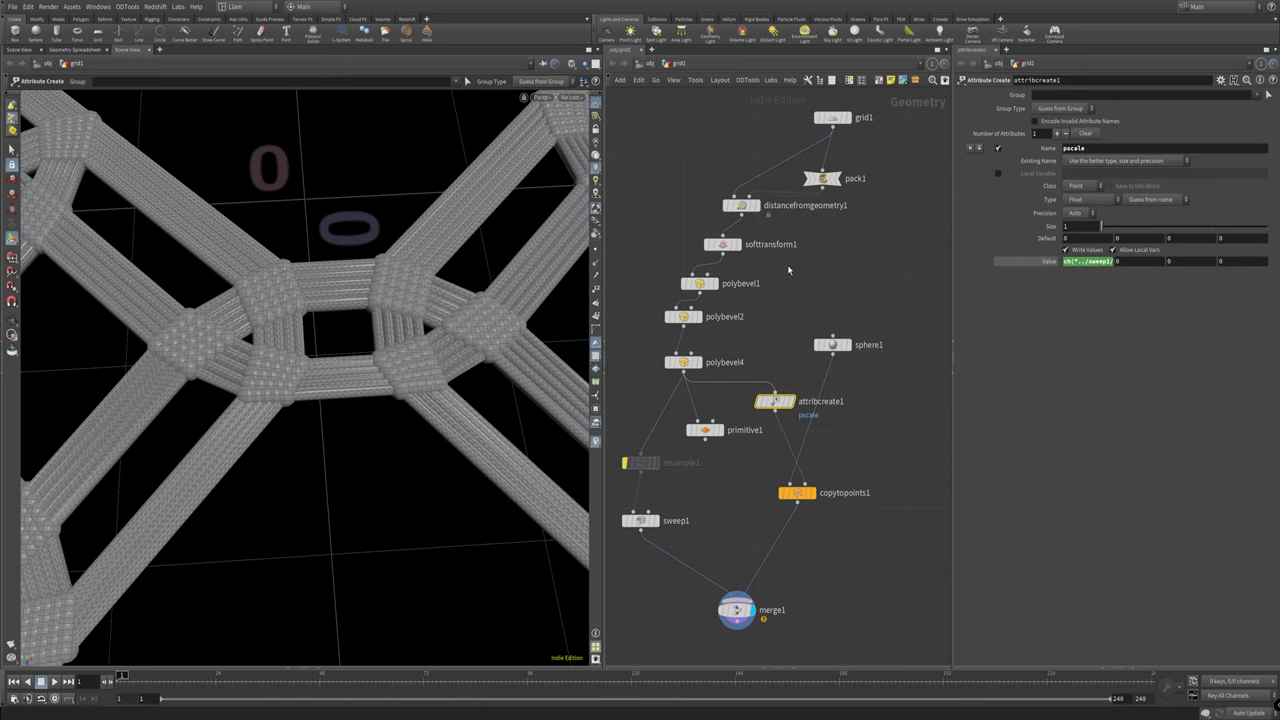
pyautogui.click(688, 281)
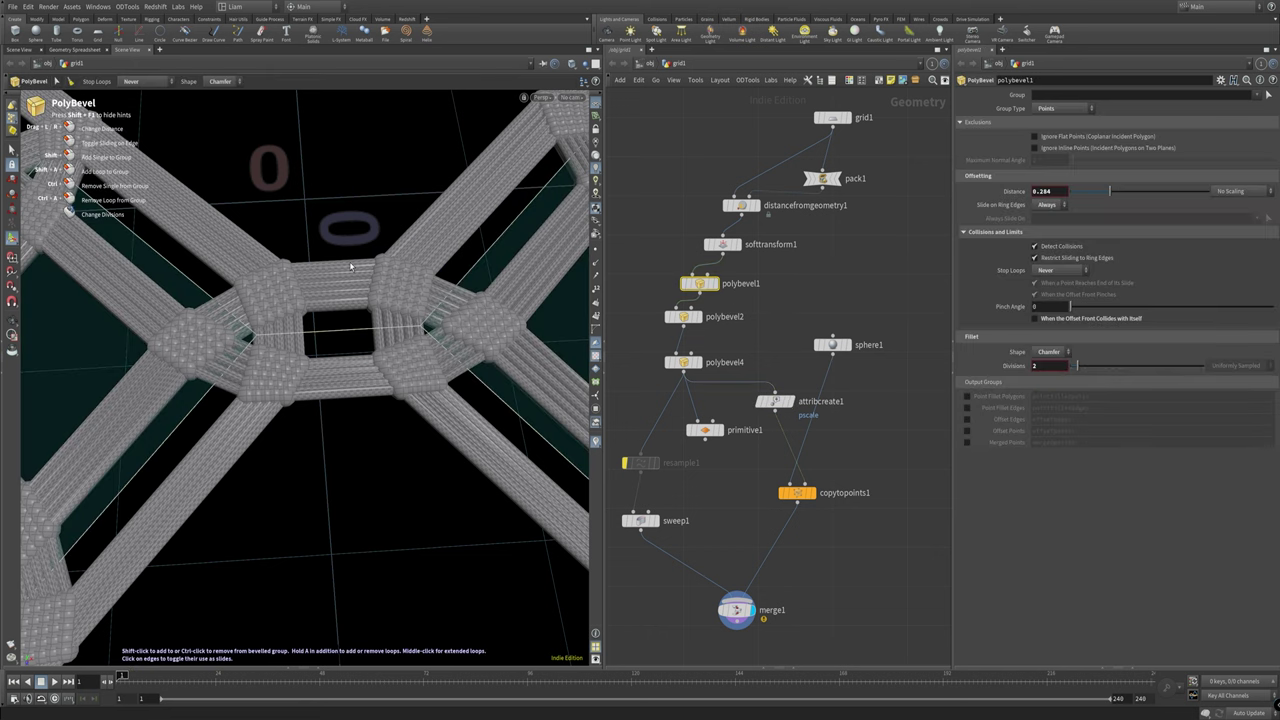
pyautogui.moveTo(345, 272); pyautogui.dragTo(404, 353)
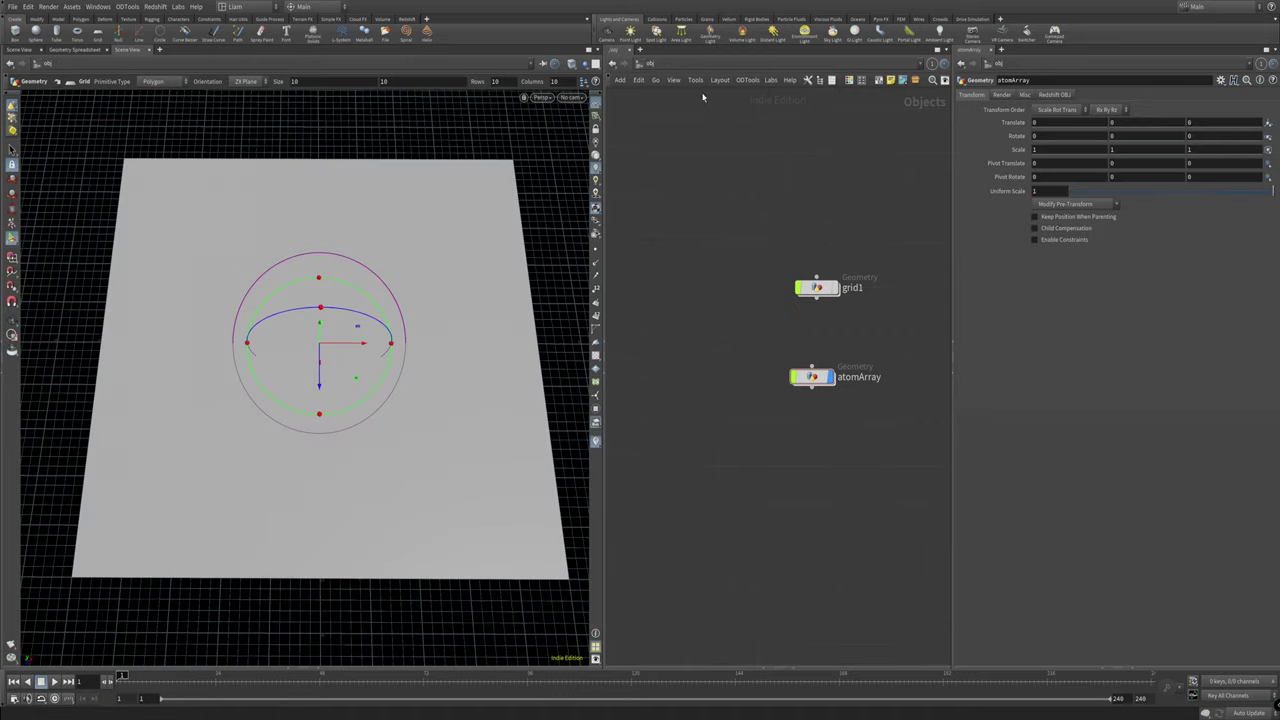
# Step: Display the atomArray object and dive inside it
pyautogui.moveTo(806, 391)
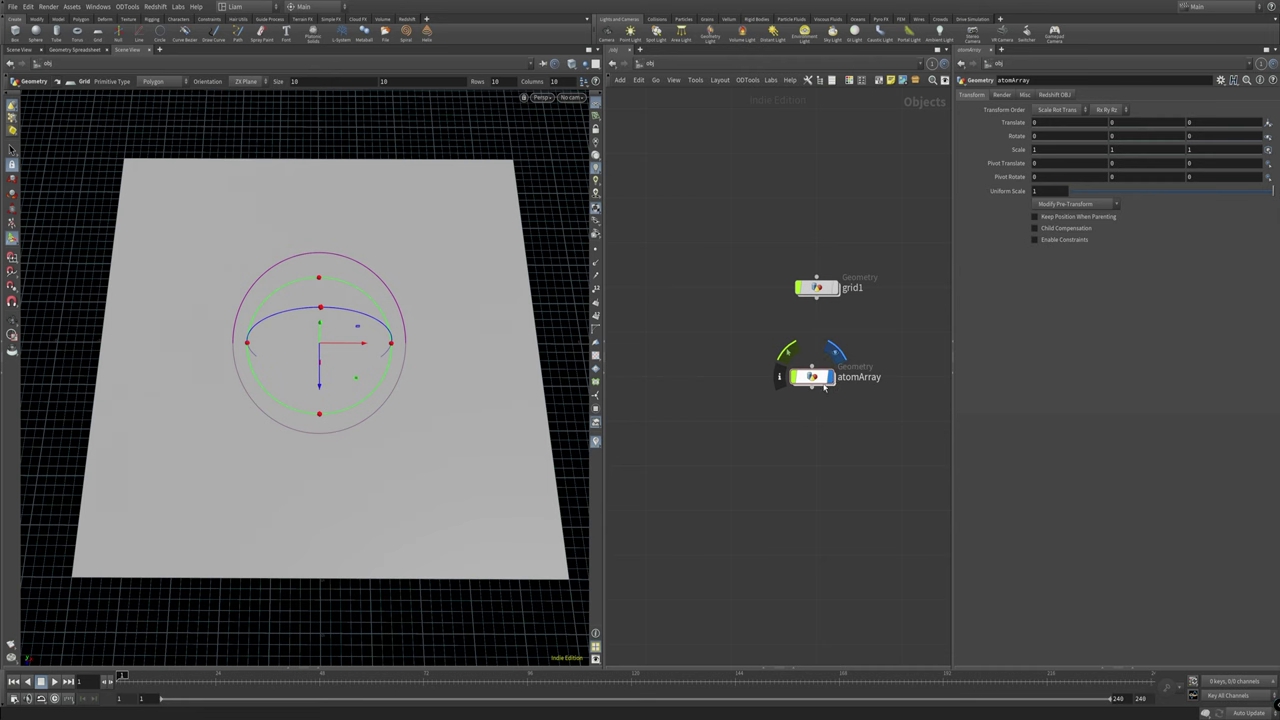
pyautogui.click(829, 380)
pyautogui.doubleClick(815, 378)
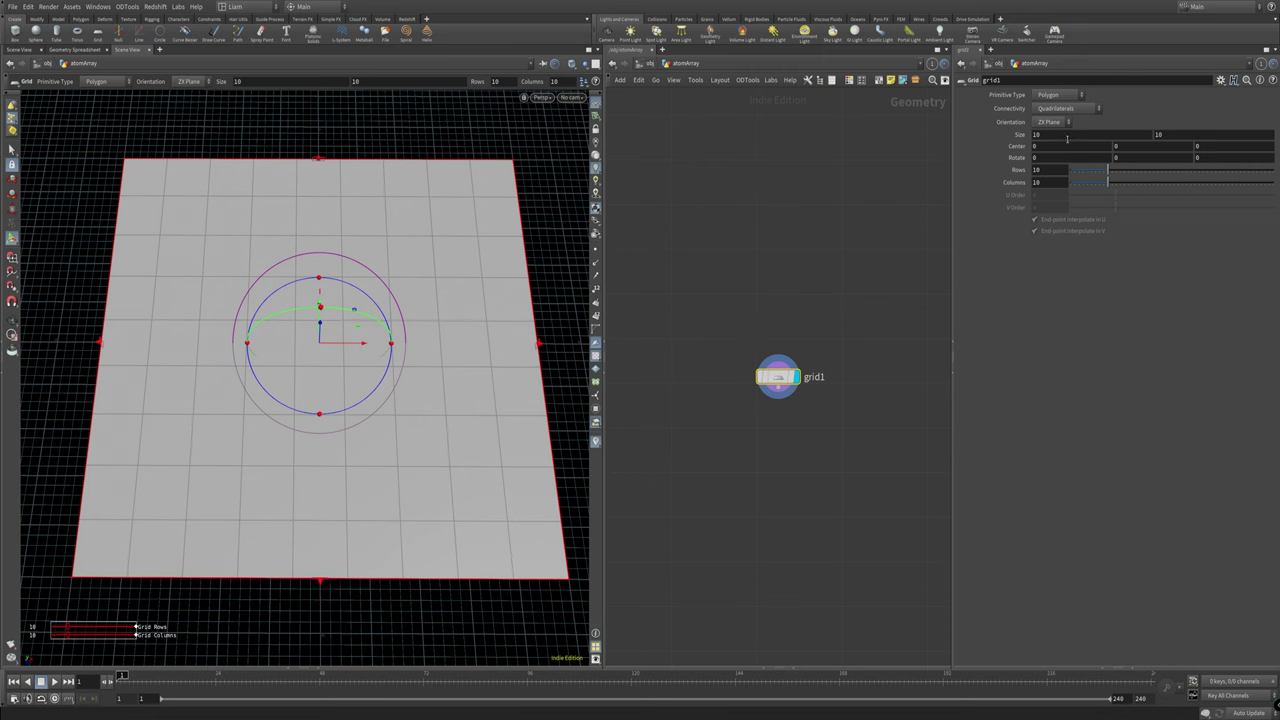
# Step: Set grid1 to size 2 x 2 with 4 rows and 4 columns, and move the node up
pyautogui.click(1036, 134)
pyautogui.write('2')
pyautogui.press('Tab')
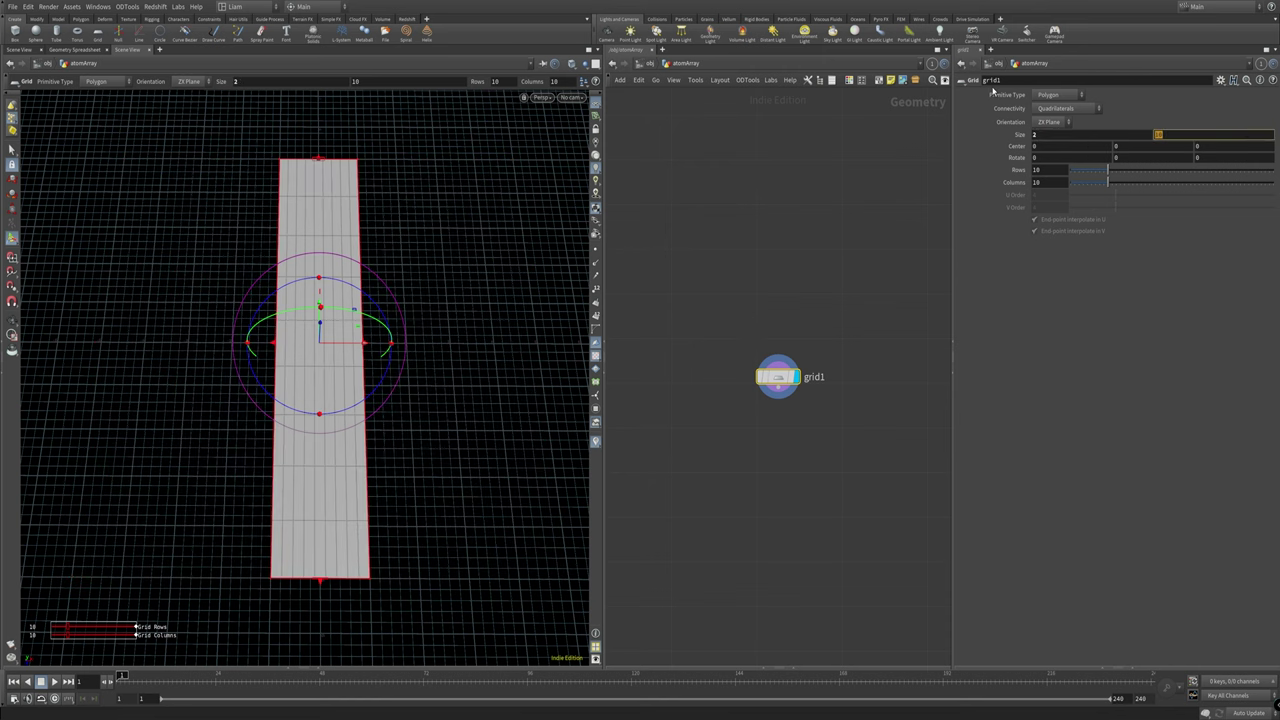
pyautogui.write('2')
pyautogui.press('Tab')
pyautogui.press('Tab')
pyautogui.press('Tab')
pyautogui.press('Tab')
pyautogui.press('Tab')
pyautogui.press('Tab')
pyautogui.press('Tab')
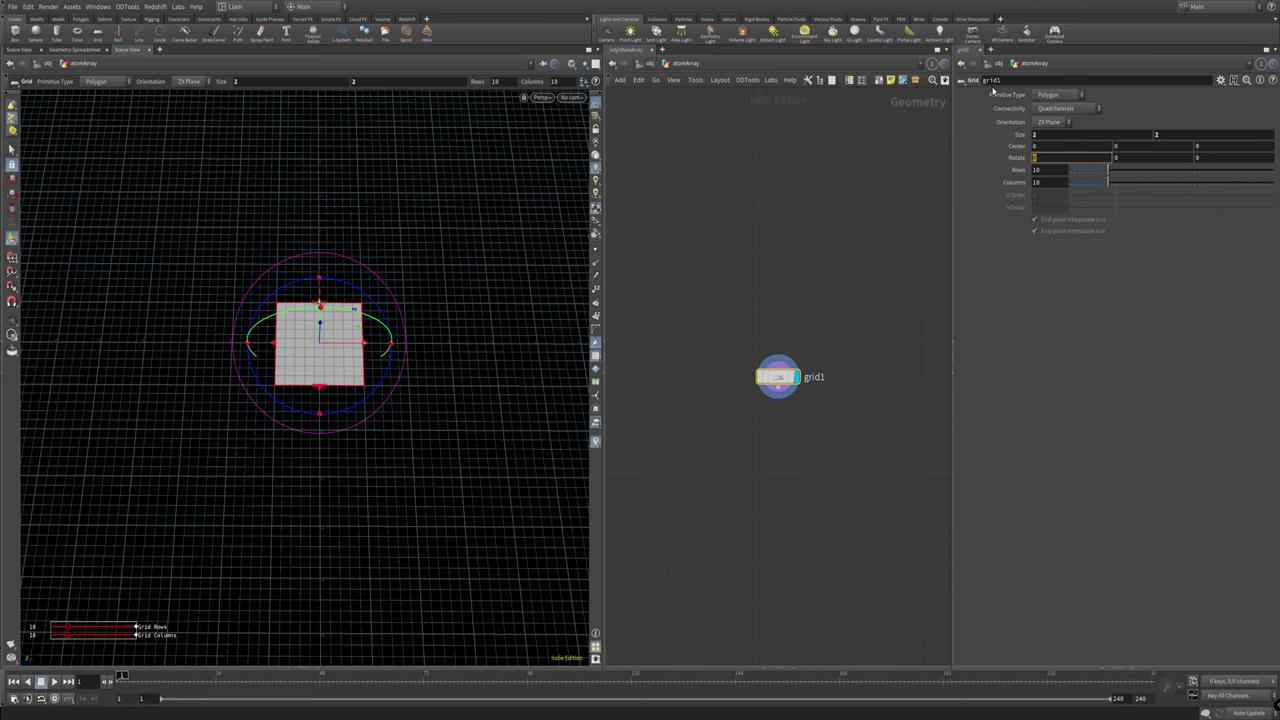
pyautogui.write('4')
pyautogui.press('Tab')
pyautogui.write('4')
pyautogui.press('Escape')
pyautogui.scroll(5, 287, 372)
pyautogui.press('Return')
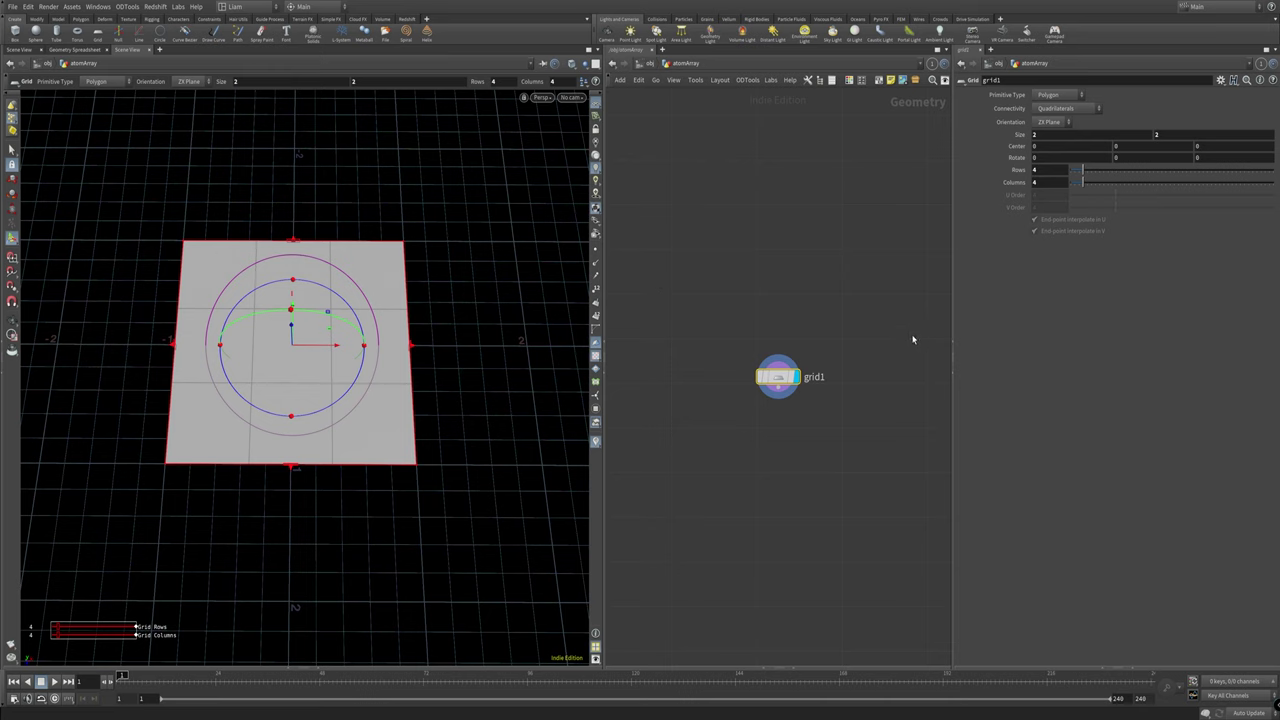
pyautogui.moveTo(778, 377); pyautogui.dragTo(757, 339)
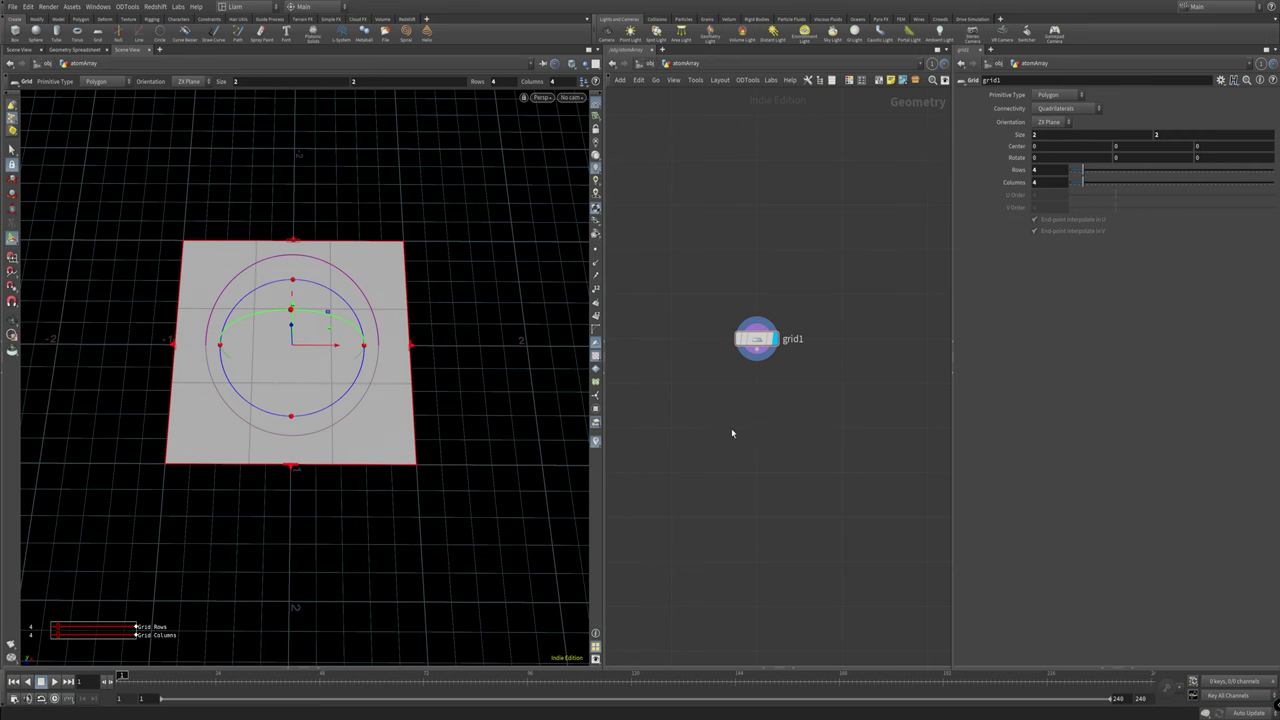
# Step: Add a Sweep node below grid1 and feed grid1 into it
pyautogui.press('Tab')
pyautogui.write('sweep')
pyautogui.press('Return')
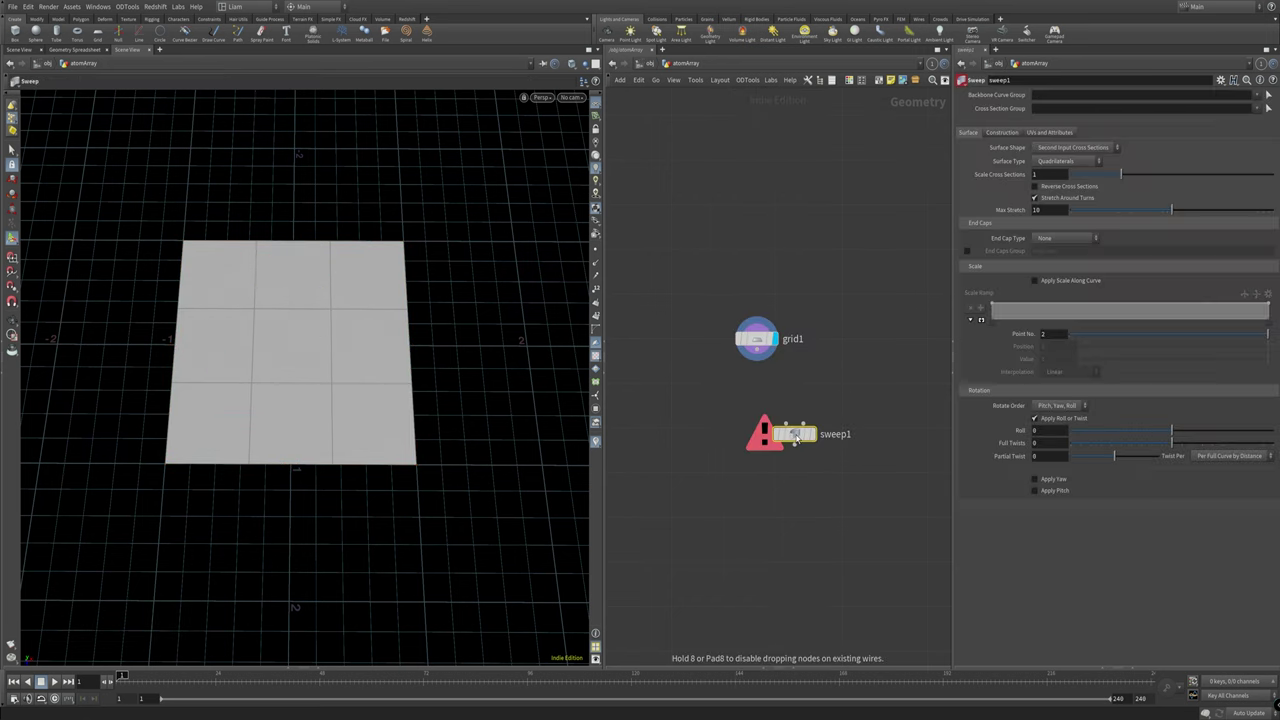
pyautogui.click(757, 430)
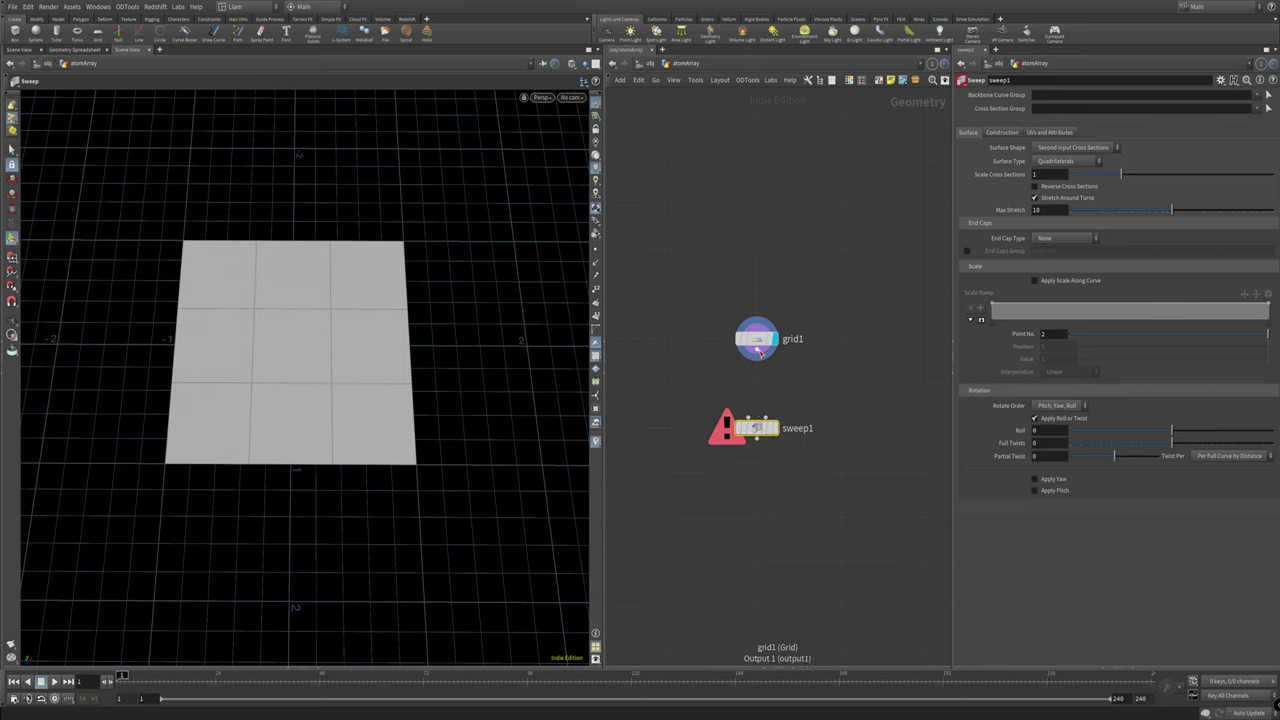
pyautogui.moveTo(760, 352); pyautogui.dragTo(755, 420)
# Step: Make sweep1 a Round Tube with radius 0.033, then display grid1 again
pyautogui.click(1105, 148)
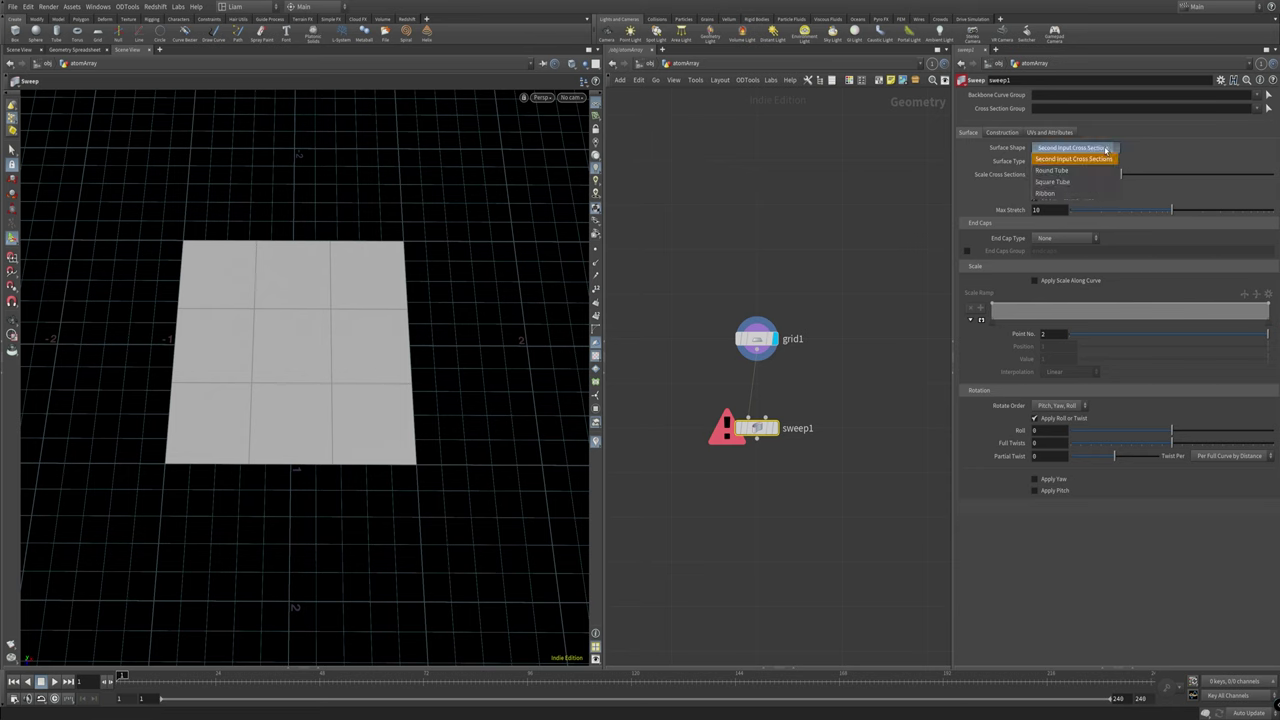
pyautogui.click(1052, 170)
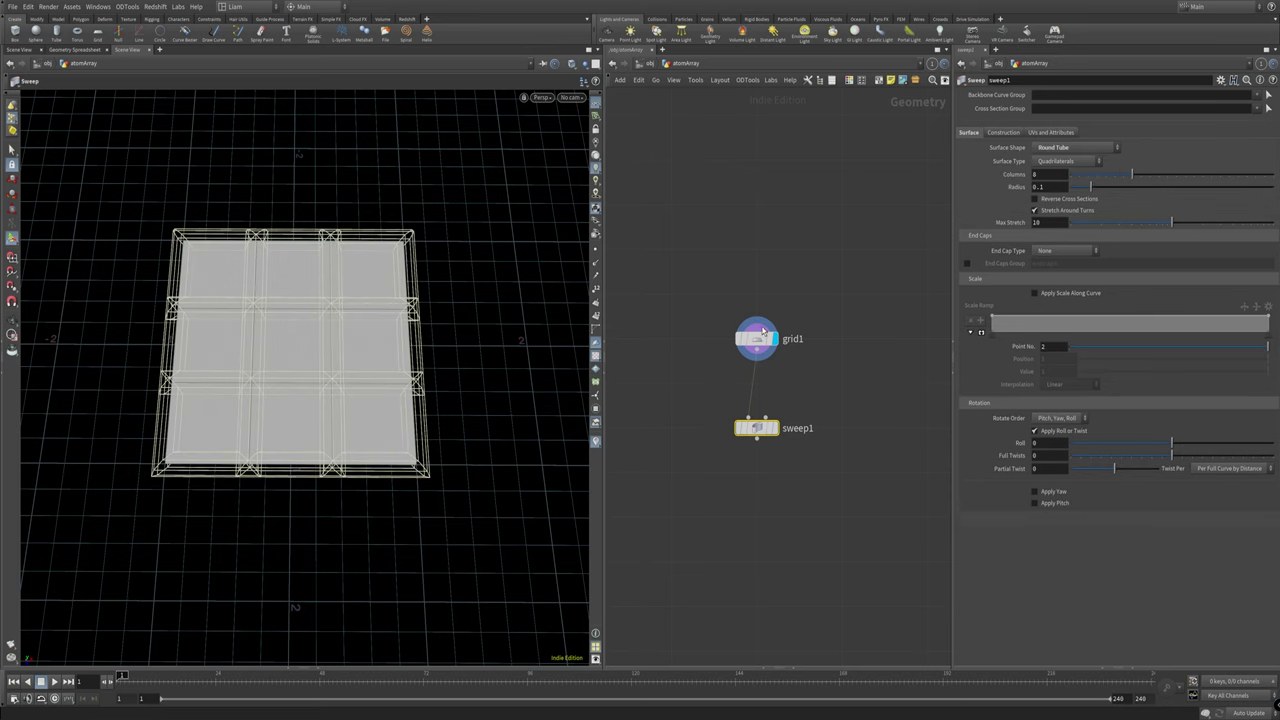
pyautogui.click(778, 428)
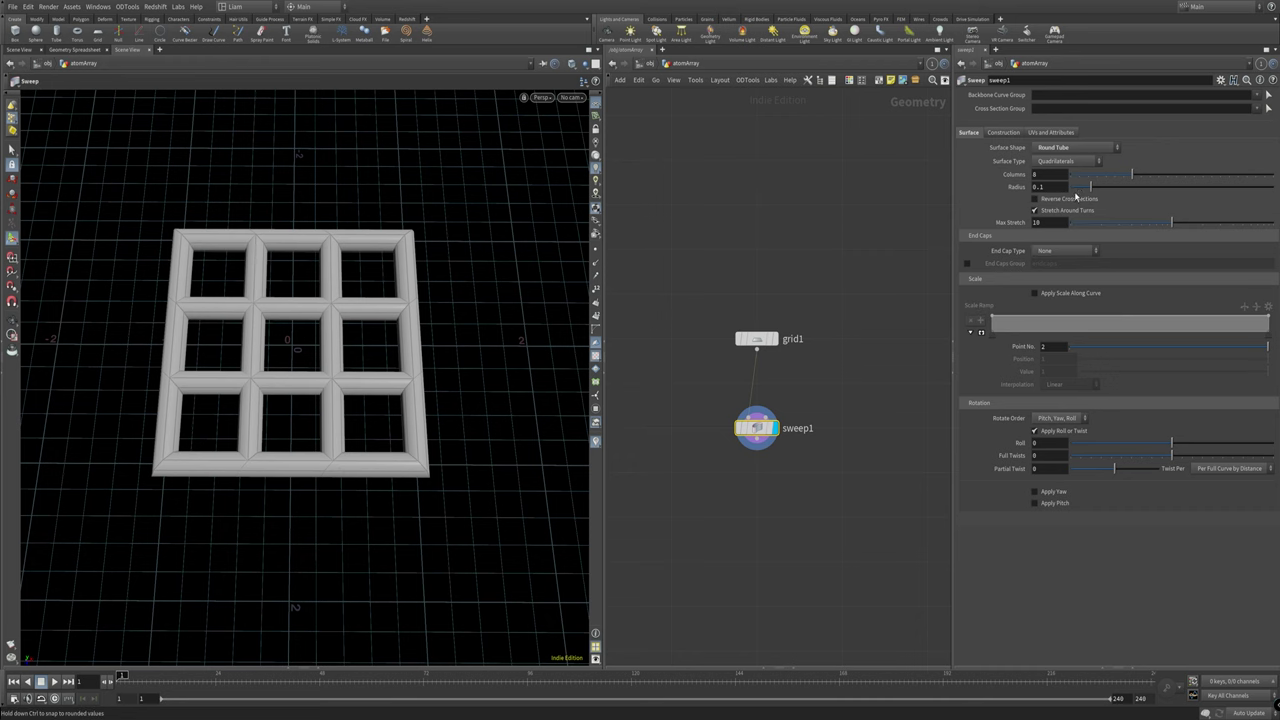
pyautogui.moveTo(1075, 192); pyautogui.dragTo(1077, 188)
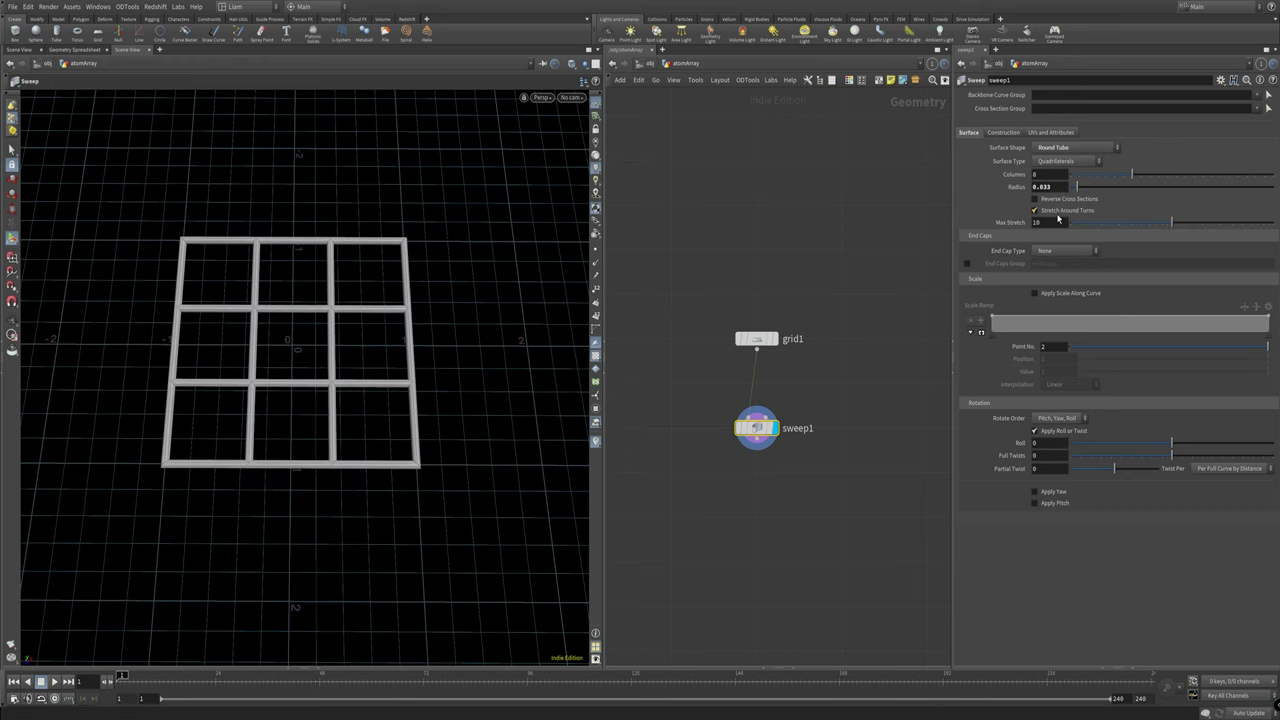
pyautogui.moveTo(318, 410); pyautogui.dragTo(400, 380)
pyautogui.moveTo(757, 428); pyautogui.dragTo(671, 428)
pyautogui.click(810, 426)
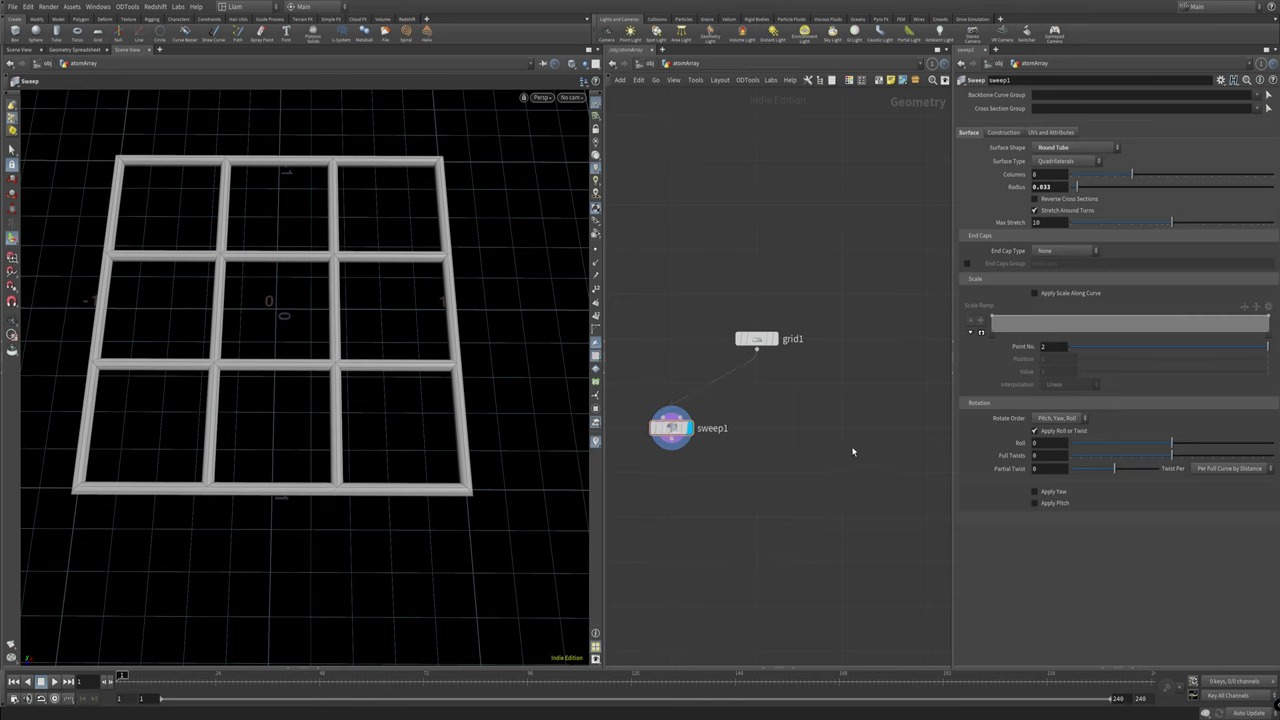
pyautogui.click(771, 339)
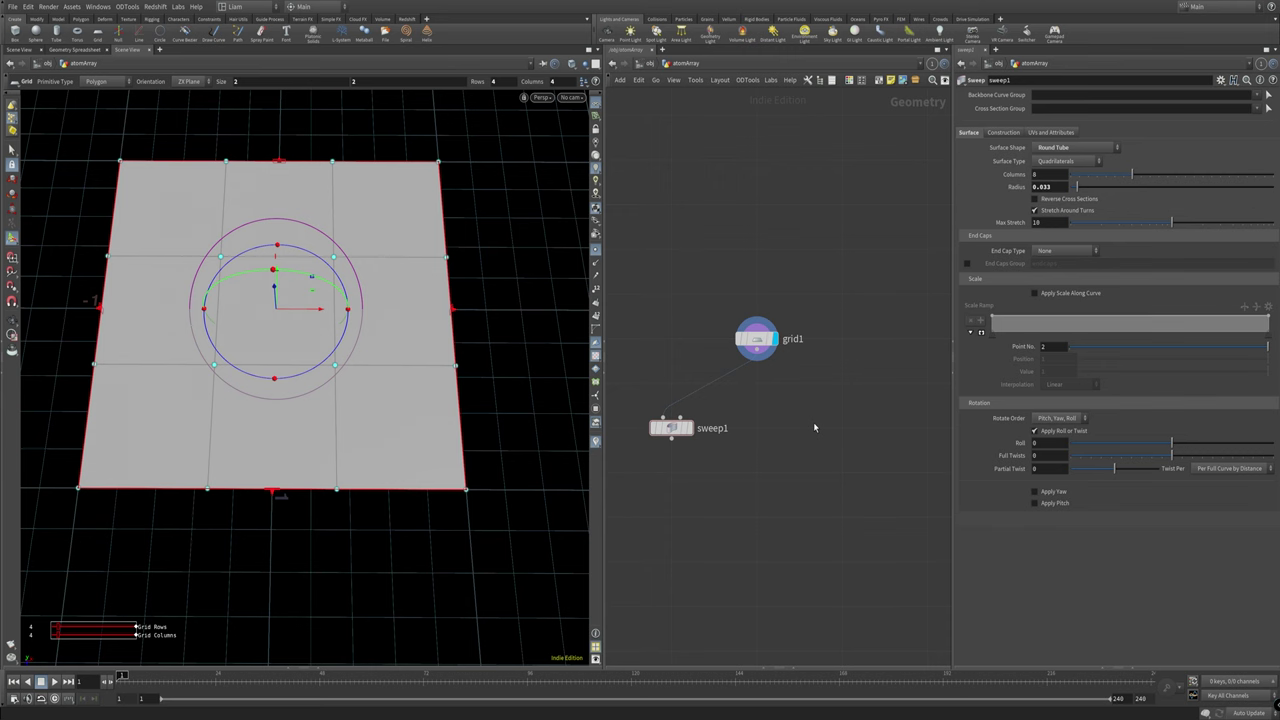
# Step: Add a Copy to Points node using grid1's points as target points
pyautogui.press('Tab')
pyautogui.write('copy')
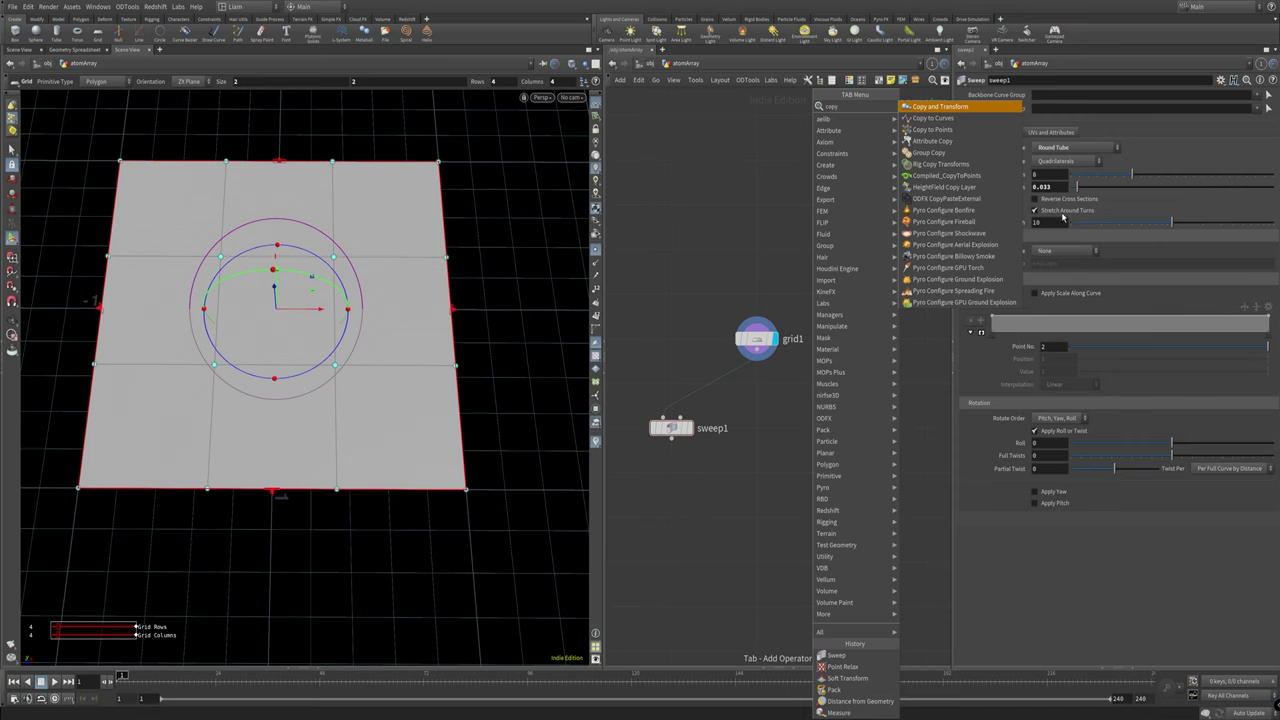
pyautogui.click(951, 133)
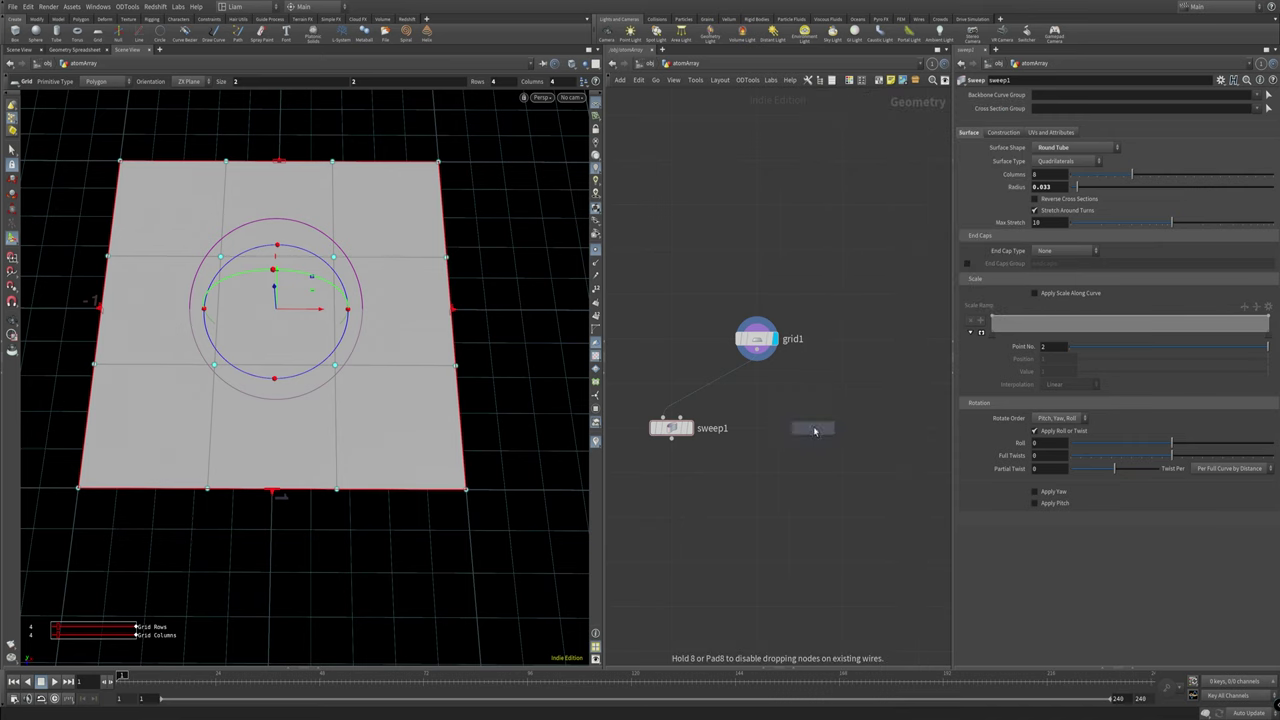
pyautogui.click(805, 422)
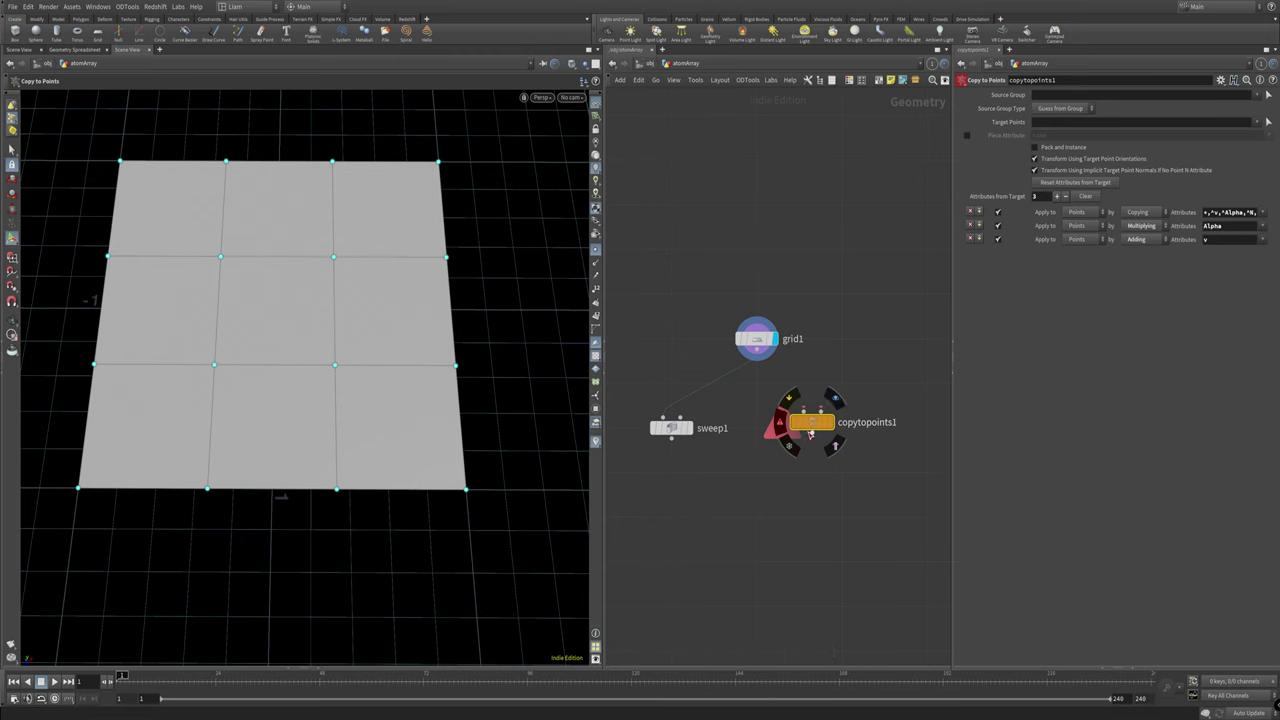
pyautogui.moveTo(806, 428); pyautogui.dragTo(808, 469)
pyautogui.moveTo(762, 355); pyautogui.dragTo(822, 452)
# Step: Add sphere1 as the geometry to copy and display the copied spheres without point markers
pyautogui.press('Tab')
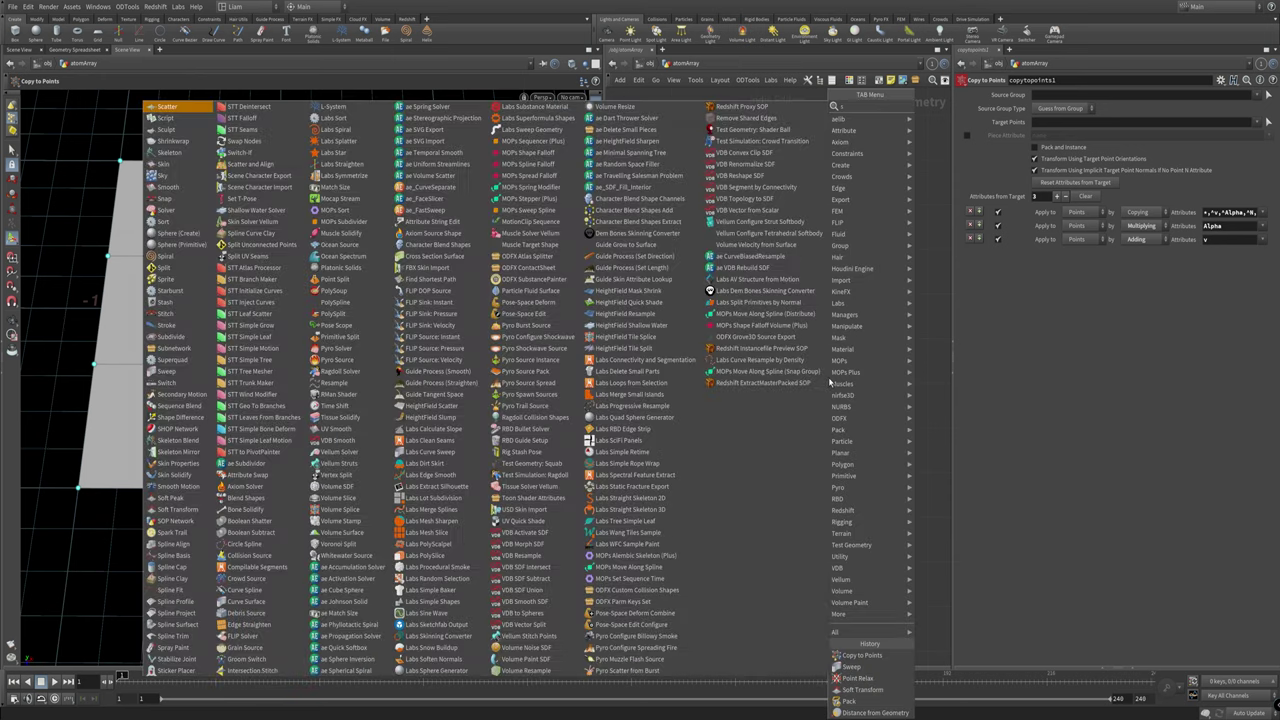
pyautogui.write('sphere')
pyautogui.press('Return')
pyautogui.click(827, 377)
pyautogui.moveTo(829, 381); pyautogui.dragTo(826, 452)
pyautogui.moveTo(747, 413); pyautogui.dragTo(757, 417)
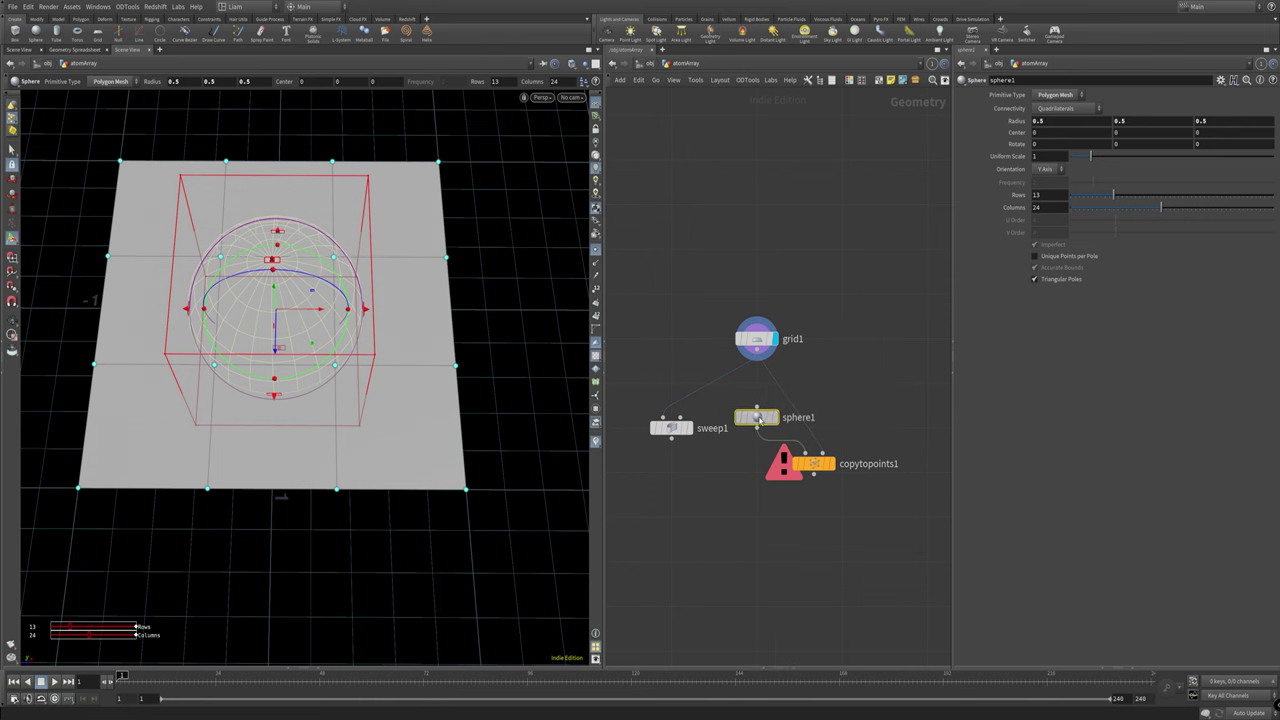
pyautogui.click(831, 463)
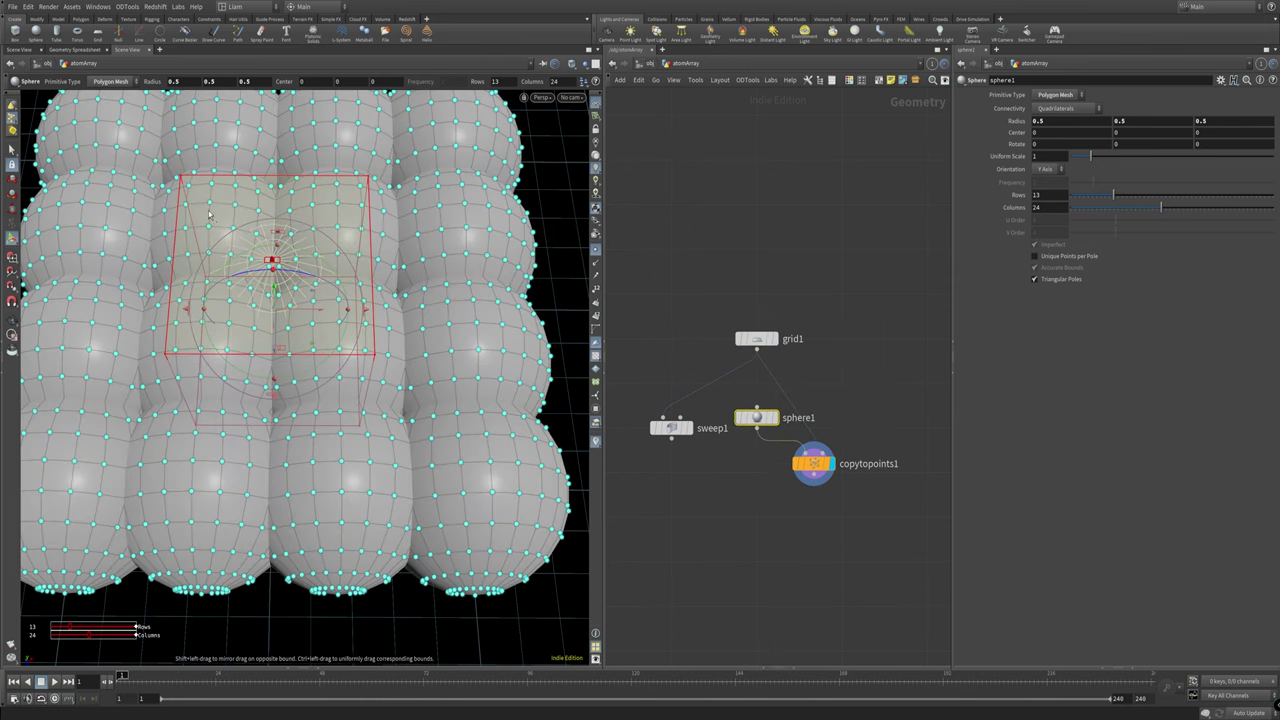
pyautogui.click(596, 252)
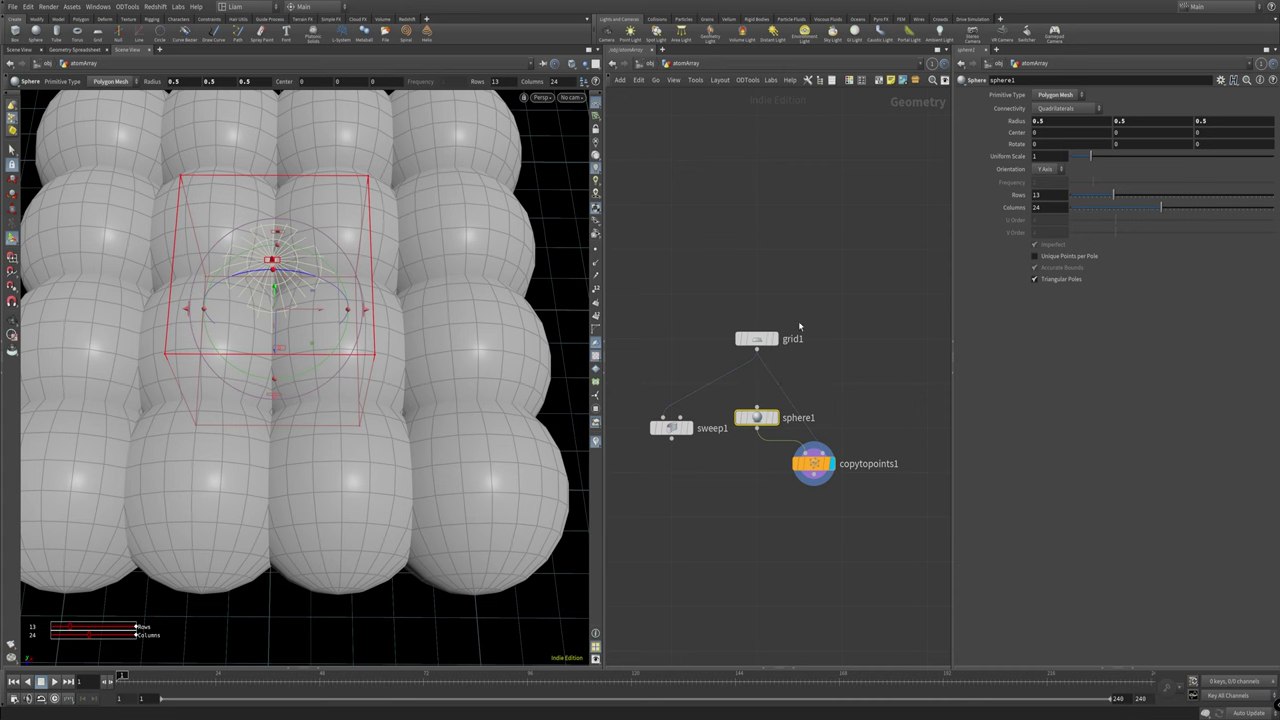
# Step: Add merge1 combining sweep1 and copytopoints1, and display it from a top-down view
pyautogui.moveTo(757, 339); pyautogui.dragTo(761, 295)
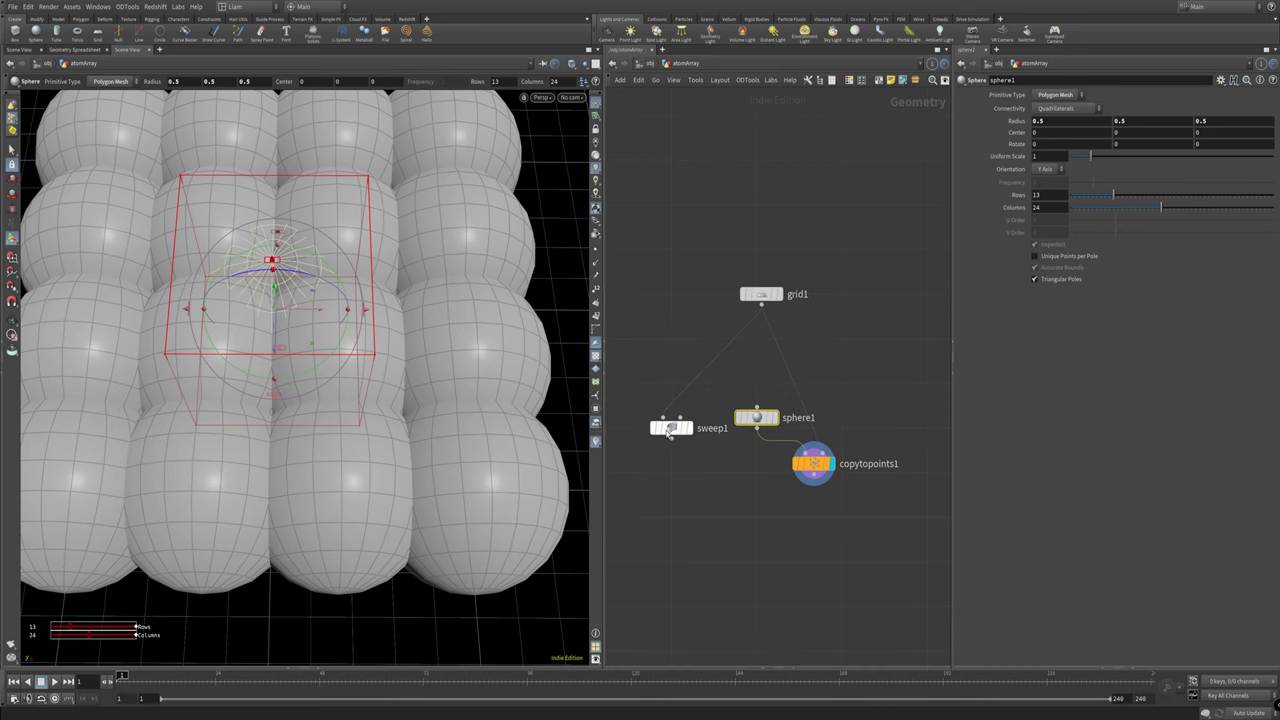
pyautogui.moveTo(701, 474); pyautogui.dragTo(728, 352, button='middle')
pyautogui.press('Tab')
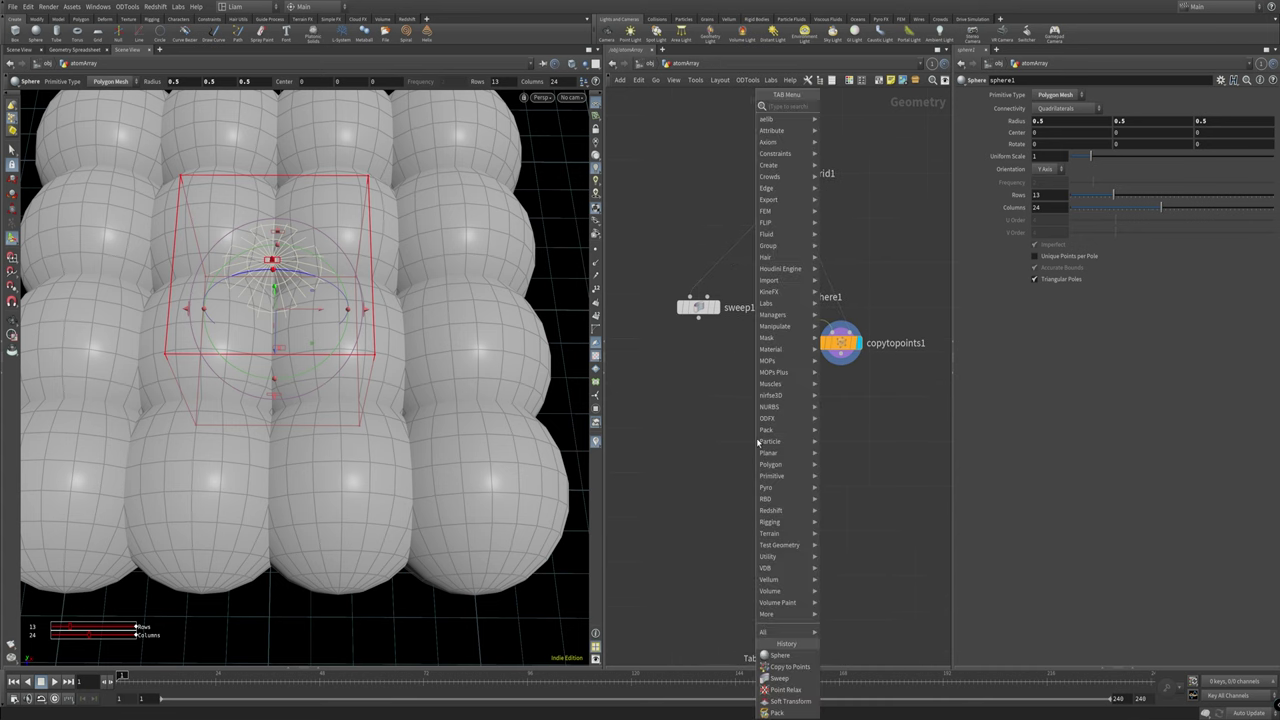
pyautogui.click(857, 103)
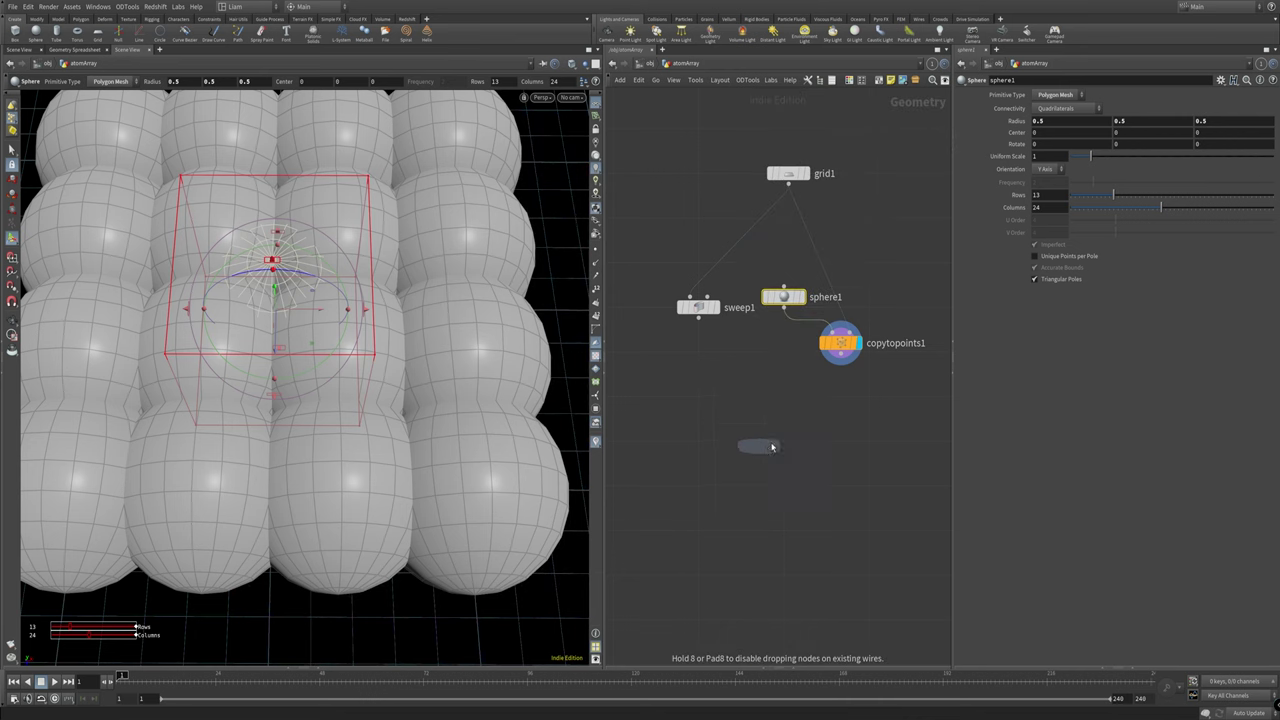
pyautogui.click(787, 441)
pyautogui.moveTo(698, 316); pyautogui.dragTo(789, 432)
pyautogui.moveTo(841, 365); pyautogui.dragTo(821, 414)
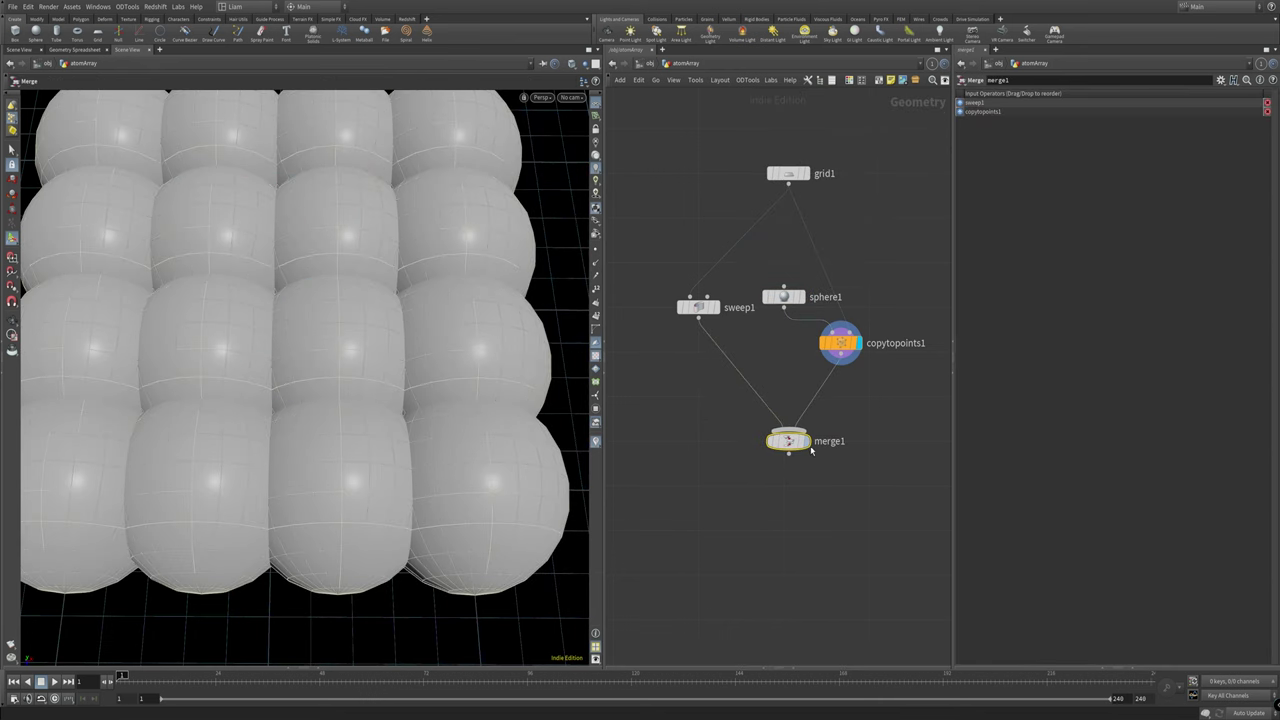
pyautogui.click(807, 441)
pyautogui.keyDown('alt'); pyautogui.moveTo(580, 405); pyautogui.dragTo(414, 419); pyautogui.keyUp('alt')
# Step: Tidy the sphere, Copy to Points and merge node layout, and review sphere1 and sweep1 settings
pyautogui.click(792, 296)
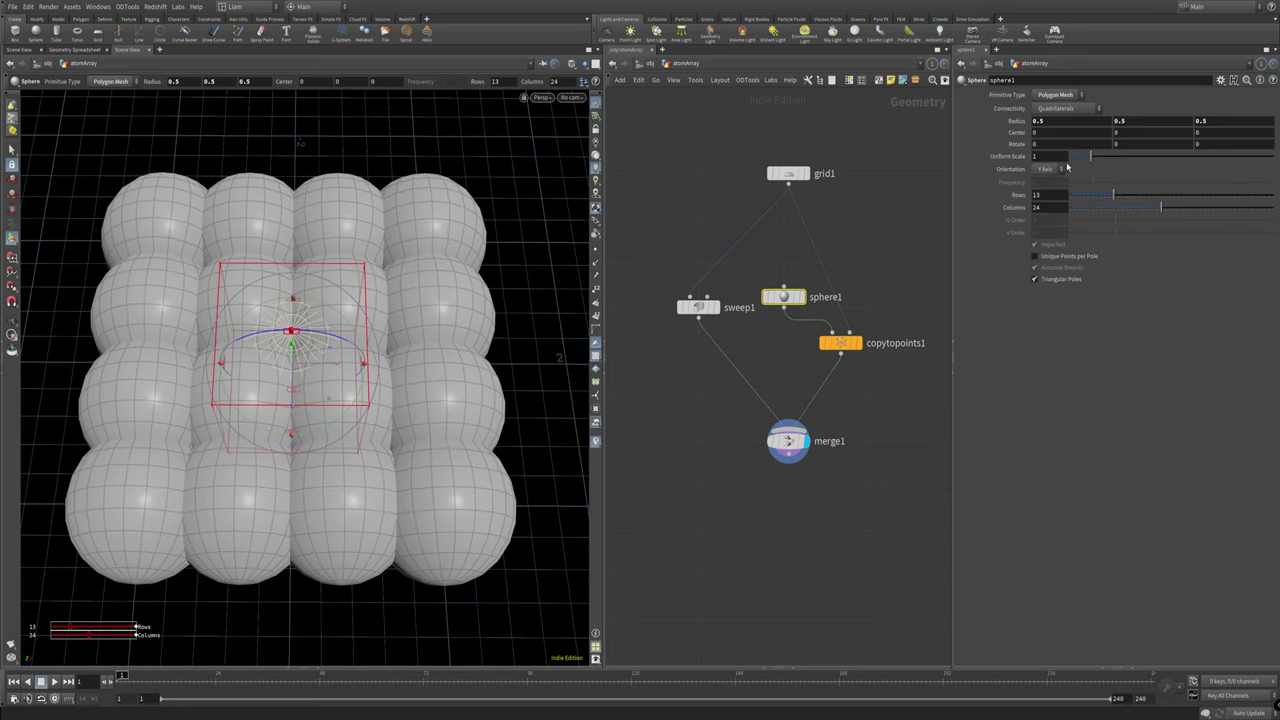
pyautogui.moveTo(840, 343); pyautogui.dragTo(882, 343)
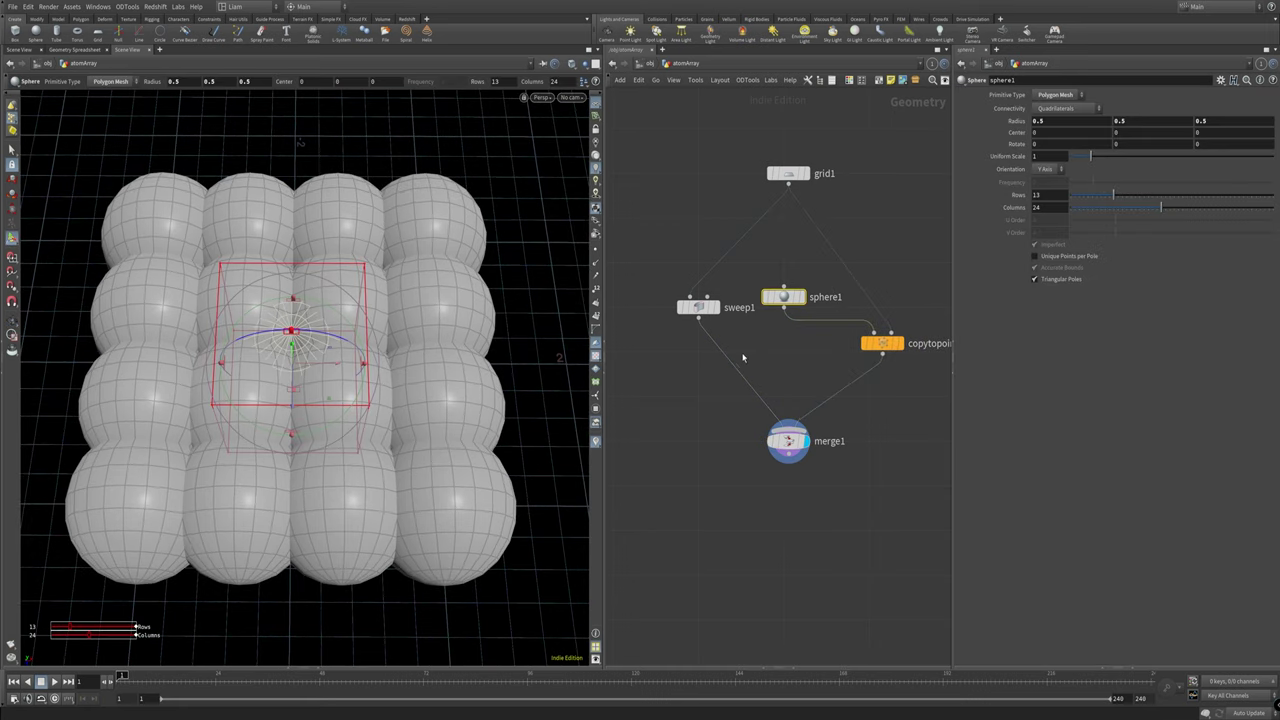
pyautogui.moveTo(790, 446); pyautogui.dragTo(785, 446)
pyautogui.moveTo(800, 293); pyautogui.dragTo(805, 320)
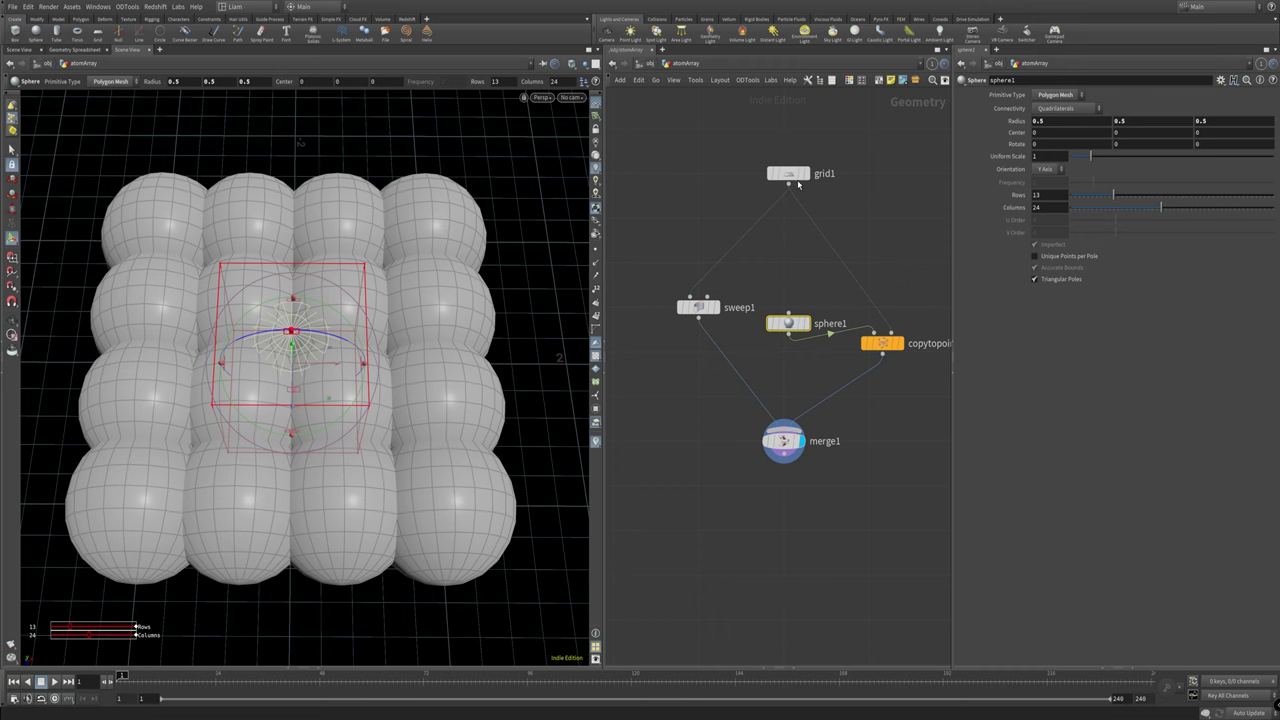
pyautogui.click(678, 310)
pyautogui.click(788, 323)
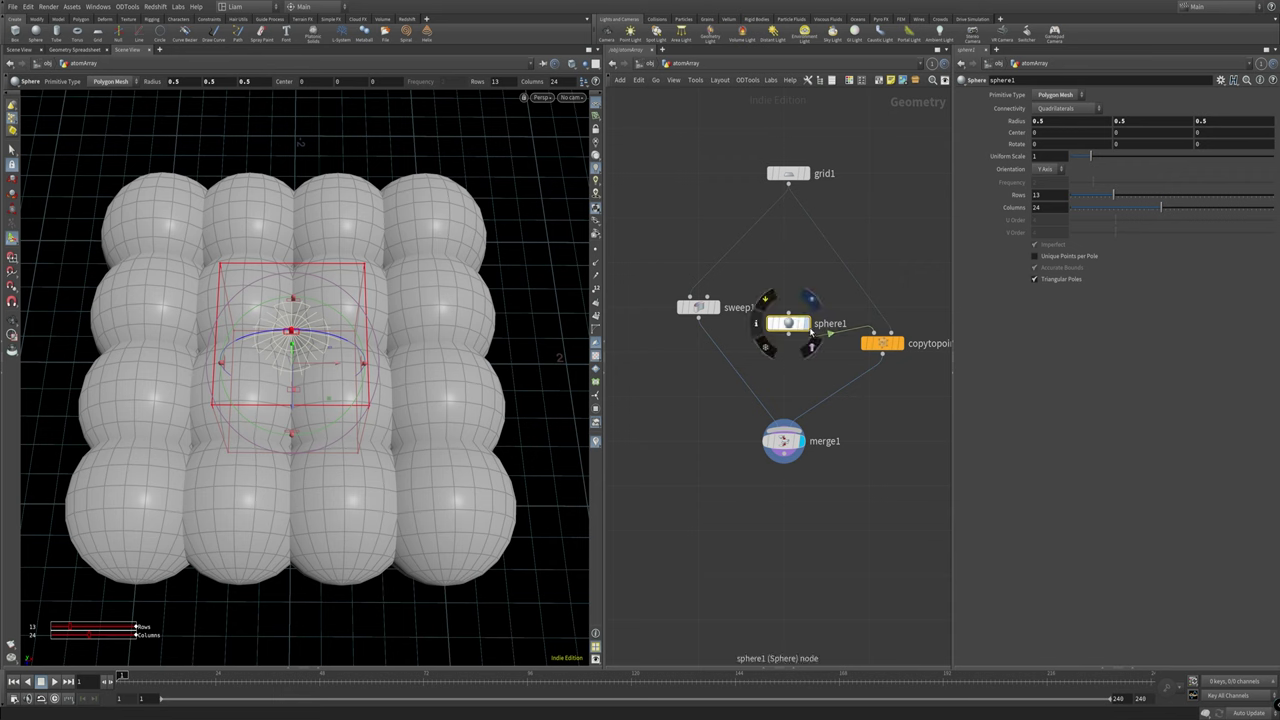
# Step: Copy sweep1's 0.033 tube radius value and pan the network to bring the sweep node into view
pyautogui.moveTo(788, 323); pyautogui.dragTo(788, 298)
pyautogui.click(703, 306)
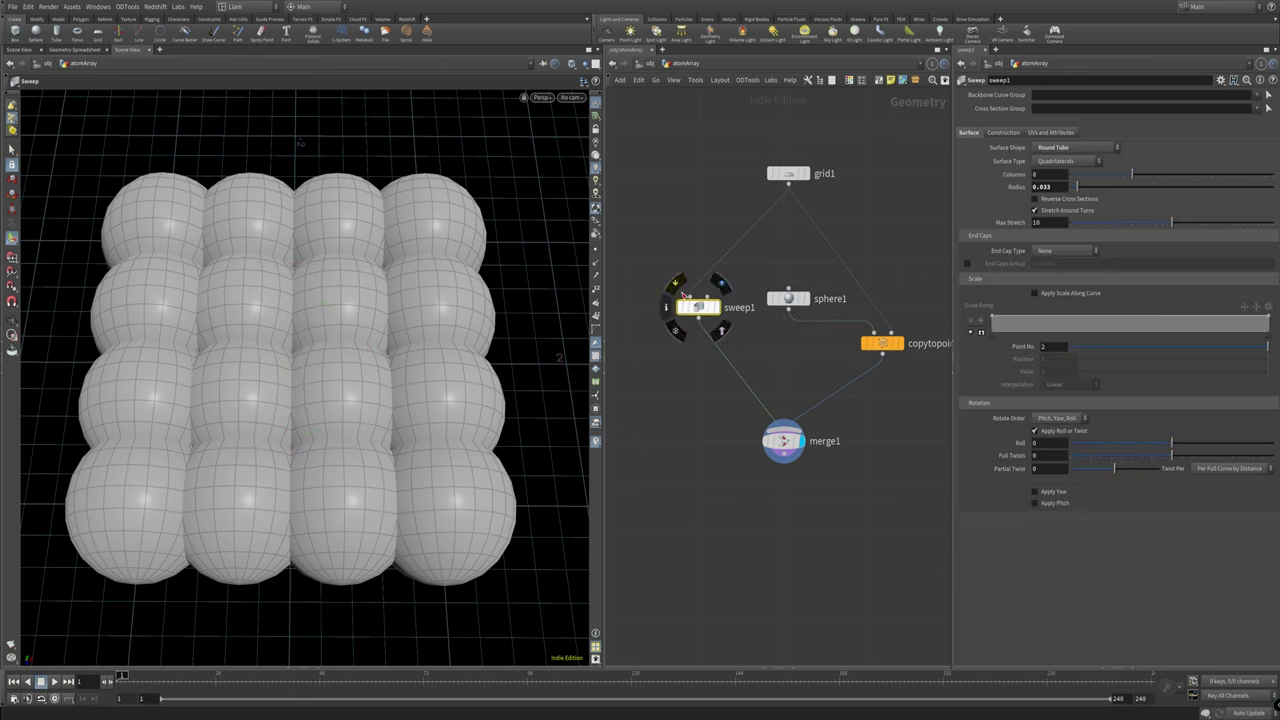
pyautogui.rightClick(1012, 193)
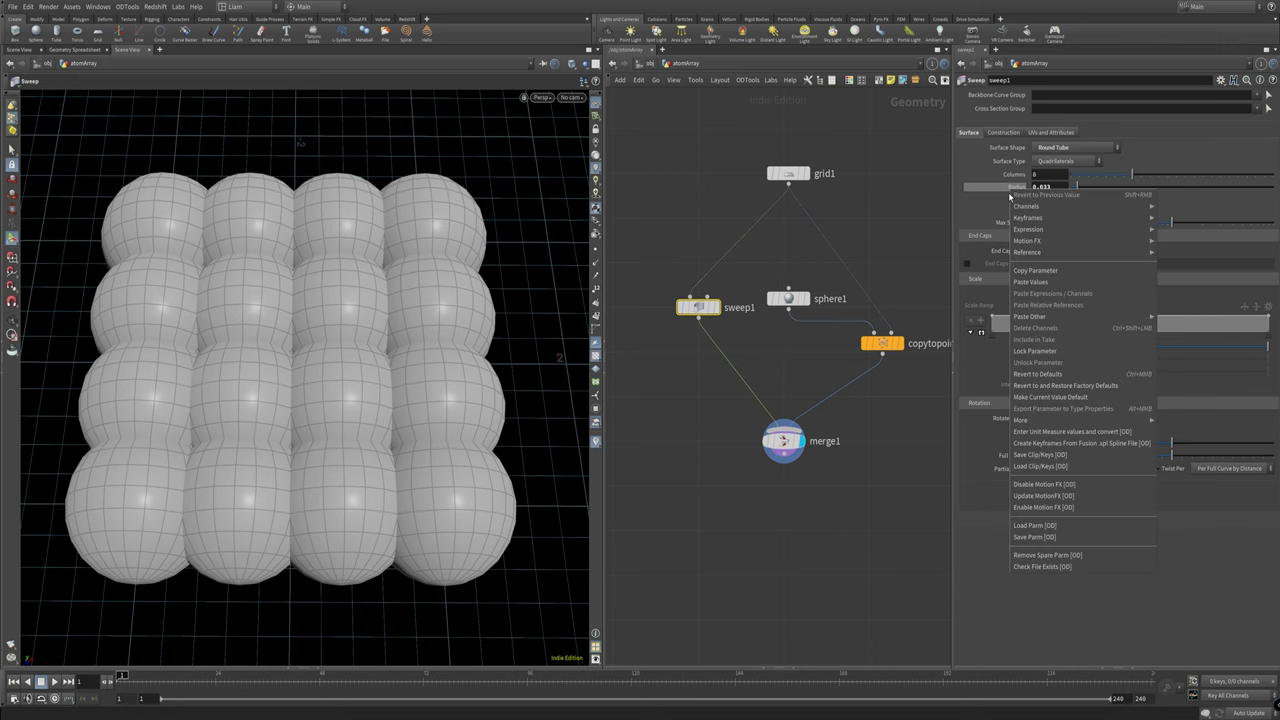
pyautogui.click(1061, 271)
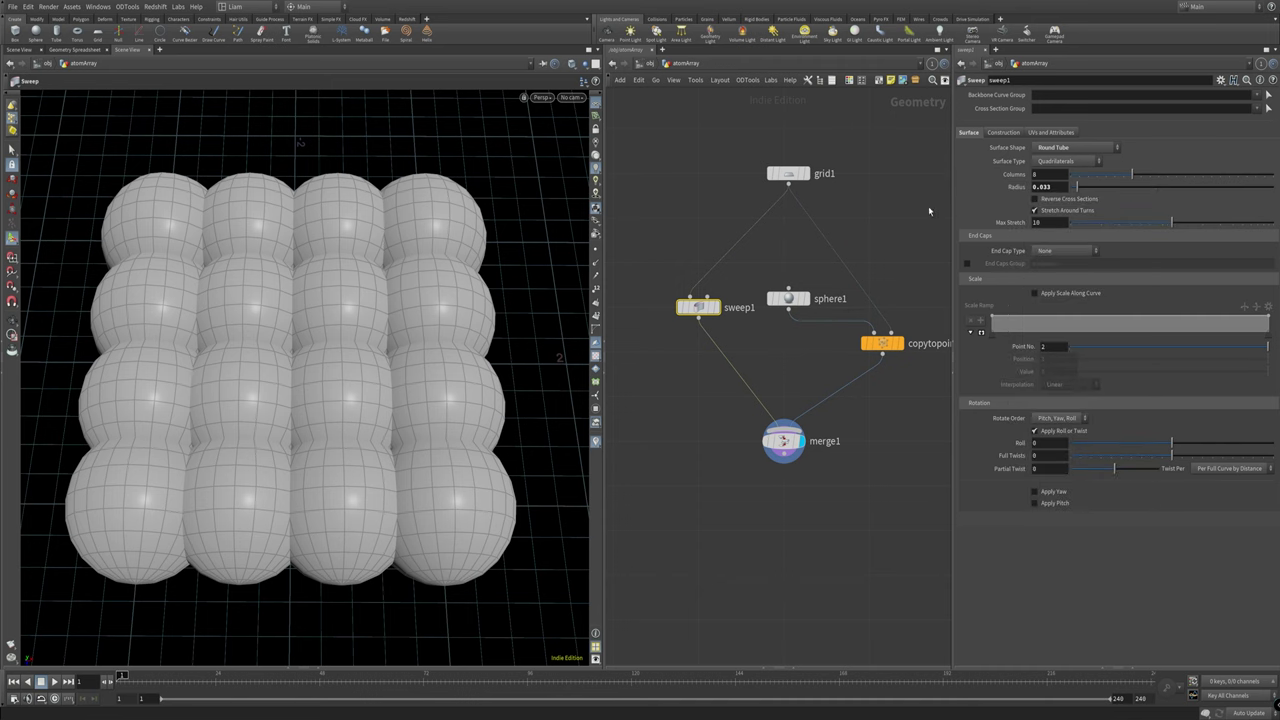
pyautogui.moveTo(909, 267); pyautogui.dragTo(805, 264, button='middle')
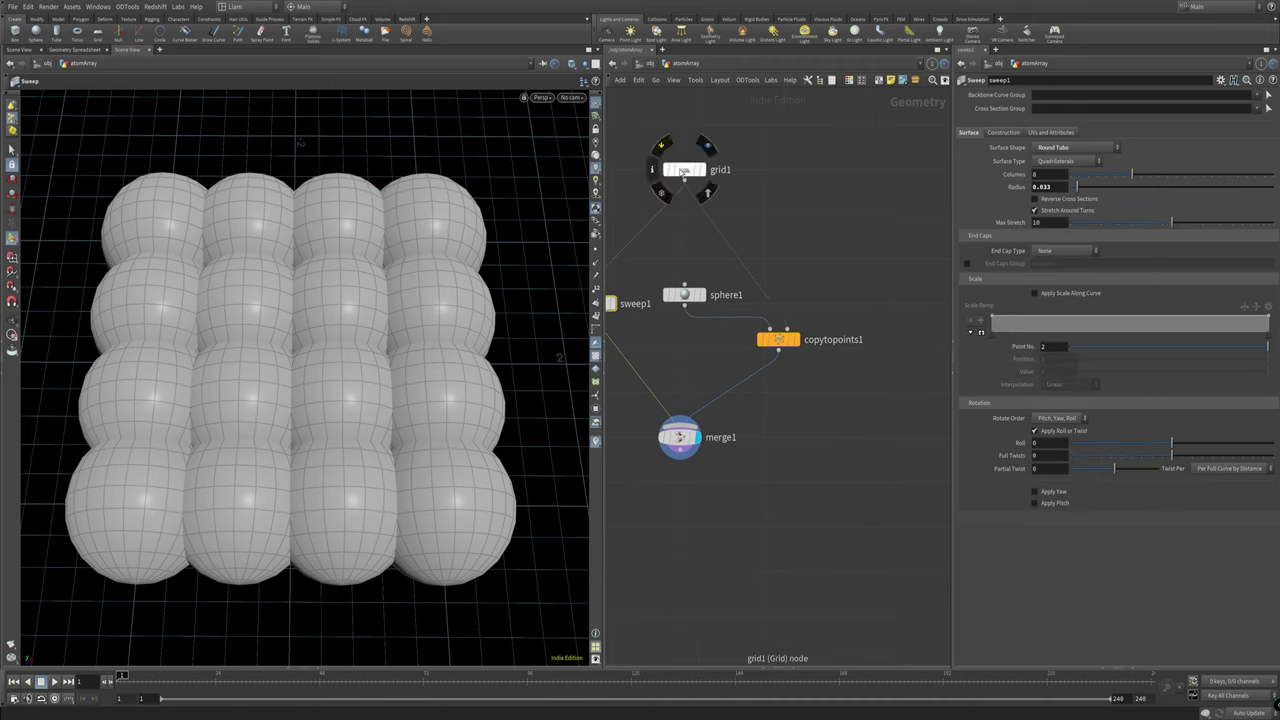
pyautogui.moveTo(846, 248); pyautogui.dragTo(893, 232, button='middle')
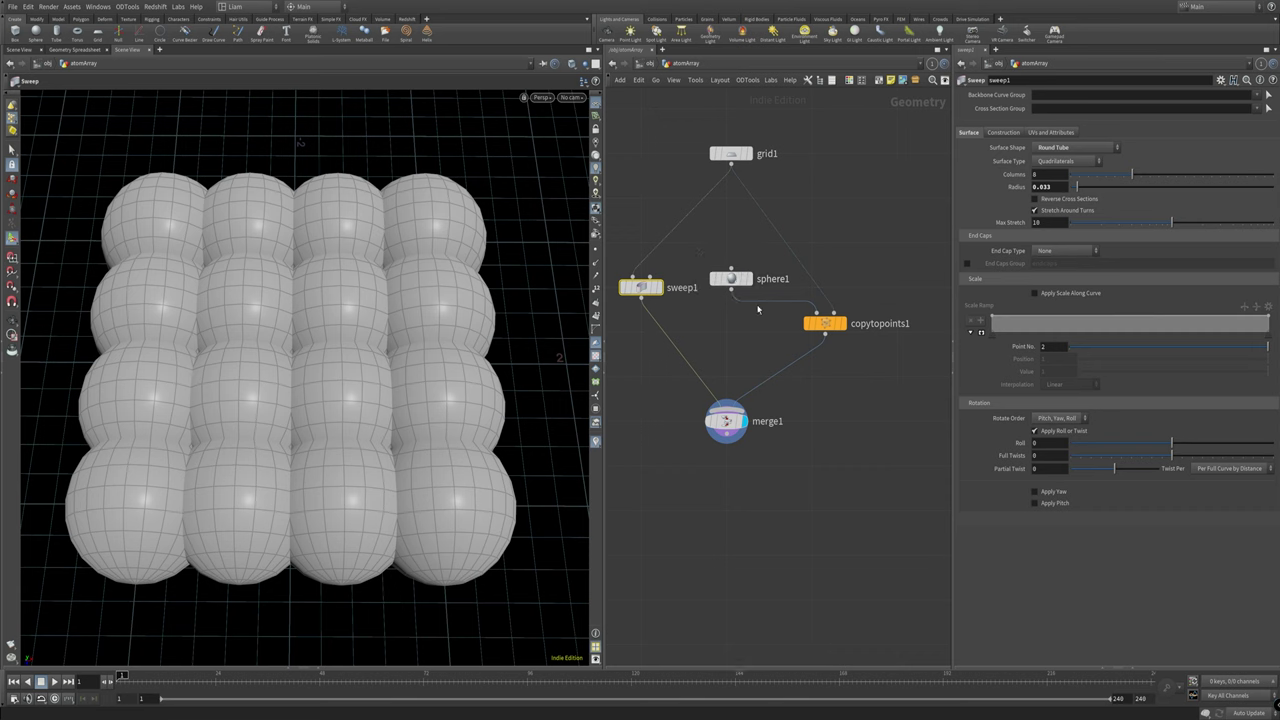
pyautogui.moveTo(749, 264)
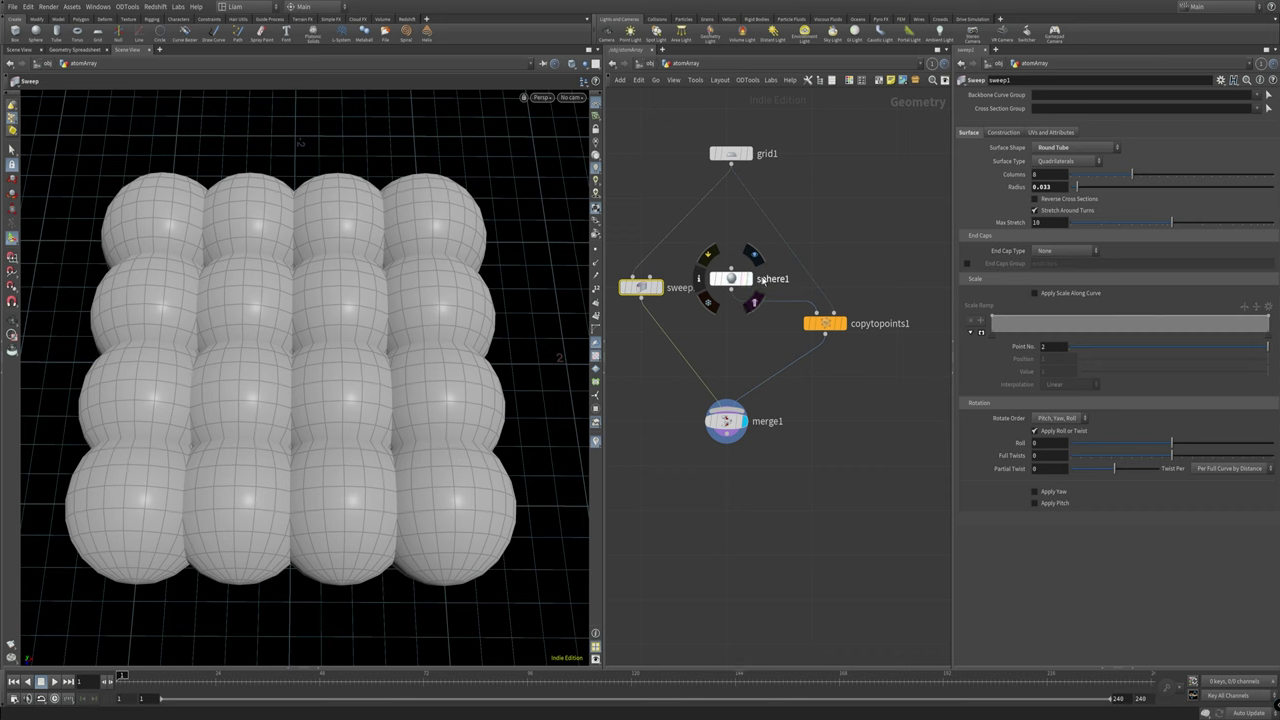
pyautogui.moveTo(812, 318)
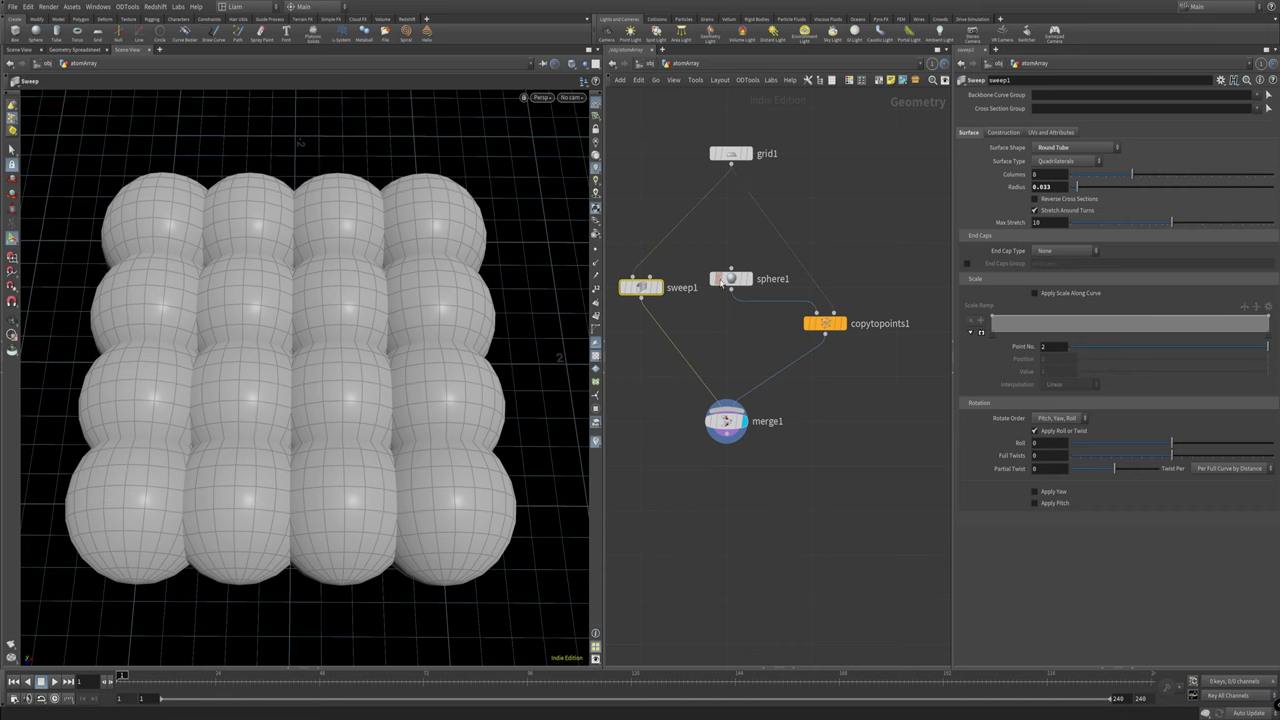
pyautogui.moveTo(727, 284)
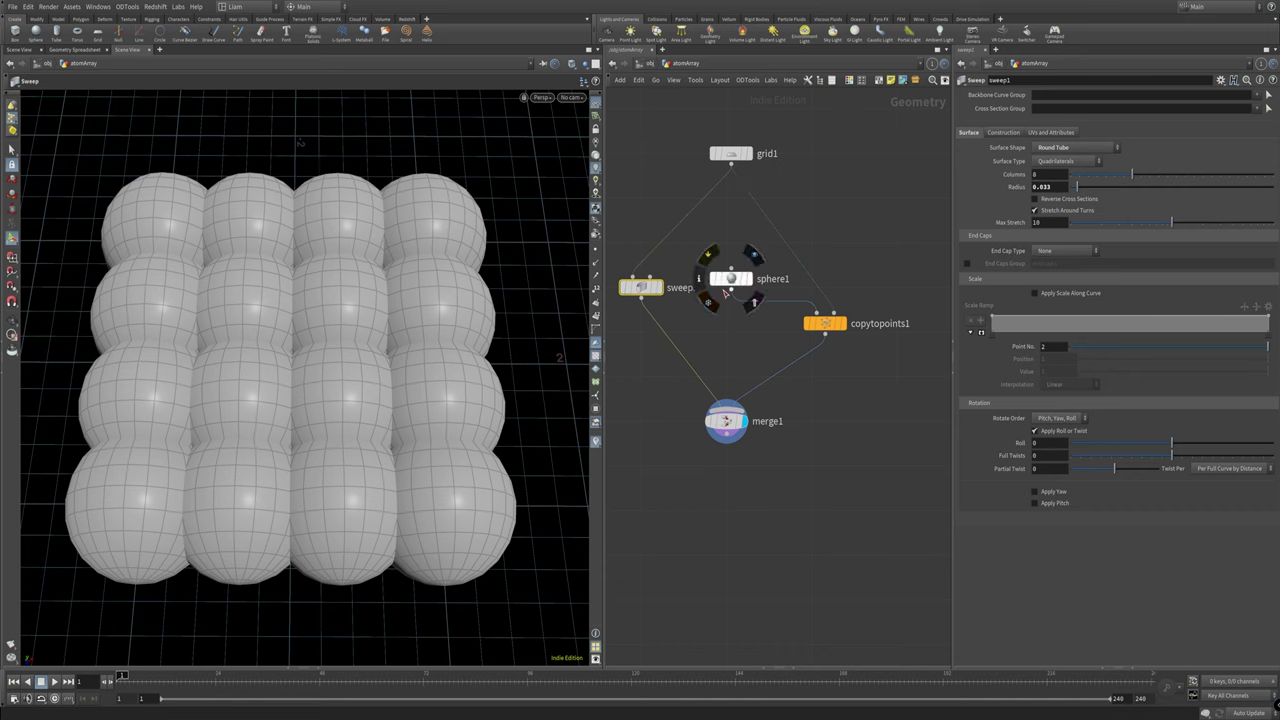
# Step: Insert attribrandomize1 on the grid1-to-copytopoints1 wire to give each sphere a random Cd colour
pyautogui.press('Tab')
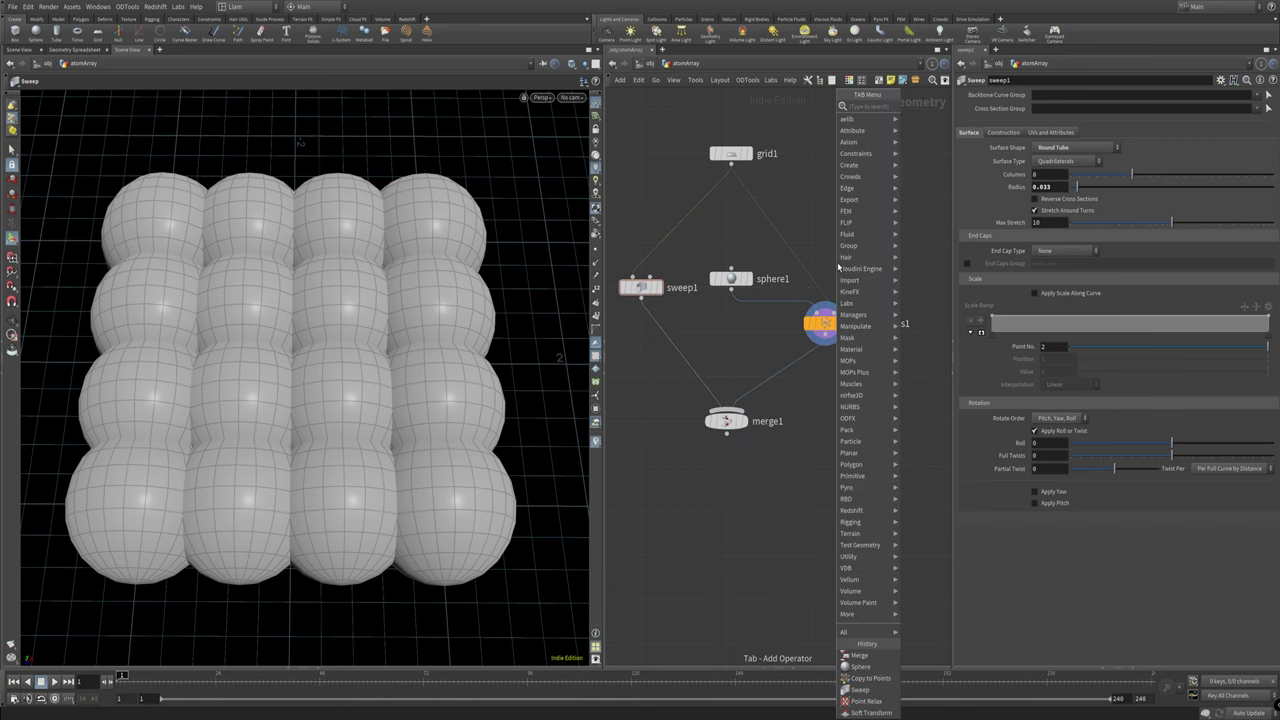
pyautogui.write('random')
pyautogui.press('Return')
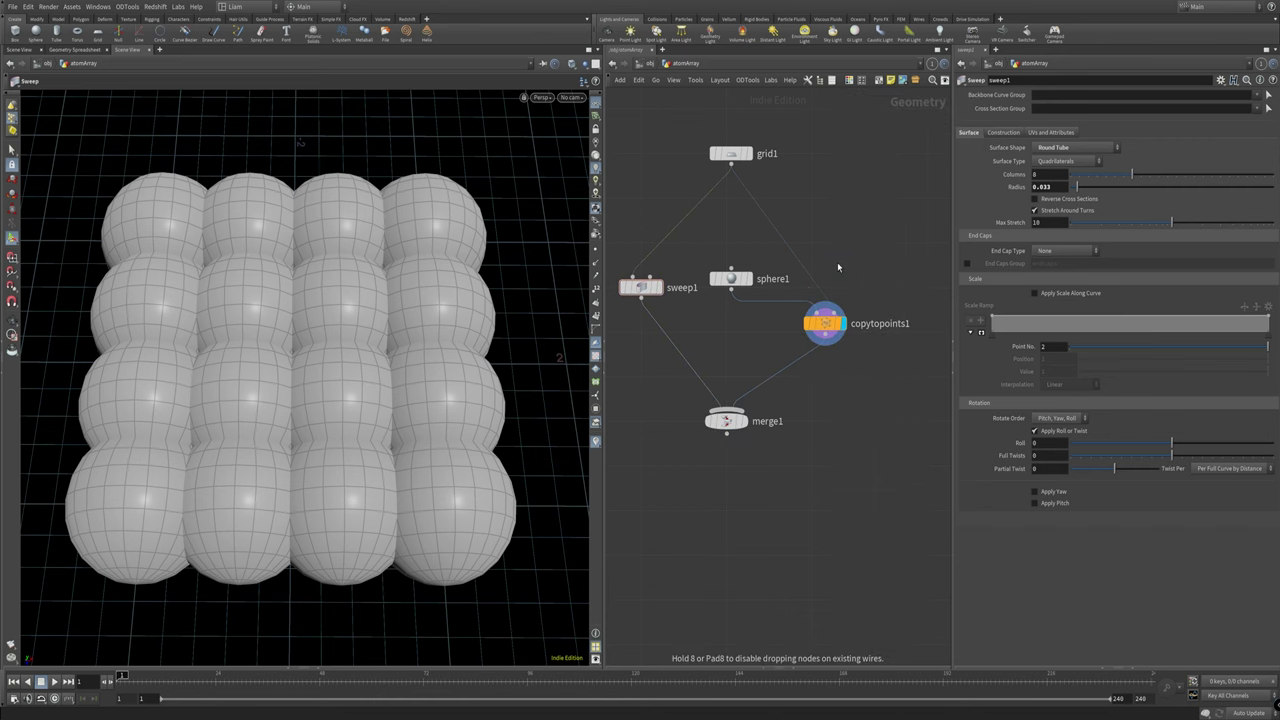
pyautogui.click(837, 262)
pyautogui.moveTo(833, 262); pyautogui.dragTo(827, 240)
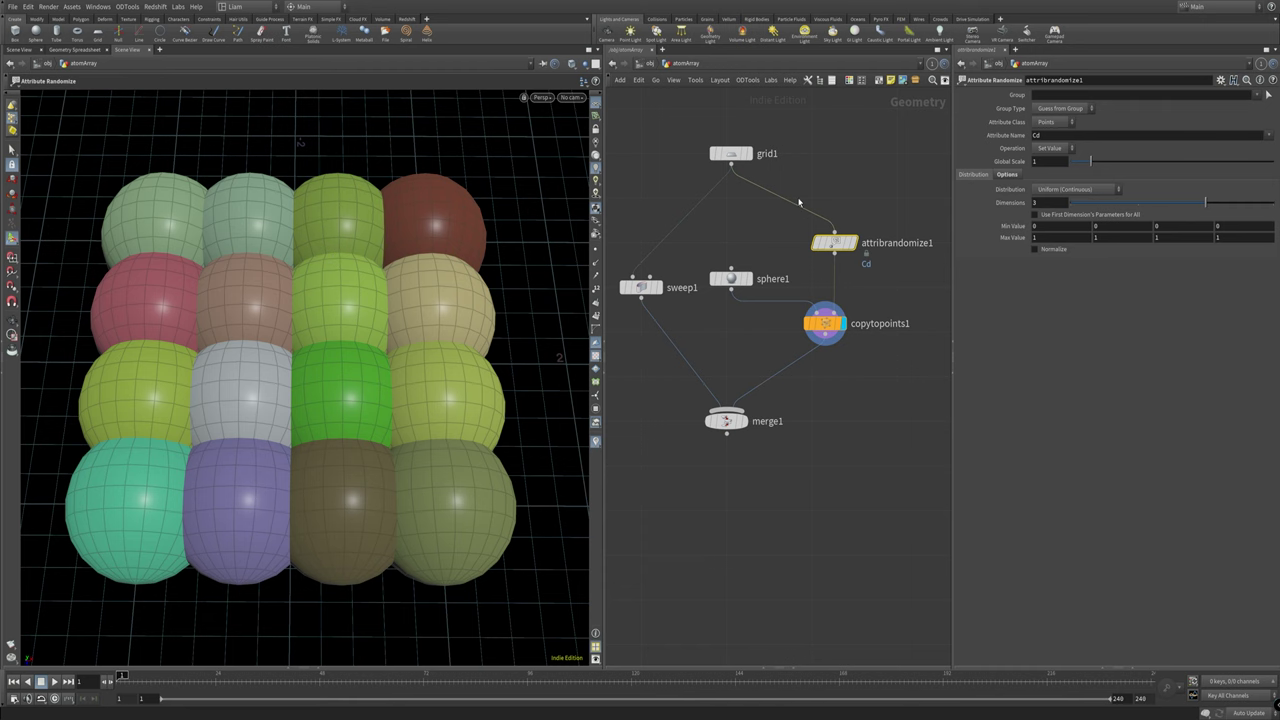
# Step: Delete attribrandomize1 and insert an Attribute Create node between grid1 and copytopoints1
pyautogui.press('Delete')
pyautogui.press('Tab')
pyautogui.moveTo(823, 246)
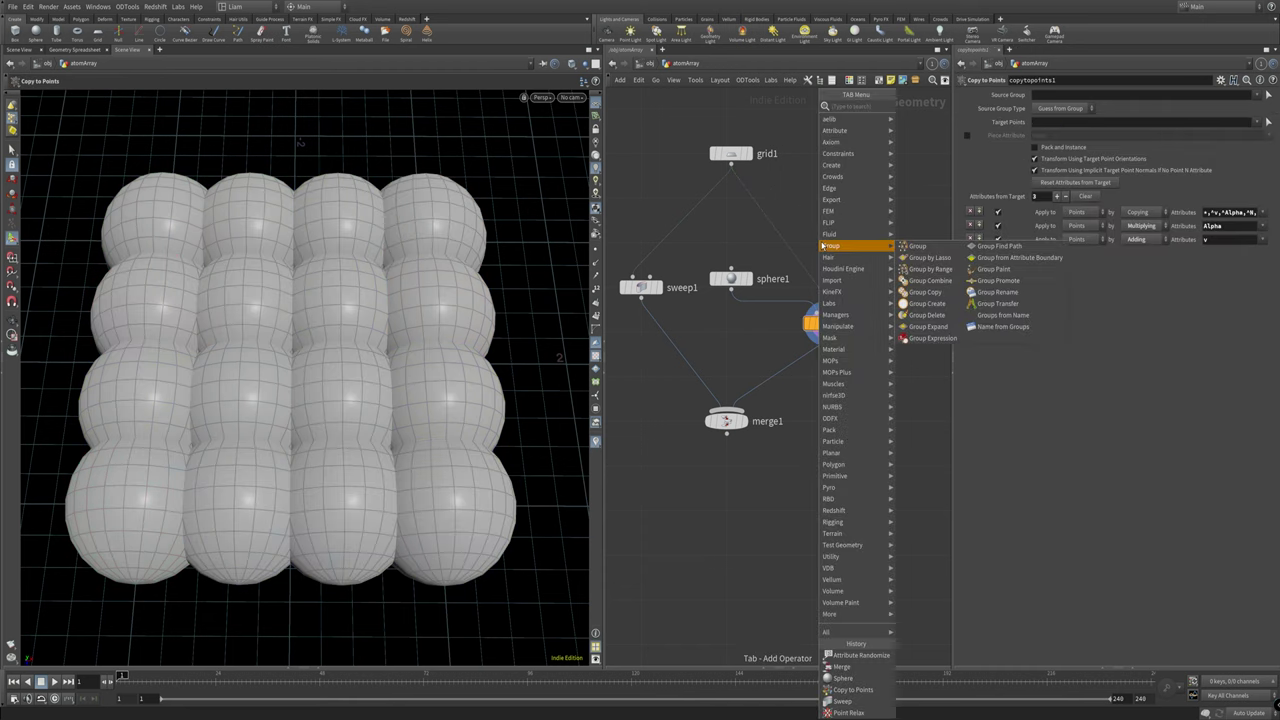
pyautogui.write('attribut')
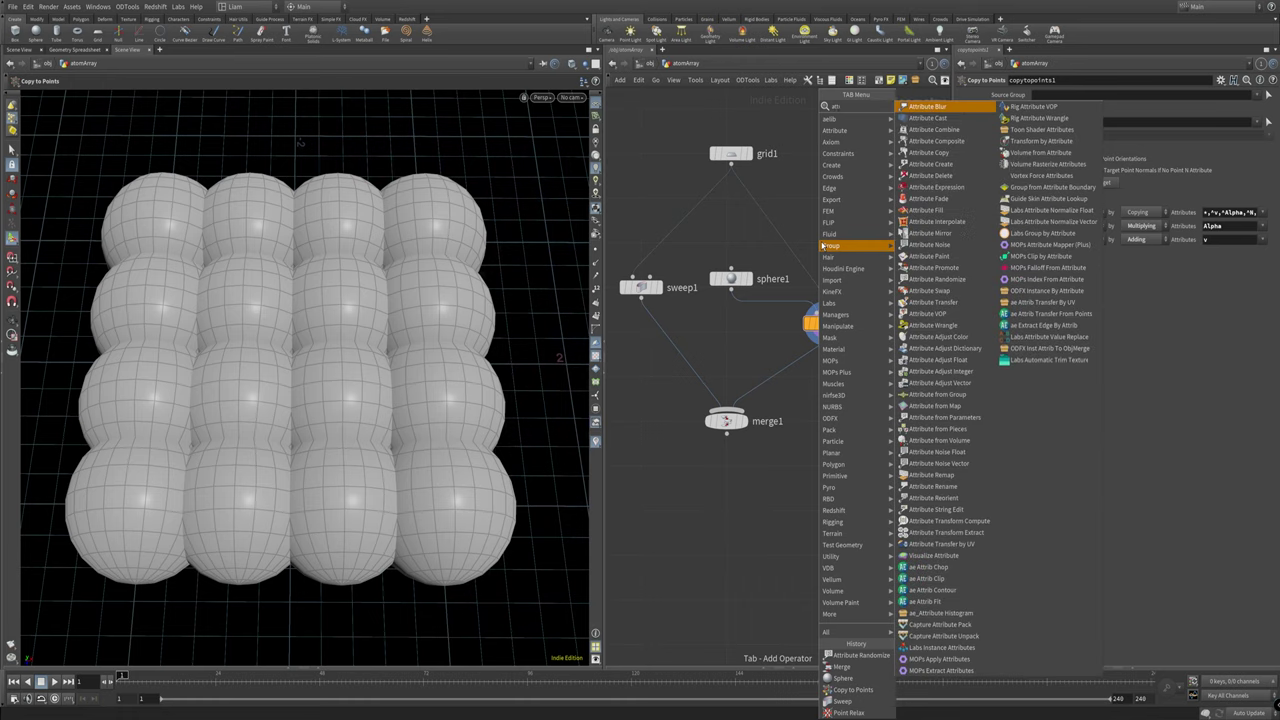
pyautogui.press('Down')
pyautogui.press('Down')
pyautogui.press('Down')
pyautogui.press('Down')
pyautogui.press('Down')
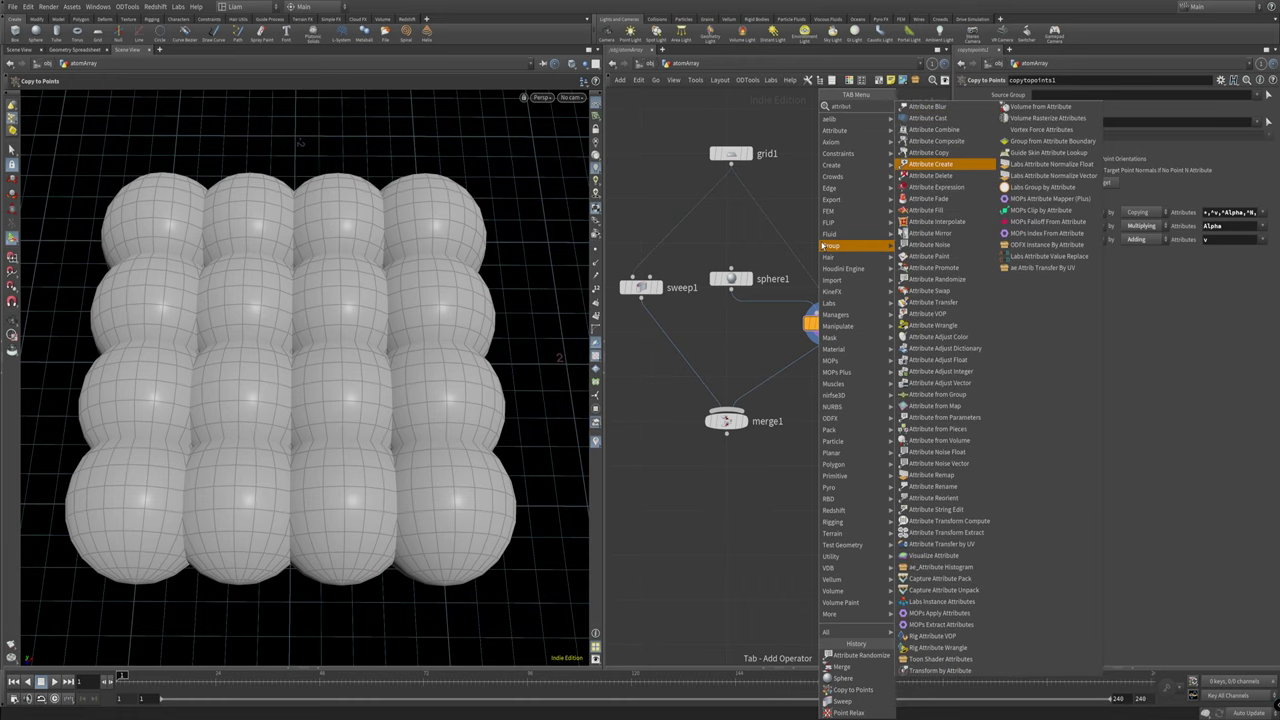
pyautogui.press('Return')
pyautogui.click(812, 250)
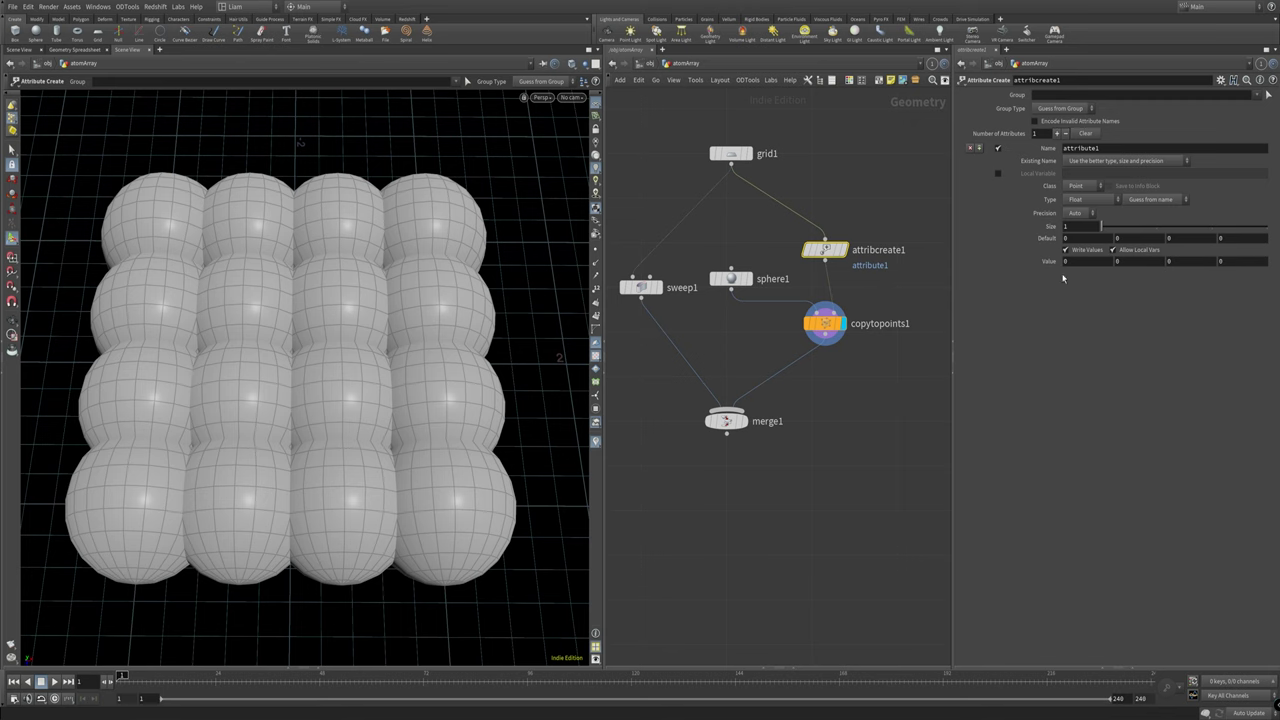
# Step: Name the attribute pscale and set its value to about 0.066
pyautogui.press('Tab')
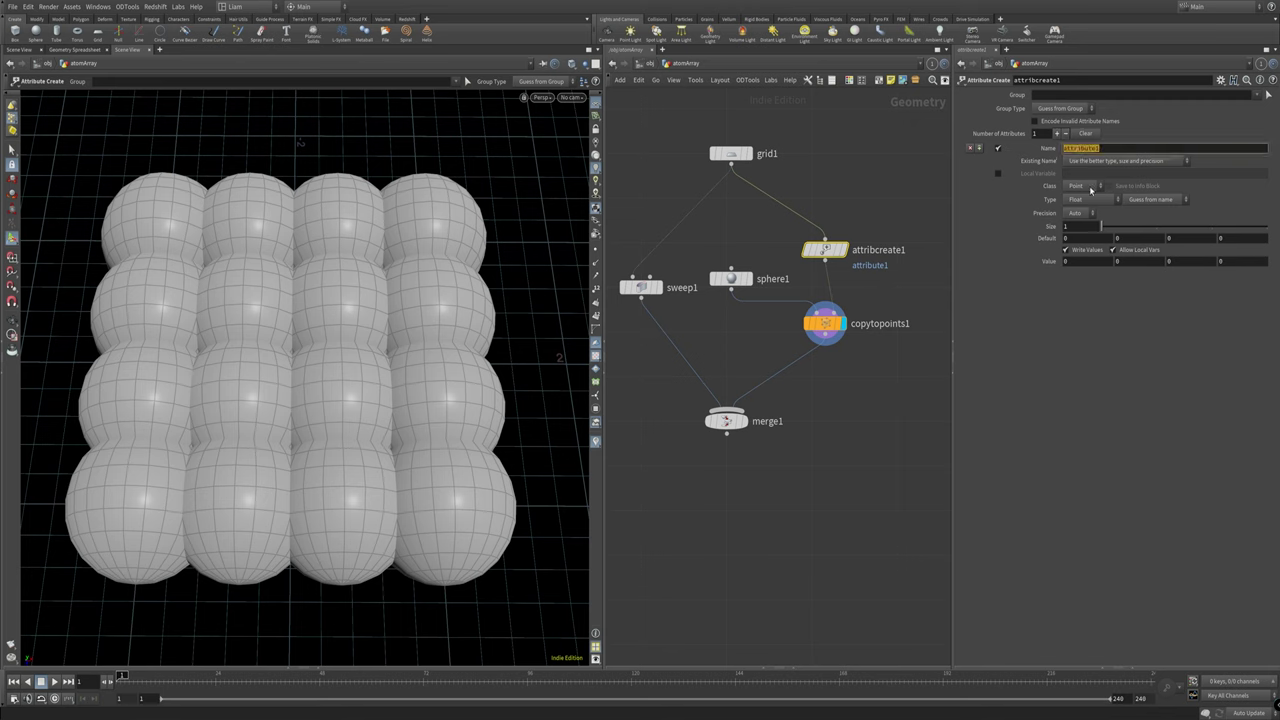
pyautogui.write('pa')
pyautogui.press('Return')
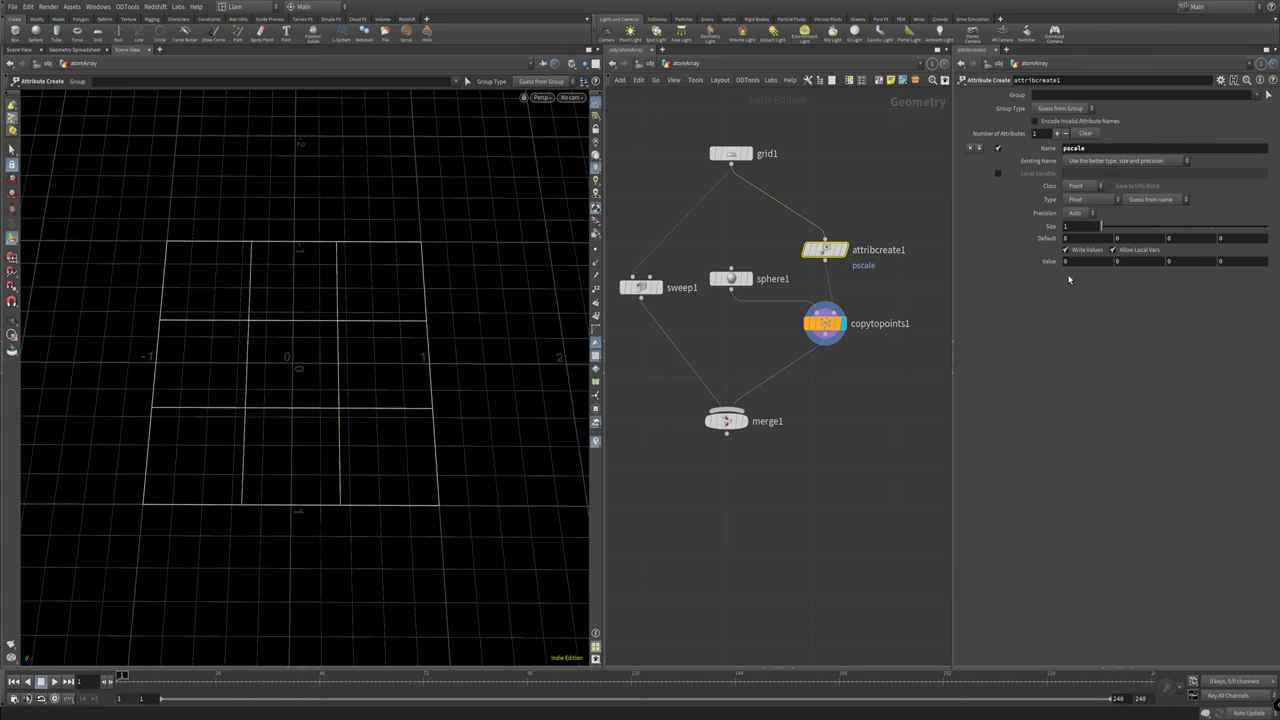
pyautogui.moveTo(1086, 261); pyautogui.dragTo(1236, 307, button='middle')
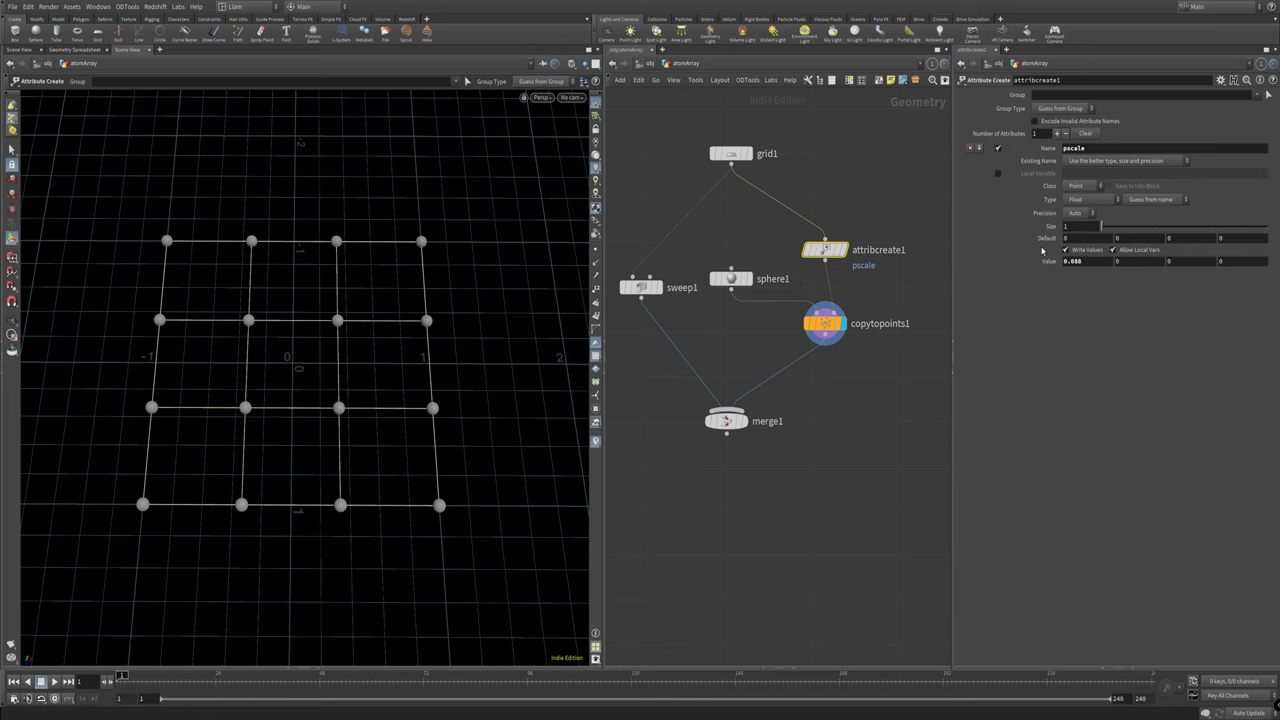
# Step: Paste sweep1's radius into attribcreate1's pscale Value as a relative reference, evaluating to 0.033
pyautogui.moveTo(620, 272); pyautogui.dragTo(686, 311)
pyautogui.click(824, 249)
pyautogui.rightClick(1090, 262)
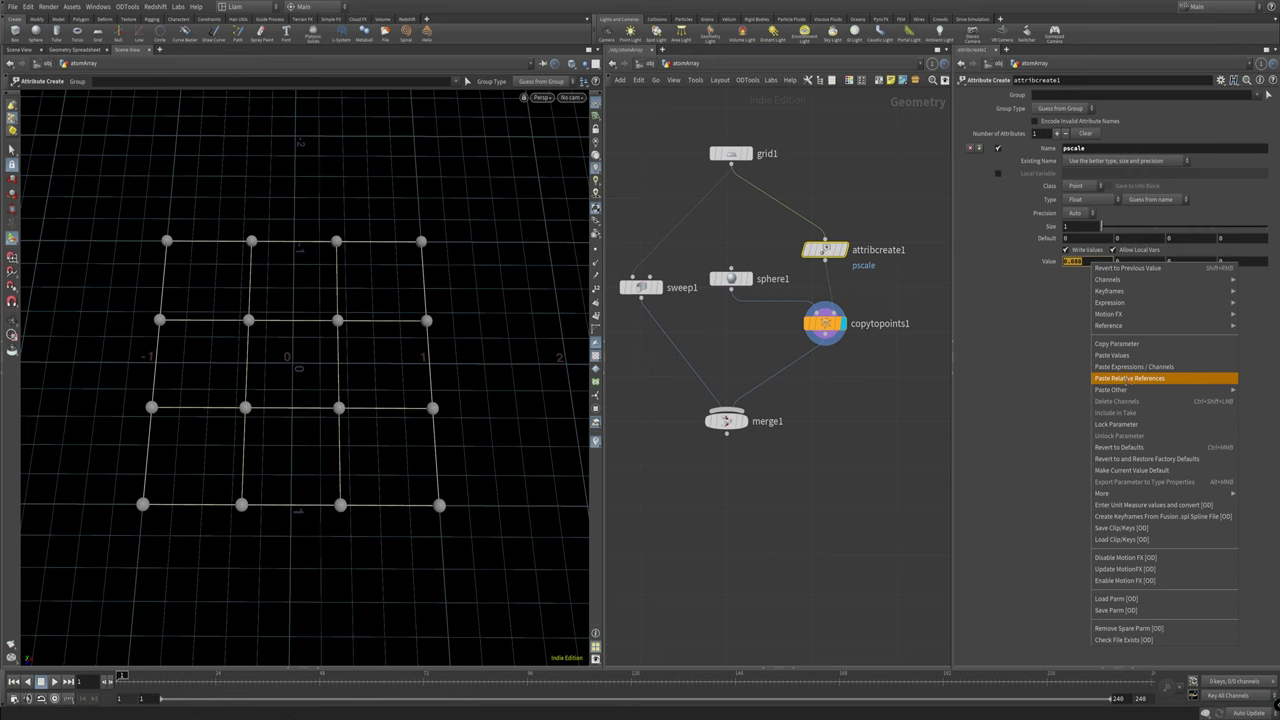
pyautogui.moveTo(1123, 390)
pyautogui.click(1134, 379)
pyautogui.click(1047, 262)
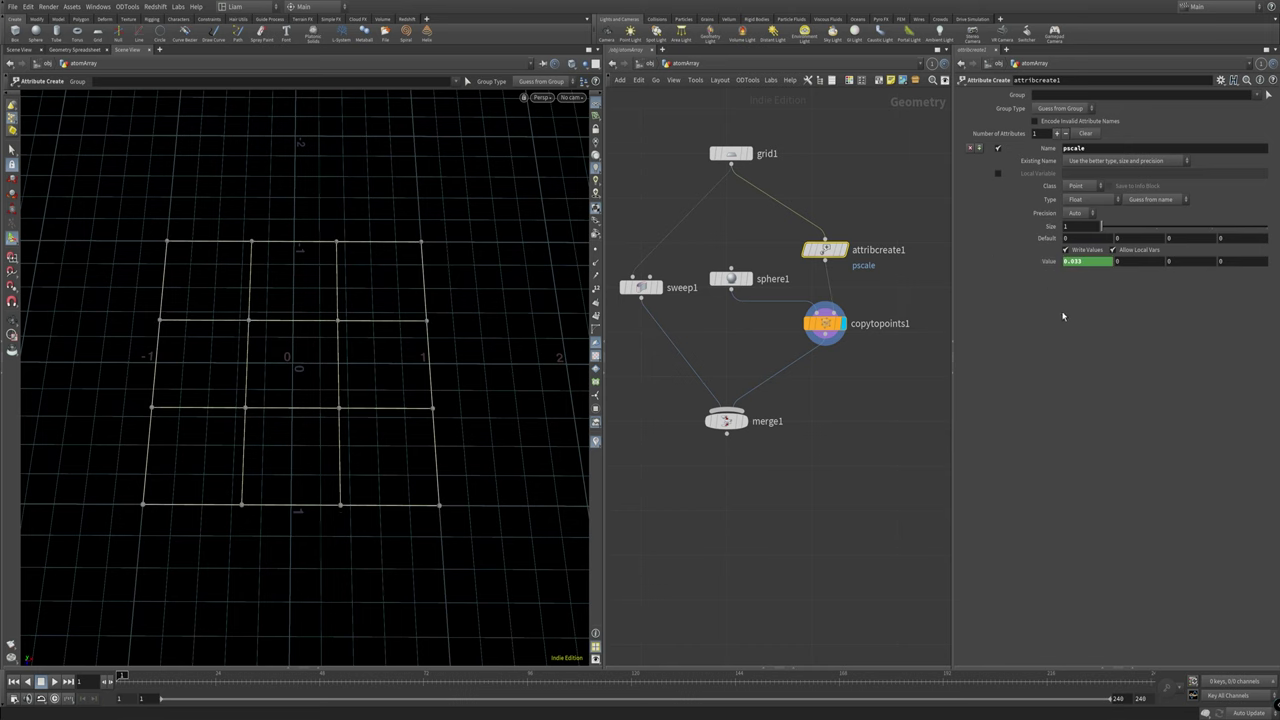
pyautogui.scroll(5, 237, 346)
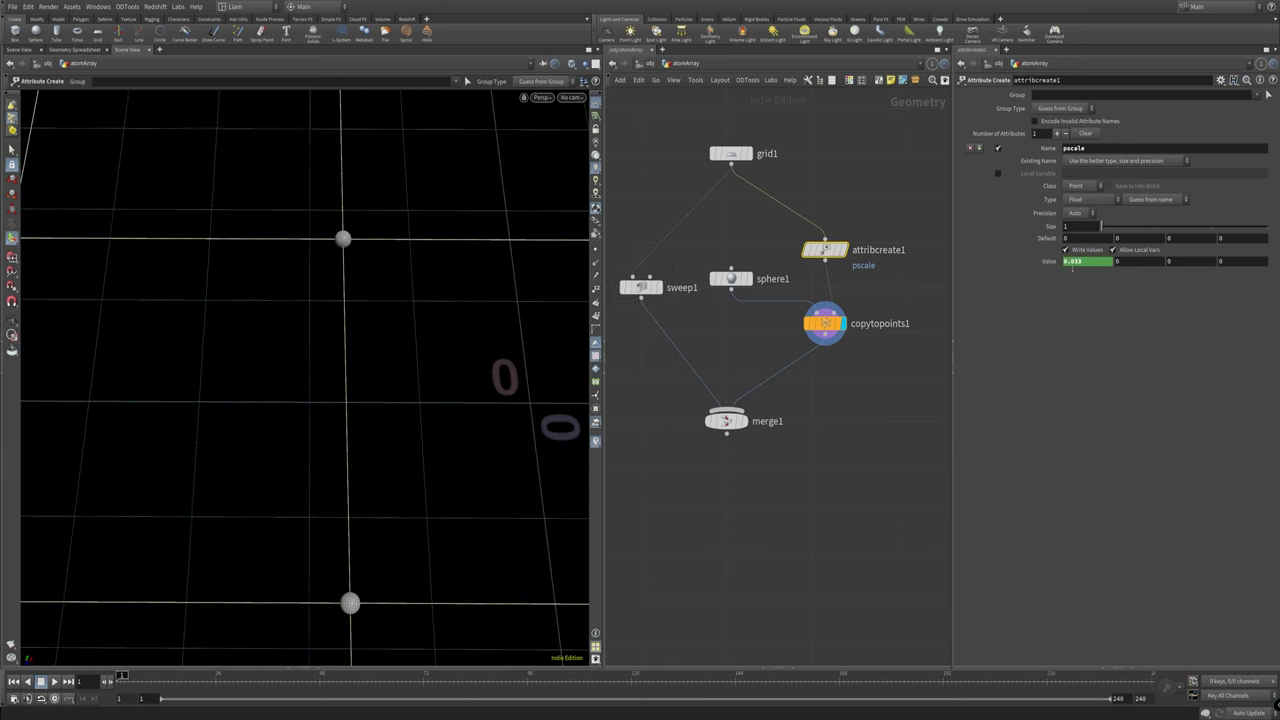
# Step: Set sweep1's tube radius to 0.025
pyautogui.moveTo(708, 331); pyautogui.dragTo(652, 288)
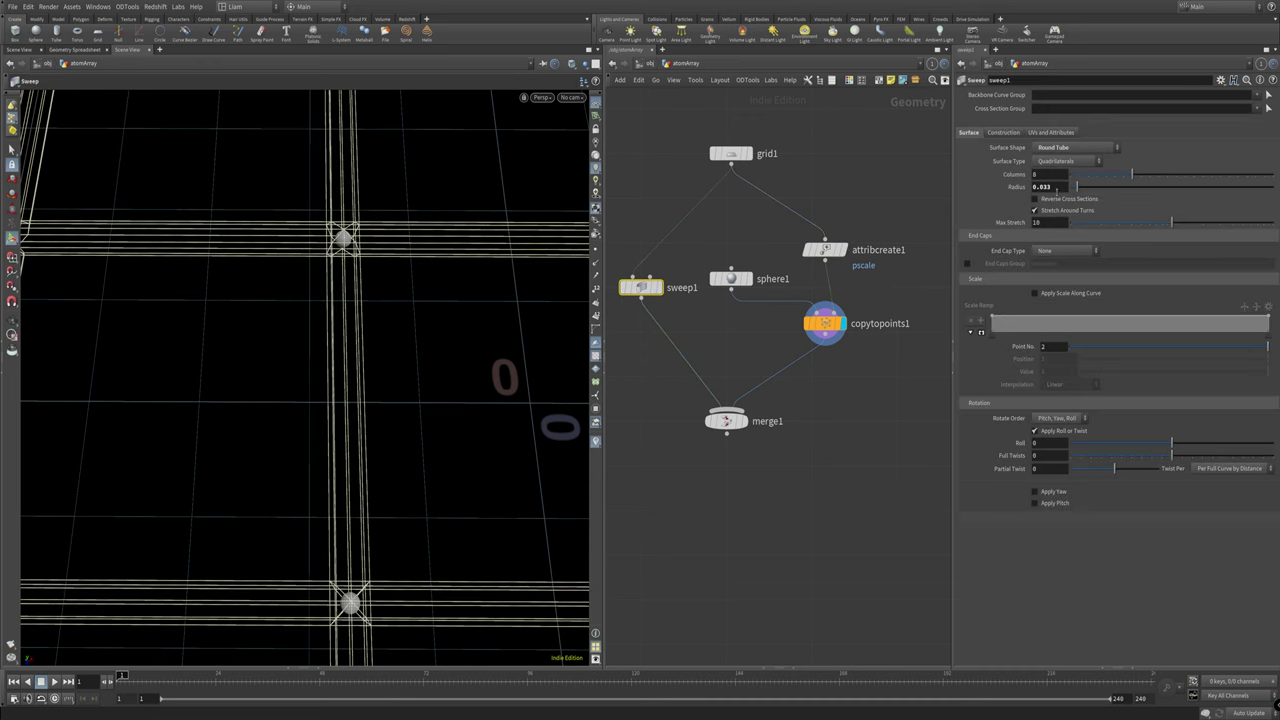
pyautogui.press('BackSpace')
pyautogui.press('BackSpace')
pyautogui.write('25')
pyautogui.press('Return')
# Step: Paste the sweep radius reference into pscale, trimming trailing 9s to leave ch("../sweep1/radius")
pyautogui.moveTo(892, 292); pyautogui.dragTo(804, 224)
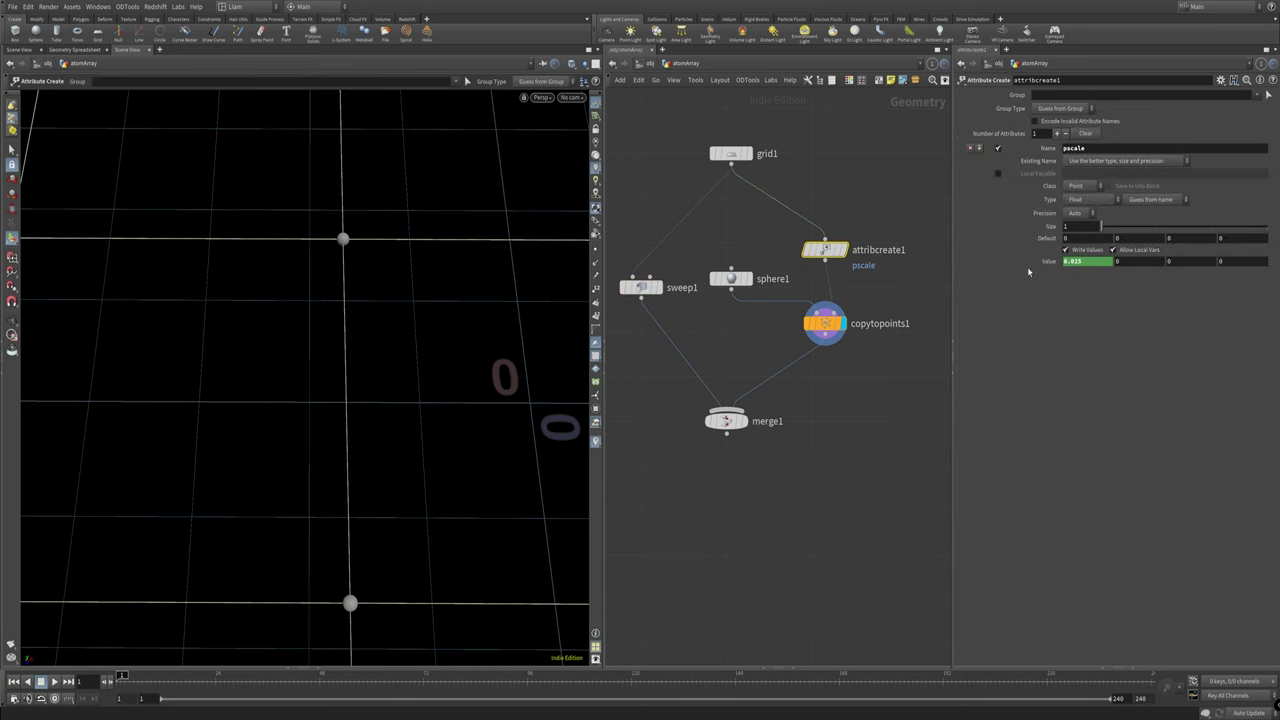
pyautogui.press('Escape')
pyautogui.scroll(-4, 268, 387)
pyautogui.scroll(1, 386, 351)
pyautogui.moveTo(386, 351); pyautogui.dragTo(366, 314, button='middle')
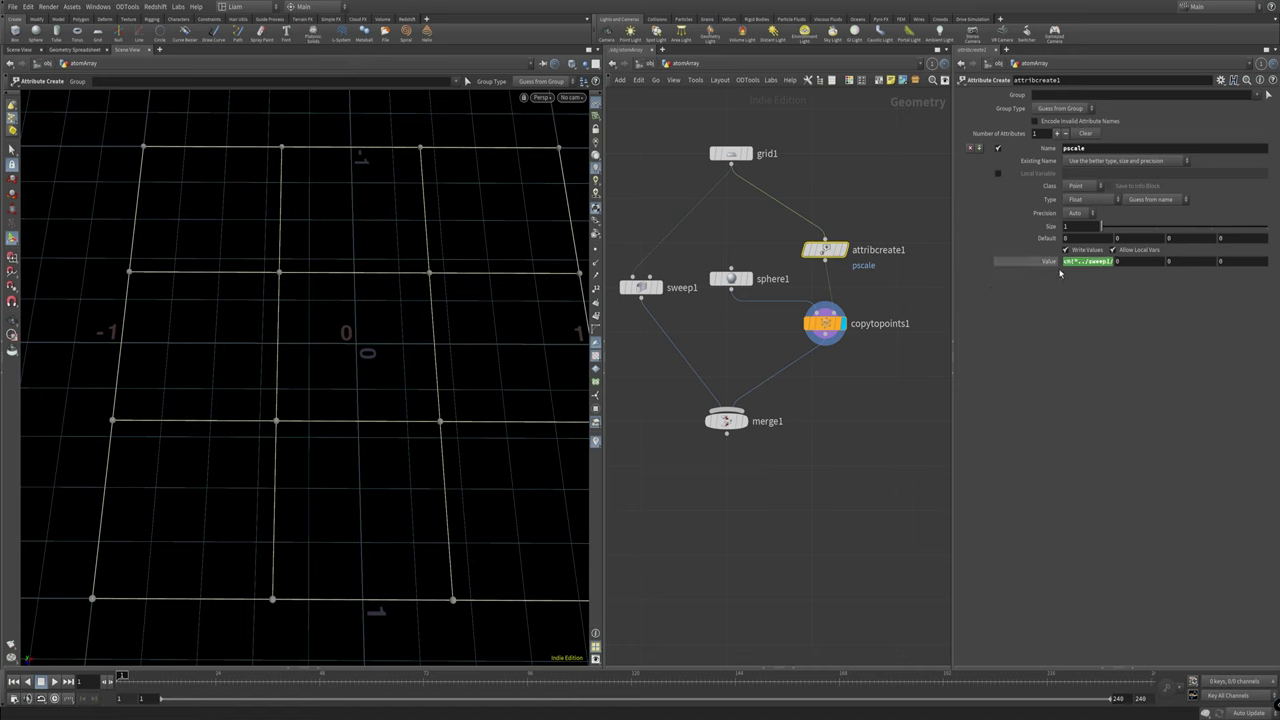
pyautogui.write('ch("../sweep1/radius")')
pyautogui.moveTo(1196, 266); pyautogui.dragTo(1140, 265)
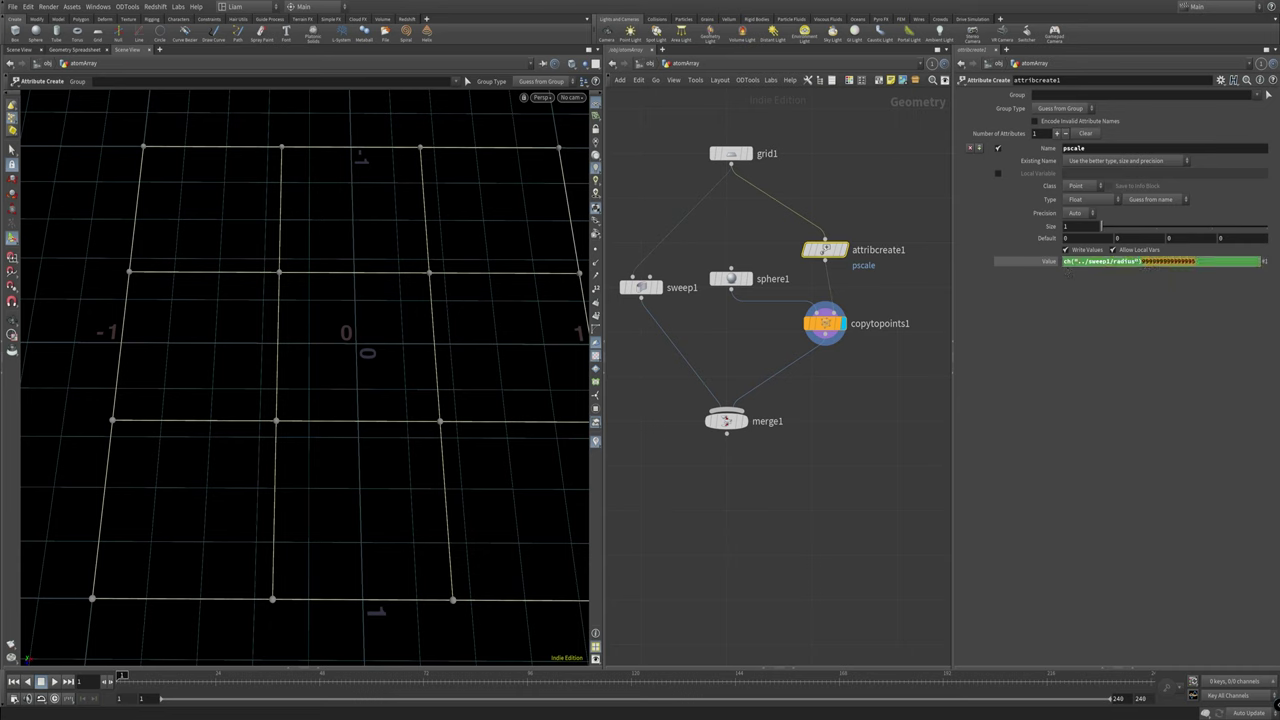
pyautogui.press('BackSpace')
# Step: Multiply attribcreate1's pscale expression by 2
pyautogui.click(643, 286)
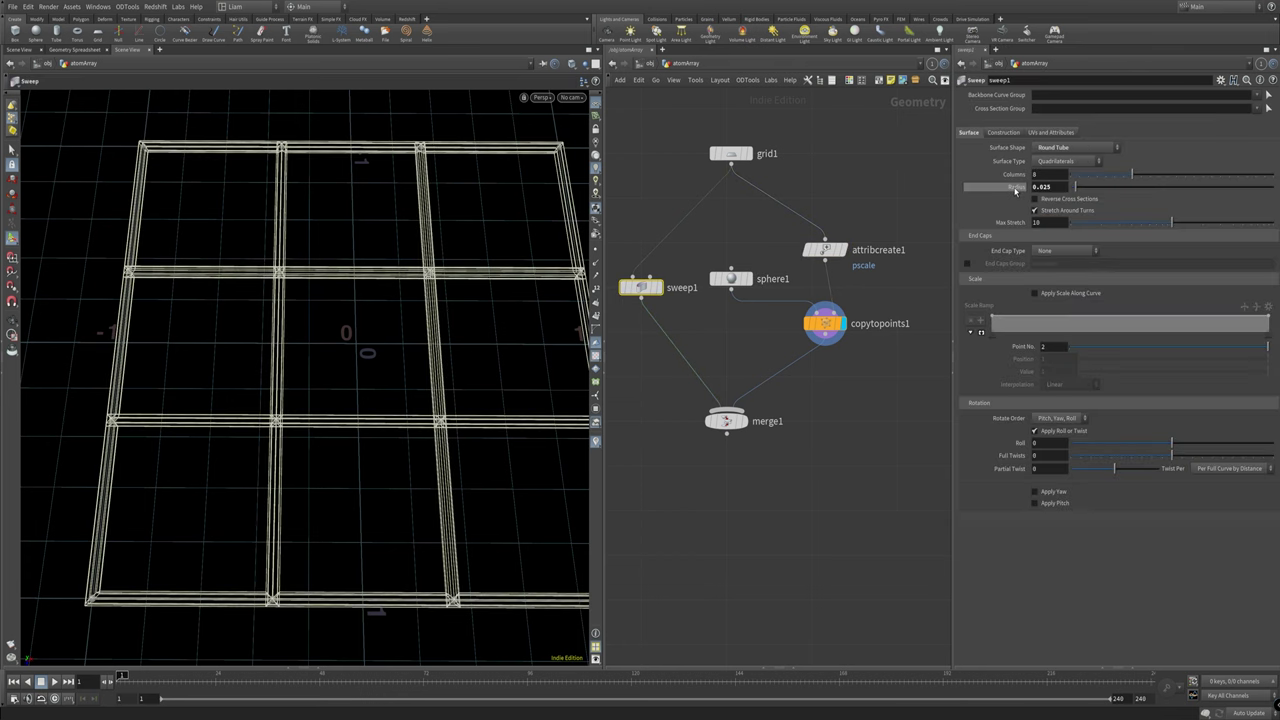
pyautogui.click(825, 249)
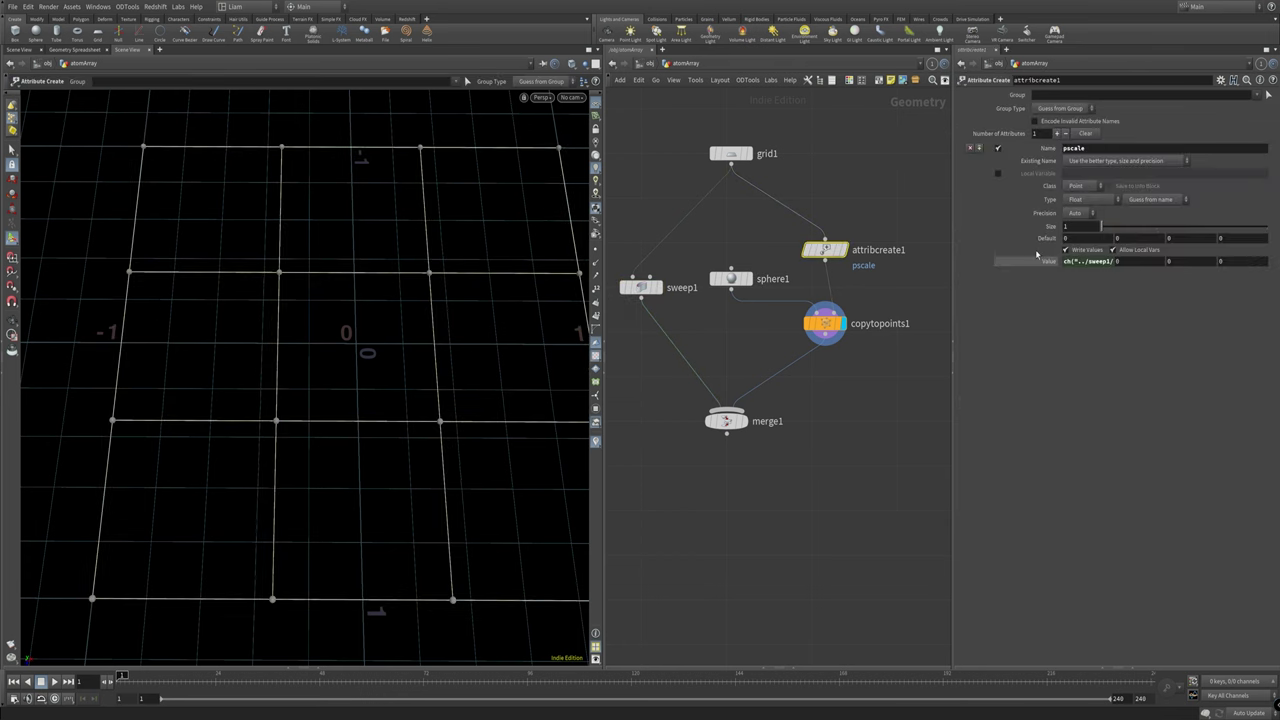
pyautogui.click(1066, 250)
pyautogui.write('ch("../sweep1/radius")')
pyautogui.write('*2')
pyautogui.press('Return')
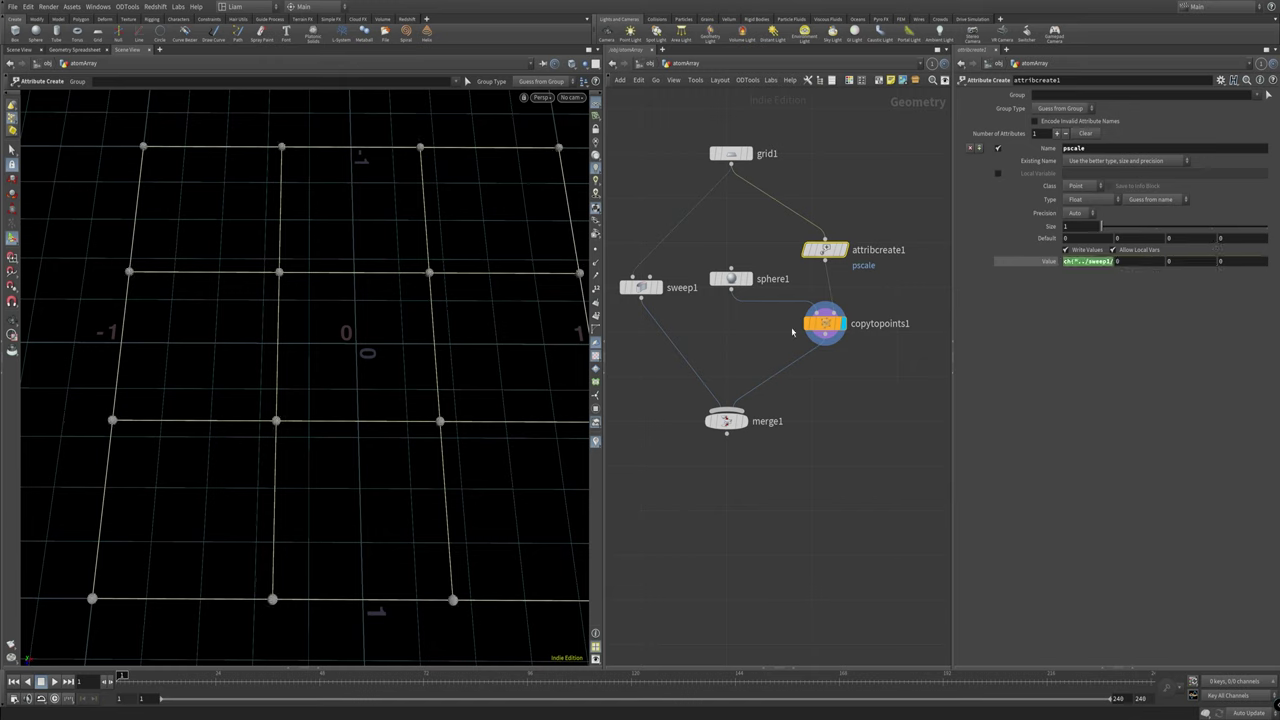
# Step: Display merge1's tube lattice with corner spheres and adjust the pscale multiplier
pyautogui.click(658, 287)
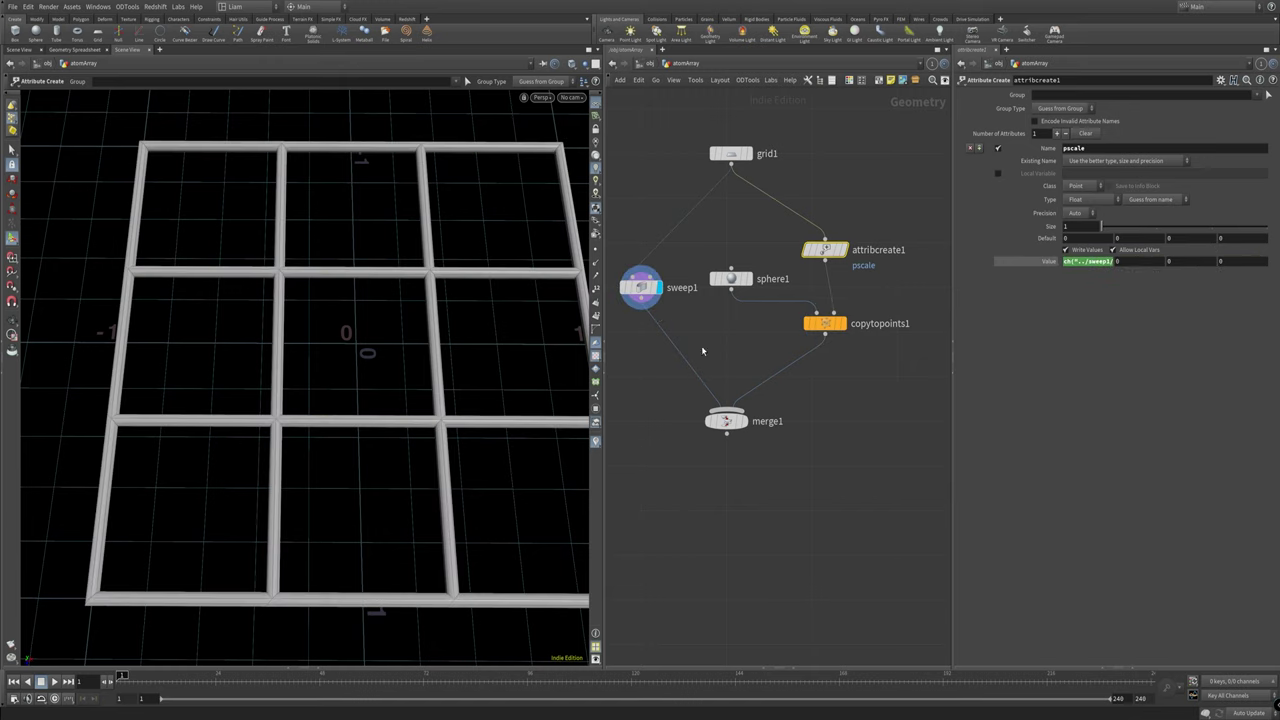
pyautogui.click(745, 420)
pyautogui.click(718, 416)
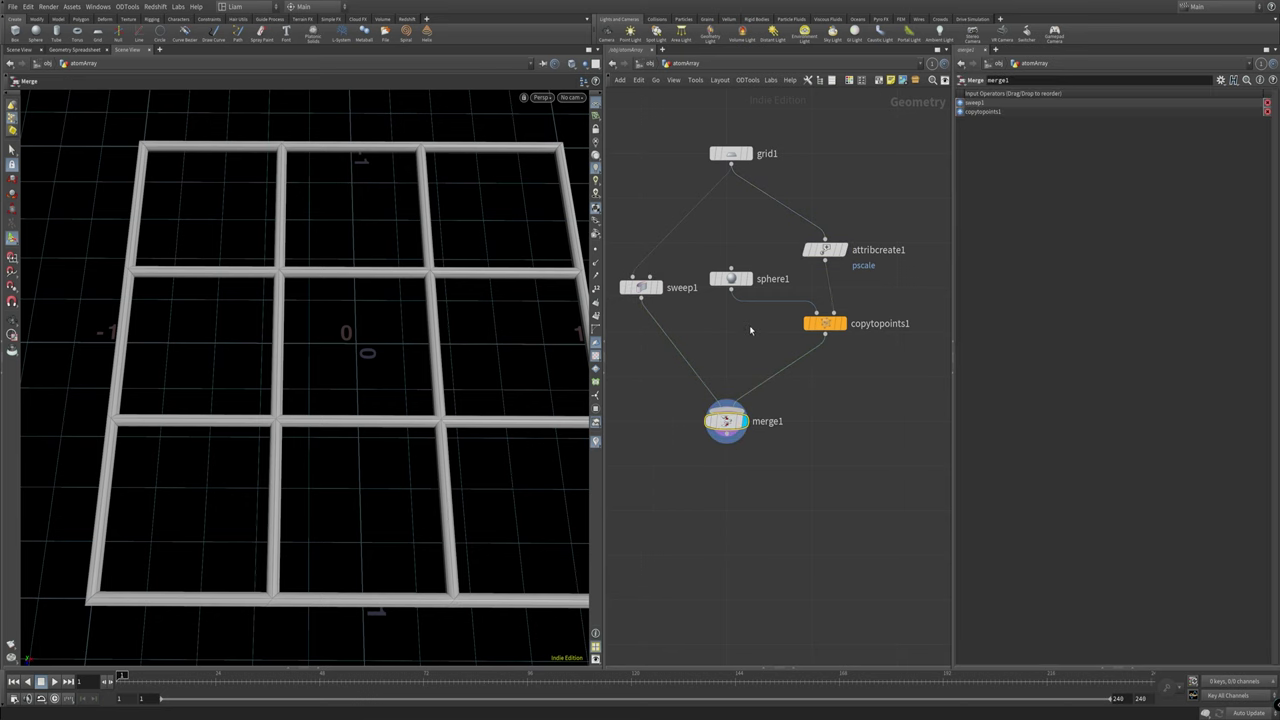
pyautogui.click(731, 279)
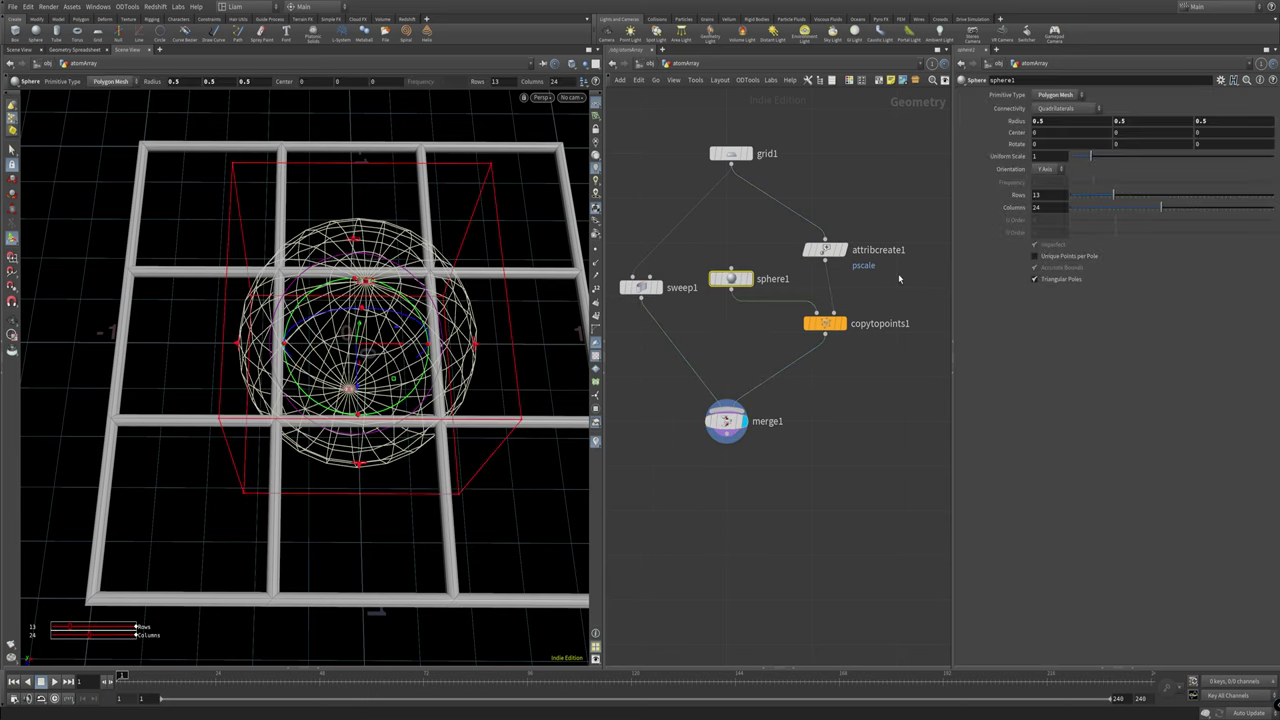
pyautogui.click(824, 249)
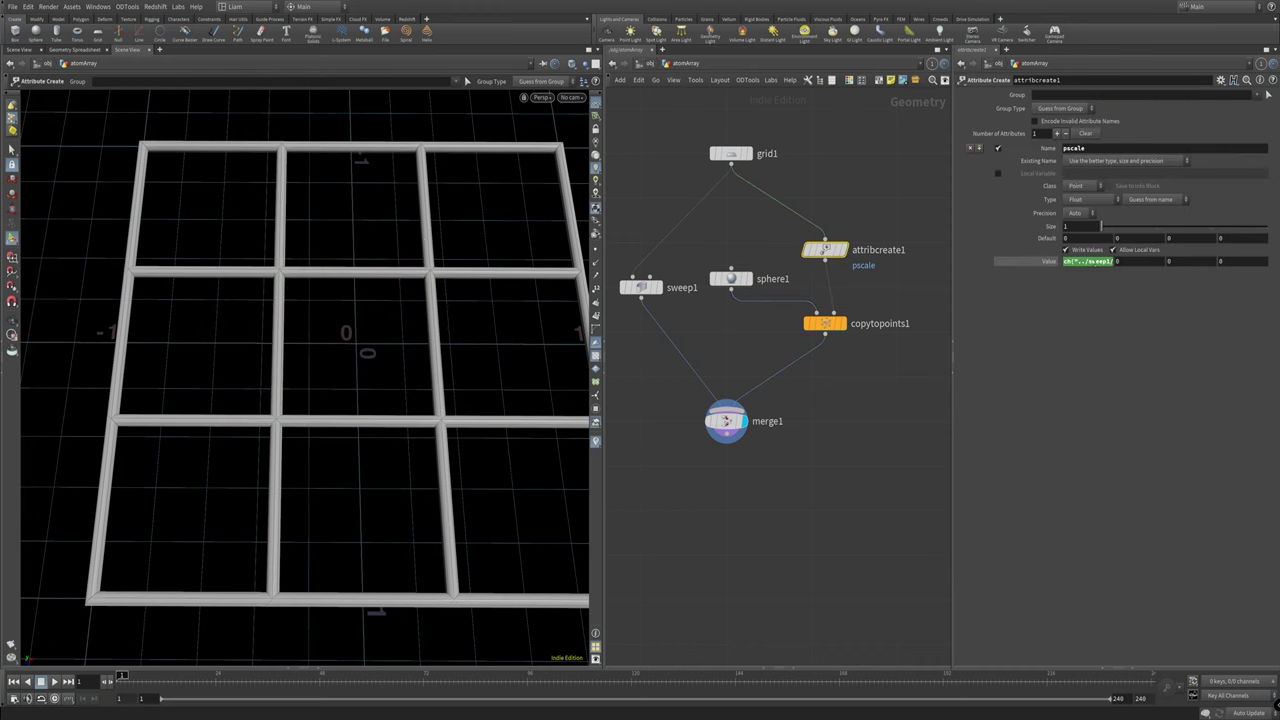
pyautogui.click(1148, 263)
pyautogui.moveTo(1150, 263); pyautogui.dragTo(1226, 264, button='middle')
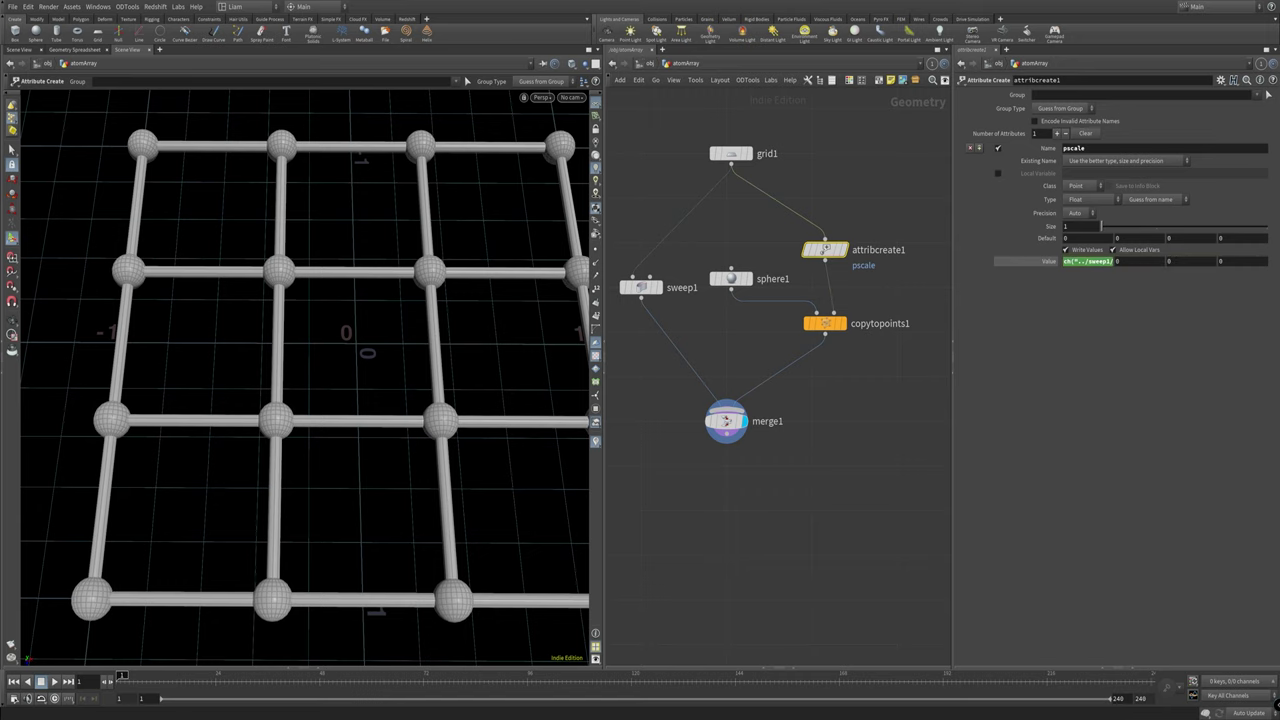
pyautogui.keyDown('alt'); pyautogui.moveTo(260, 347); pyautogui.dragTo(528, 257); pyautogui.keyUp('alt')
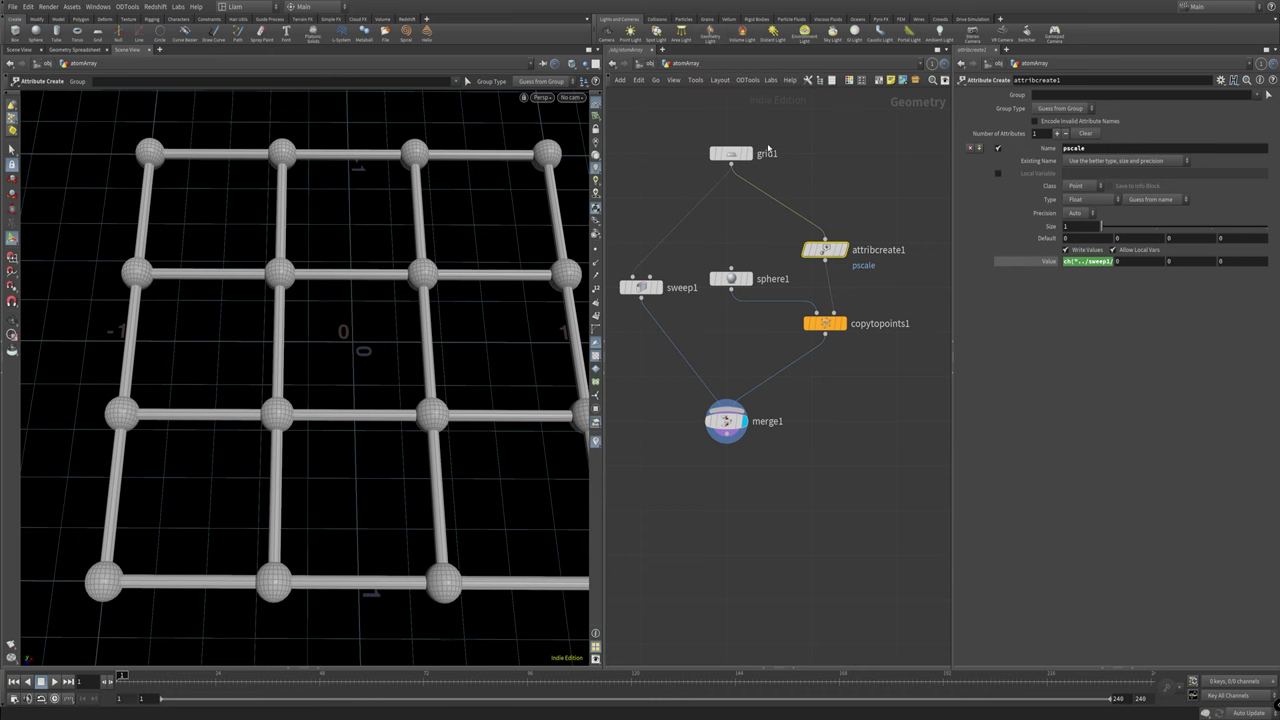
# Step: Add a Sphere node and wire sphere2 into attribcreate1 in place of grid1
pyautogui.press('Tab')
pyautogui.moveTo(698, 176)
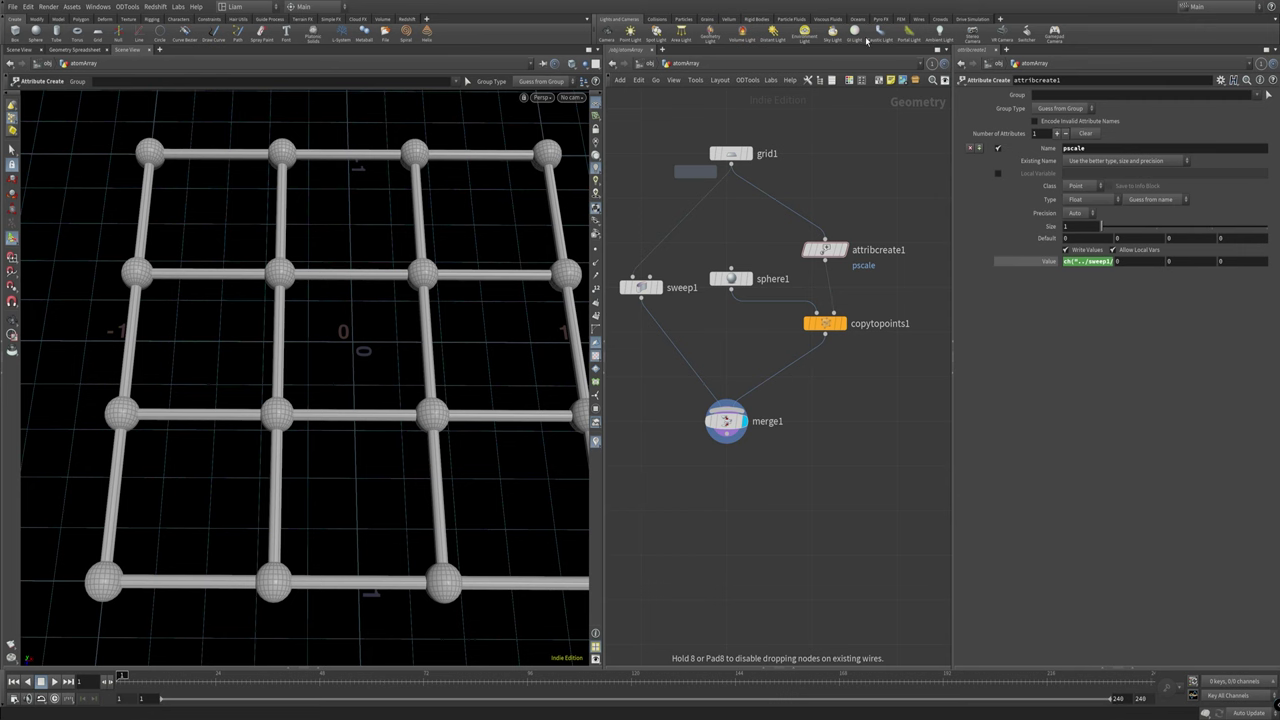
pyautogui.click(657, 169)
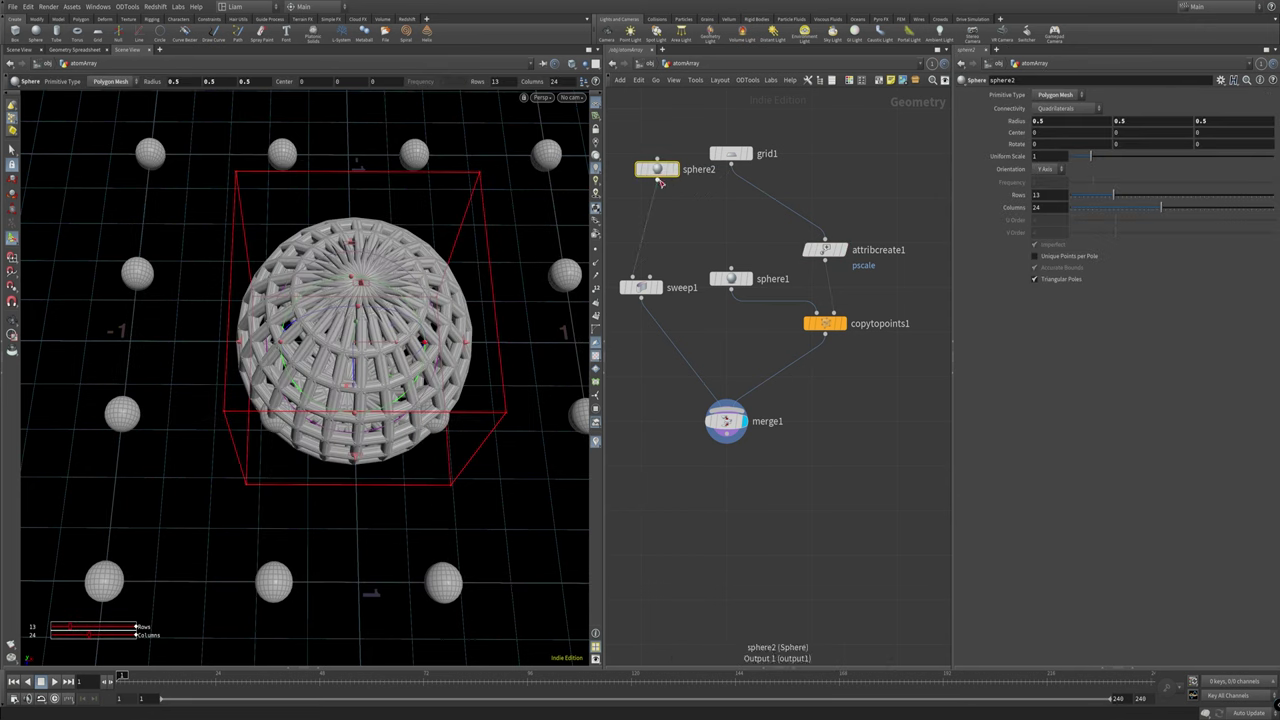
pyautogui.moveTo(656, 181); pyautogui.dragTo(824, 242)
pyautogui.moveTo(755, 148); pyautogui.dragTo(828, 120)
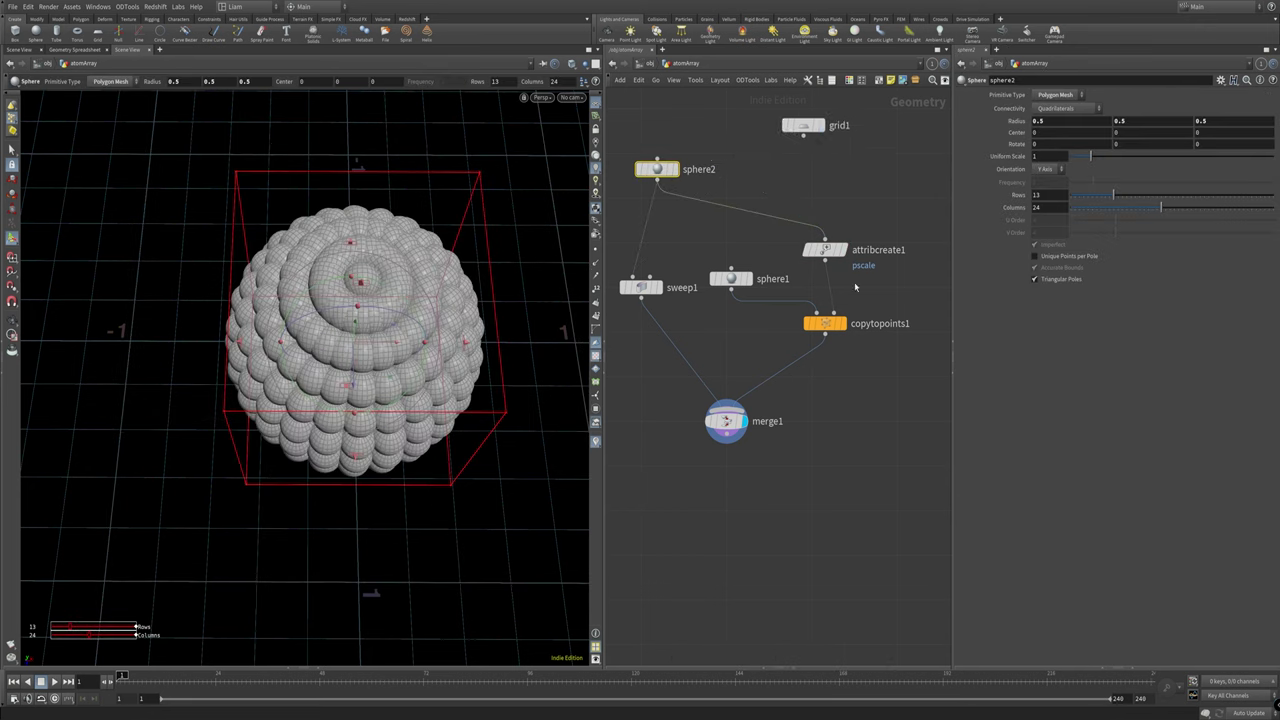
# Step: Resize the pscale value and make sweep1's tubes thinner
pyautogui.click(878, 251)
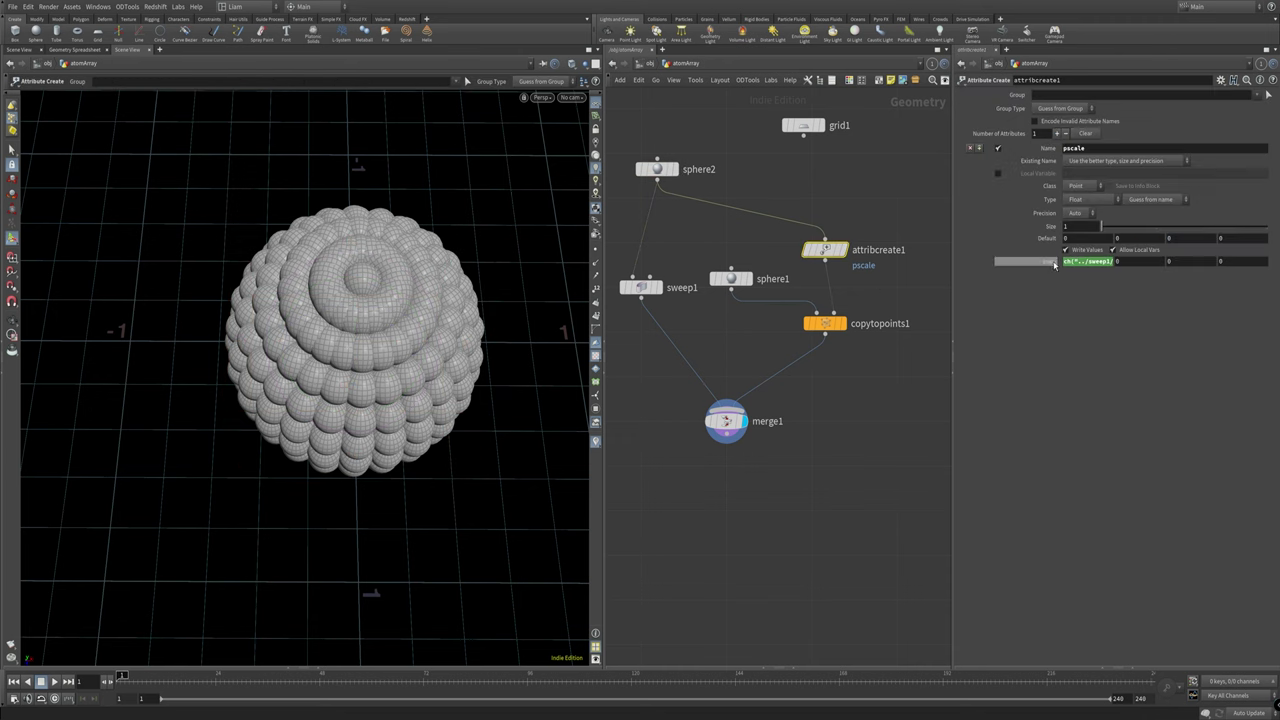
pyautogui.moveTo(1150, 262); pyautogui.dragTo(1016, 286, button='middle')
pyautogui.click(640, 287)
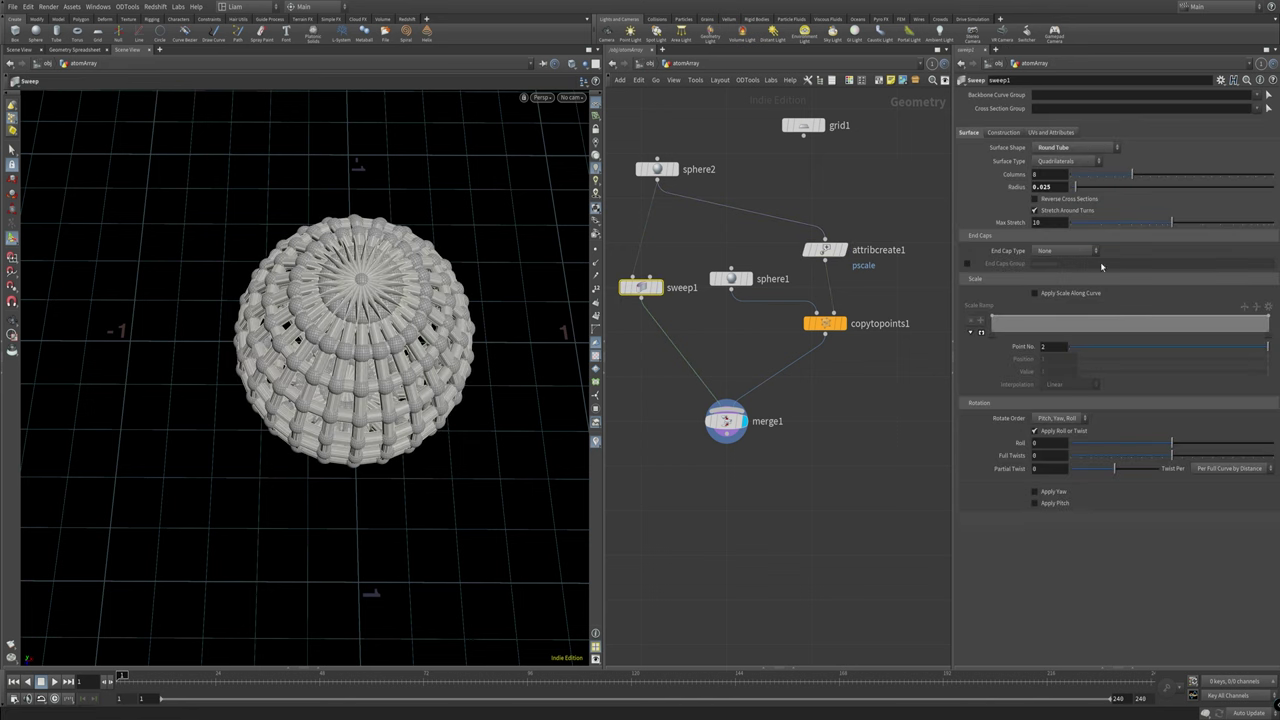
pyautogui.moveTo(1057, 187); pyautogui.dragTo(1030, 209, button='middle')
pyautogui.click(828, 208)
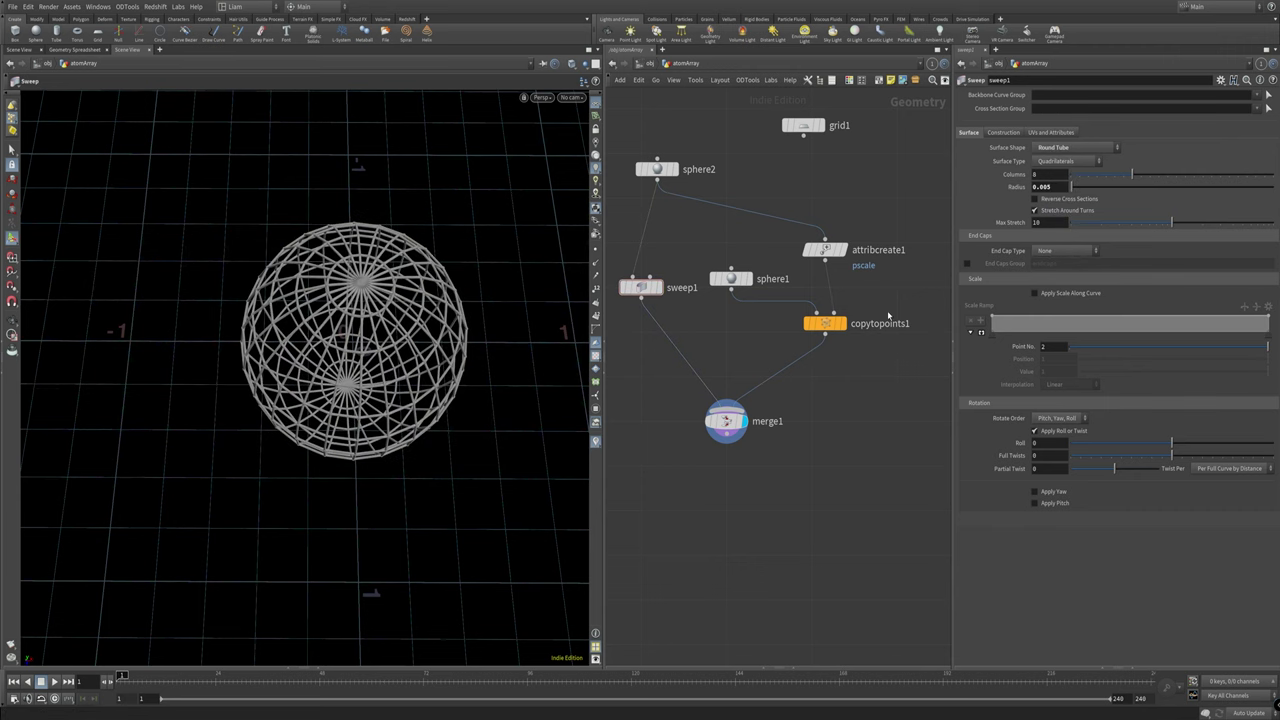
# Step: Multiply the pscale expression with the value ladder so atoms scale from the tube radius
pyautogui.click(824, 249)
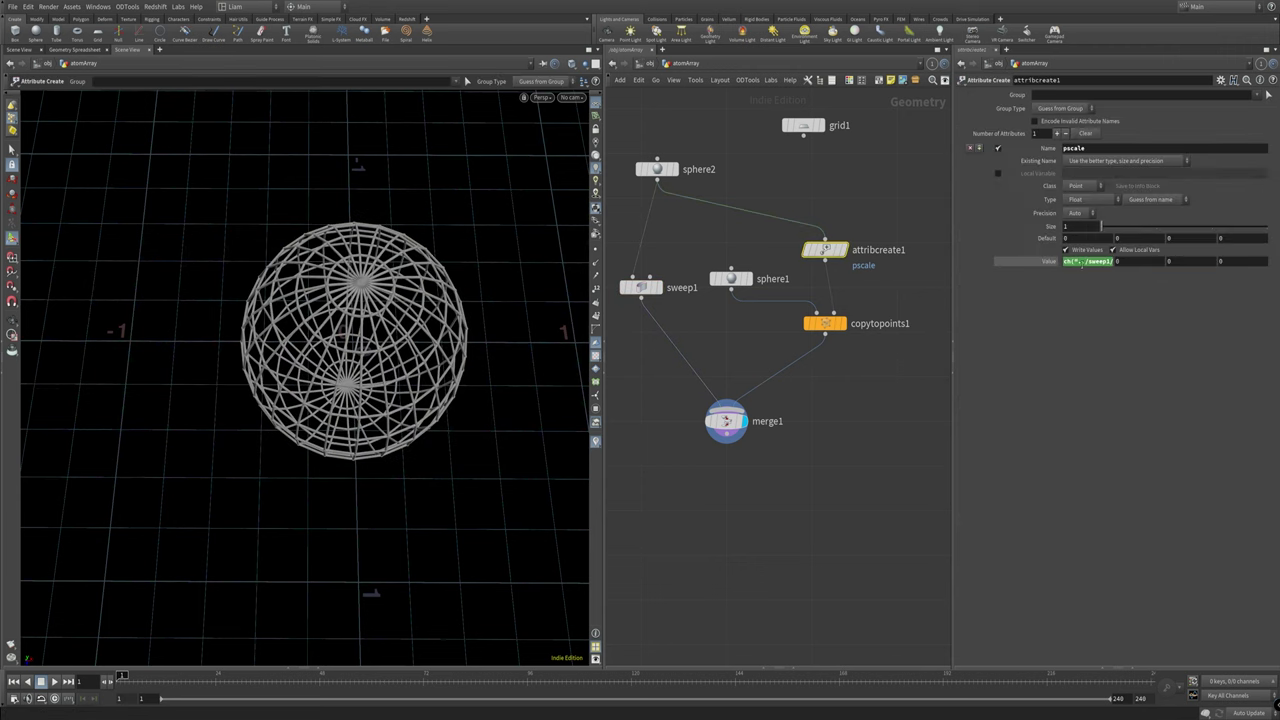
pyautogui.click(1083, 262)
pyautogui.write('*')
pyautogui.moveTo(1153, 268); pyautogui.dragTo(1270, 262, button='middle')
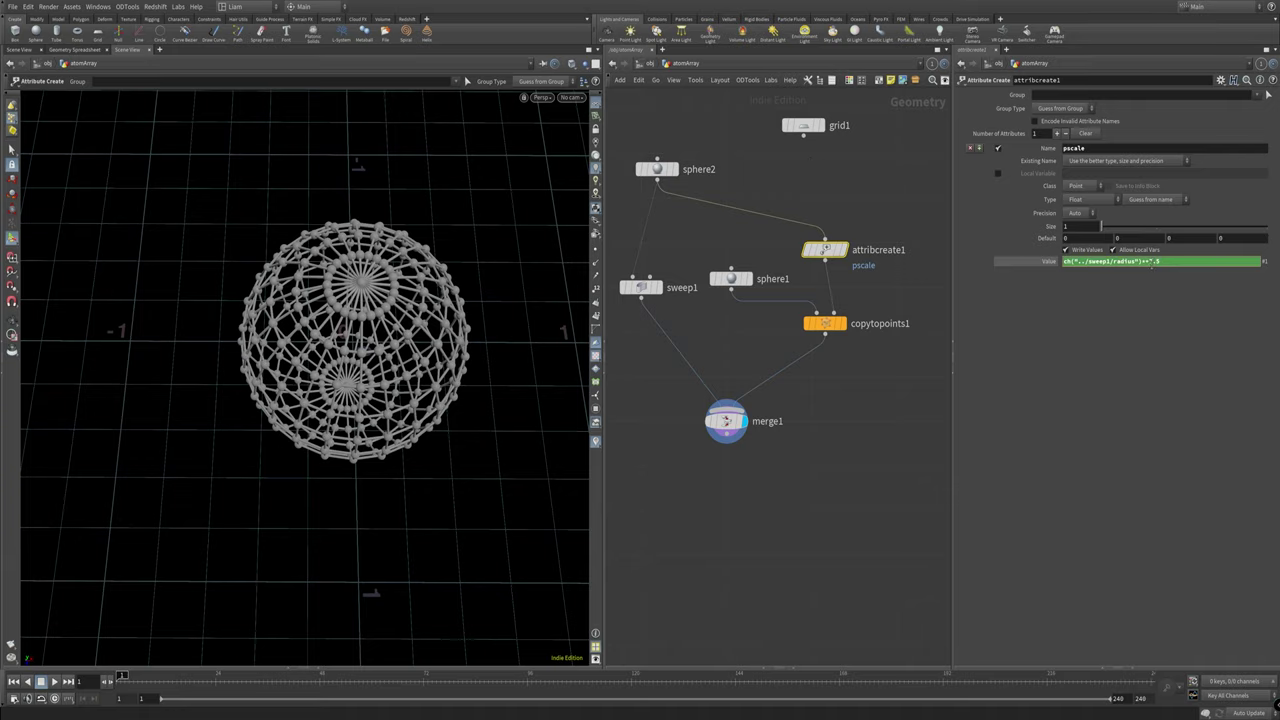
pyautogui.click(823, 409)
pyautogui.scroll(5, 403, 334)
pyautogui.scroll(-5, 576, 326)
pyautogui.moveTo(576, 326); pyautogui.dragTo(550, 308)
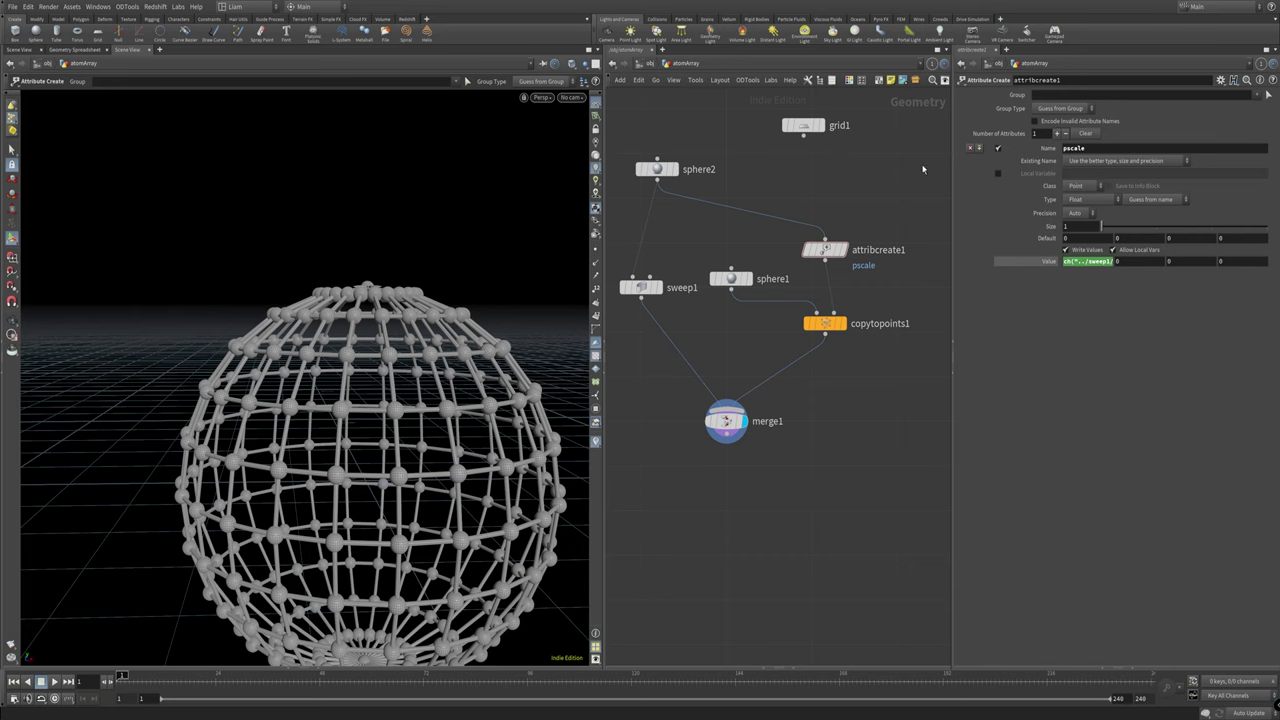
# Step: Reconnect grid1 into sweep1 and attribcreate1 in place of sphere2
pyautogui.moveTo(803, 136); pyautogui.dragTo(636, 279)
pyautogui.moveTo(804, 134); pyautogui.dragTo(824, 243)
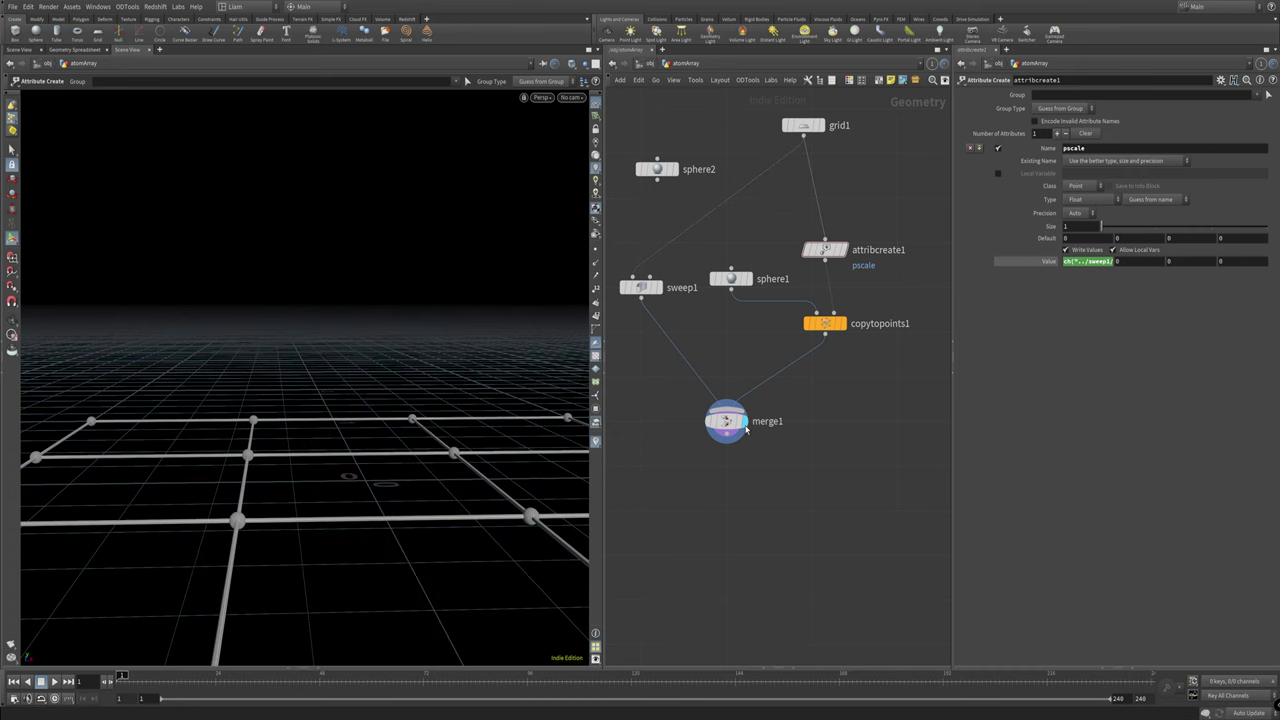
pyautogui.moveTo(742, 424); pyautogui.dragTo(761, 584)
# Step: Tidy the node layout and display merge1's flat grid lattice
pyautogui.click(825, 335)
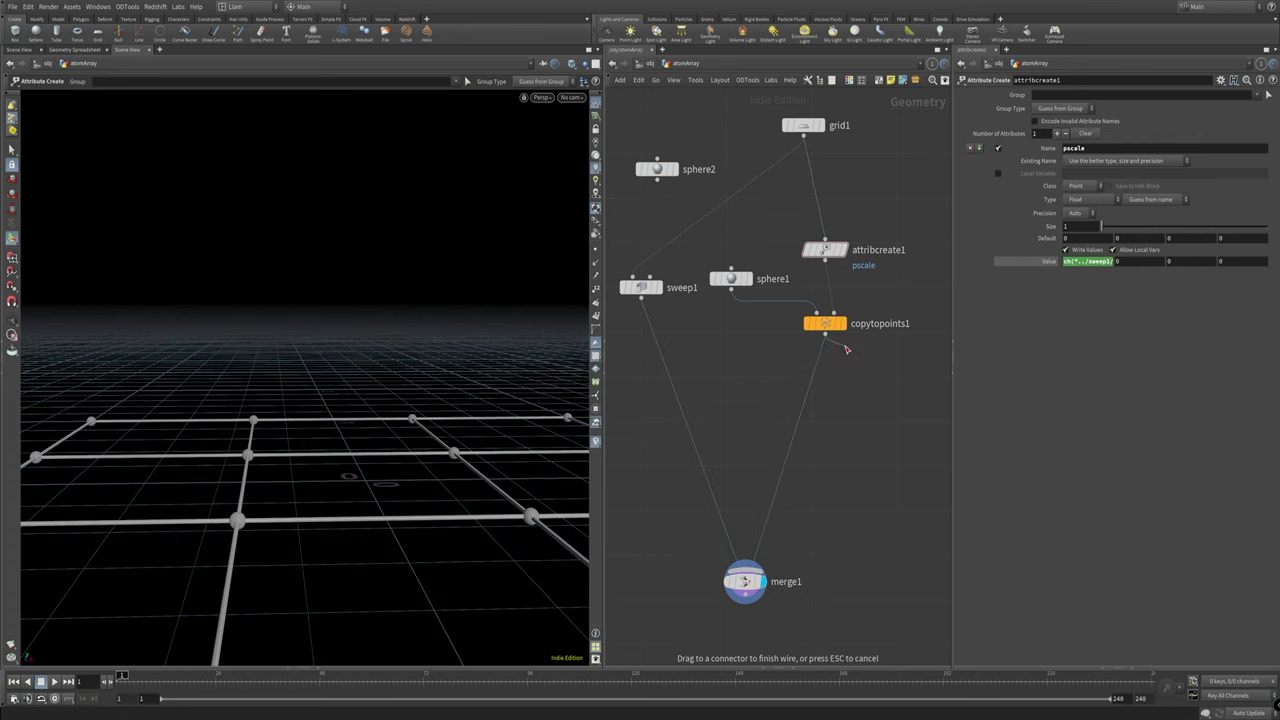
pyautogui.press('Escape')
pyautogui.moveTo(825, 323); pyautogui.dragTo(923, 426)
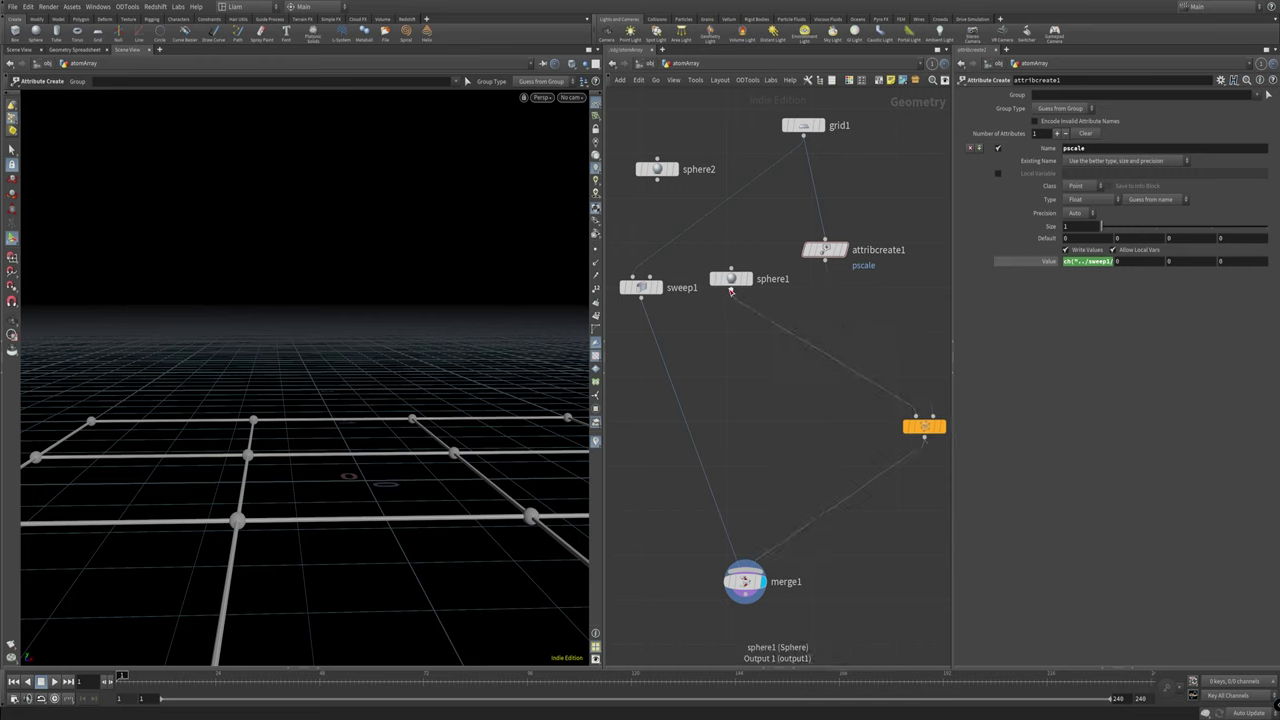
pyautogui.scroll(-10, 759, 304)
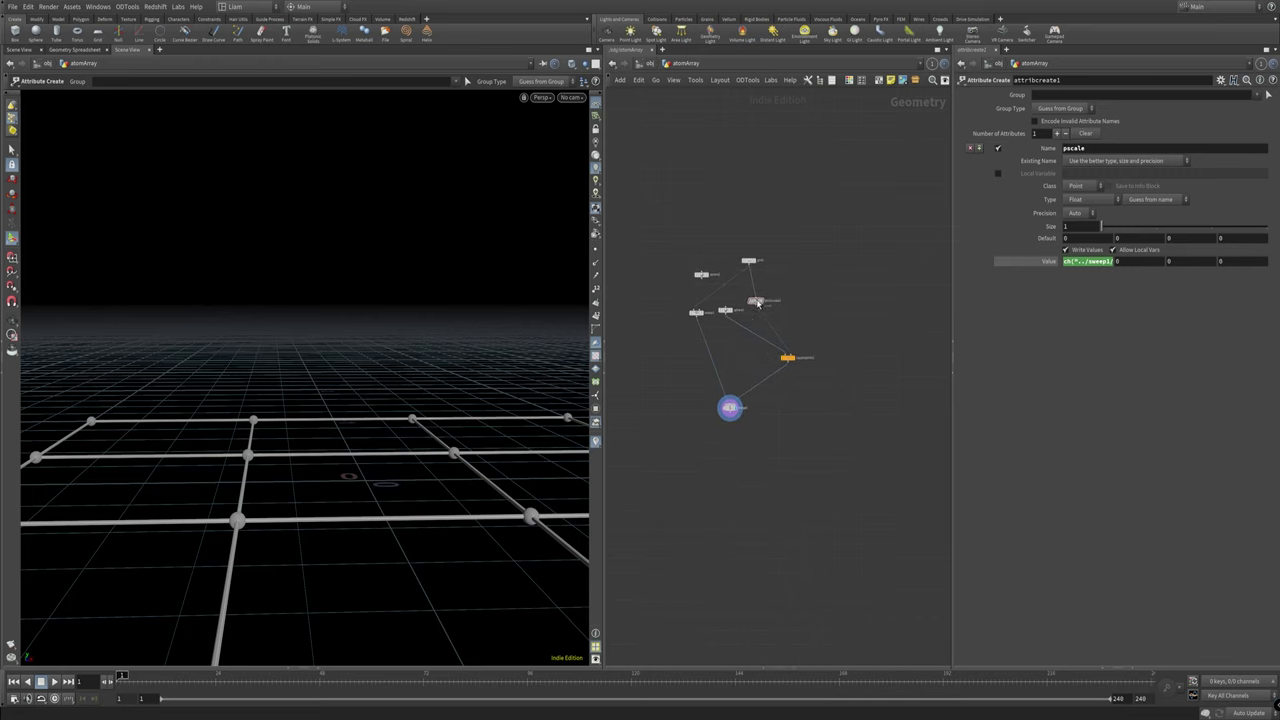
pyautogui.moveTo(759, 304); pyautogui.dragTo(868, 294)
pyautogui.moveTo(725, 310); pyautogui.dragTo(645, 351)
pyautogui.moveTo(730, 407); pyautogui.dragTo(740, 474)
pyautogui.click(741, 262)
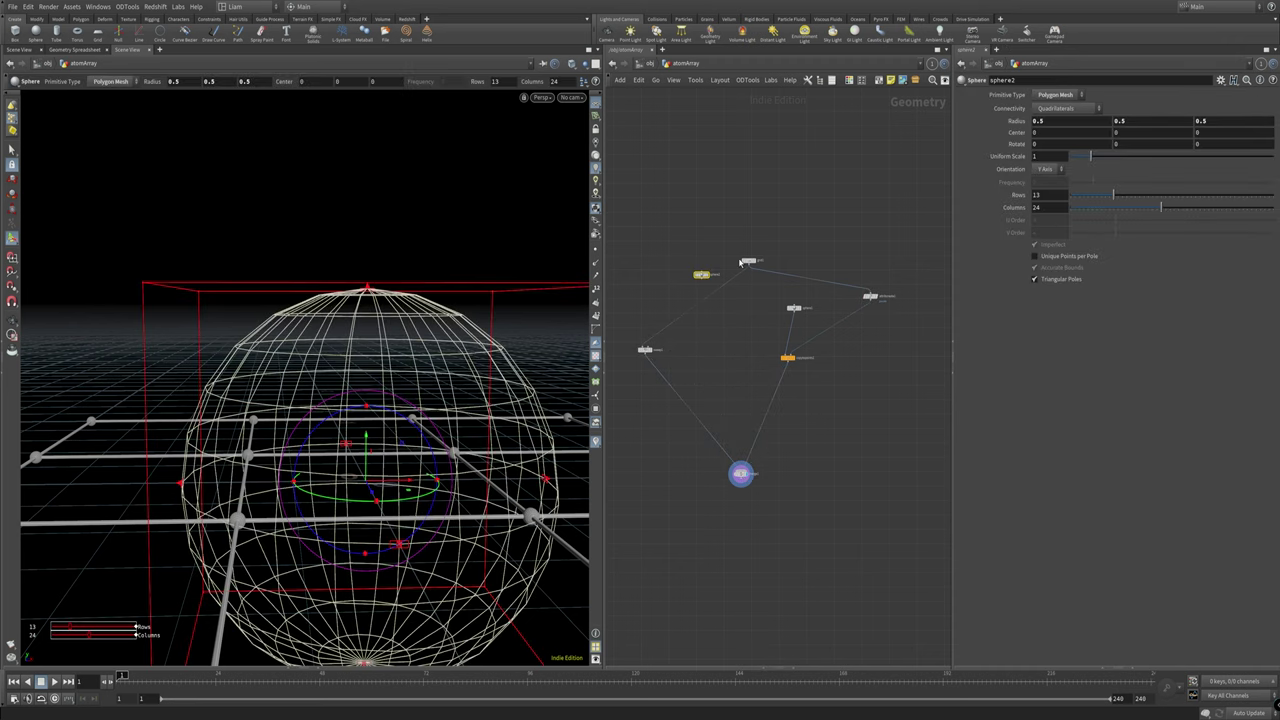
pyautogui.click(751, 274)
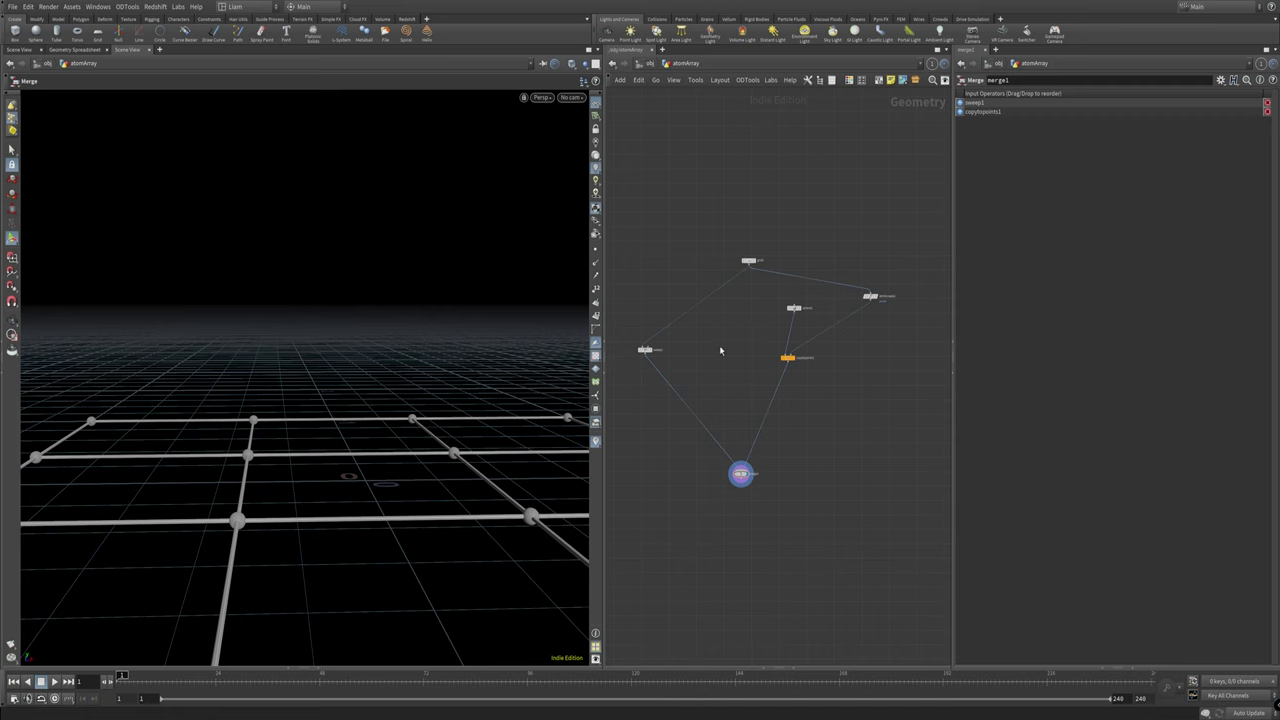
# Step: Reposition sweep1 and look down on the grid in the viewport
pyautogui.scroll(5, 718, 352)
pyautogui.moveTo(686, 362); pyautogui.dragTo(790, 340)
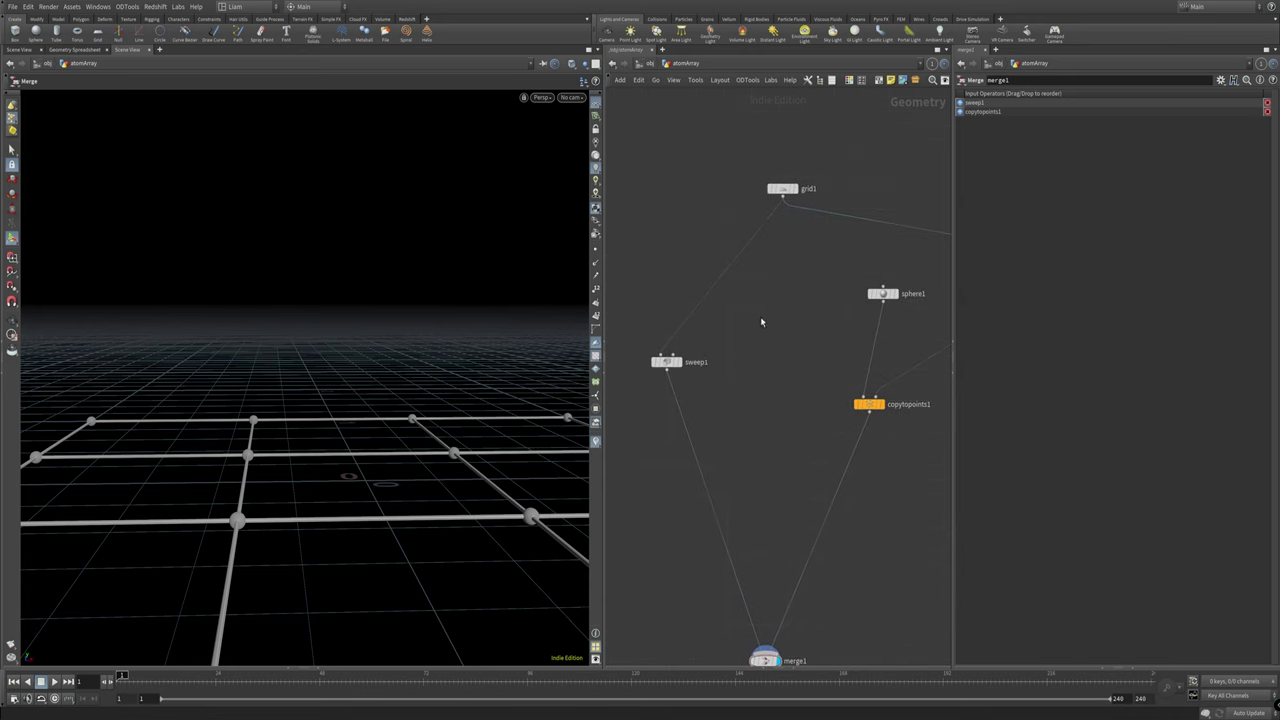
pyautogui.press('Escape')
pyautogui.moveTo(334, 380); pyautogui.dragTo(340, 432)
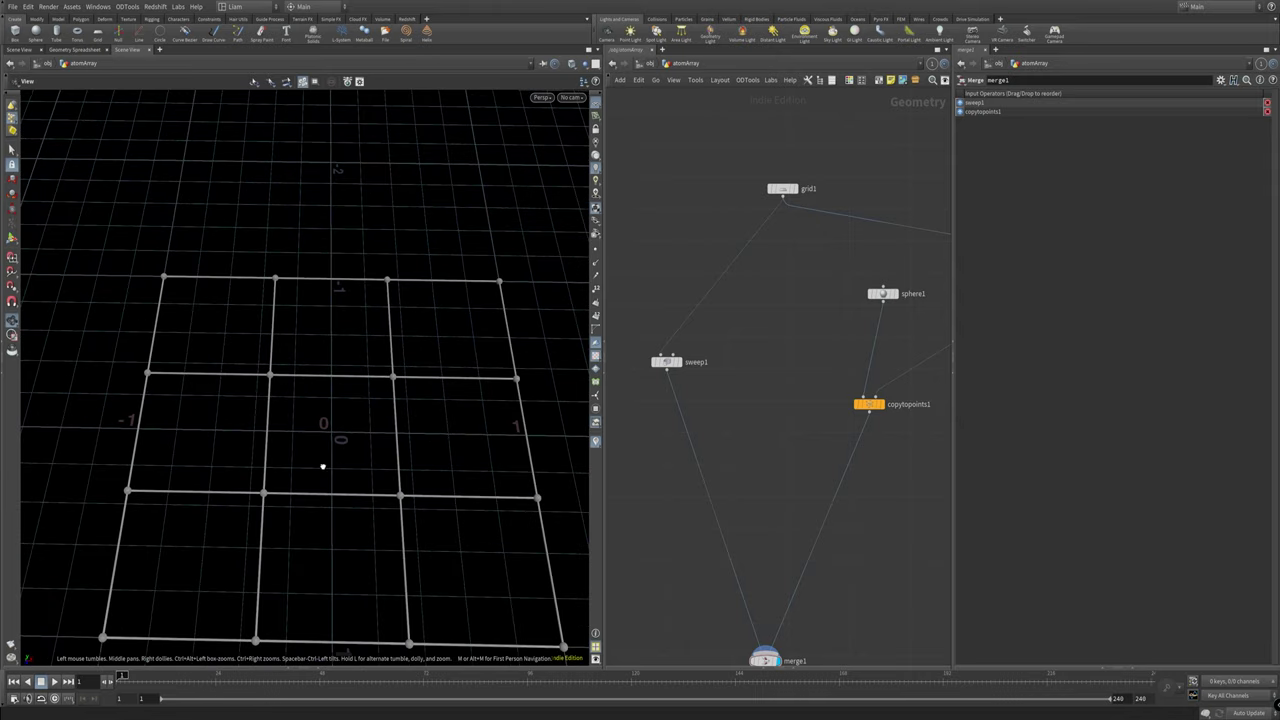
pyautogui.press('Return')
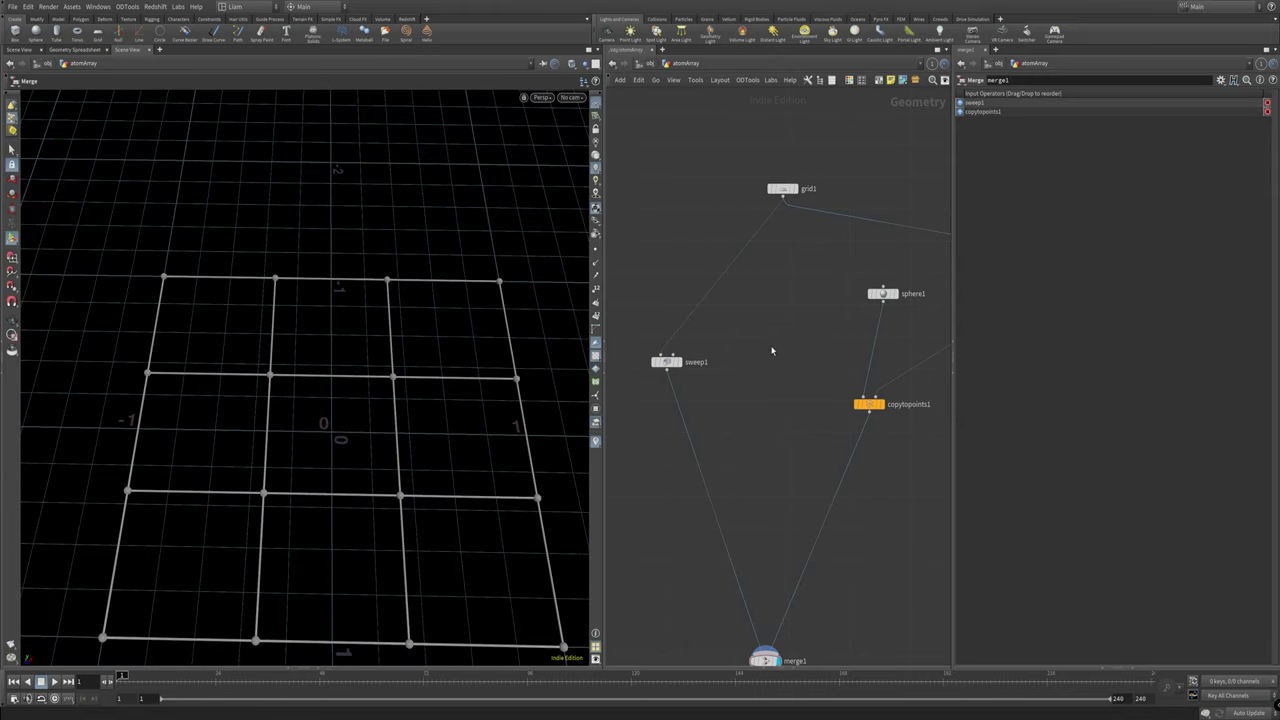
# Step: Create a polybevel node, place it below grid1, and set its display flag
pyautogui.press('Tab')
pyautogui.write('polybevel')
pyautogui.press('Return')
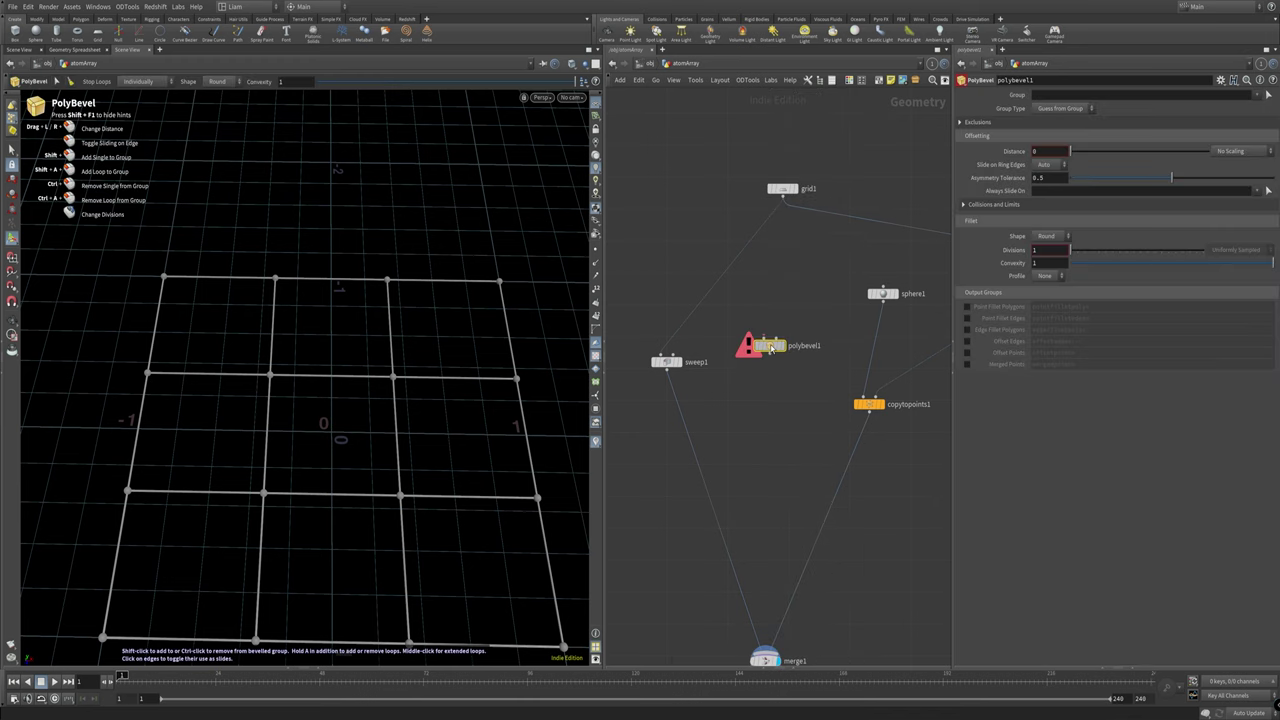
pyautogui.press('h')
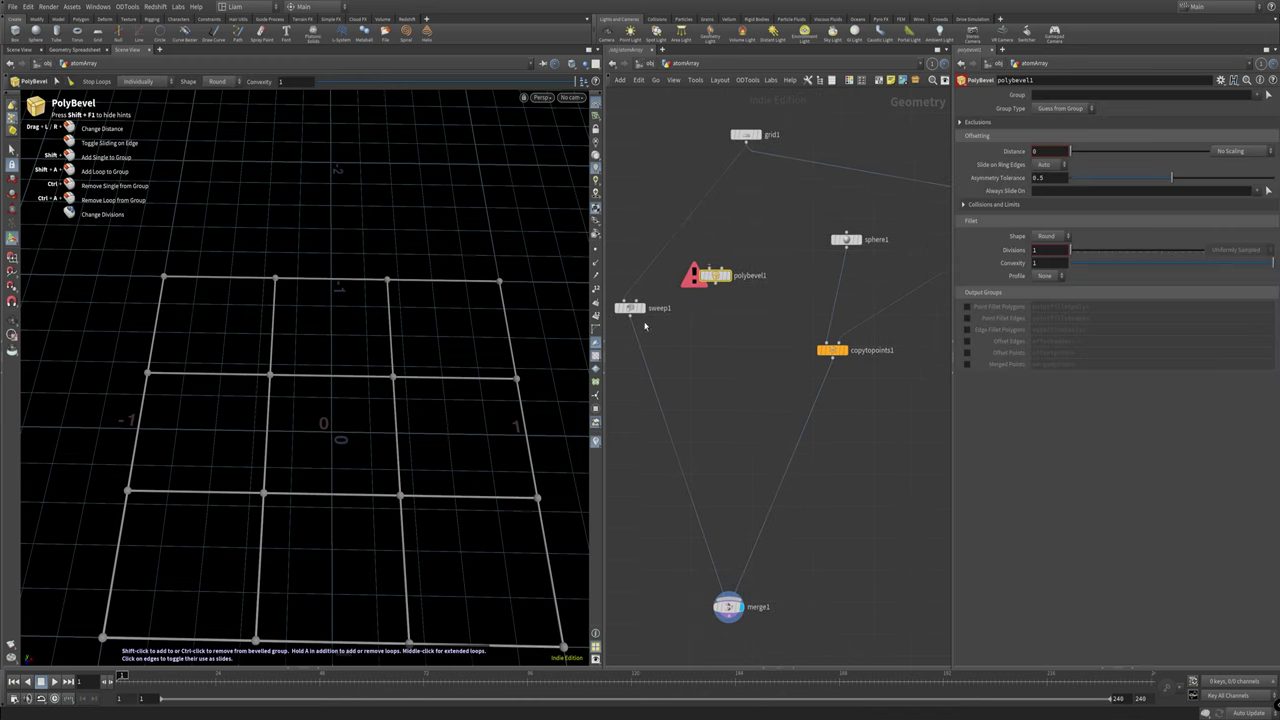
pyautogui.moveTo(748, 248); pyautogui.dragTo(713, 246, button='middle')
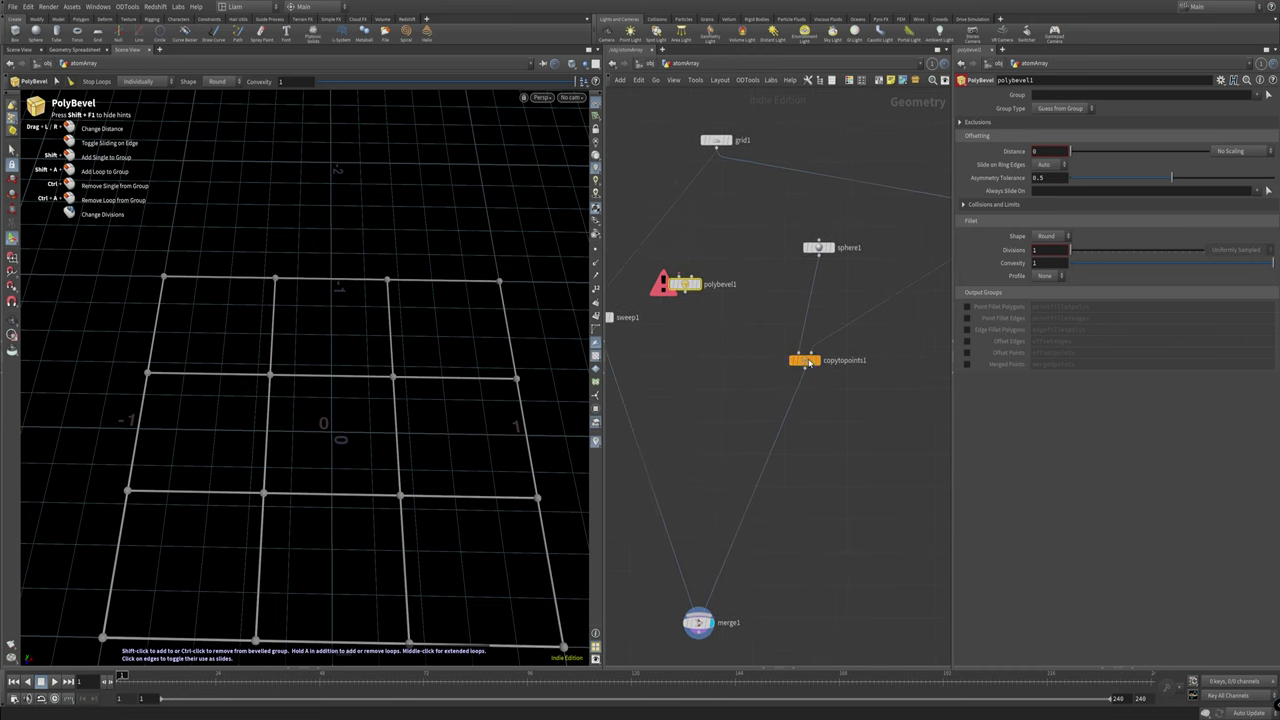
pyautogui.moveTo(805, 360); pyautogui.dragTo(805, 409)
pyautogui.moveTo(805, 409); pyautogui.dragTo(700, 420, button='middle')
pyautogui.moveTo(888, 237); pyautogui.dragTo(820, 278)
pyautogui.moveTo(736, 329); pyautogui.dragTo(876, 317, button='middle')
pyautogui.moveTo(716, 288); pyautogui.dragTo(711, 211)
pyautogui.click(720, 210)
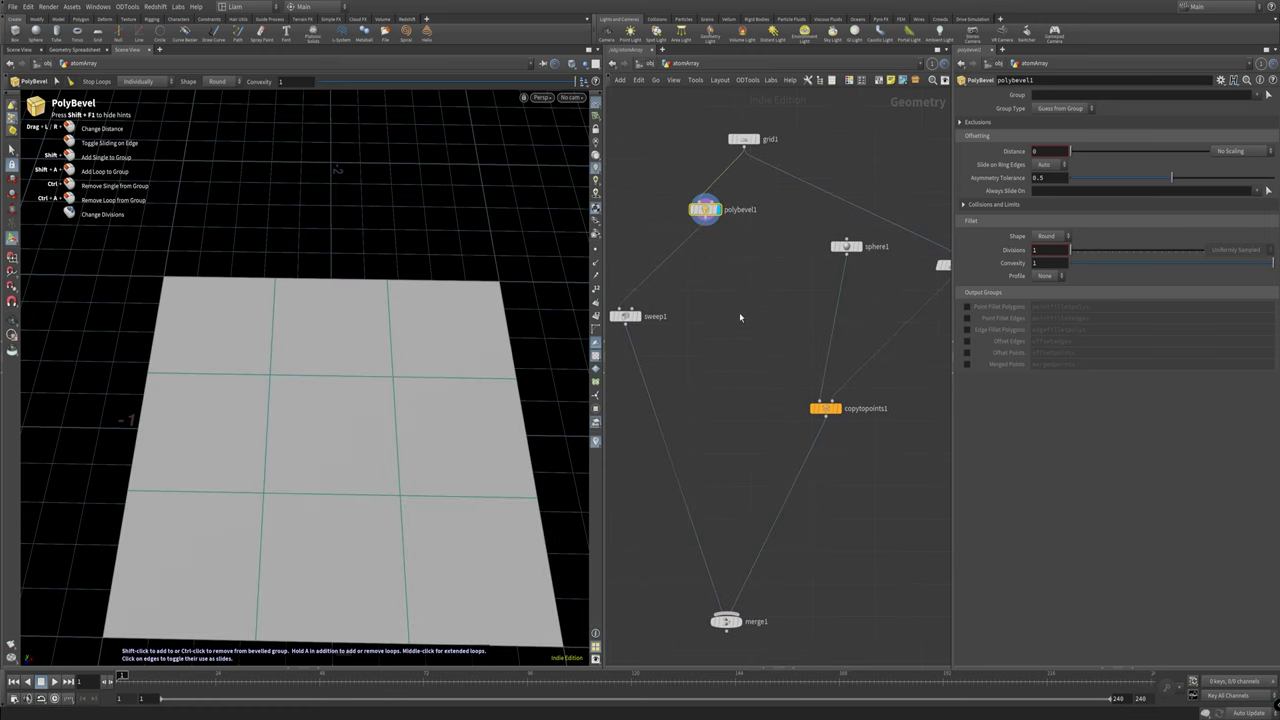
# Step: Set polybevel1's Group Type to Points with a distance around 0.159
pyautogui.moveTo(756, 281); pyautogui.dragTo(782, 272, button='middle')
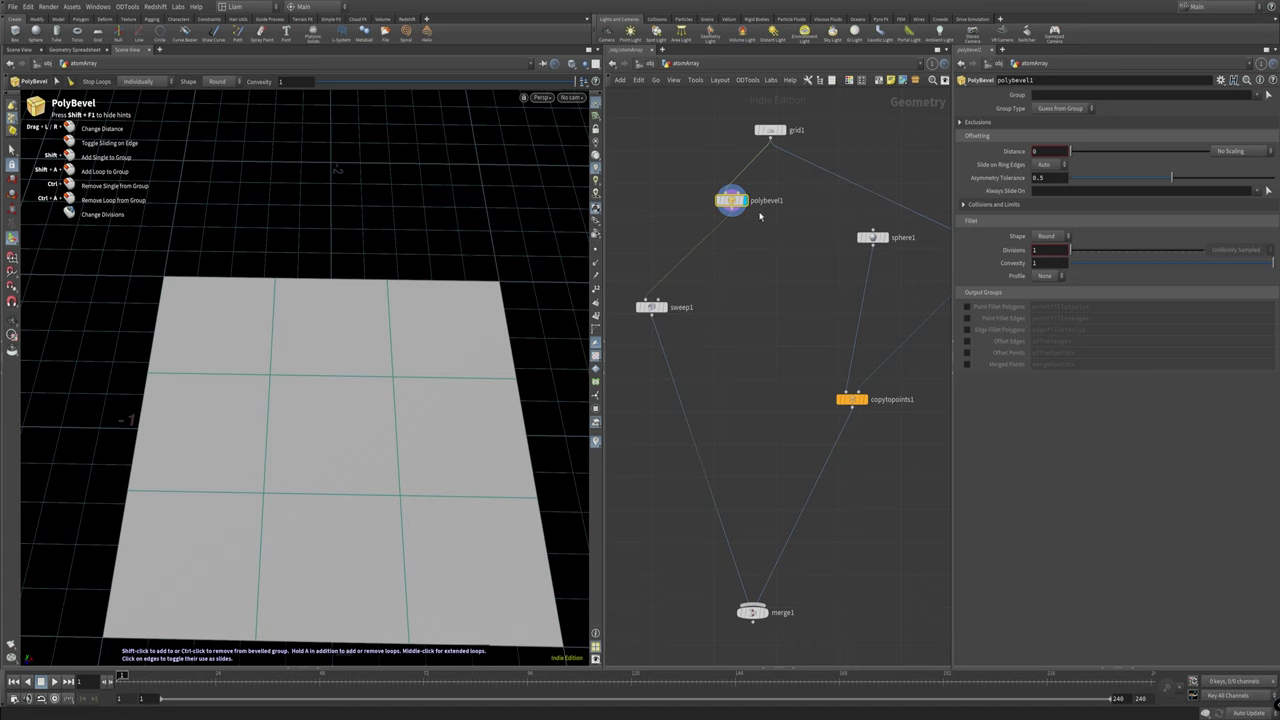
pyautogui.moveTo(1073, 151); pyautogui.dragTo(1096, 160)
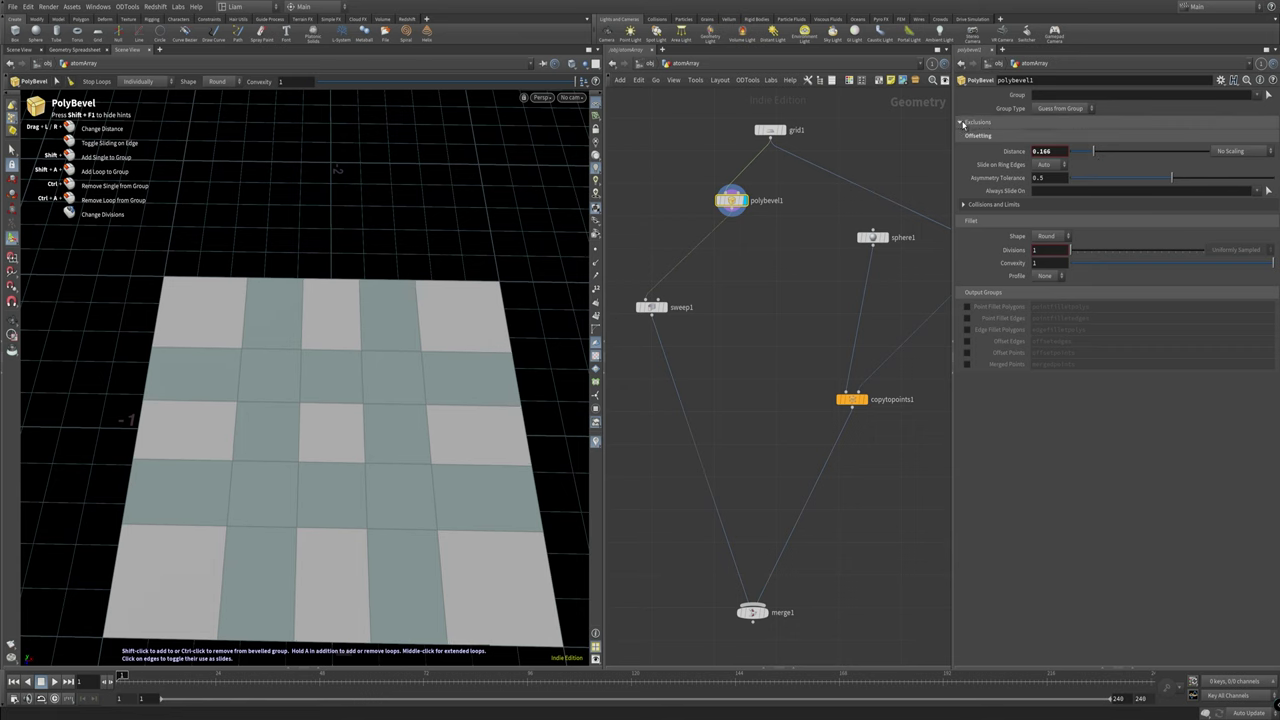
pyautogui.click(971, 123)
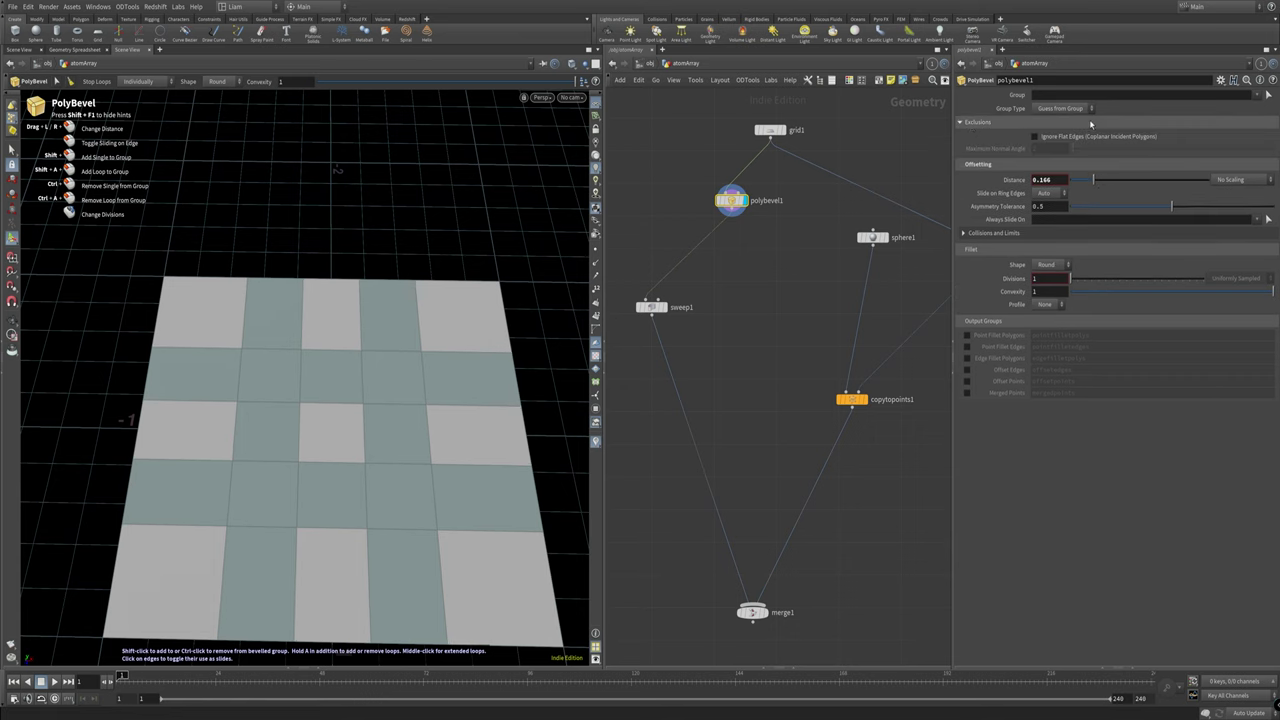
pyautogui.click(1083, 110)
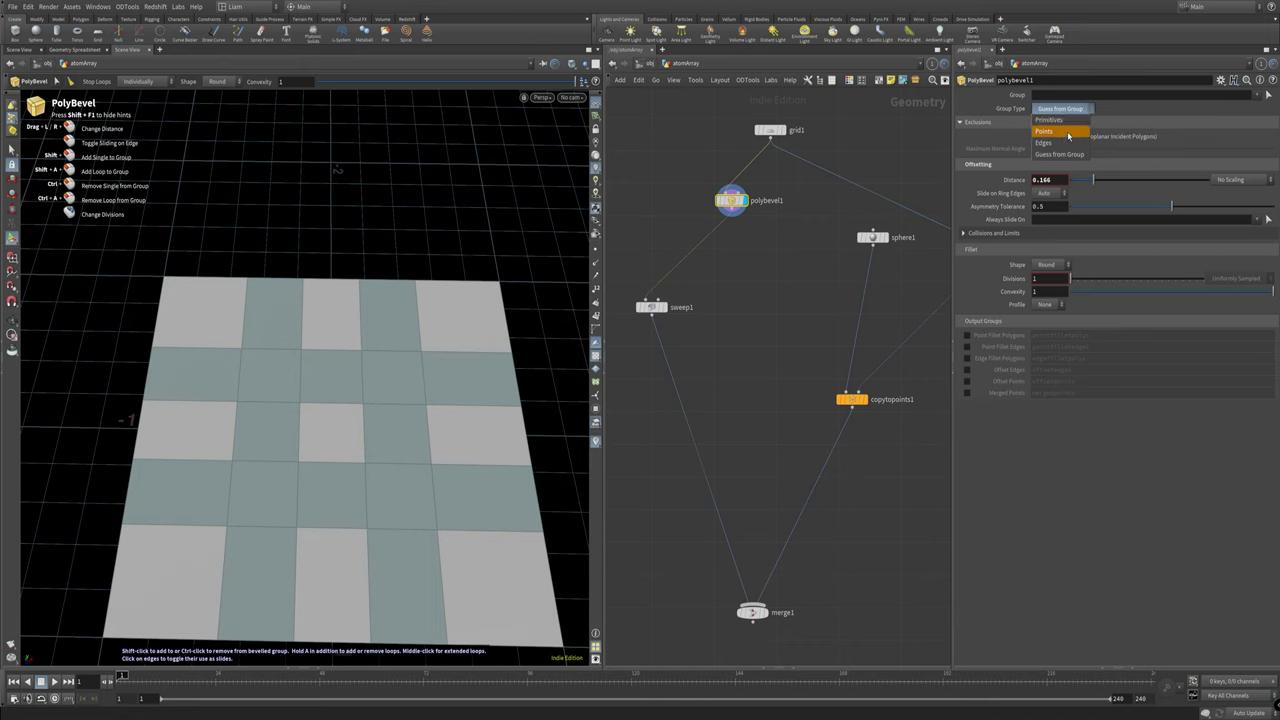
pyautogui.click(1084, 141)
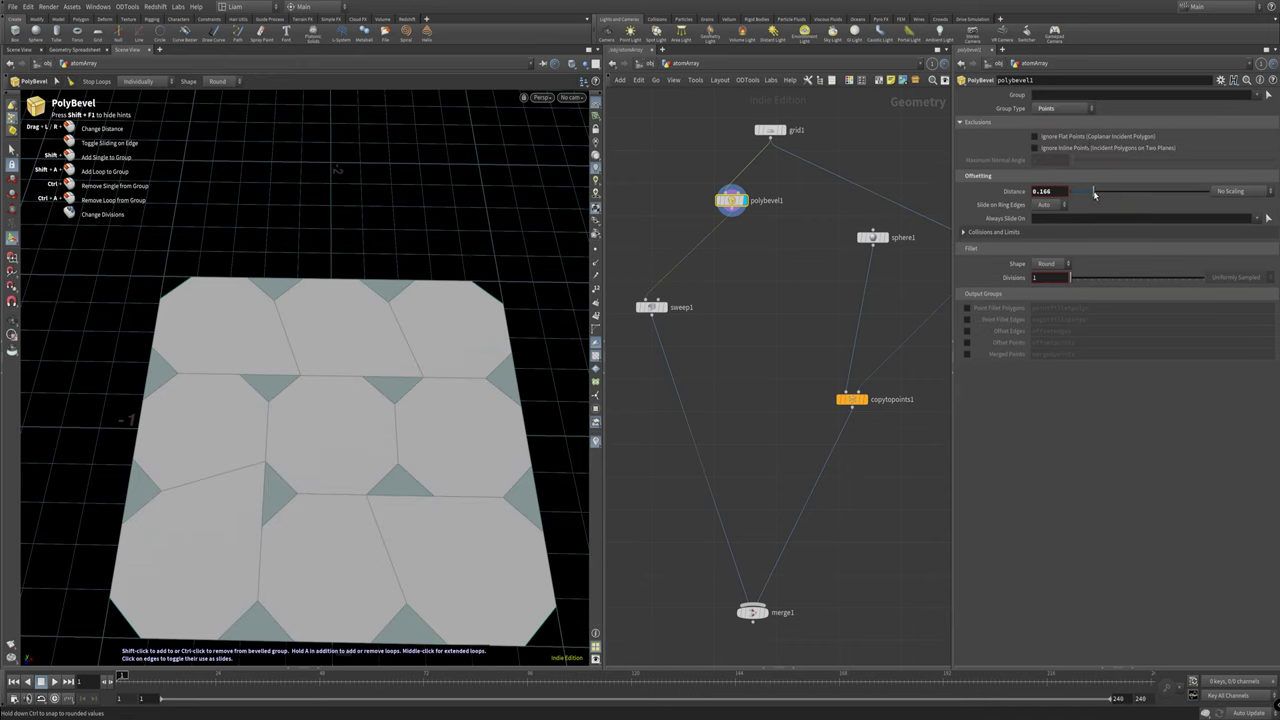
# Step: Fine-tune the bevel distance to 0.166, leaving Slide on Ring Edges at Auto
pyautogui.moveTo(1093, 193)
pyautogui.mouseDown()
pyautogui.moveTo(1072, 192)
pyautogui.moveTo(1103, 190)
pyautogui.mouseUp()
pyautogui.click(980, 232)
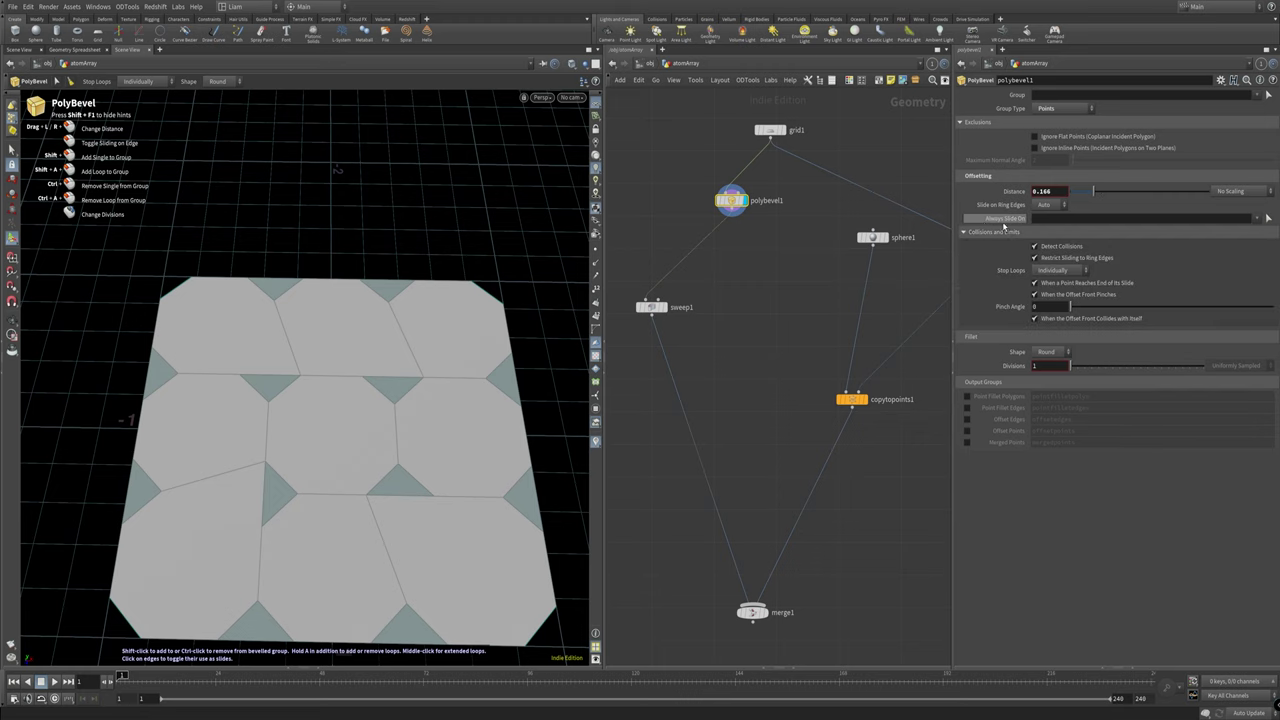
pyautogui.click(1047, 204)
pyautogui.click(1045, 228)
pyautogui.click(1049, 204)
pyautogui.click(1047, 217)
# Step: Set Slide on Ring Edges to Always, keeping Stop Loops at Individually after trying Never
pyautogui.click(1050, 204)
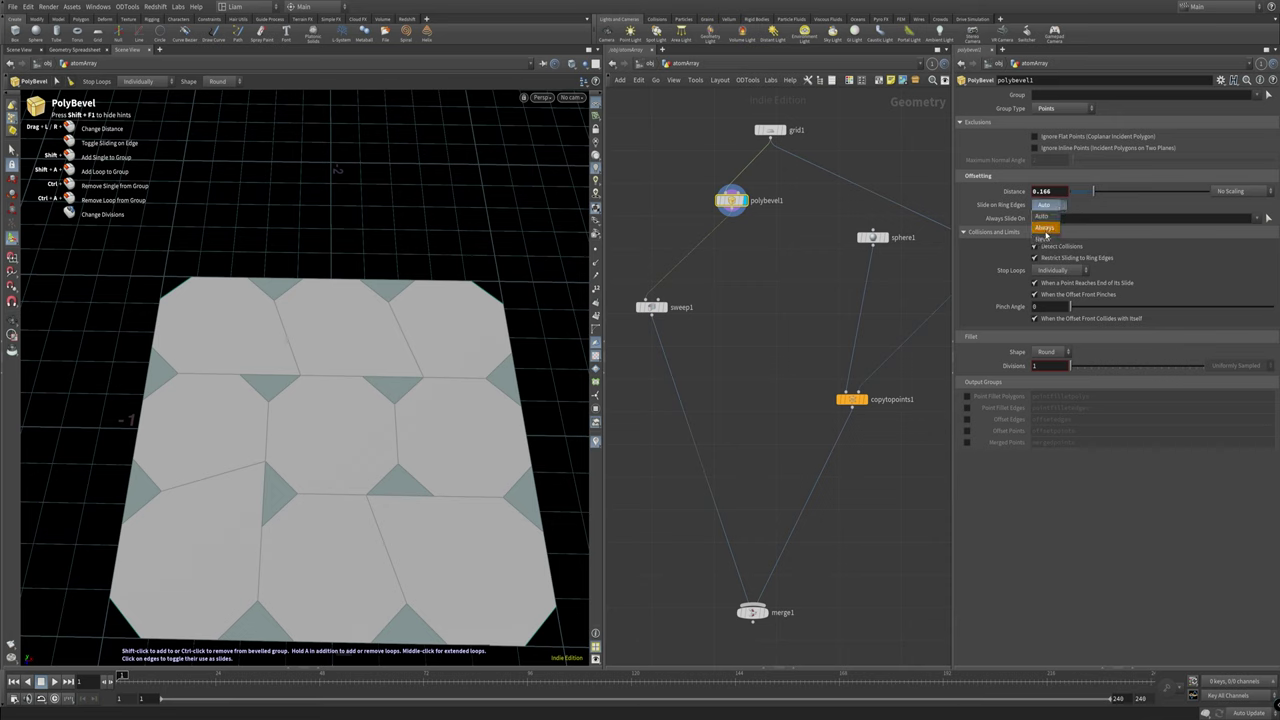
pyautogui.click(1046, 222)
pyautogui.moveTo(1097, 192)
pyautogui.mouseDown()
pyautogui.moveTo(1188, 201)
pyautogui.moveTo(1091, 199)
pyautogui.mouseUp()
pyautogui.click(1075, 271)
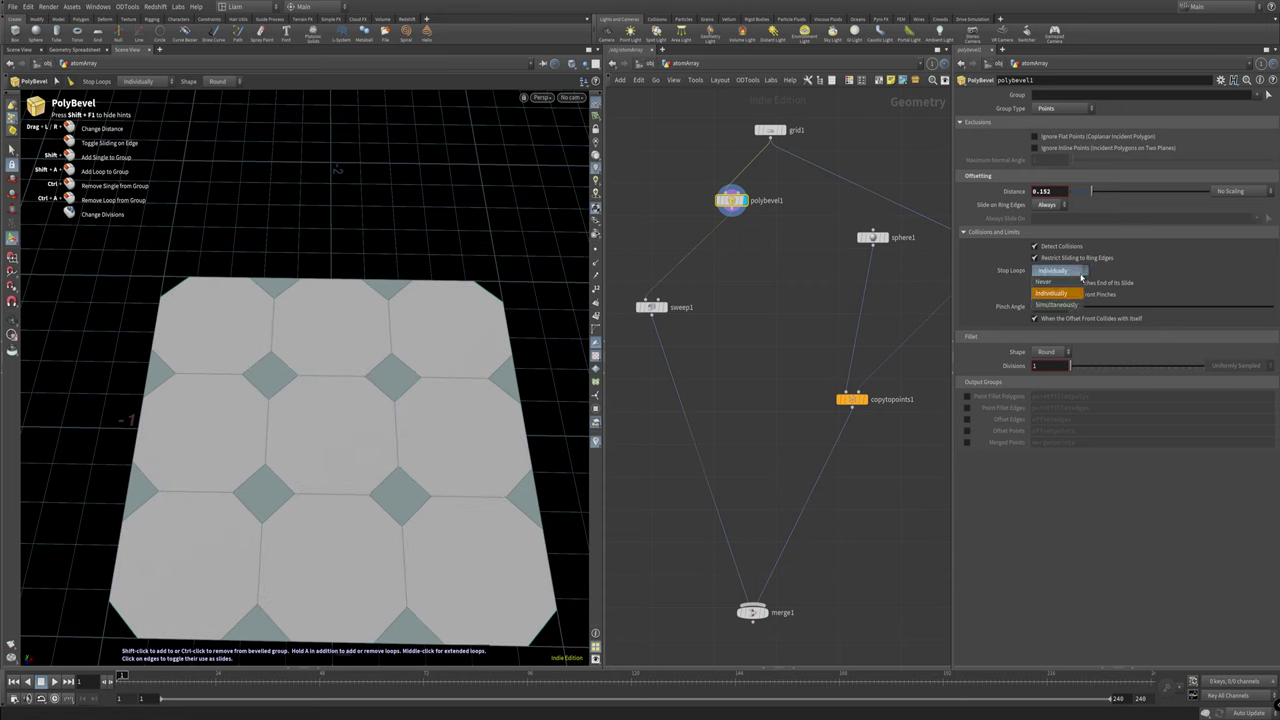
pyautogui.click(1094, 273)
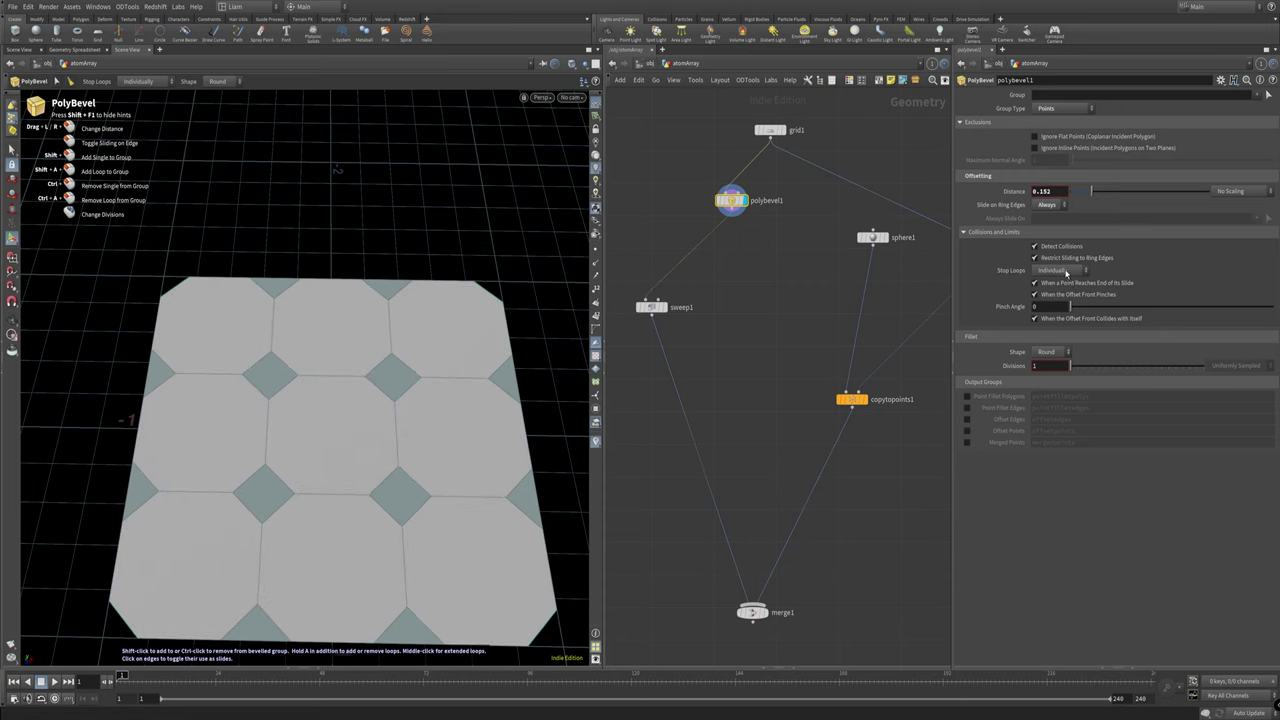
pyautogui.click(1062, 271)
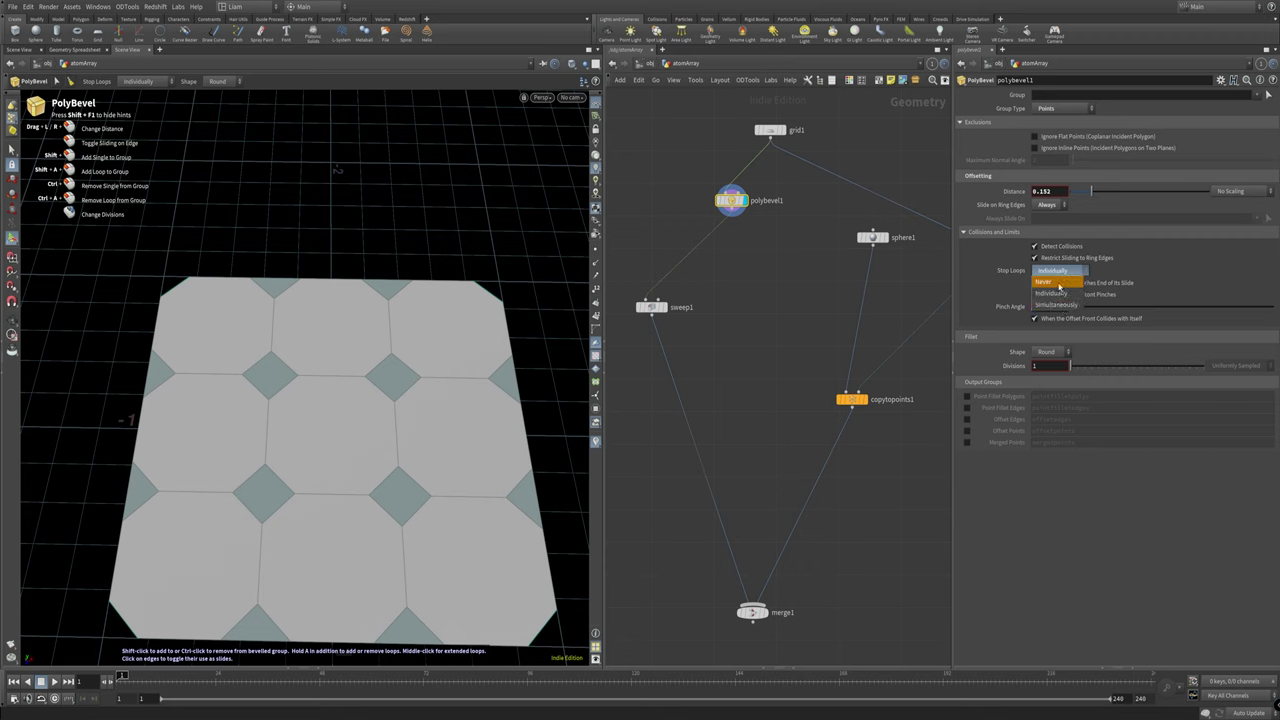
pyautogui.click(1043, 282)
pyautogui.moveTo(1113, 200)
pyautogui.mouseDown()
pyautogui.moveTo(1153, 205)
pyautogui.moveTo(1170, 192)
pyautogui.moveTo(1124, 211)
pyautogui.moveTo(1092, 199)
pyautogui.moveTo(1126, 197)
pyautogui.moveTo(1092, 211)
pyautogui.moveTo(1107, 195)
pyautogui.mouseUp()
pyautogui.click(1052, 270)
pyautogui.click(1062, 297)
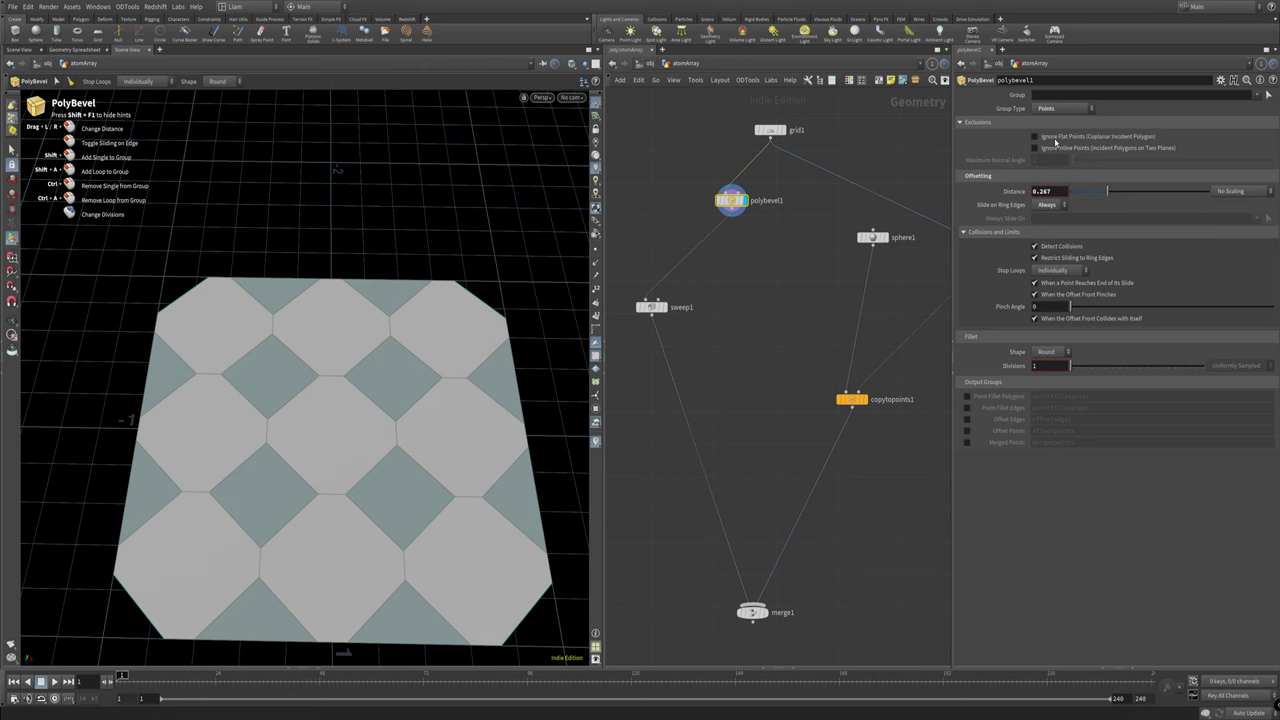
# Step: Turn on Ignore Flat Points, set distance 0.313, and round the bevel with 3 divisions
pyautogui.click(1071, 139)
pyautogui.moveTo(1108, 191)
pyautogui.mouseDown()
pyautogui.moveTo(1128, 194)
pyautogui.moveTo(1111, 191)
pyautogui.mouseUp()
pyautogui.click(1058, 138)
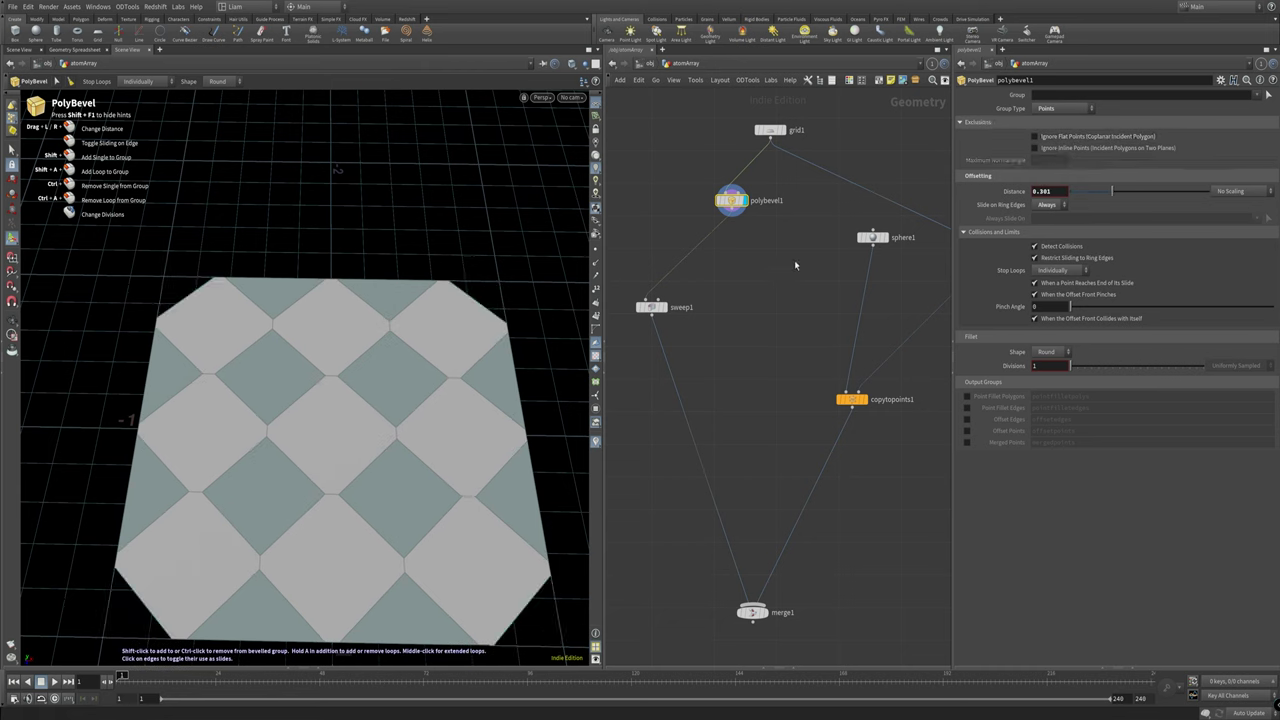
pyautogui.click(1090, 149)
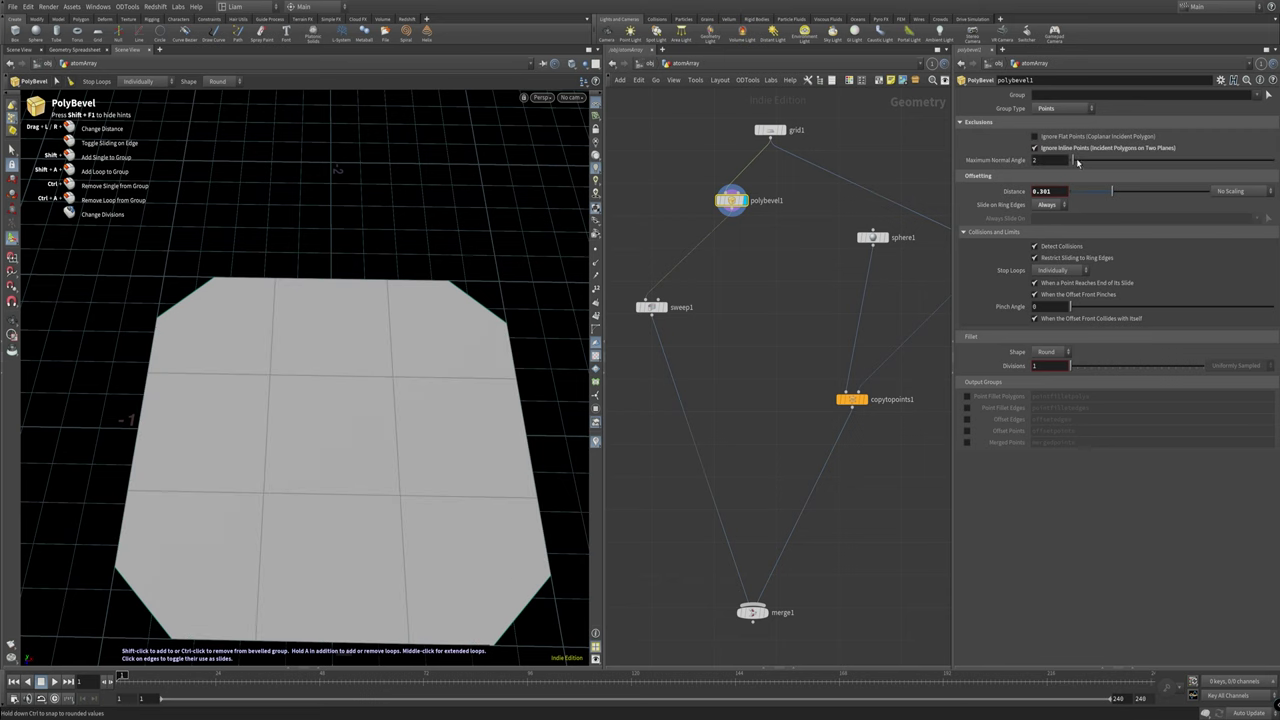
pyautogui.moveTo(1111, 191); pyautogui.dragTo(1147, 192)
pyautogui.hotkey('ctrl', 'z')
pyautogui.hotkey('ctrl', 'z')
pyautogui.hotkey('ctrl', 'z')
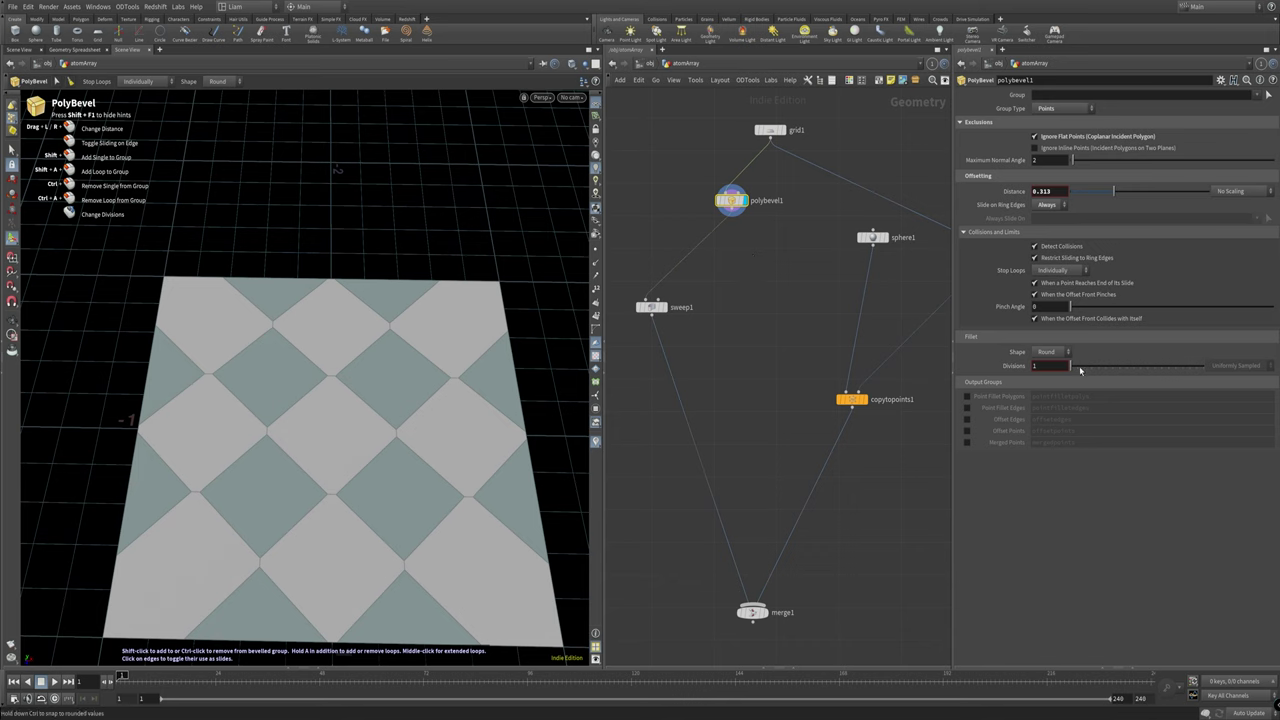
pyautogui.moveTo(1077, 367); pyautogui.dragTo(1084, 367)
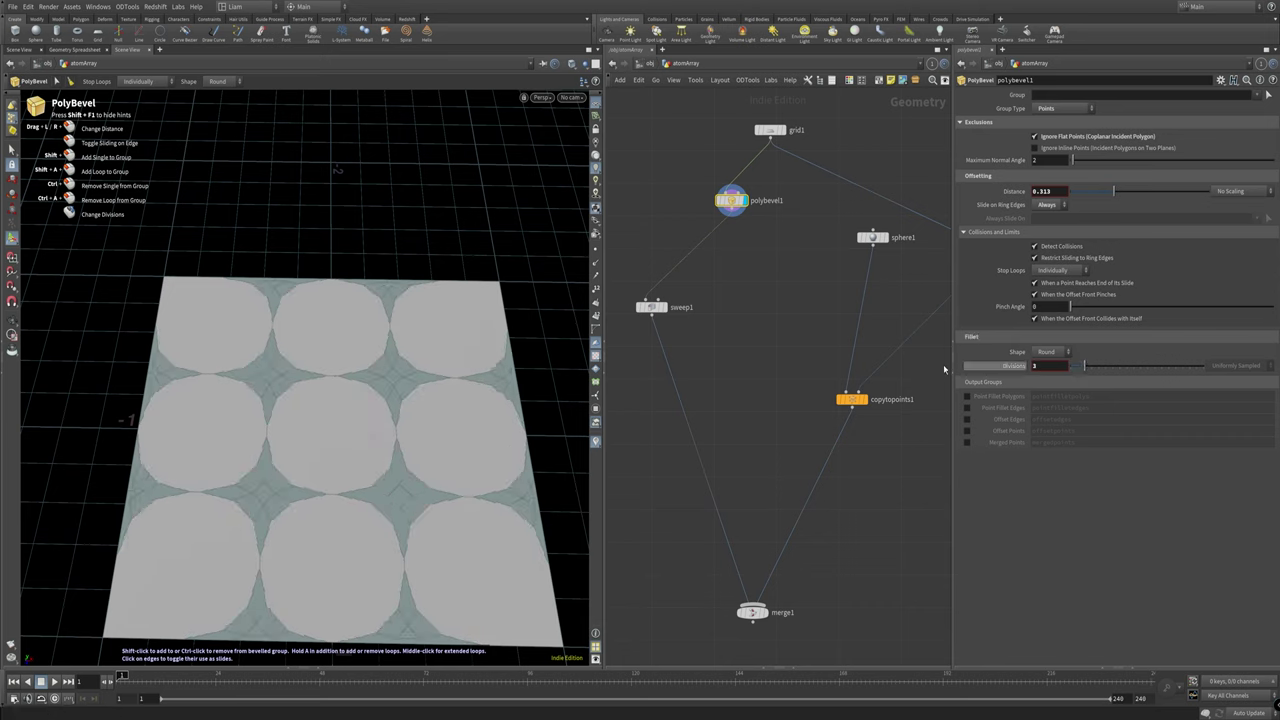
# Step: Make polybevel1 a single-division Chamfer at distance 0.265, then duplicate it below
pyautogui.click(1059, 351)
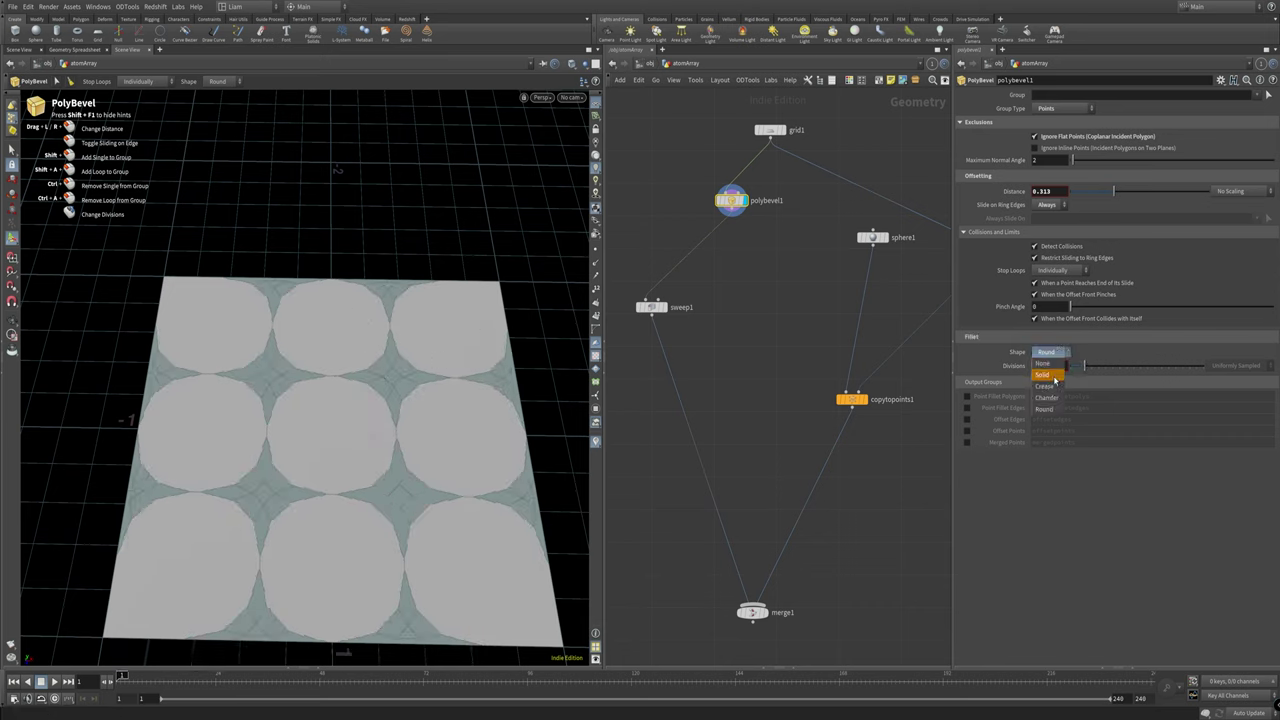
pyautogui.click(1062, 400)
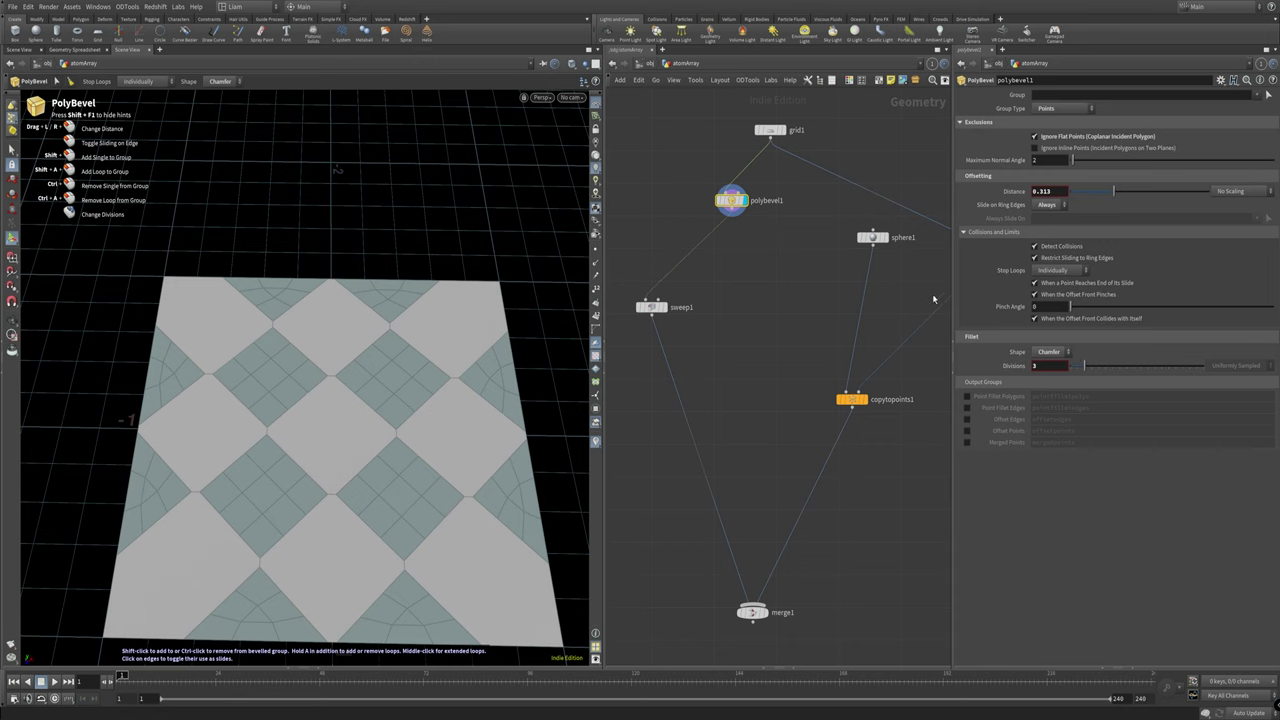
pyautogui.moveTo(647, 292)
pyautogui.click(1252, 96)
pyautogui.moveTo(1082, 366); pyautogui.dragTo(1071, 369)
pyautogui.moveTo(1113, 190); pyautogui.dragTo(1107, 191)
pyautogui.keyDown('alt'); pyautogui.moveTo(744, 213); pyautogui.dragTo(763, 249); pyautogui.keyUp('alt')
# Step: Replace the trial duplicate with a polybevel2 copy wired beneath polybevel1
pyautogui.press('Delete')
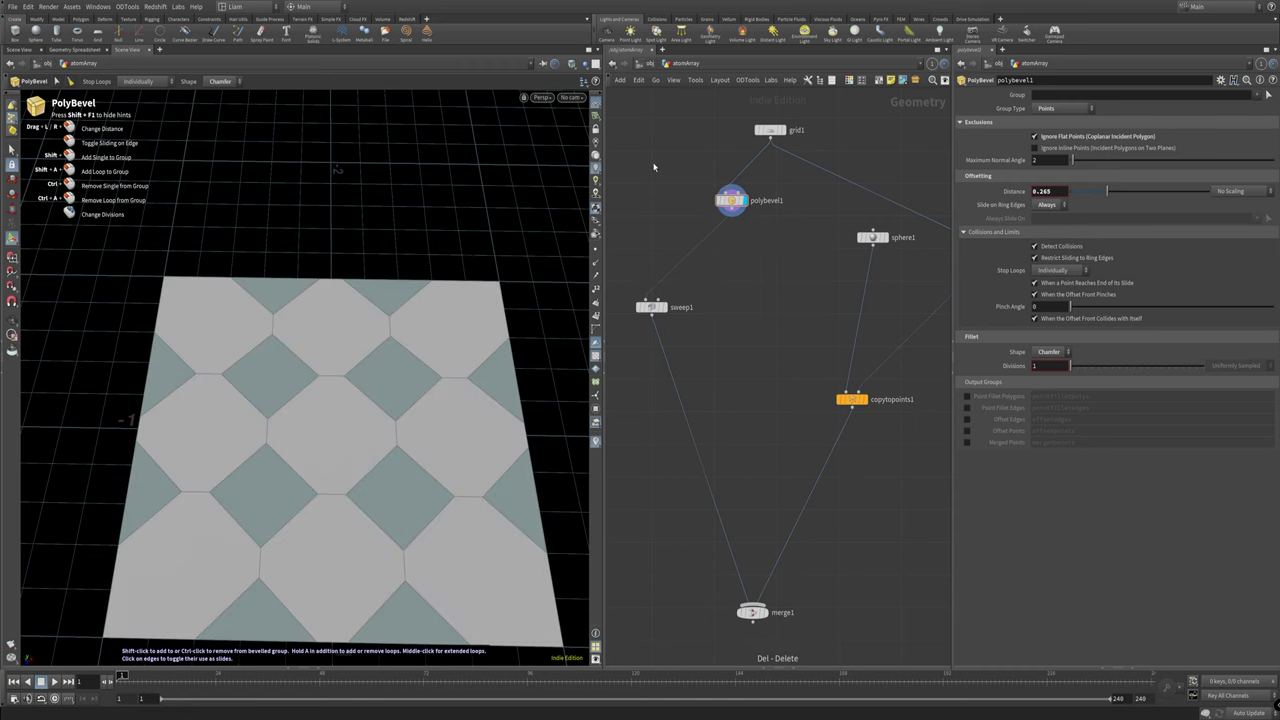
pyautogui.keyDown('alt'); pyautogui.moveTo(731, 200); pyautogui.dragTo(706, 244); pyautogui.keyUp('alt')
pyautogui.moveTo(794, 261); pyautogui.dragTo(810, 197, button='middle')
pyautogui.moveTo(724, 179)
pyautogui.moveTo(724, 179); pyautogui.dragTo(748, 185)
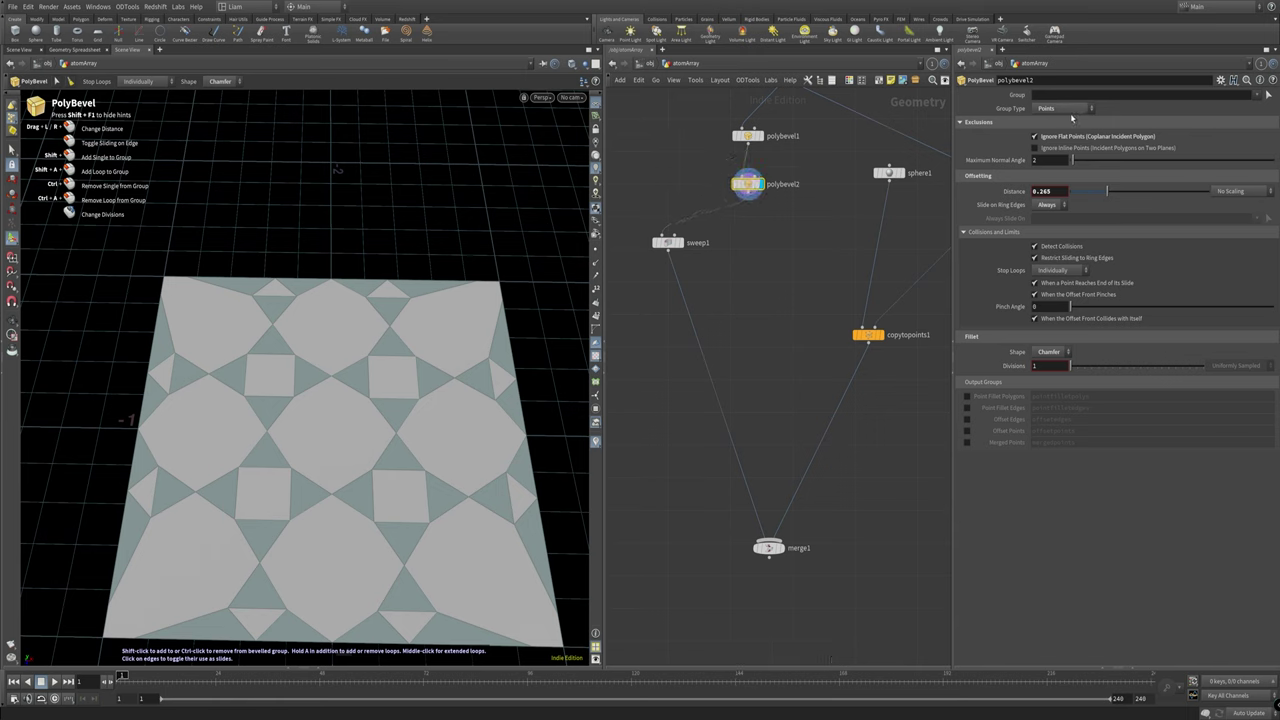
# Step: Set polybevel2 to Edges, distance 0.048, Round shape with 3 divisions
pyautogui.click(1065, 108)
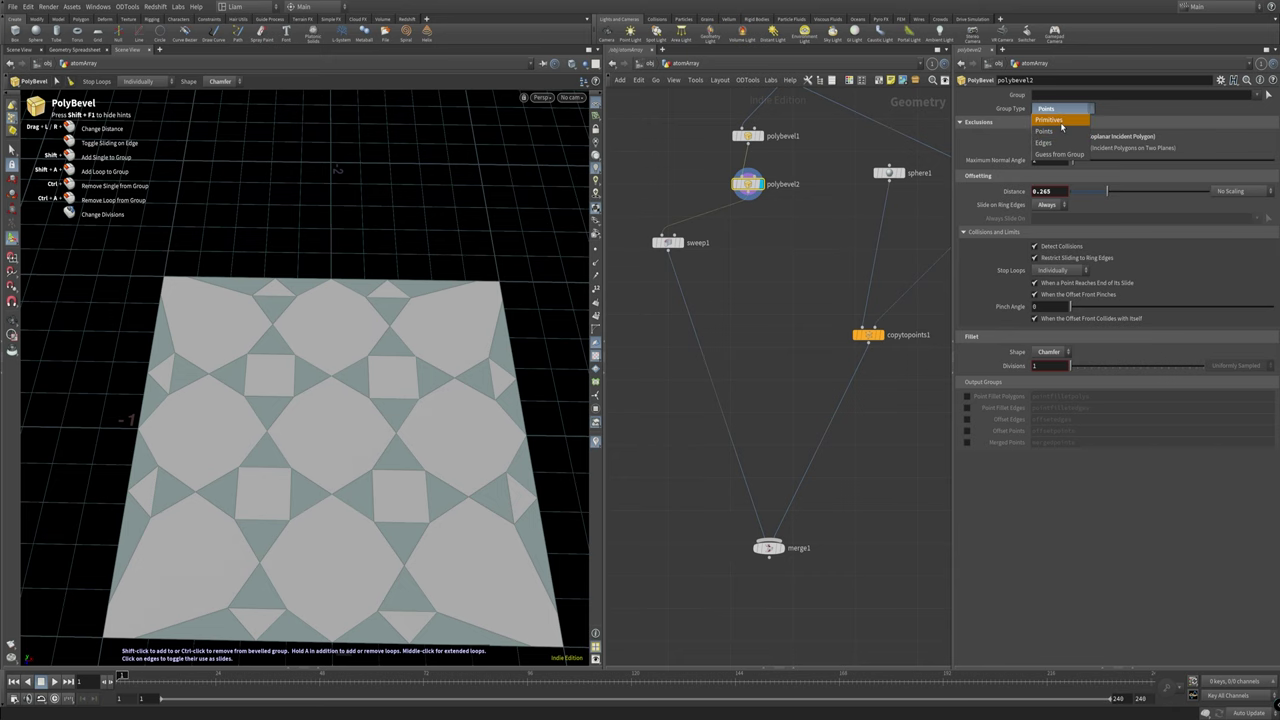
pyautogui.click(1055, 143)
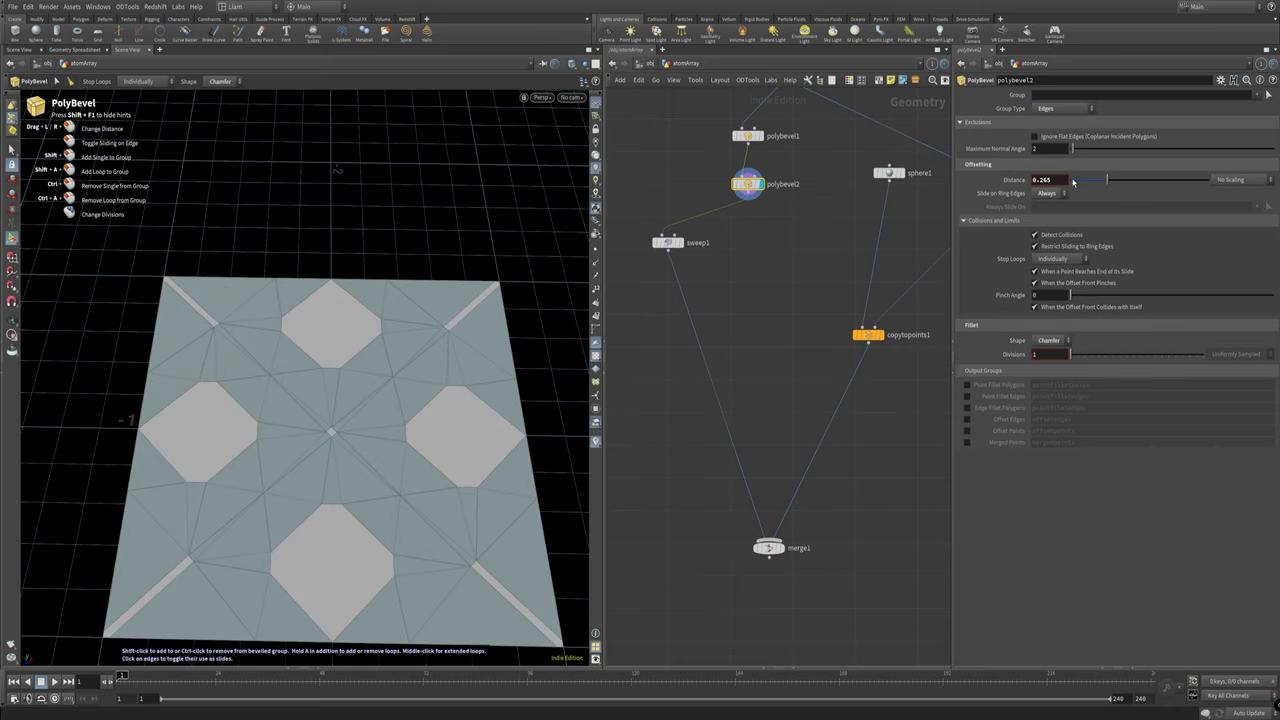
pyautogui.moveTo(1107, 180); pyautogui.dragTo(1078, 184)
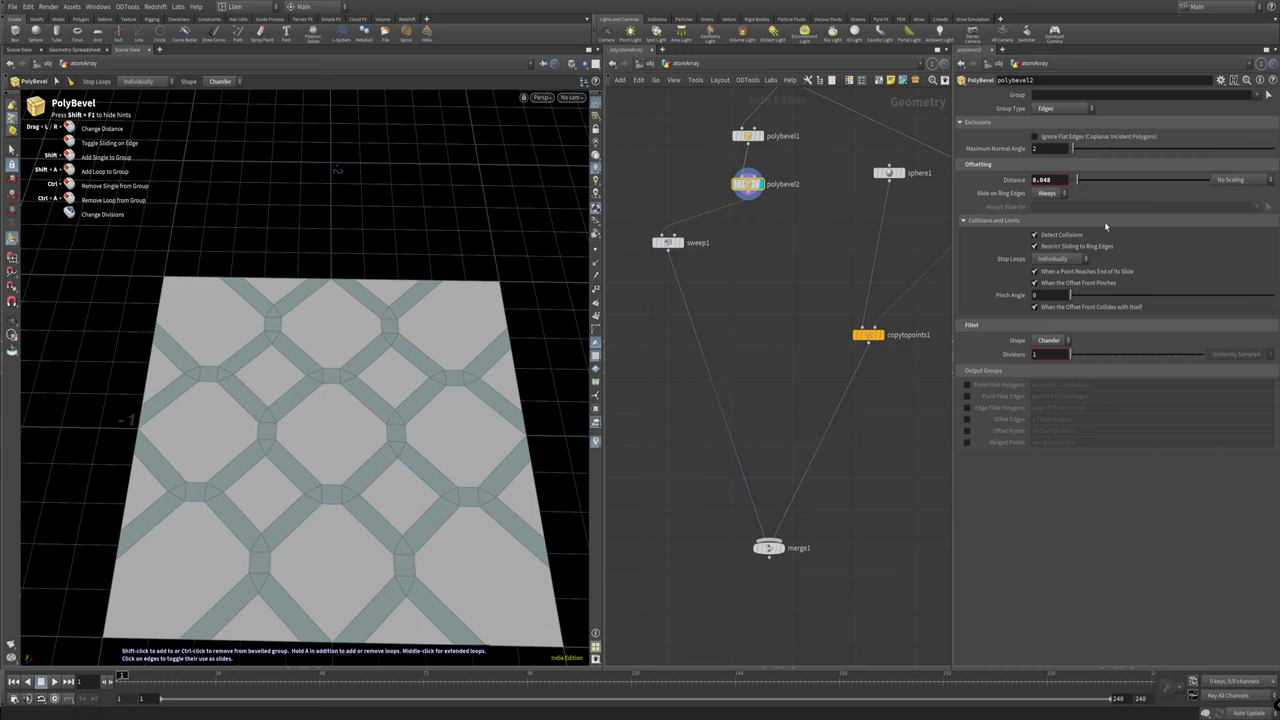
pyautogui.click(1058, 340)
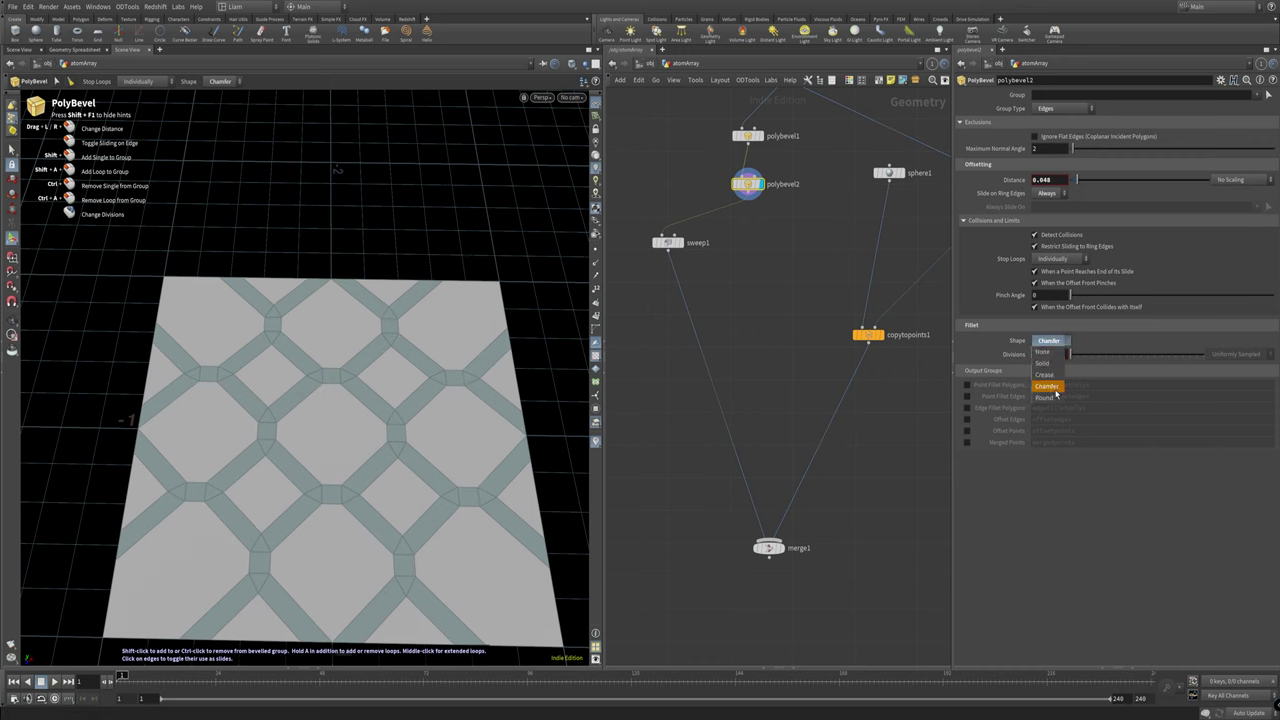
pyautogui.click(1053, 398)
pyautogui.moveTo(1073, 354); pyautogui.dragTo(1088, 356)
# Step: Compare Chamfer and Round profiles, settling on Round with 3 divisions
pyautogui.click(1056, 341)
pyautogui.click(1056, 387)
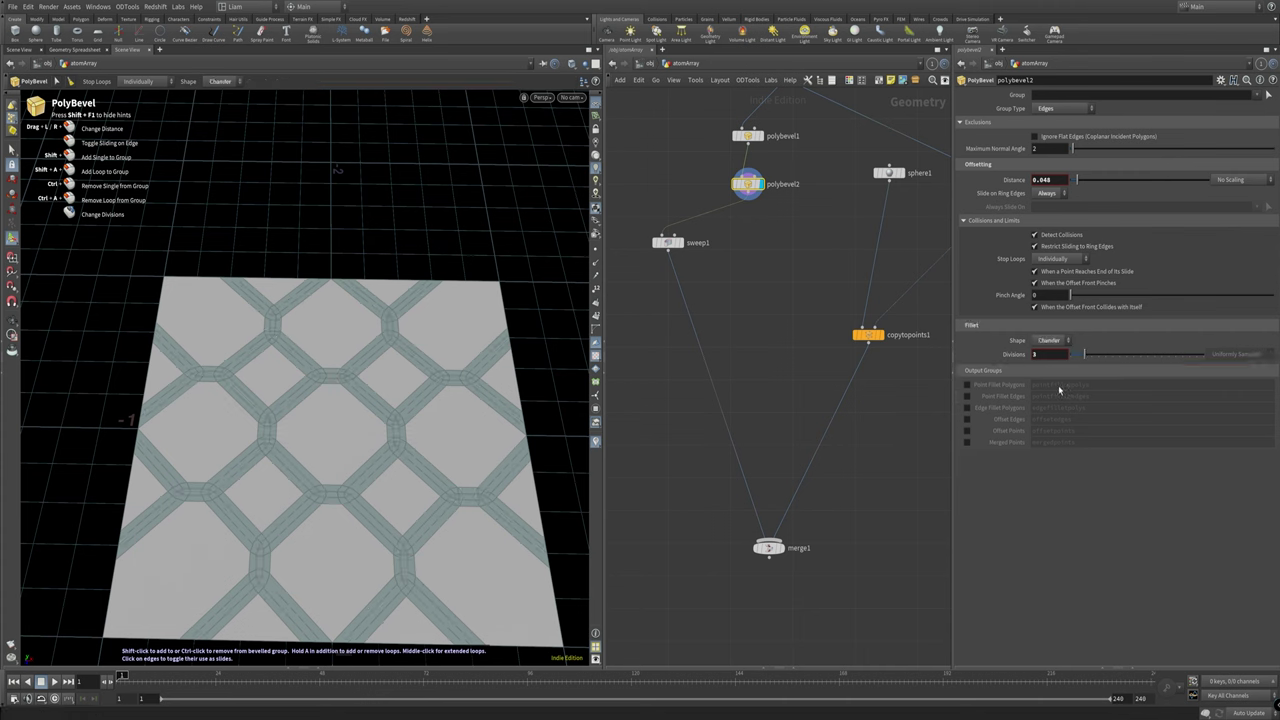
pyautogui.click(1050, 340)
pyautogui.click(1043, 400)
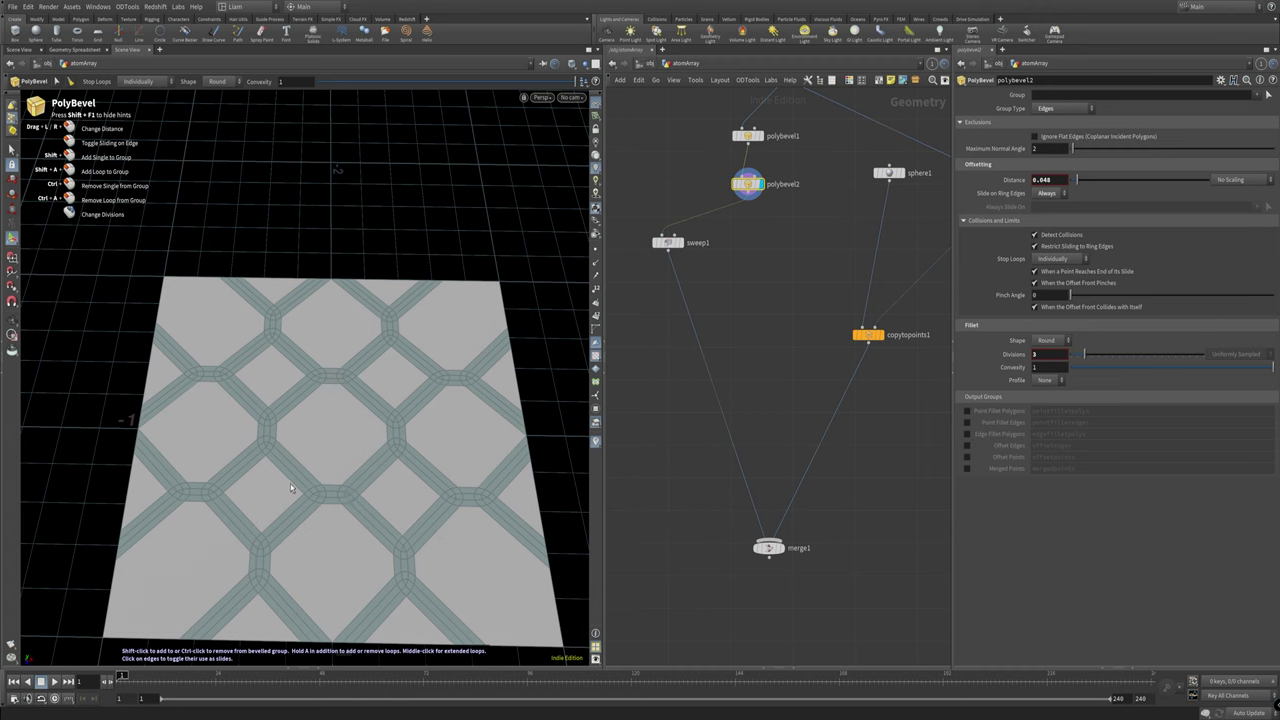
pyautogui.click(1050, 342)
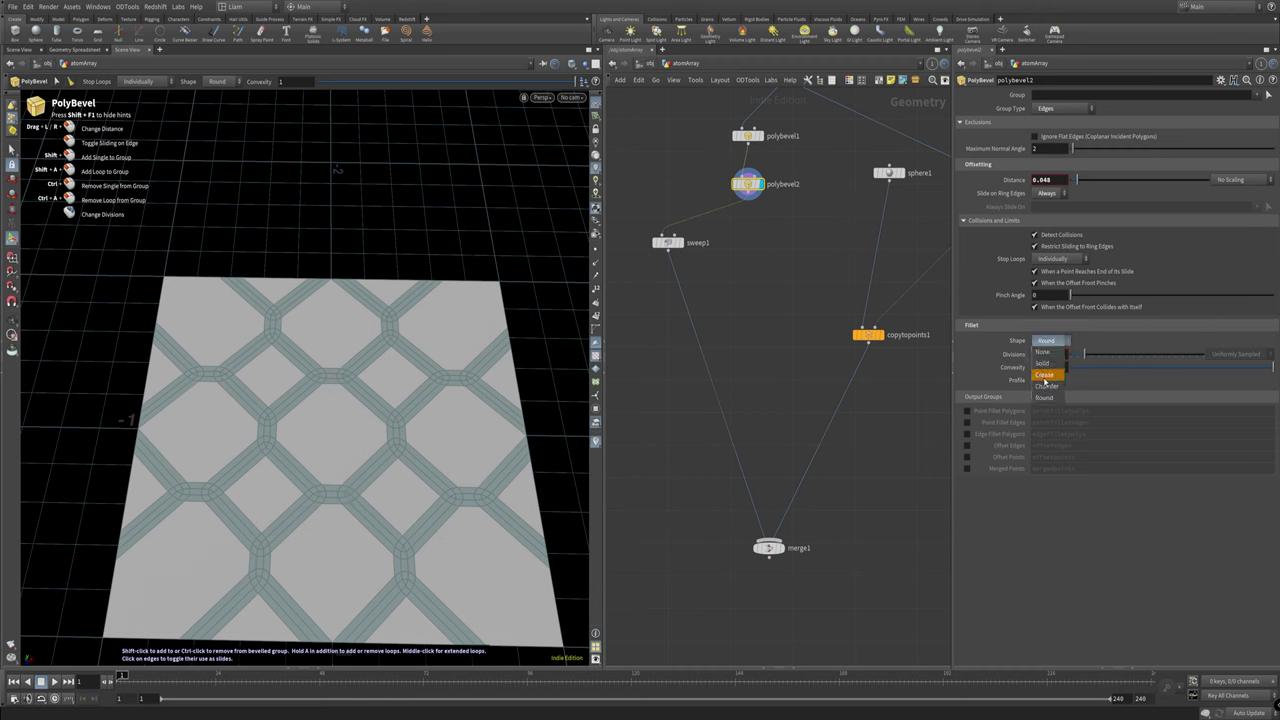
pyautogui.click(1048, 388)
pyautogui.click(1052, 342)
pyautogui.click(1050, 357)
pyautogui.moveTo(1087, 358)
pyautogui.mouseDown()
pyautogui.moveTo(1108, 357)
pyautogui.moveTo(1084, 358)
pyautogui.mouseUp()
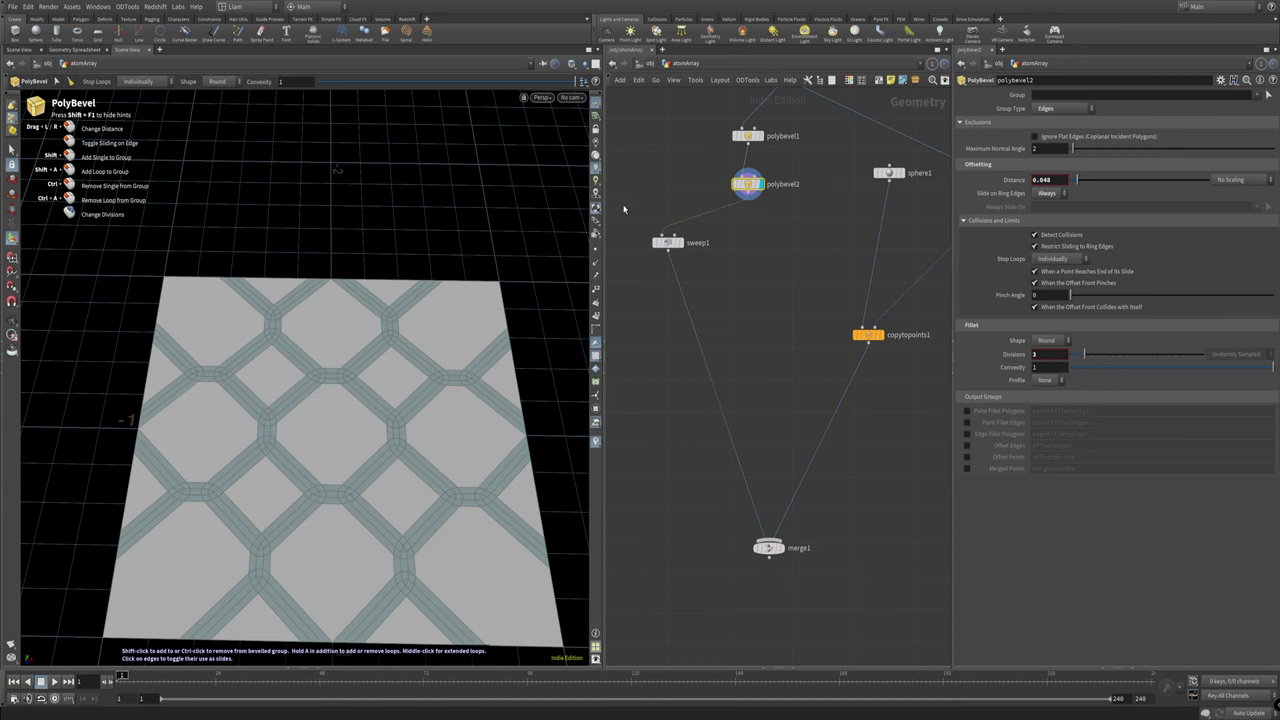
# Step: Add a third bevel, polybevel3, with distance 0.006 and 2 divisions
pyautogui.press('q')
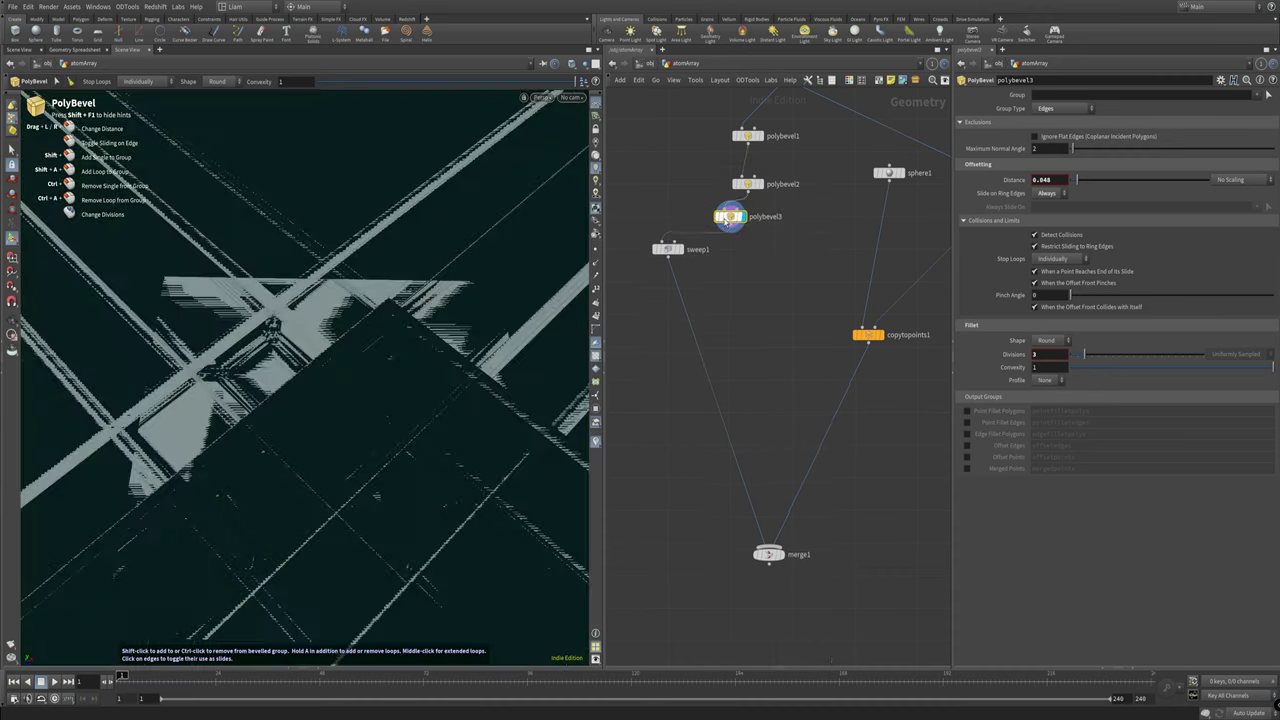
pyautogui.click(727, 220)
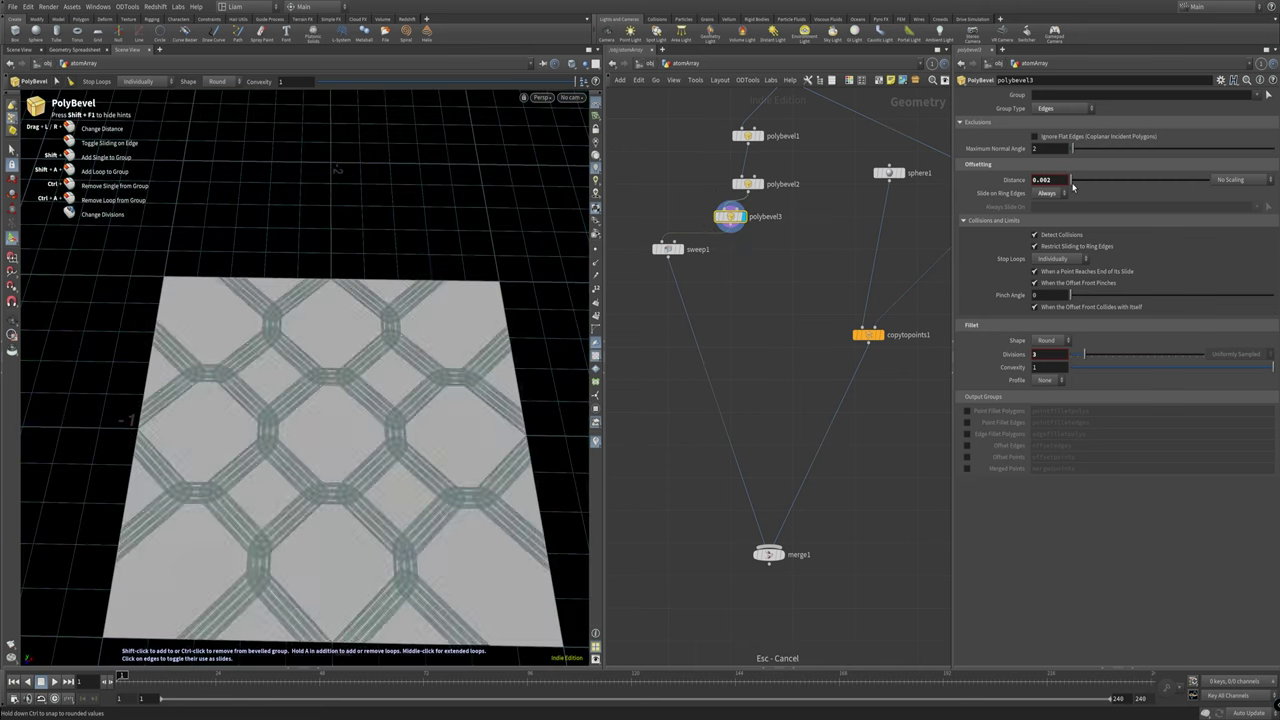
pyautogui.moveTo(1078, 180); pyautogui.dragTo(1067, 180)
pyautogui.moveTo(1067, 180); pyautogui.dragTo(1097, 218, button='middle')
pyautogui.scroll(5, 400, 520)
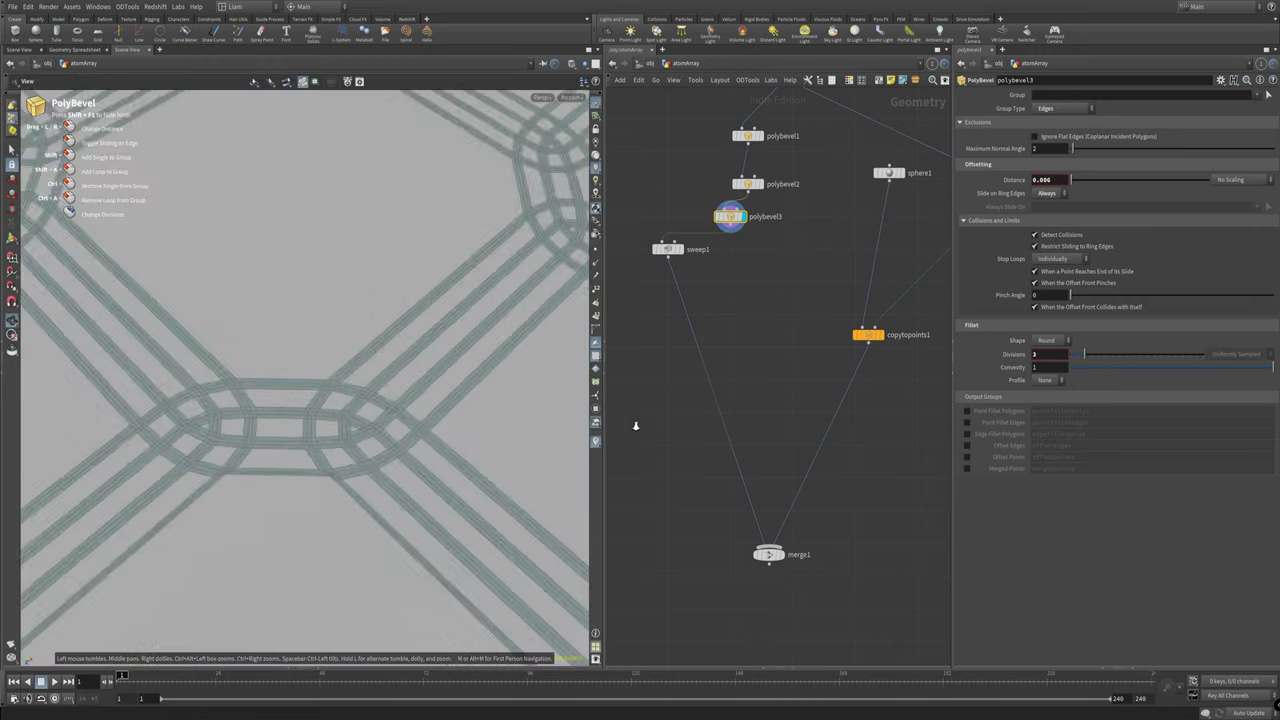
pyautogui.scroll(2, 374, 397)
pyautogui.moveTo(374, 397); pyautogui.dragTo(334, 366)
pyautogui.scroll(-6, 220, 371)
pyautogui.scroll(4, 366, 354)
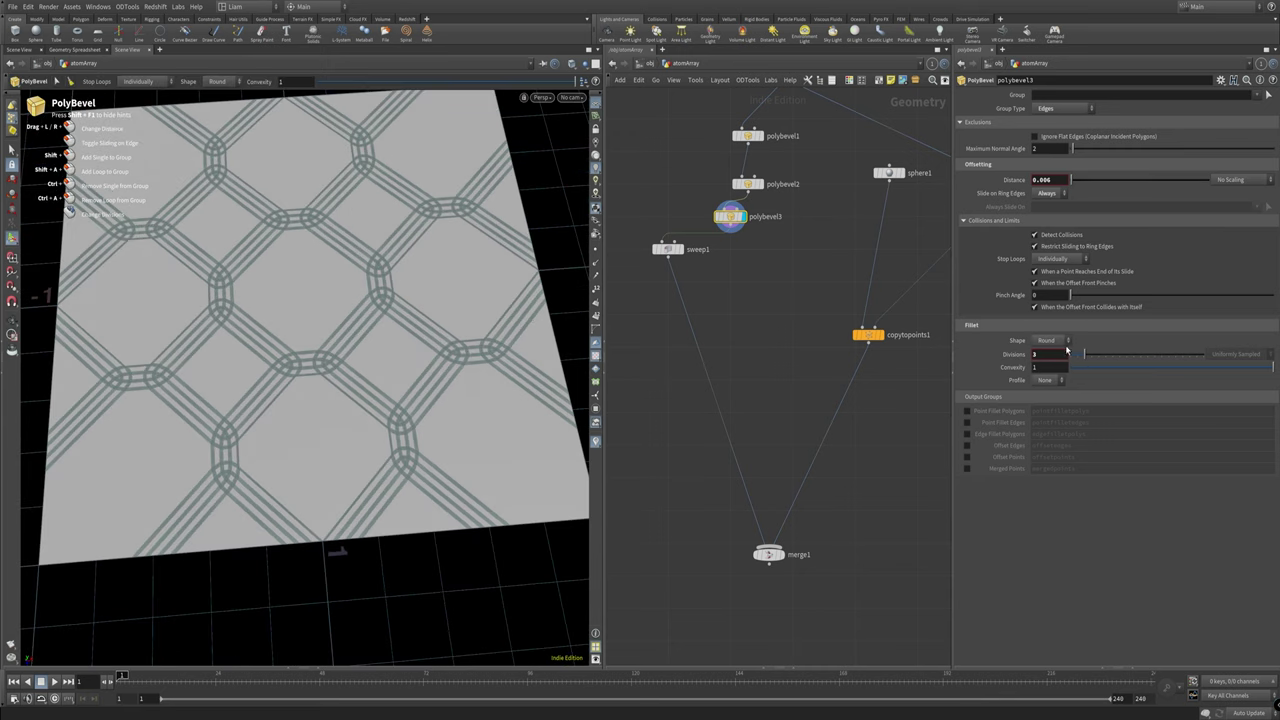
pyautogui.moveTo(1085, 356); pyautogui.dragTo(1078, 353)
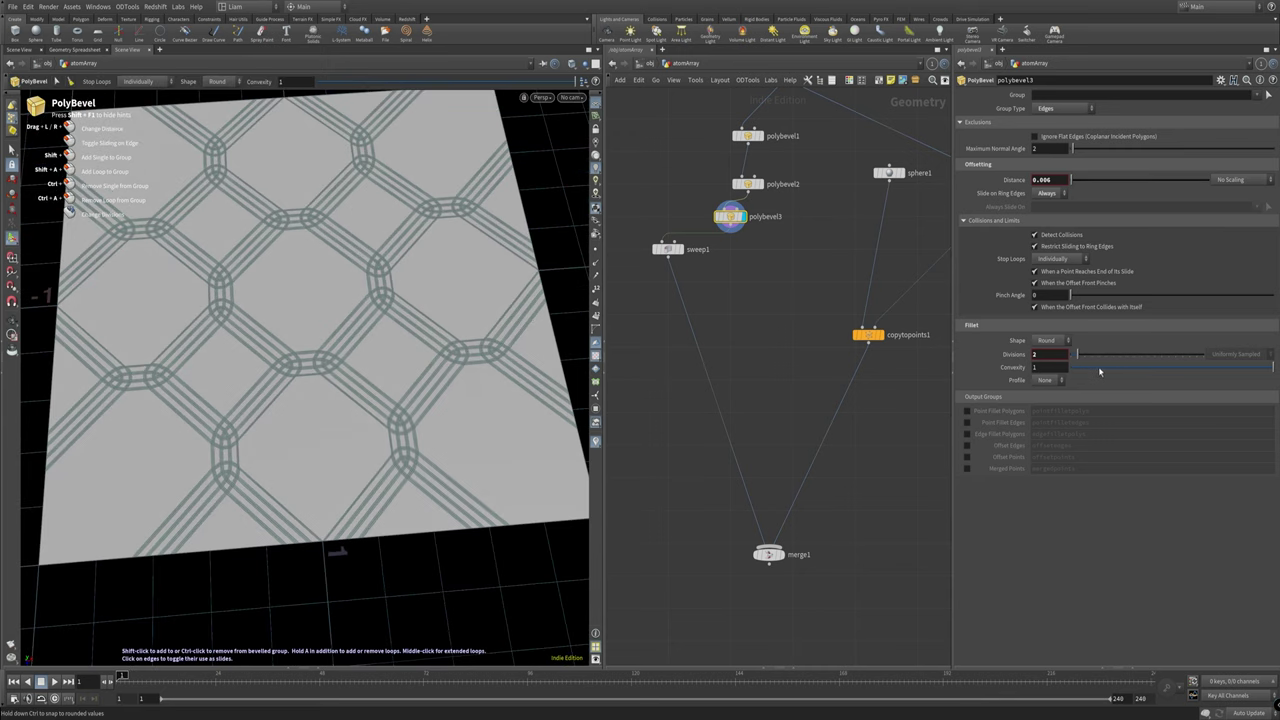
pyautogui.moveTo(262, 306); pyautogui.dragTo(300, 340)
# Step: Display sweep1 to show the swept strand lattice
pyautogui.click(689, 253)
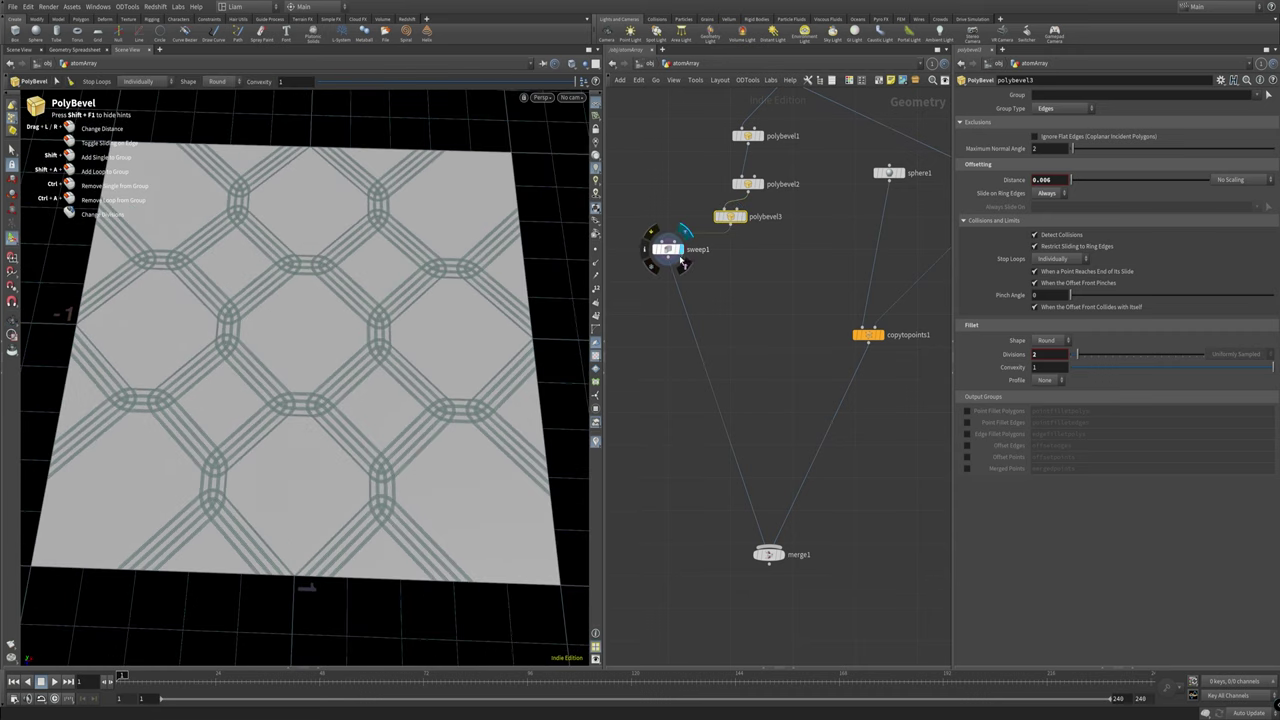
pyautogui.moveTo(670, 252); pyautogui.dragTo(683, 270)
pyautogui.scroll(5, 195, 413)
pyautogui.scroll(-6, 230, 430)
pyautogui.click(748, 135)
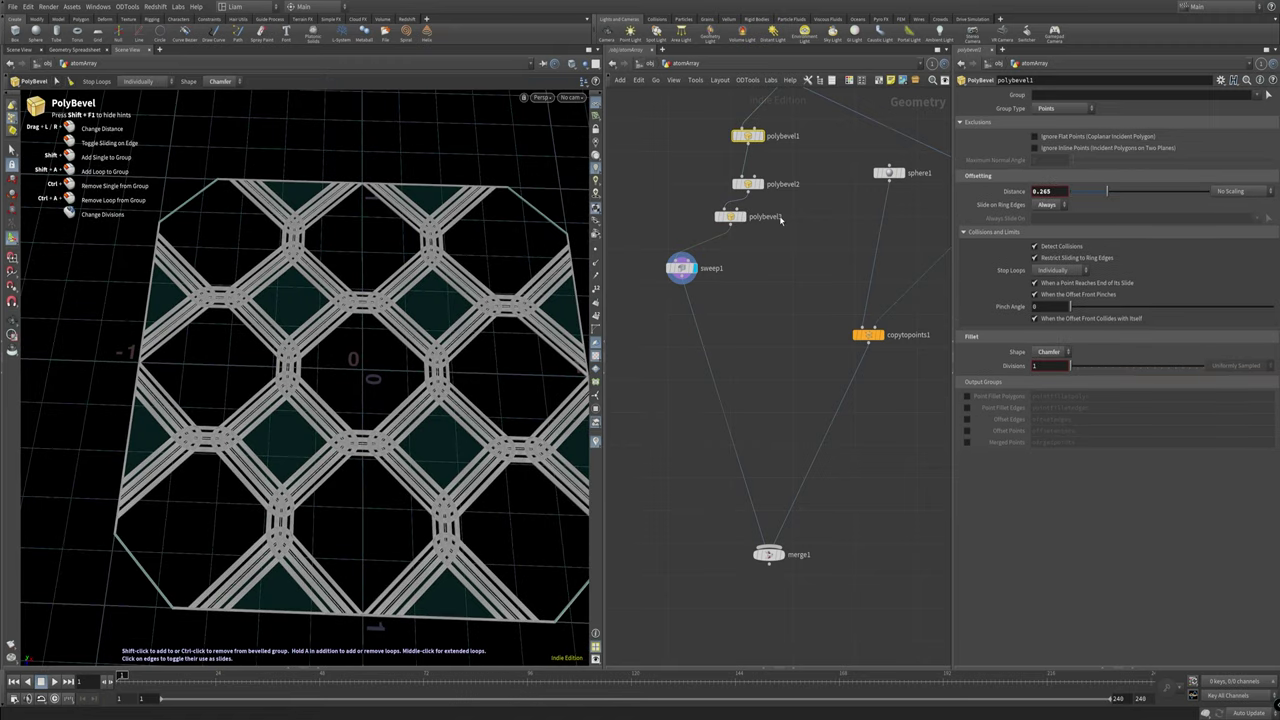
# Step: Move copytopoints1 and sphere1 lower, then wire polybevel3 into attribcreate1 in place of grid1
pyautogui.keyDown('alt'); pyautogui.moveTo(480, 320); pyautogui.dragTo(435, 284); pyautogui.keyUp('alt')
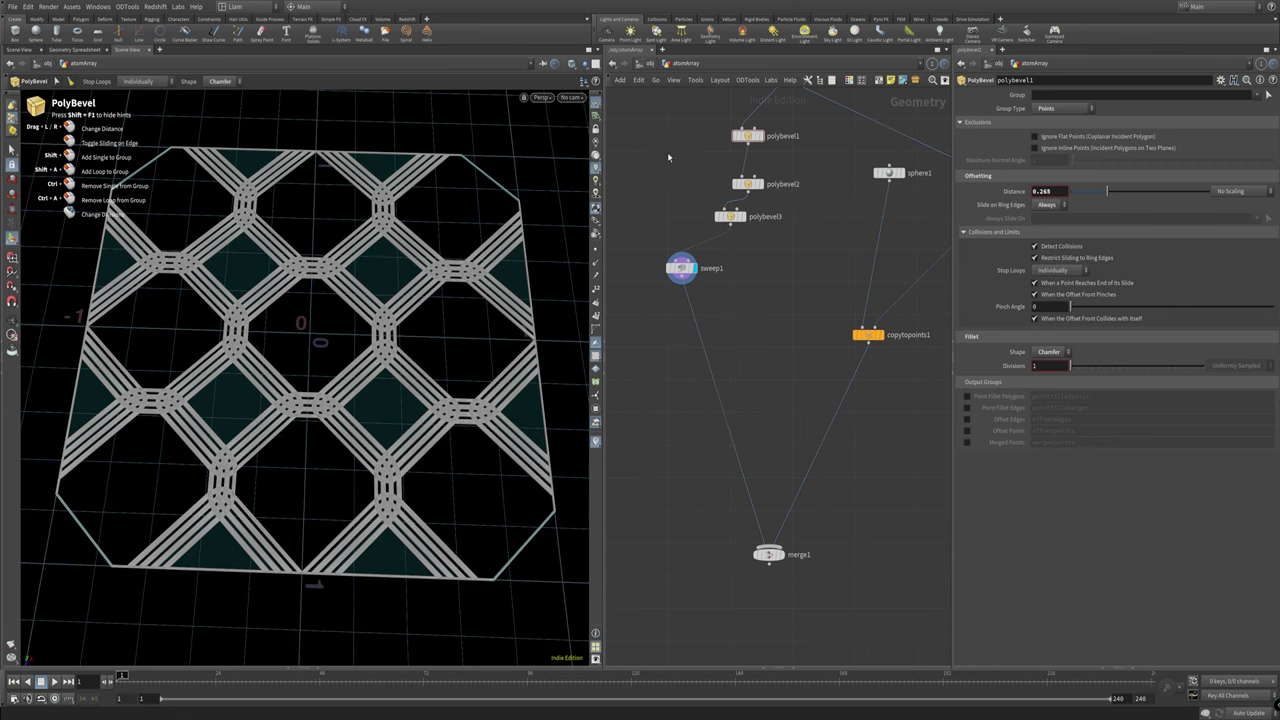
pyautogui.press('h')
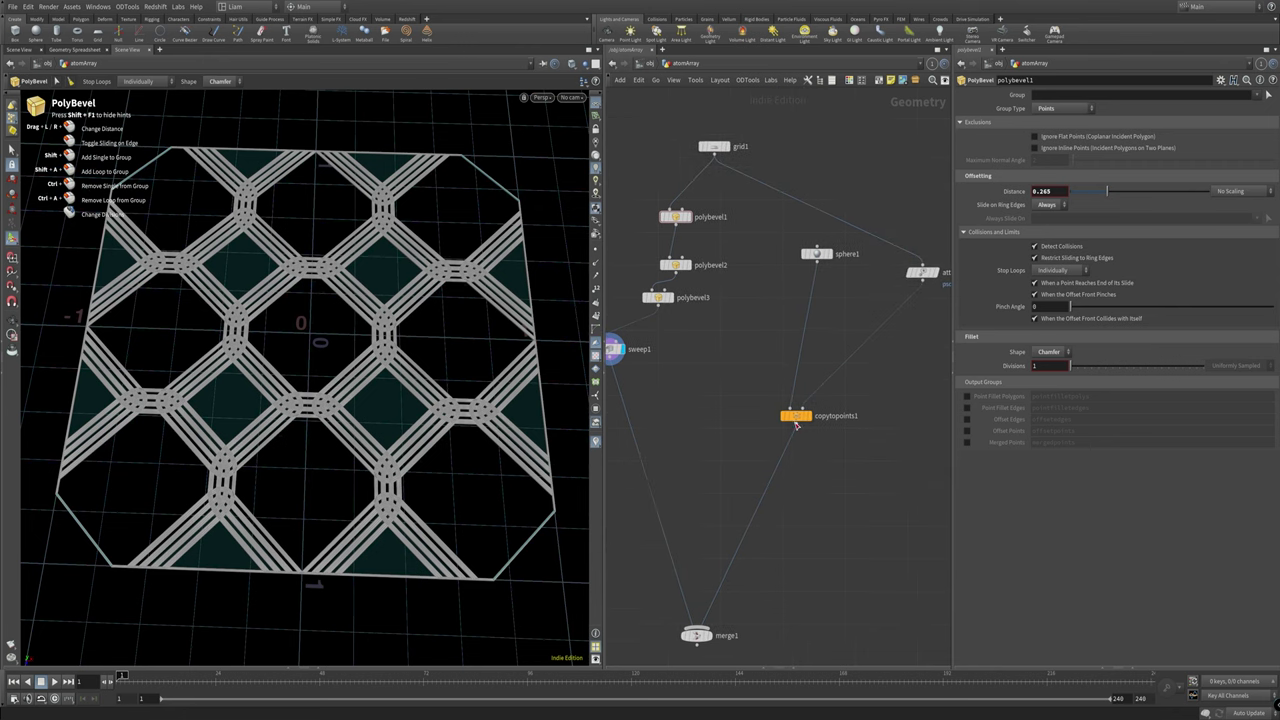
pyautogui.moveTo(796, 424); pyautogui.dragTo(792, 473)
pyautogui.moveTo(818, 256); pyautogui.dragTo(770, 316)
pyautogui.scroll(-2, 811, 290)
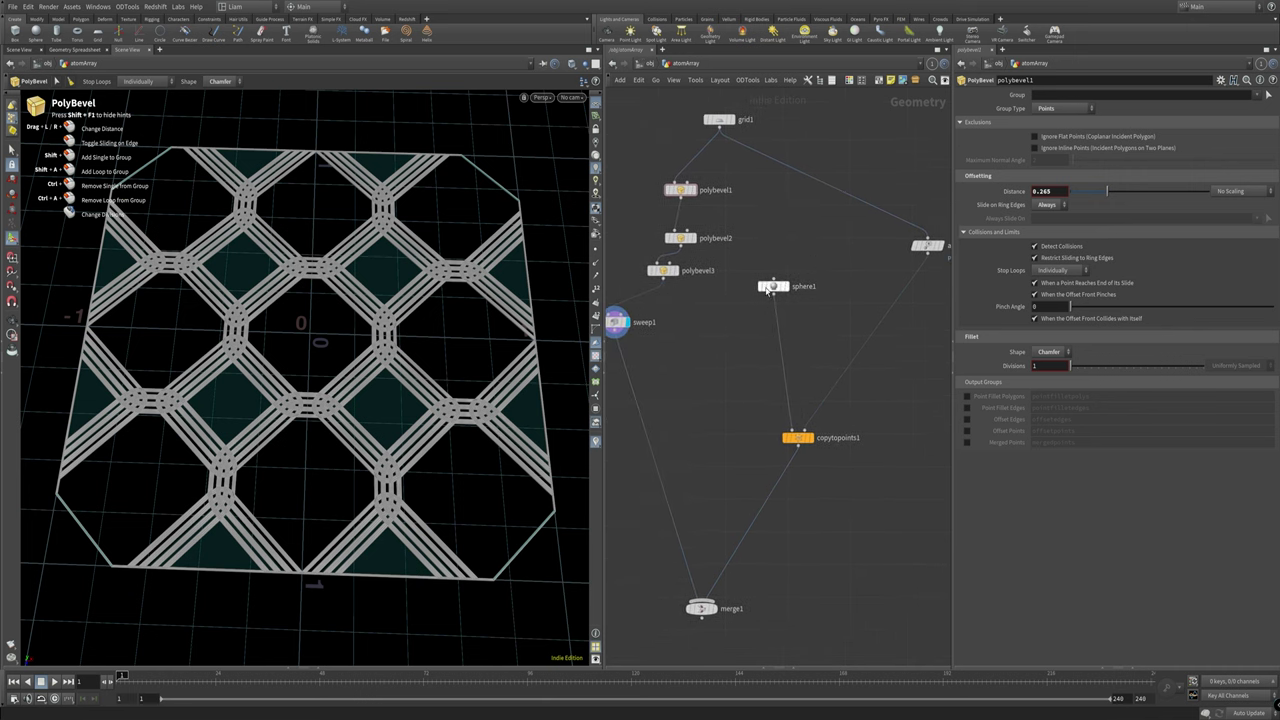
pyautogui.moveTo(663, 279); pyautogui.dragTo(916, 240)
pyautogui.moveTo(776, 289); pyautogui.dragTo(768, 320)
# Step: Display copytopoints1 and template sweep1 so the tubes appear alongside the spheres
pyautogui.click(808, 438)
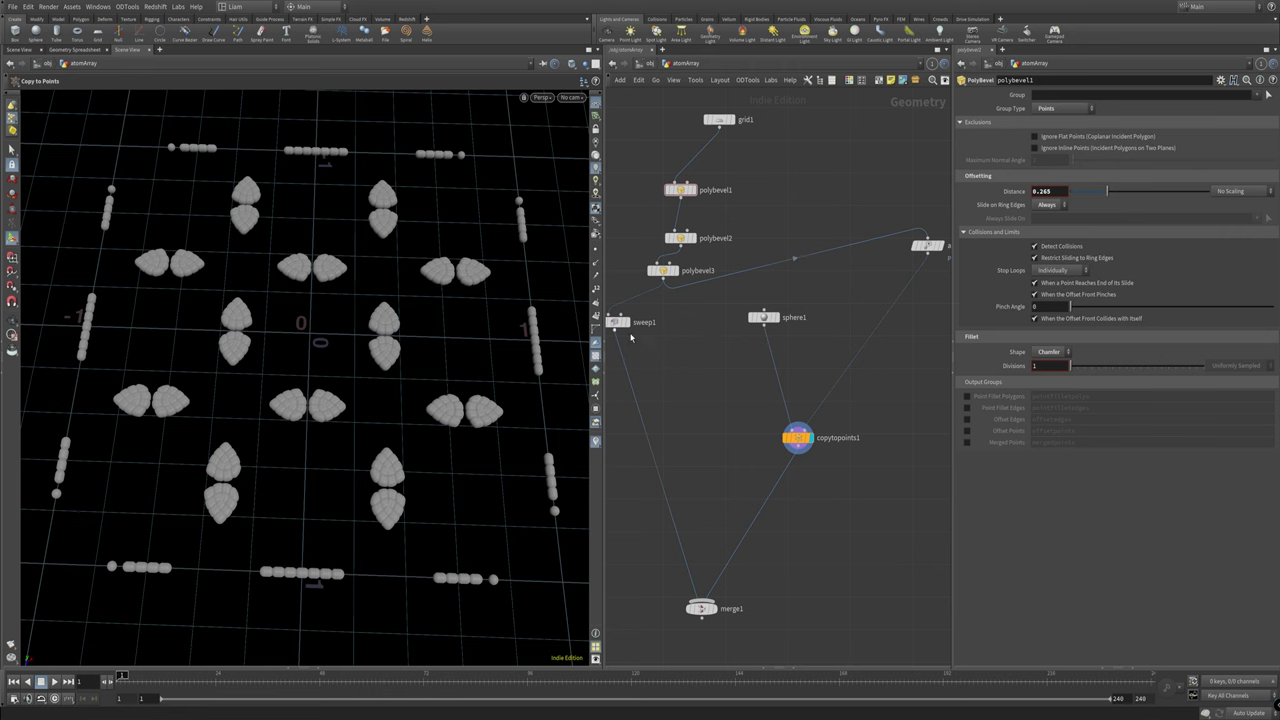
pyautogui.click(617, 322)
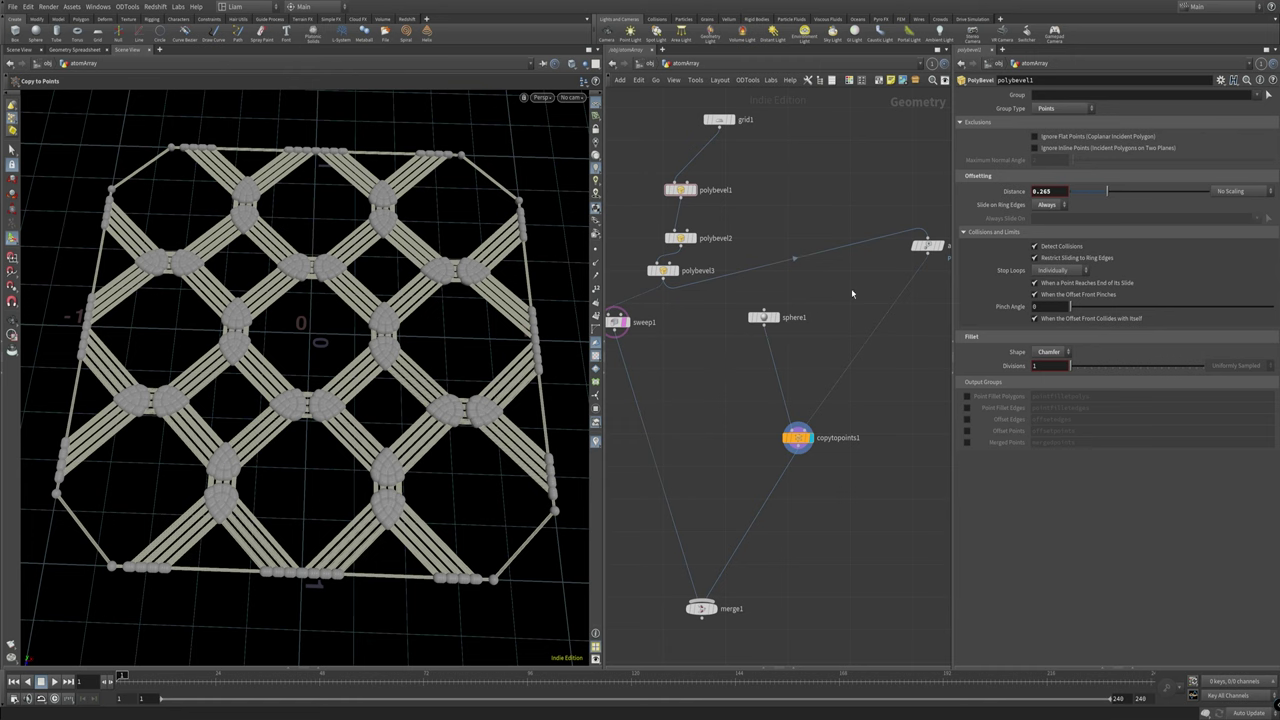
# Step: Check attribcreate1's pscale expression based on sweep1's radius, then display merge1
pyautogui.moveTo(812, 306); pyautogui.dragTo(774, 310, button='middle')
pyautogui.click(888, 250)
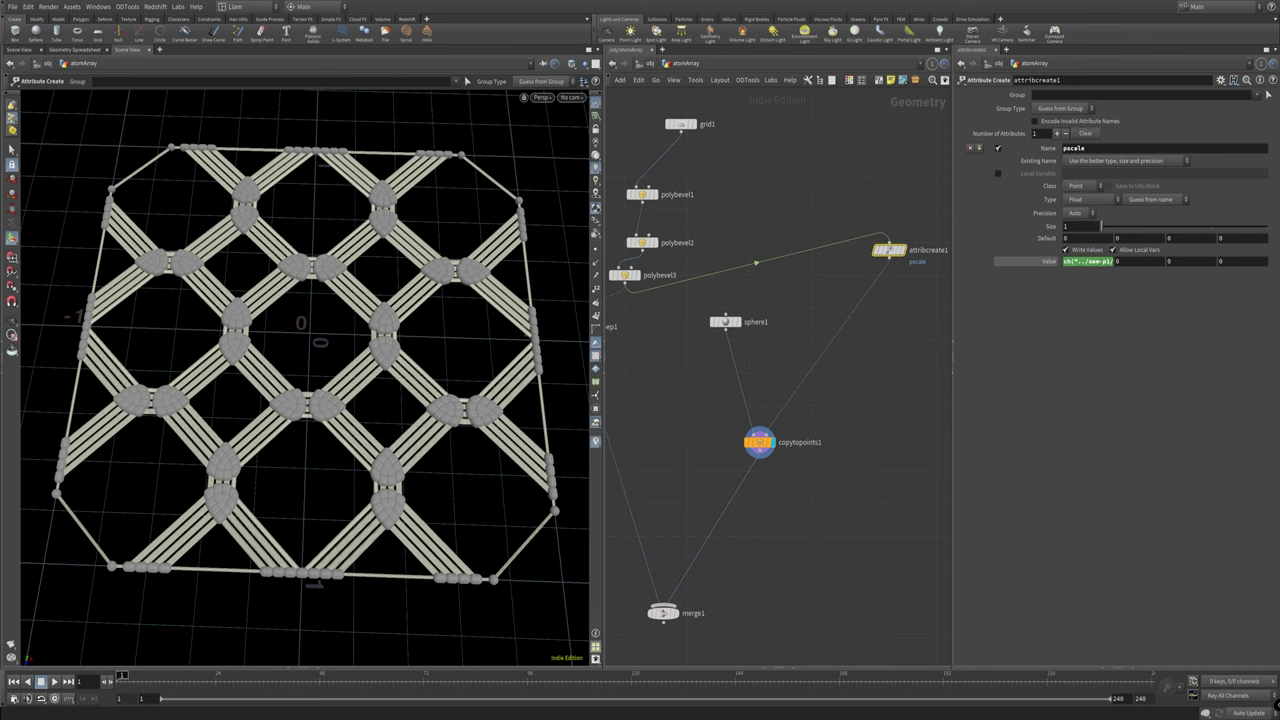
pyautogui.click(1101, 262)
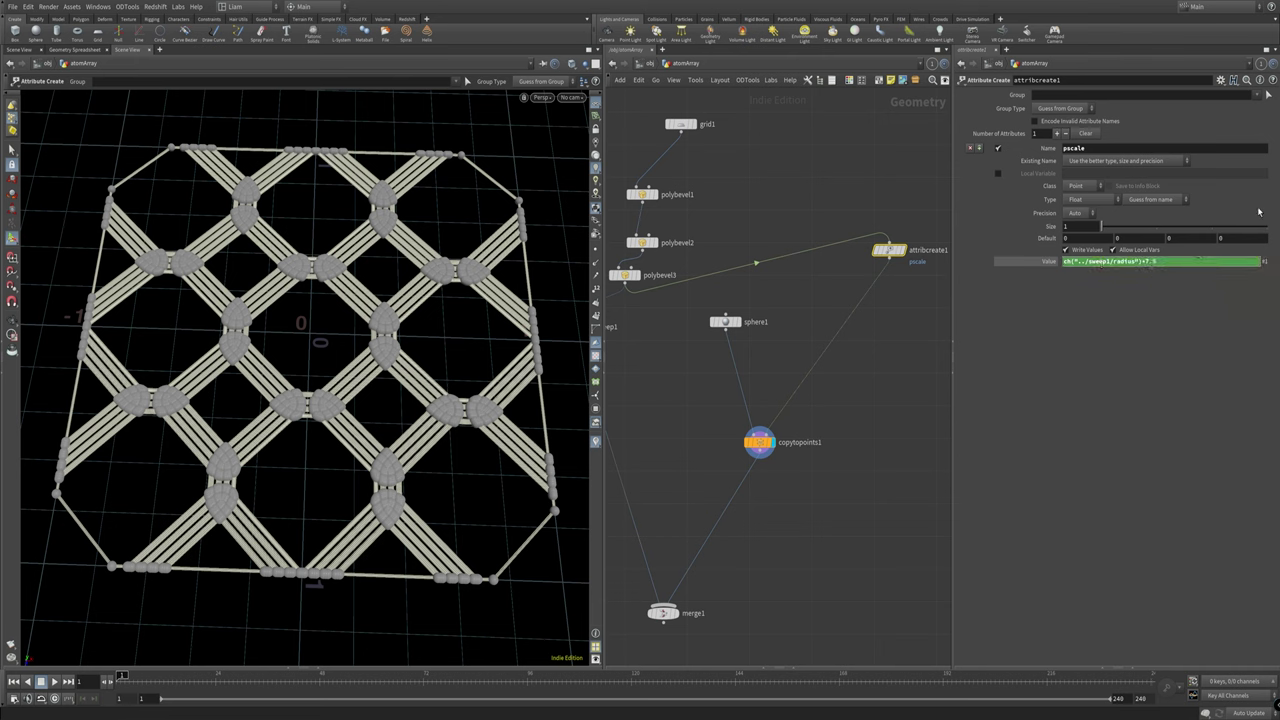
pyautogui.press('Return')
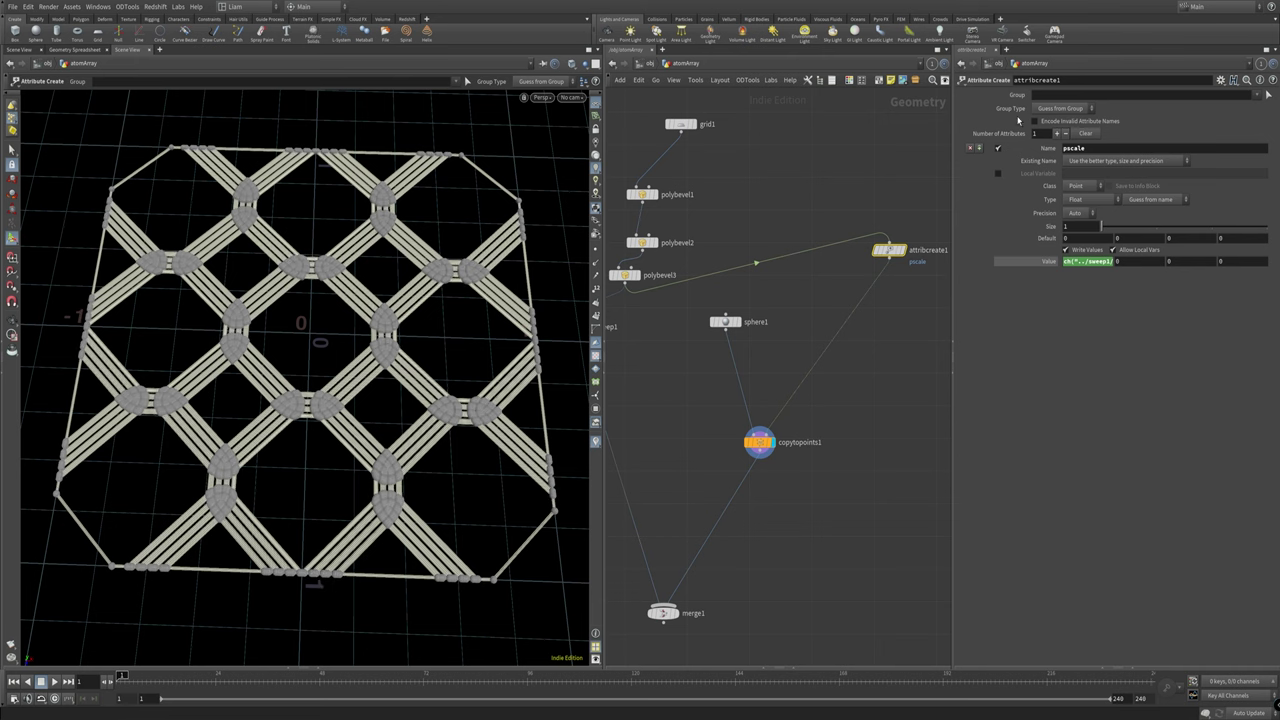
pyautogui.moveTo(737, 549); pyautogui.dragTo(783, 507, button='middle')
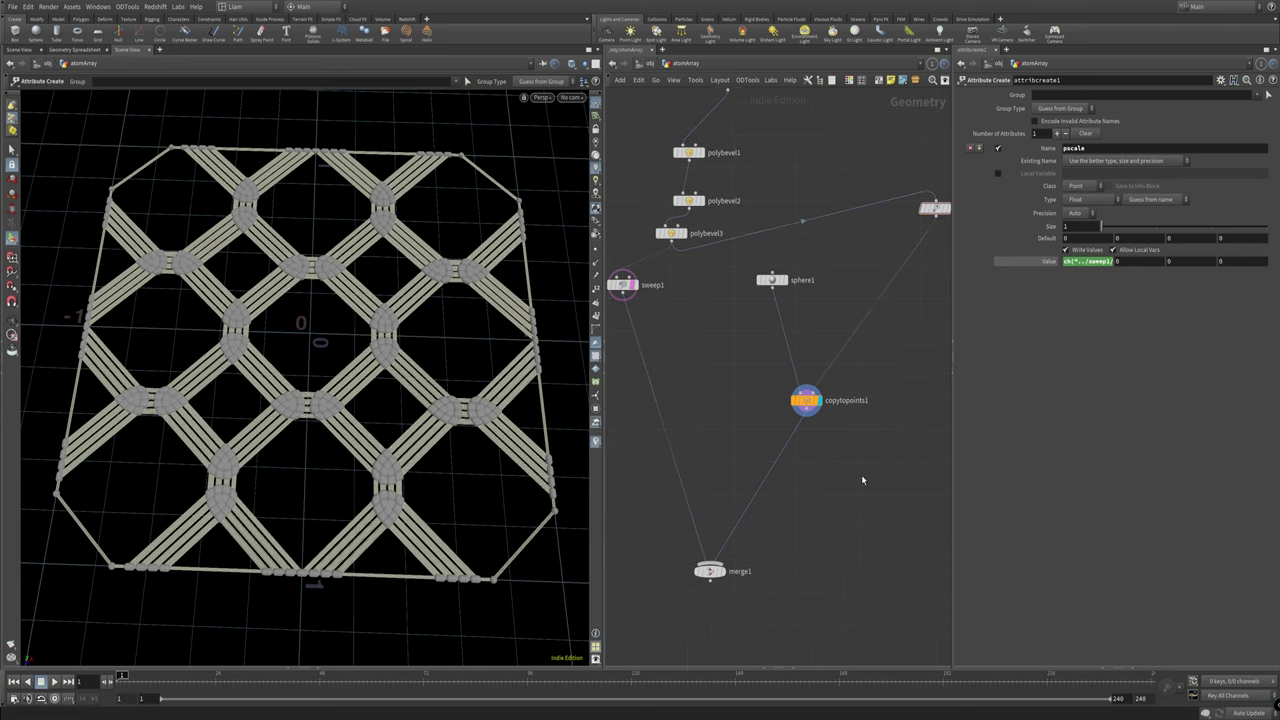
pyautogui.click(718, 571)
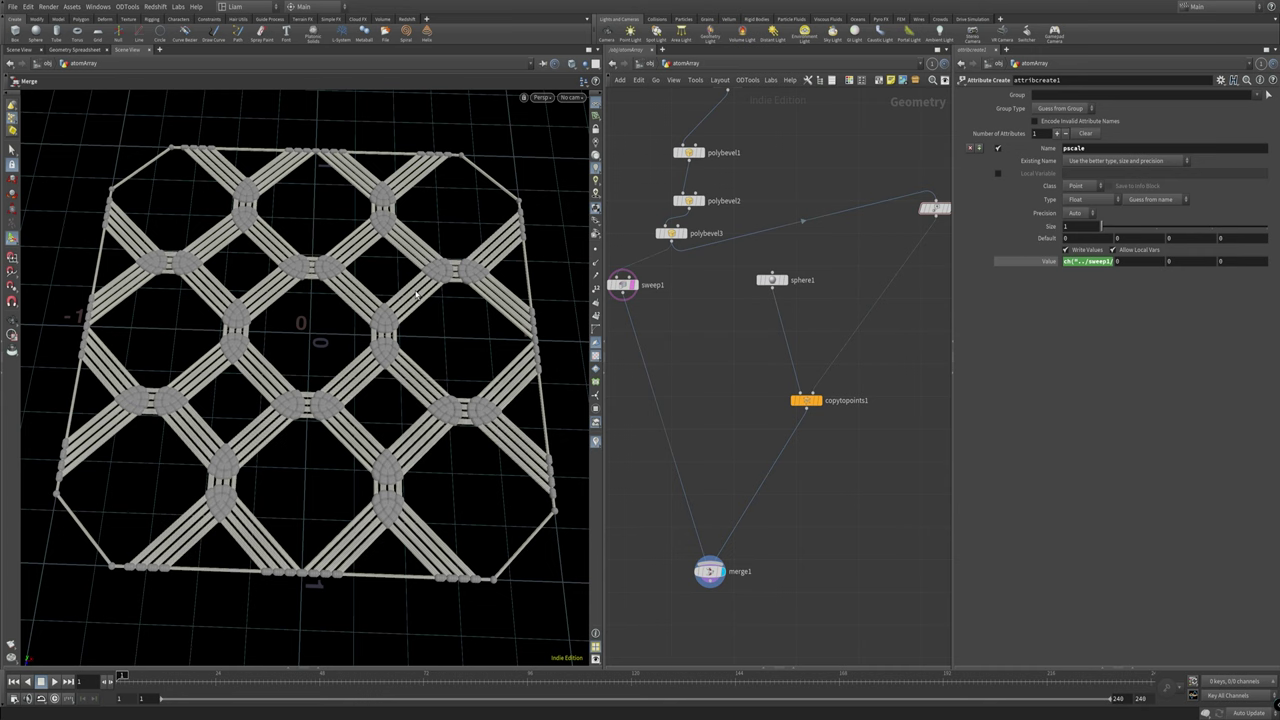
# Step: Move grid1 higher in the network and orbit low, then overhead, over the lattice
pyautogui.moveTo(762, 165); pyautogui.dragTo(777, 280, button='middle')
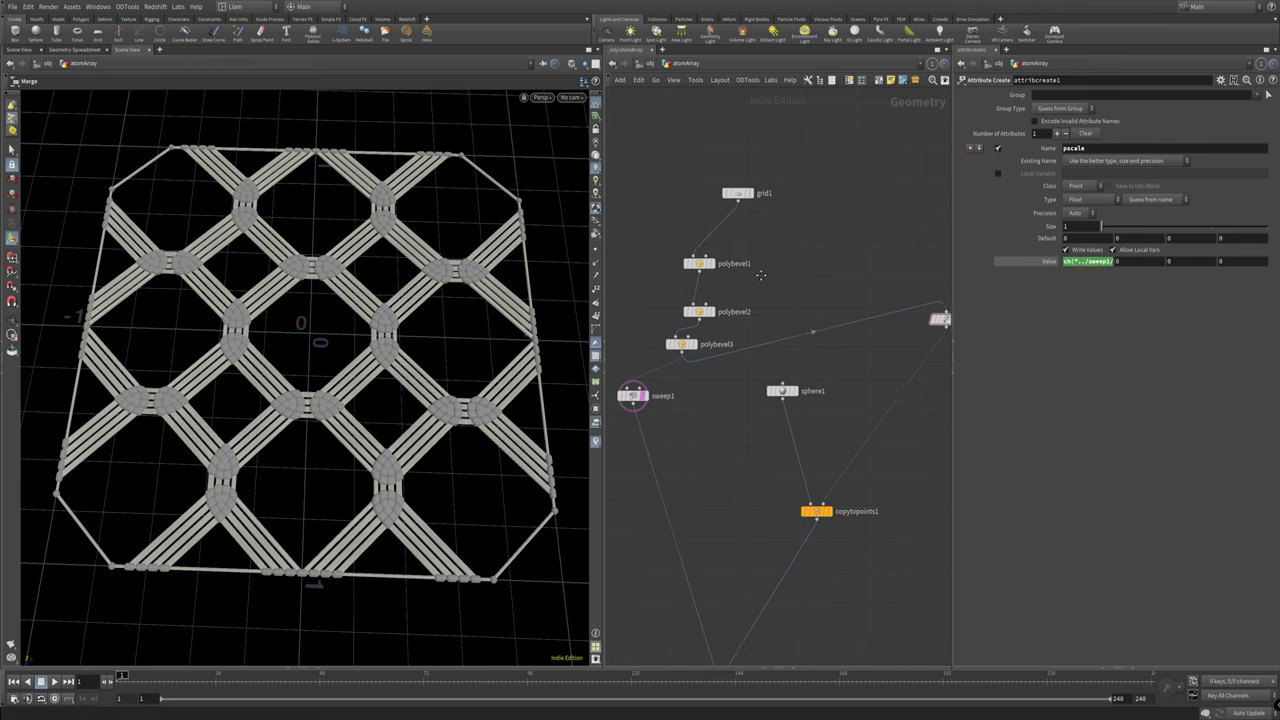
pyautogui.moveTo(745, 200); pyautogui.dragTo(749, 161)
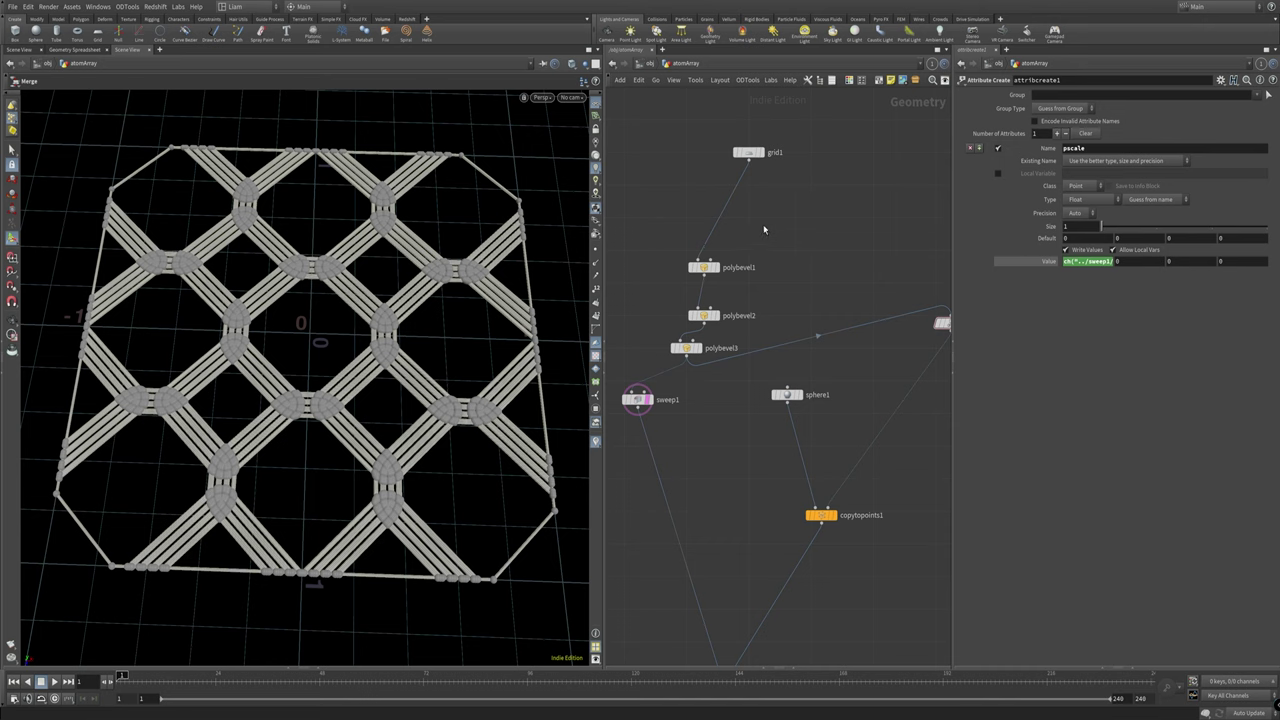
pyautogui.keyDown('alt'); pyautogui.moveTo(530, 470); pyautogui.dragTo(553, 240); pyautogui.keyUp('alt')
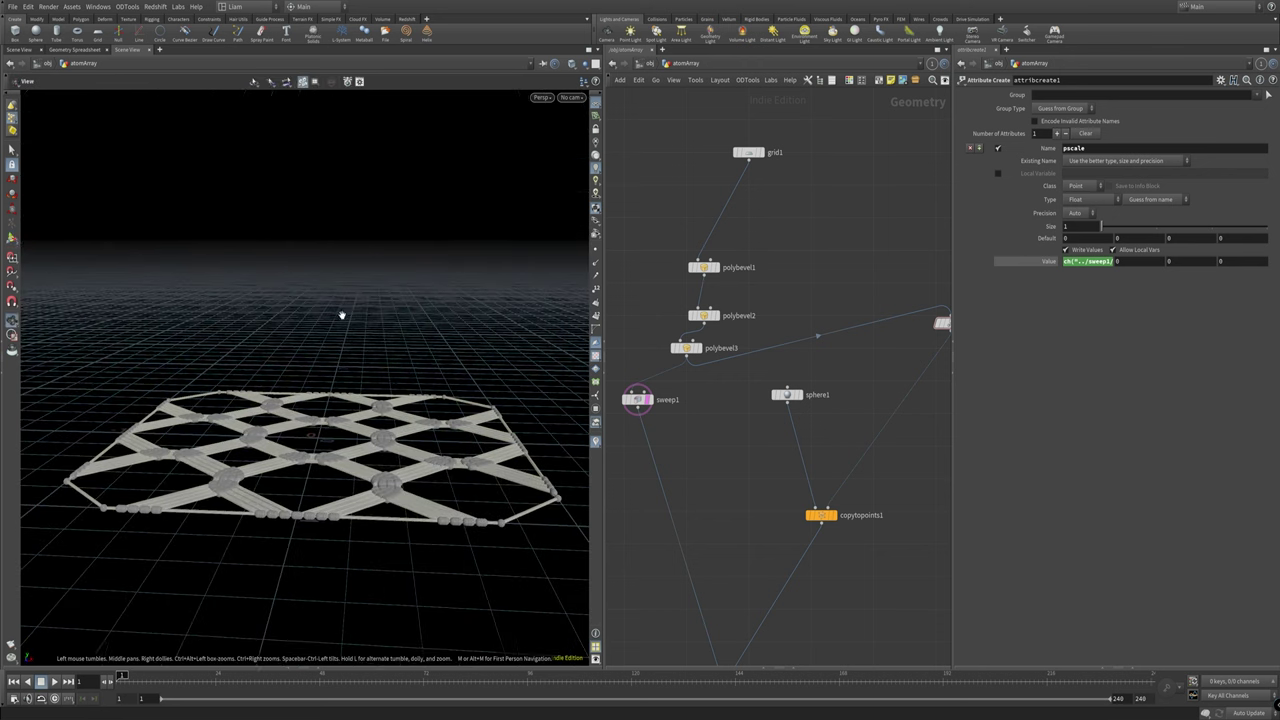
pyautogui.keyDown('alt'); pyautogui.moveTo(337, 317); pyautogui.dragTo(340, 380); pyautogui.keyUp('alt')
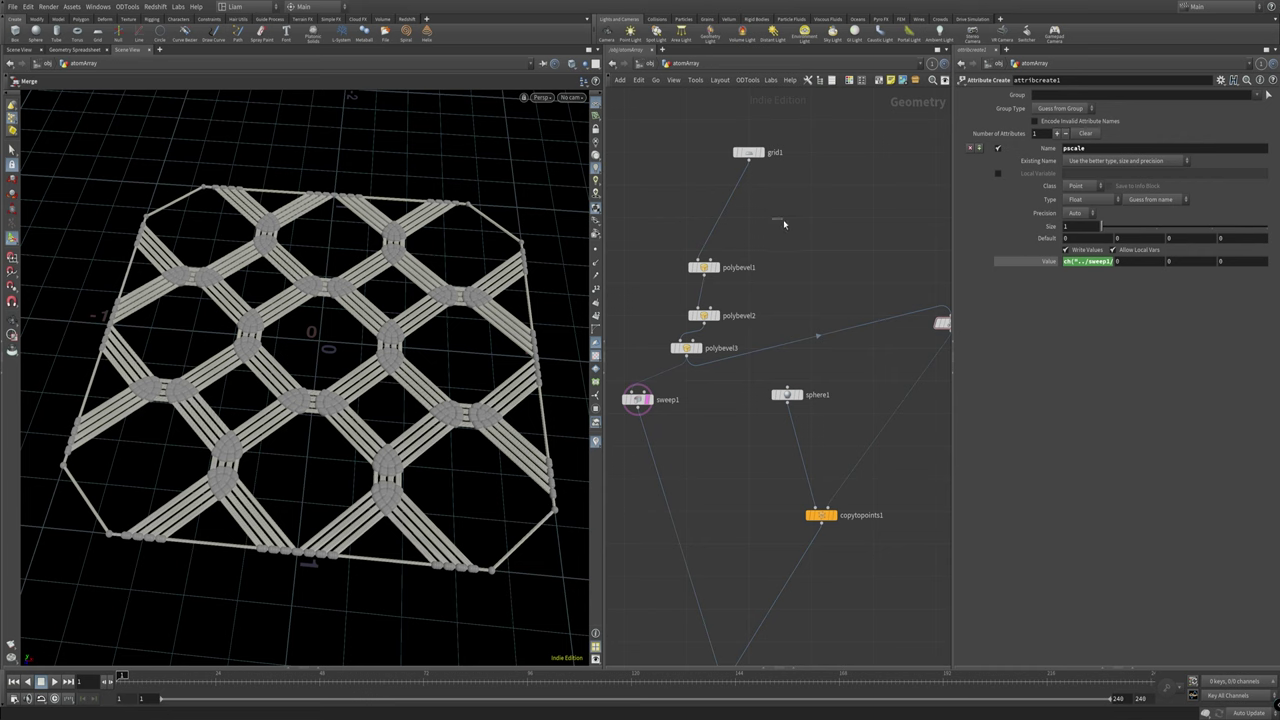
# Step: Insert a Soft Transform node between grid1 and polybevel1
pyautogui.press('Tab')
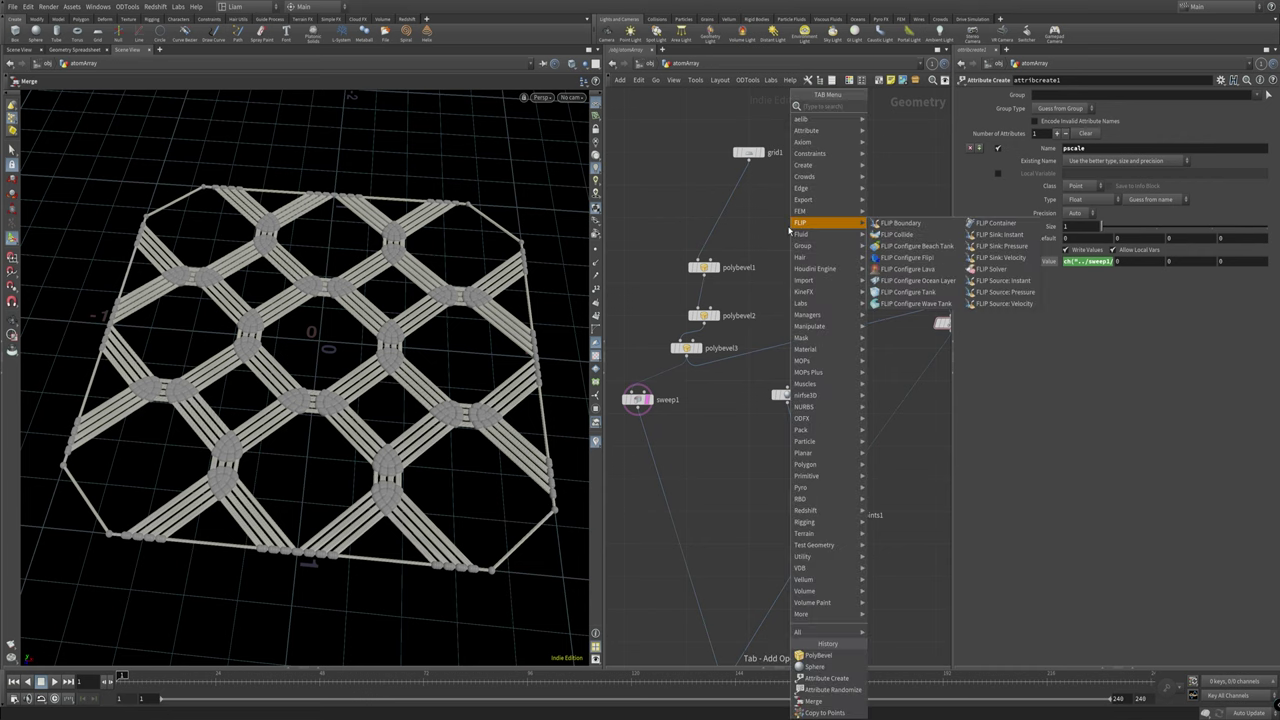
pyautogui.write('soft')
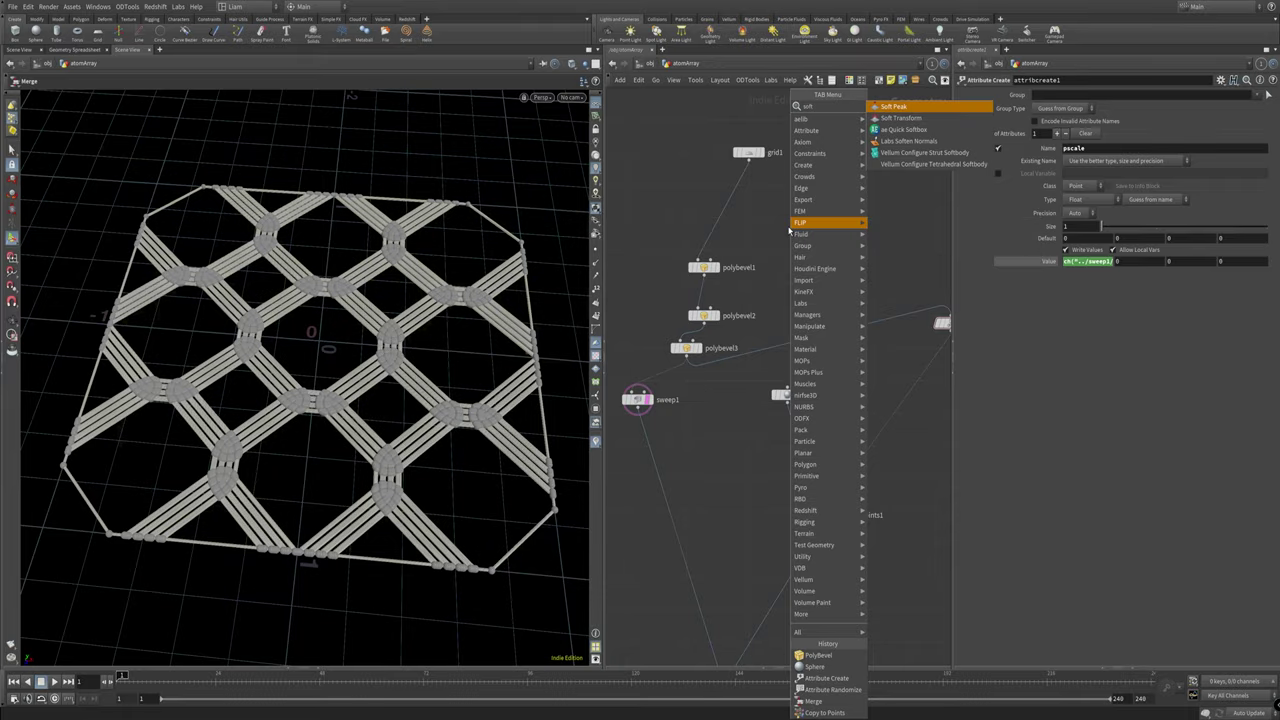
pyautogui.press('Down')
pyautogui.press('Return')
pyautogui.click(786, 228)
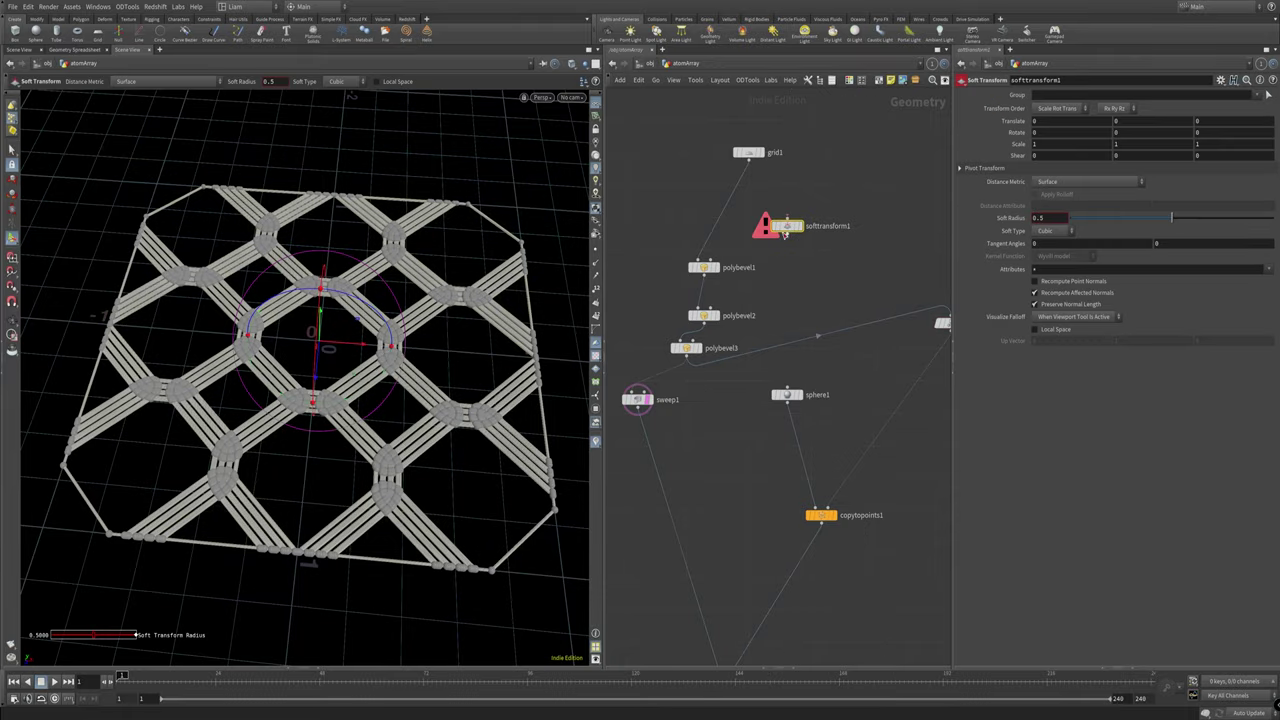
pyautogui.moveTo(786, 228); pyautogui.dragTo(728, 220)
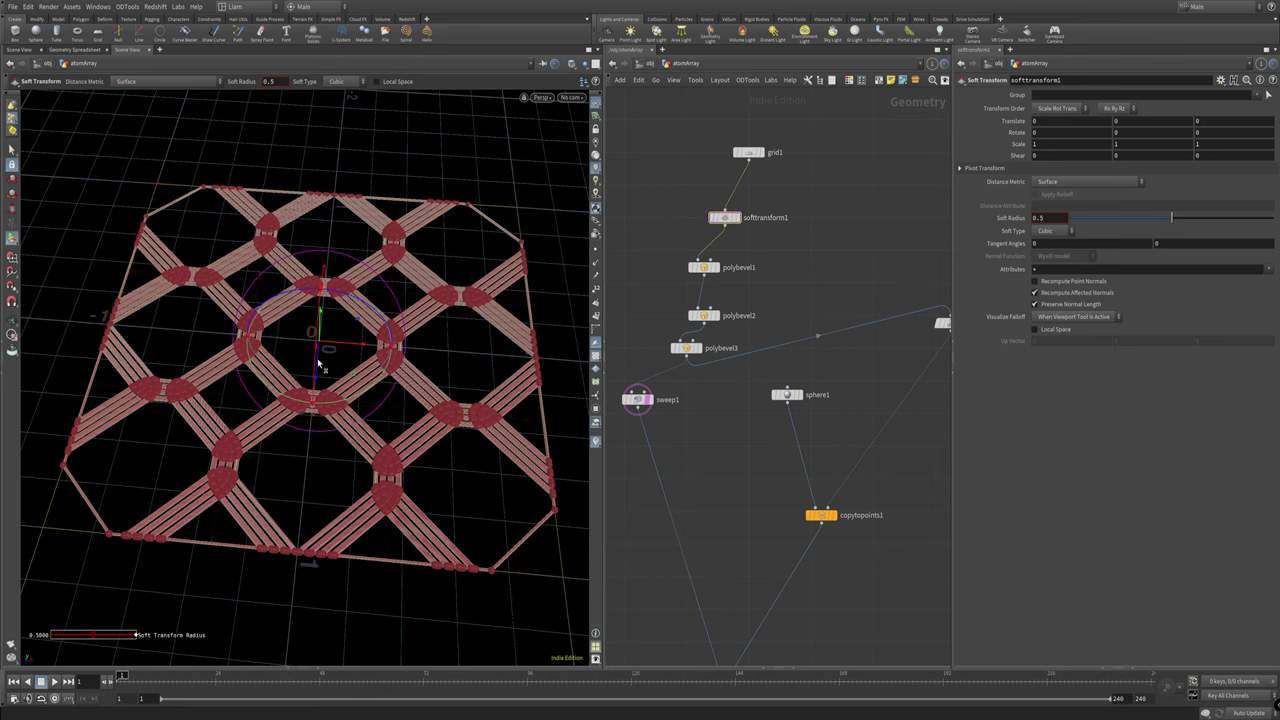
# Step: Display softtransform1, test lifting Translate Y, then reset Translate Y to 0
pyautogui.moveTo(1133, 123); pyautogui.dragTo(1186, 125, button='middle')
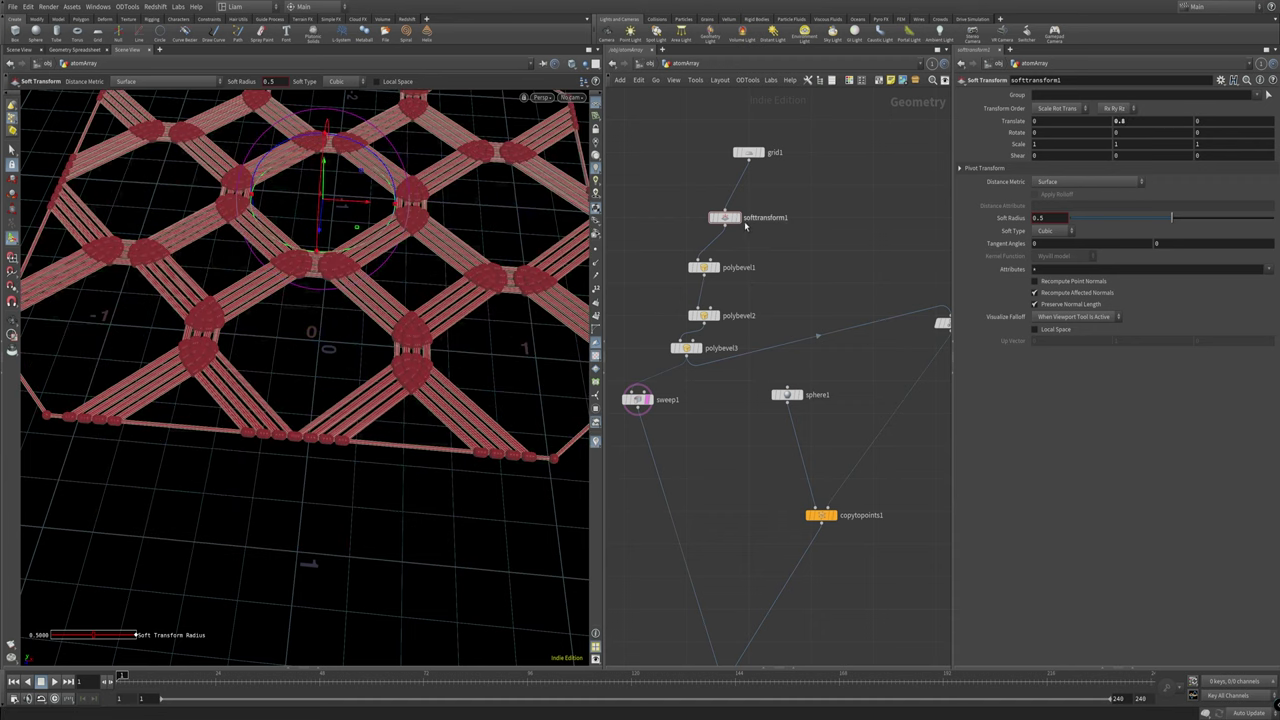
pyautogui.click(738, 218)
pyautogui.doubleClick(1140, 121)
pyautogui.write('0')
pyautogui.press('Return')
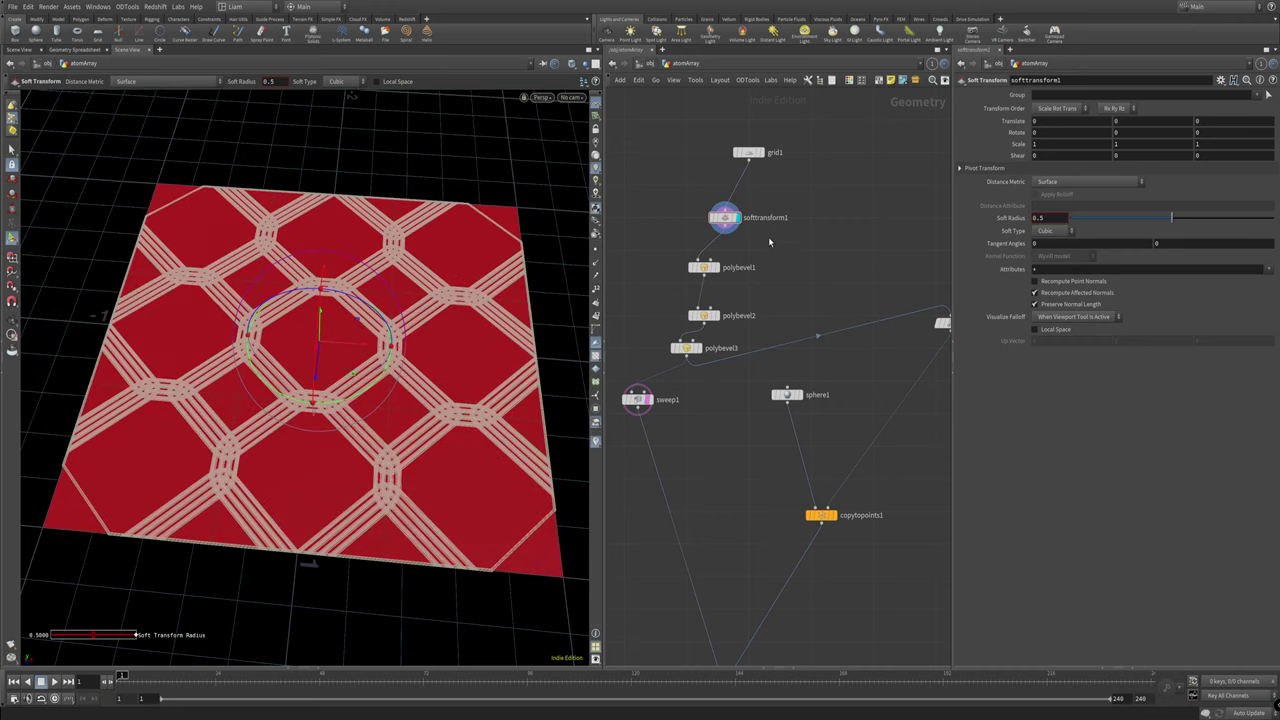
pyautogui.press('Tab')
# Step: Add a transform1 node beside softtransform1 and test softtransform1's Translate Y lift
pyautogui.click(965, 104)
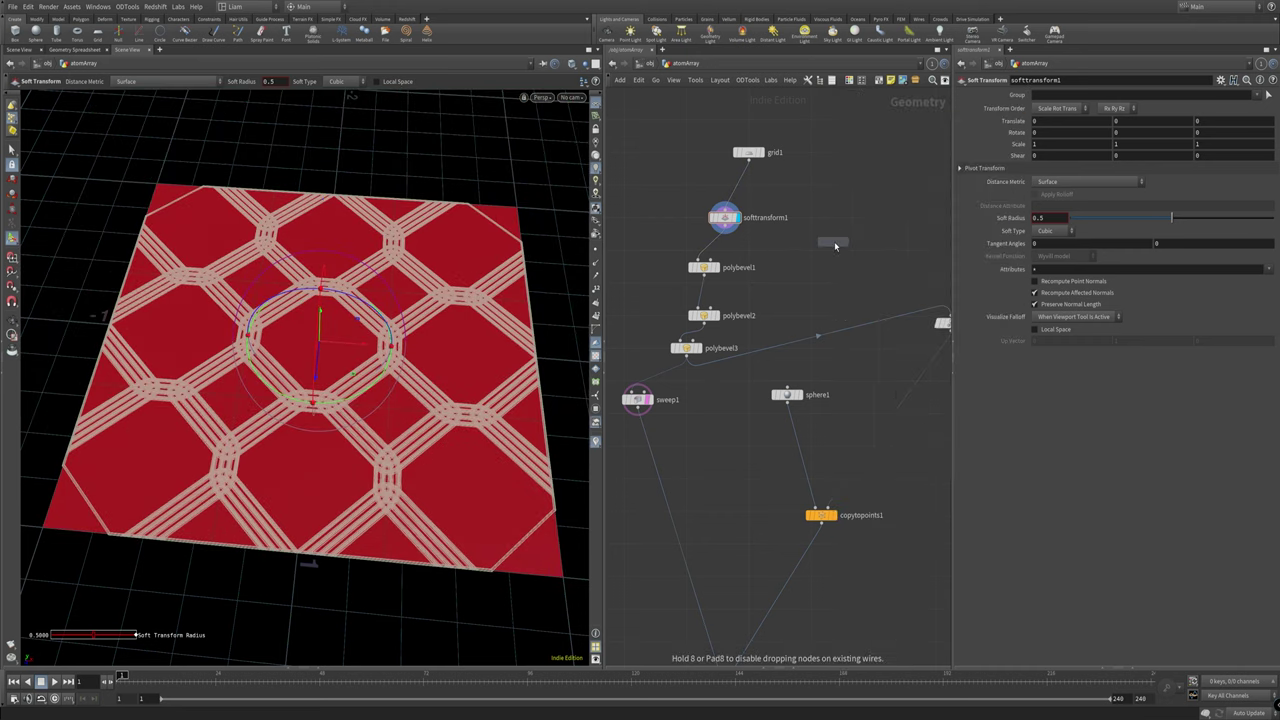
pyautogui.click(849, 220)
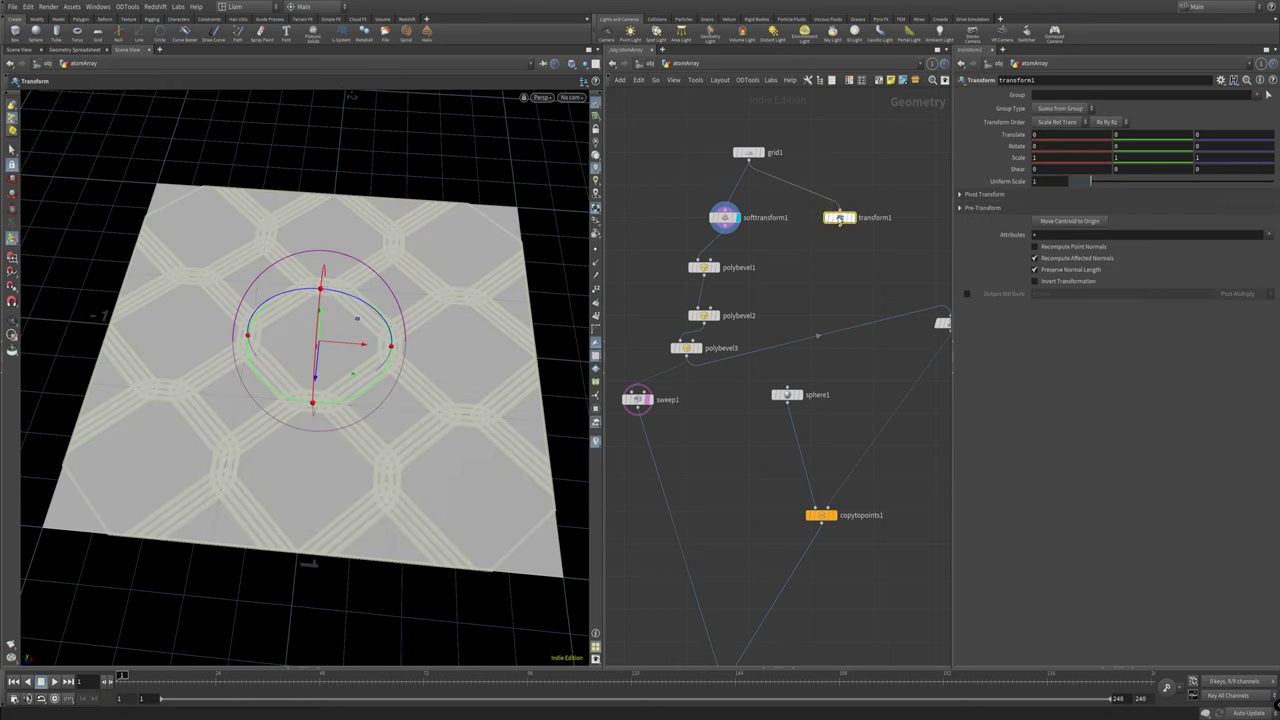
pyautogui.click(726, 217)
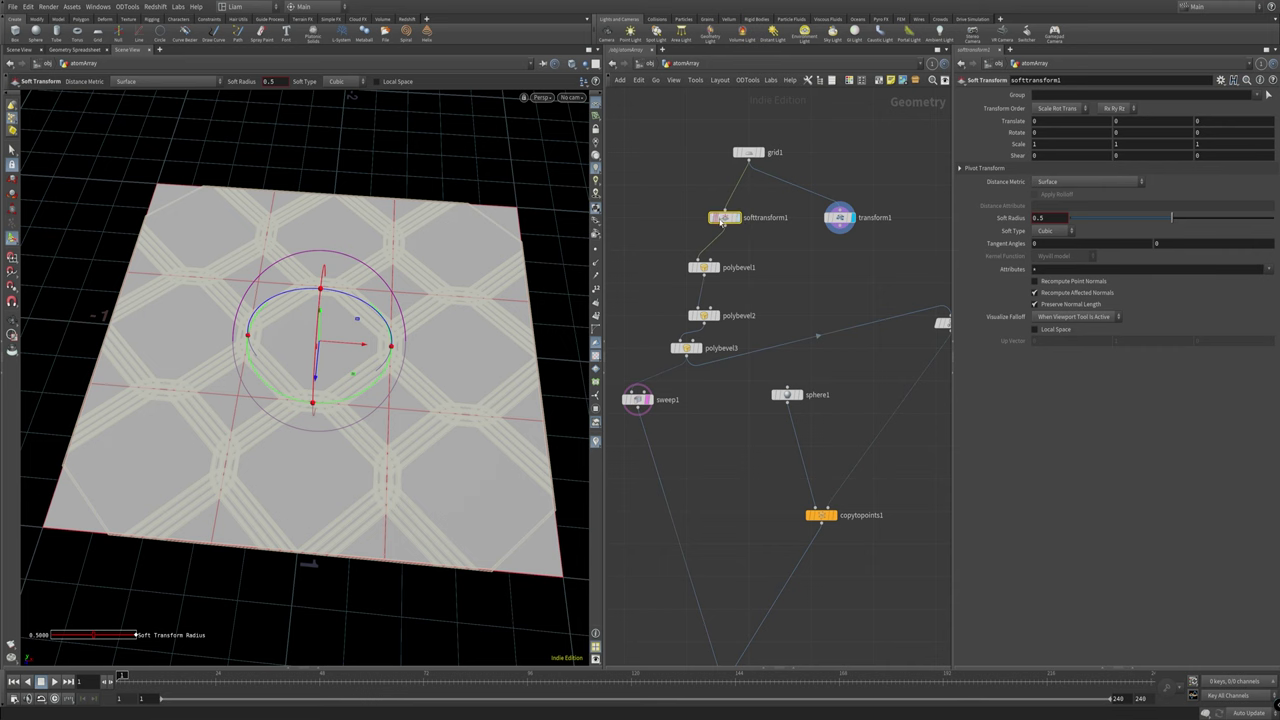
pyautogui.moveTo(1143, 120)
pyautogui.mouseDown(button='middle')
pyautogui.moveTo(1171, 119)
pyautogui.moveTo(1145, 120)
pyautogui.mouseUp(button='middle')
# Step: Delete transform1 and nudge softtransform1 into place
pyautogui.click(840, 218)
pyautogui.press('Delete')
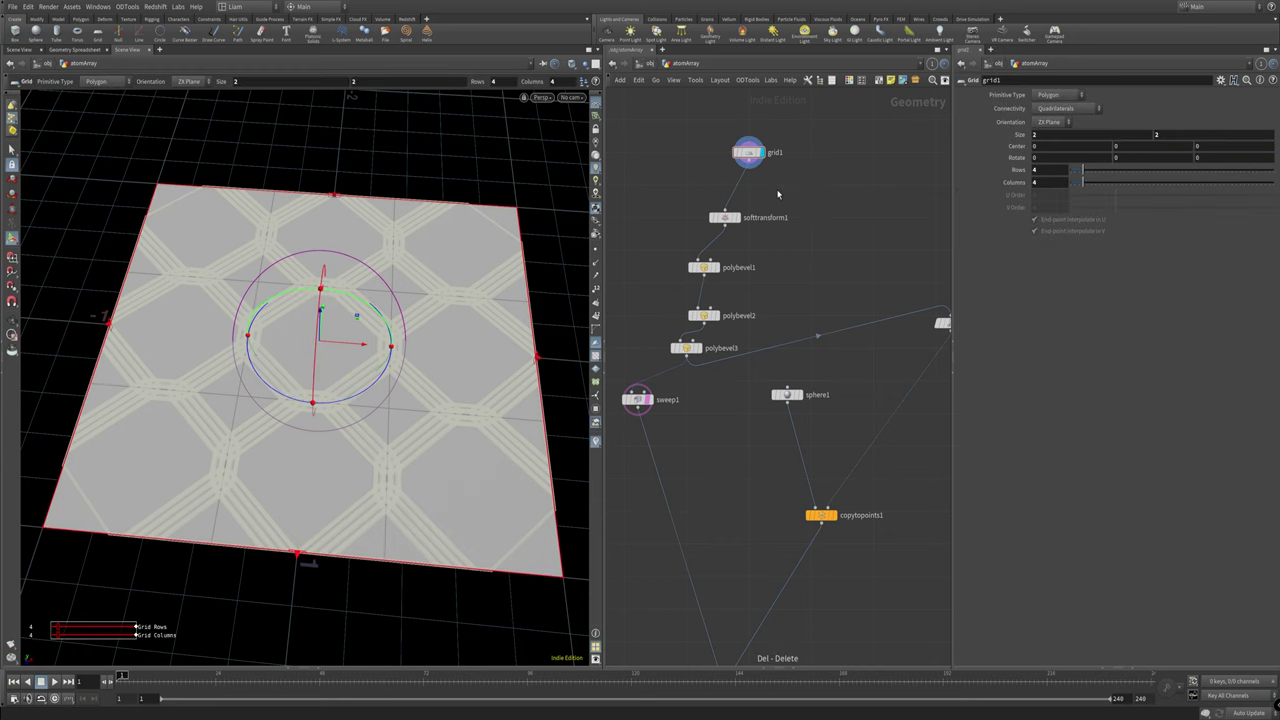
pyautogui.moveTo(725, 217); pyautogui.dragTo(733, 227)
# Step: Slightly adjust softtransform1's Soft Radius
pyautogui.click(733, 227)
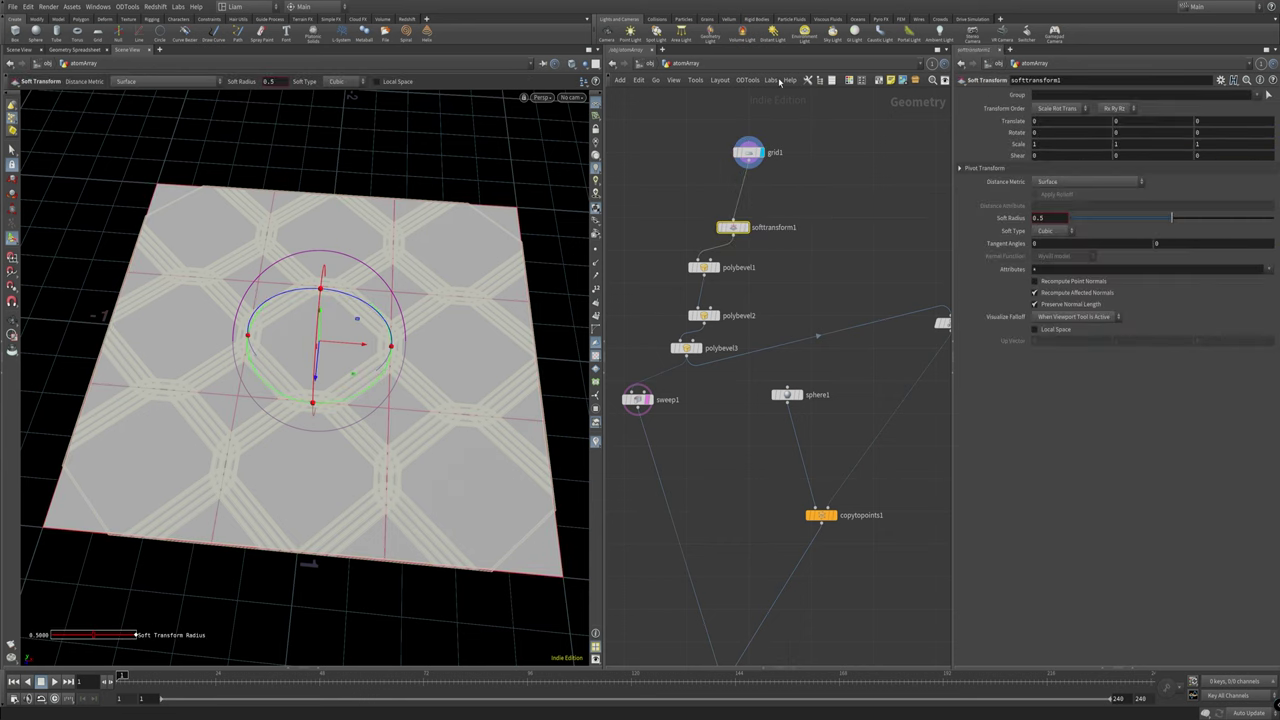
pyautogui.moveTo(1168, 220); pyautogui.dragTo(1178, 222)
pyautogui.click(811, 194)
# Step: Insert and display a Distance from Geometry node between grid1 and softtransform1, moving grid1 up
pyautogui.press('Tab')
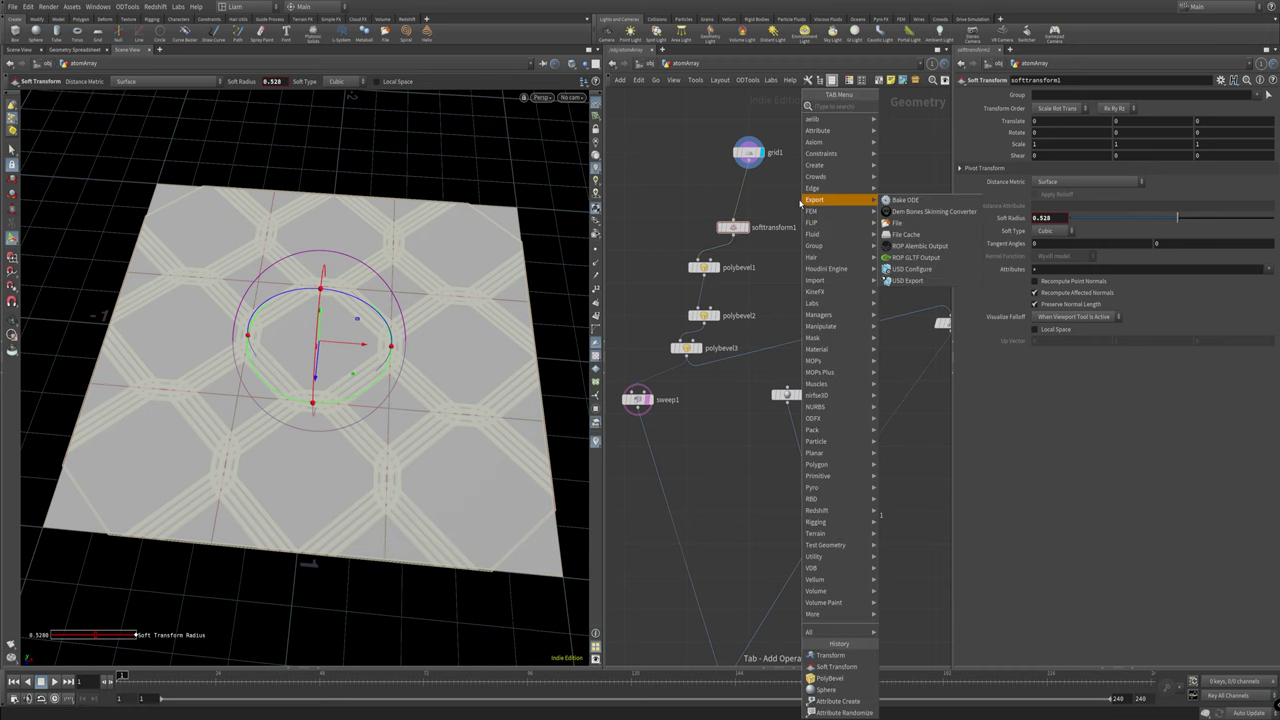
pyautogui.write('distan')
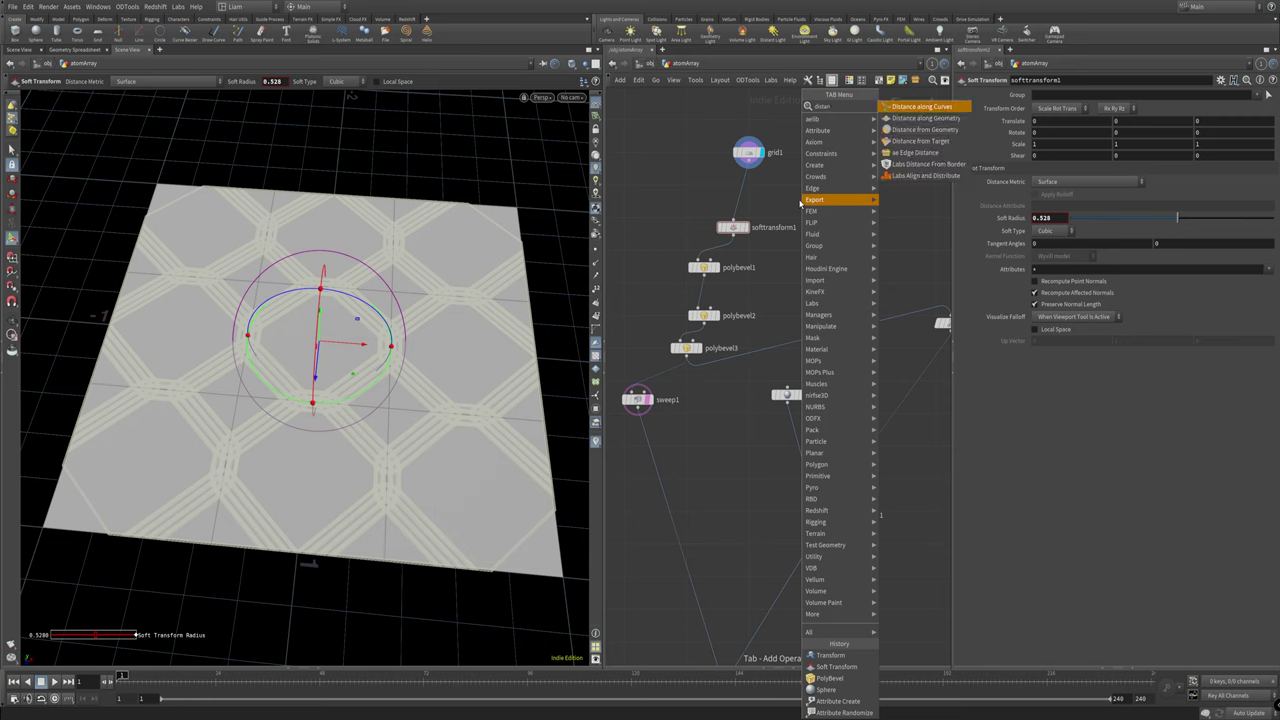
pyautogui.press('Down')
pyautogui.press('Down')
pyautogui.press('Return')
pyautogui.click(800, 202)
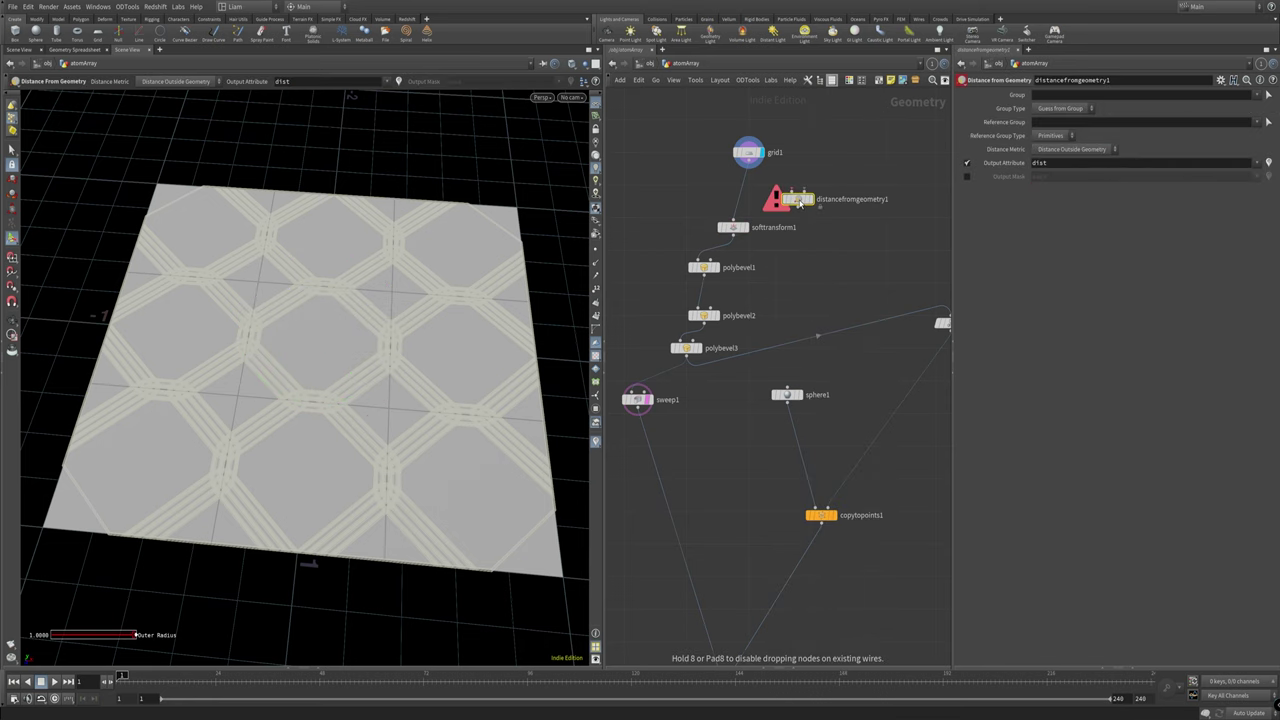
pyautogui.moveTo(800, 202); pyautogui.dragTo(751, 195)
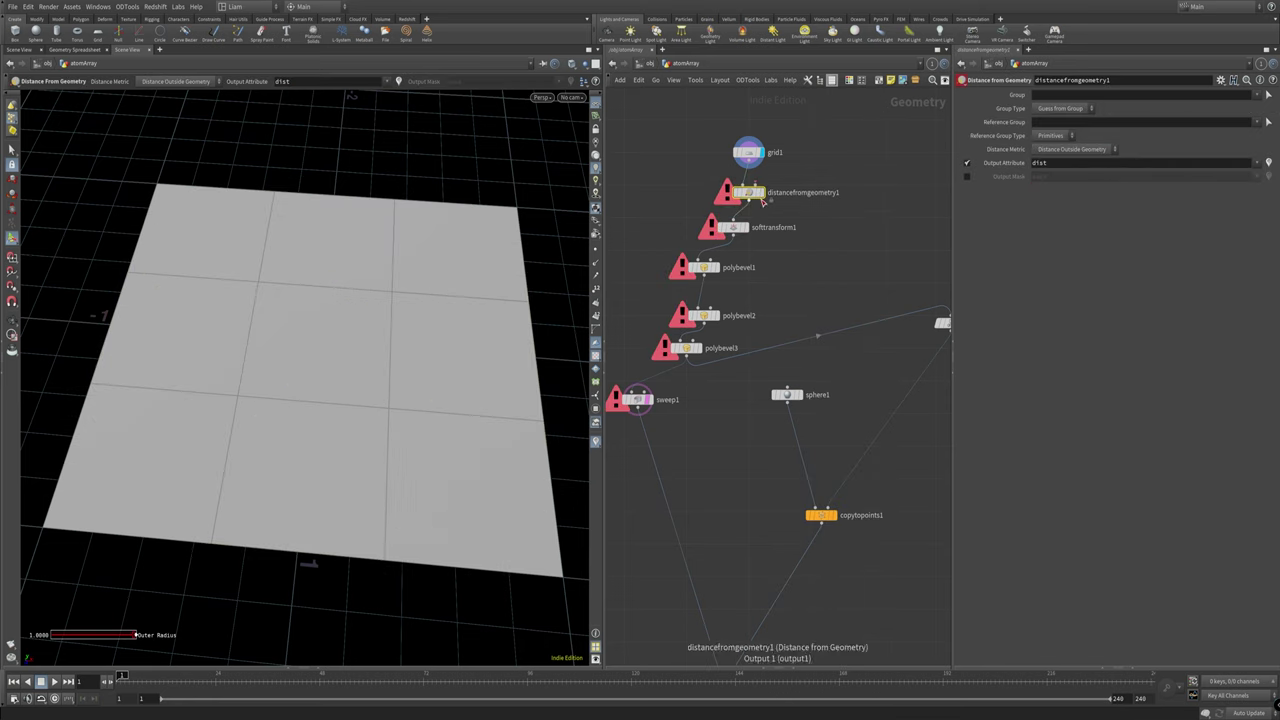
pyautogui.click(762, 192)
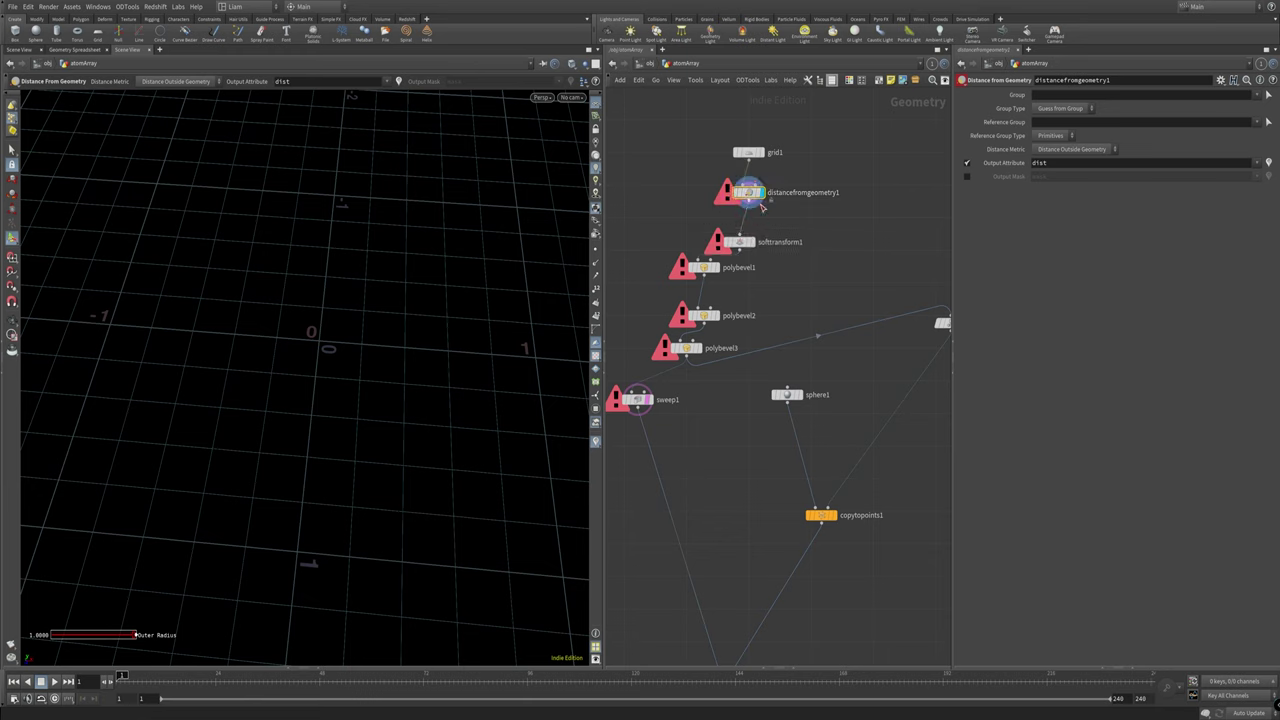
pyautogui.moveTo(776, 153); pyautogui.dragTo(781, 121)
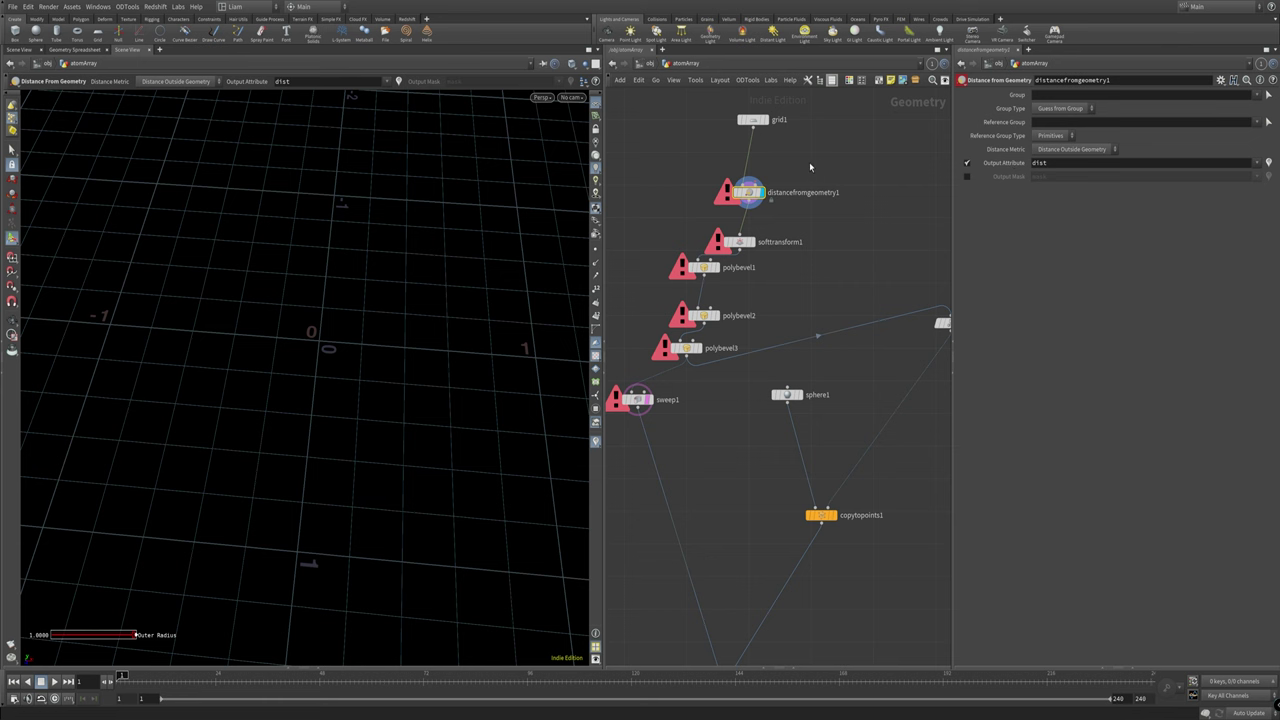
pyautogui.press('Tab')
# Step: Add sphere2 and wire it into distancefromgeometry1 as the reference geometry
pyautogui.moveTo(820, 166)
pyautogui.click(935, 350)
pyautogui.click(810, 168)
pyautogui.moveTo(812, 170); pyautogui.dragTo(756, 183)
pyautogui.click(770, 196)
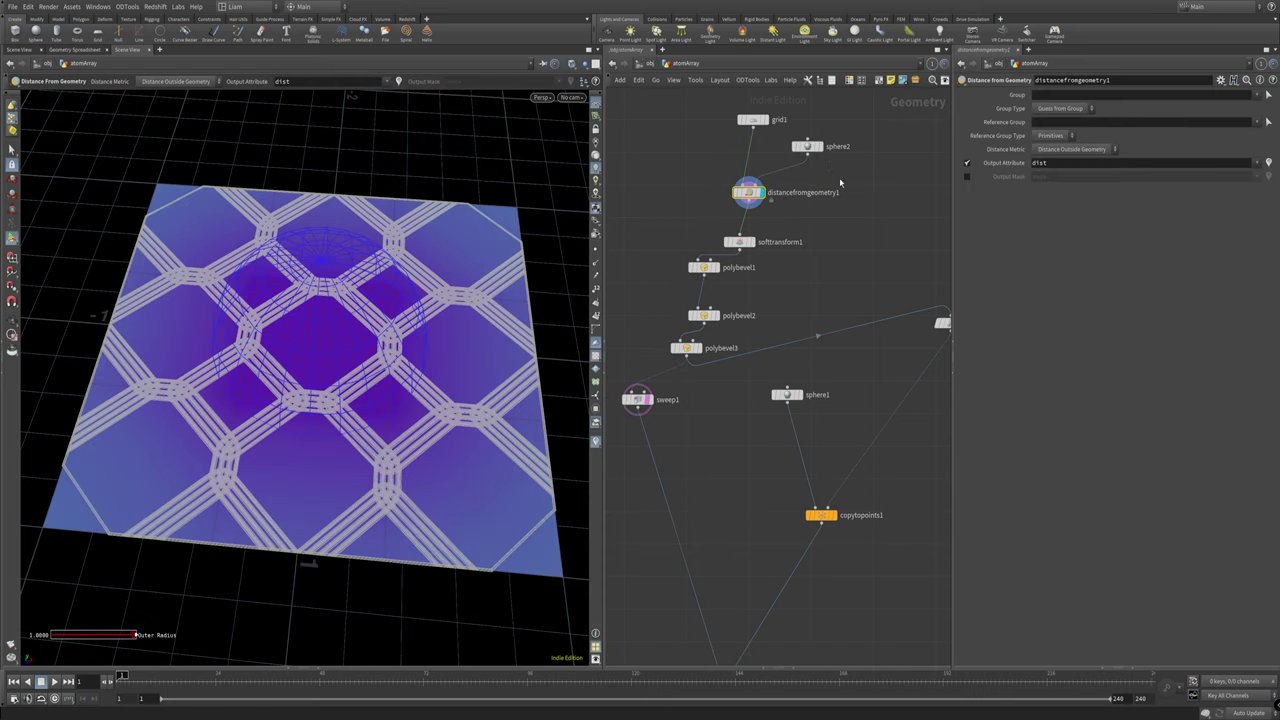
pyautogui.click(808, 146)
pyautogui.click(748, 192)
# Step: Display the distance result, raise grid1 to 16 rows and columns, and edit the dist visualizer
pyautogui.click(761, 192)
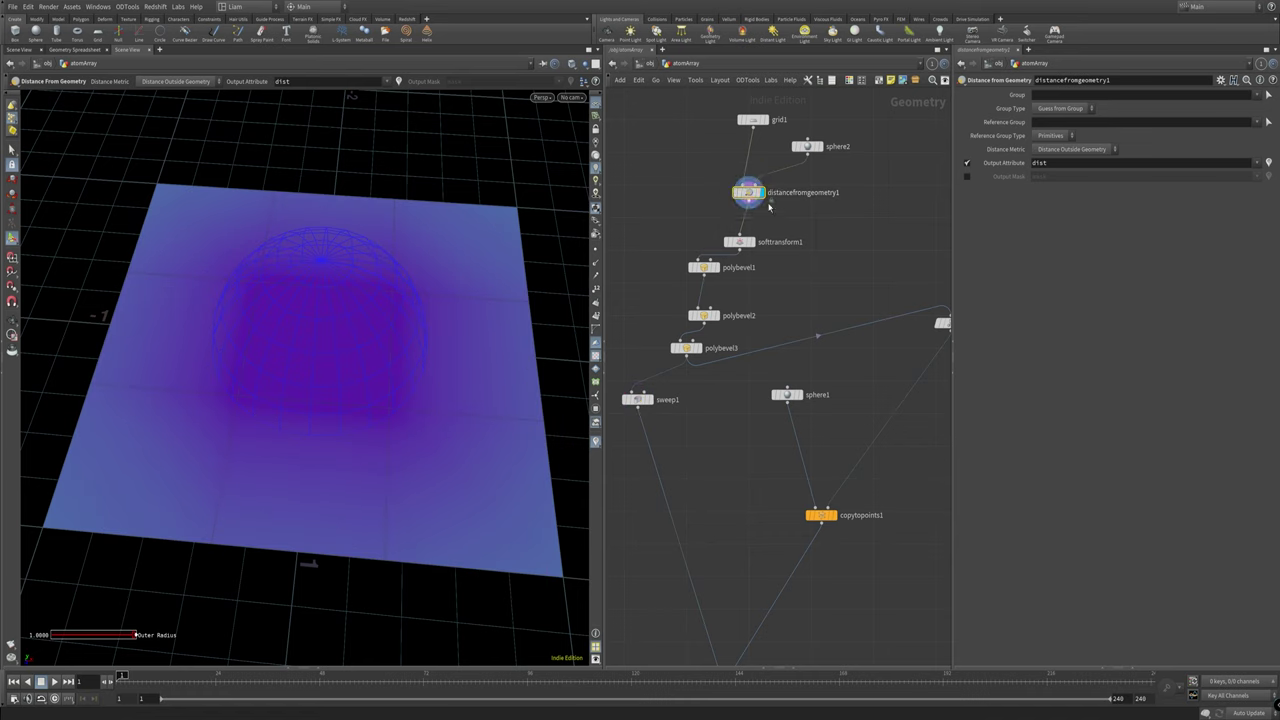
pyautogui.click(765, 121)
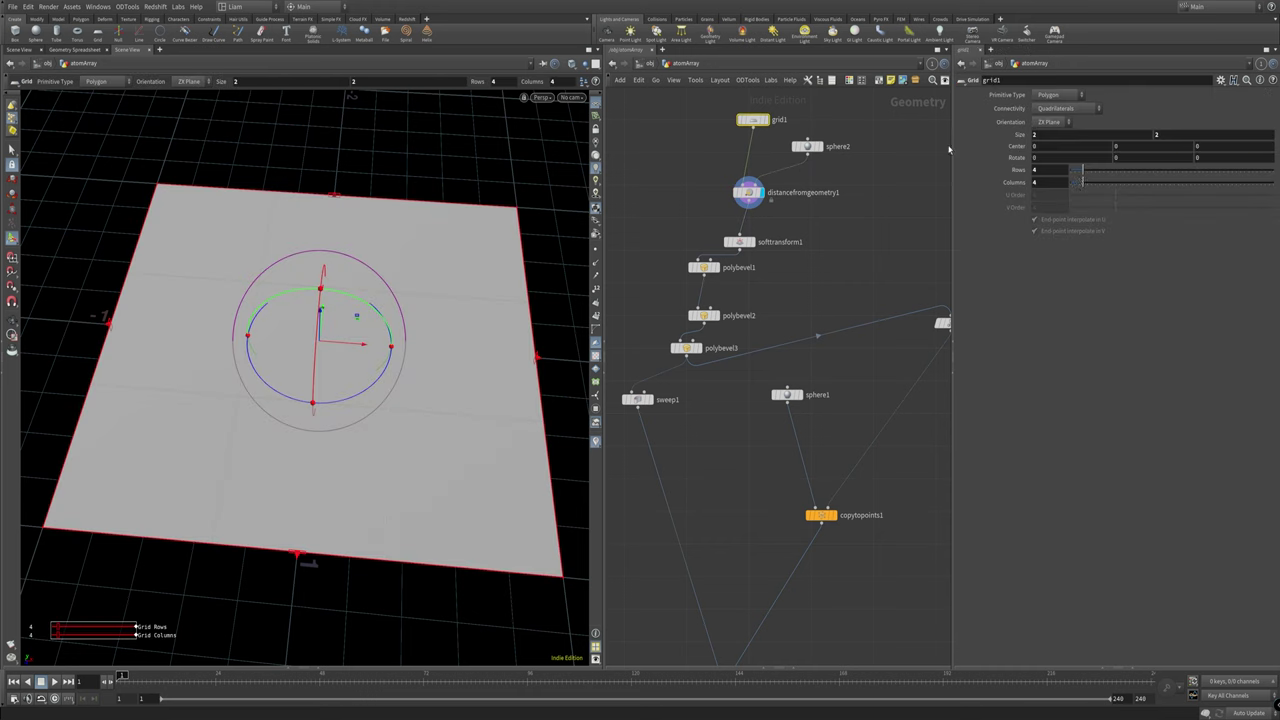
pyautogui.click(1045, 170)
pyautogui.click(748, 194)
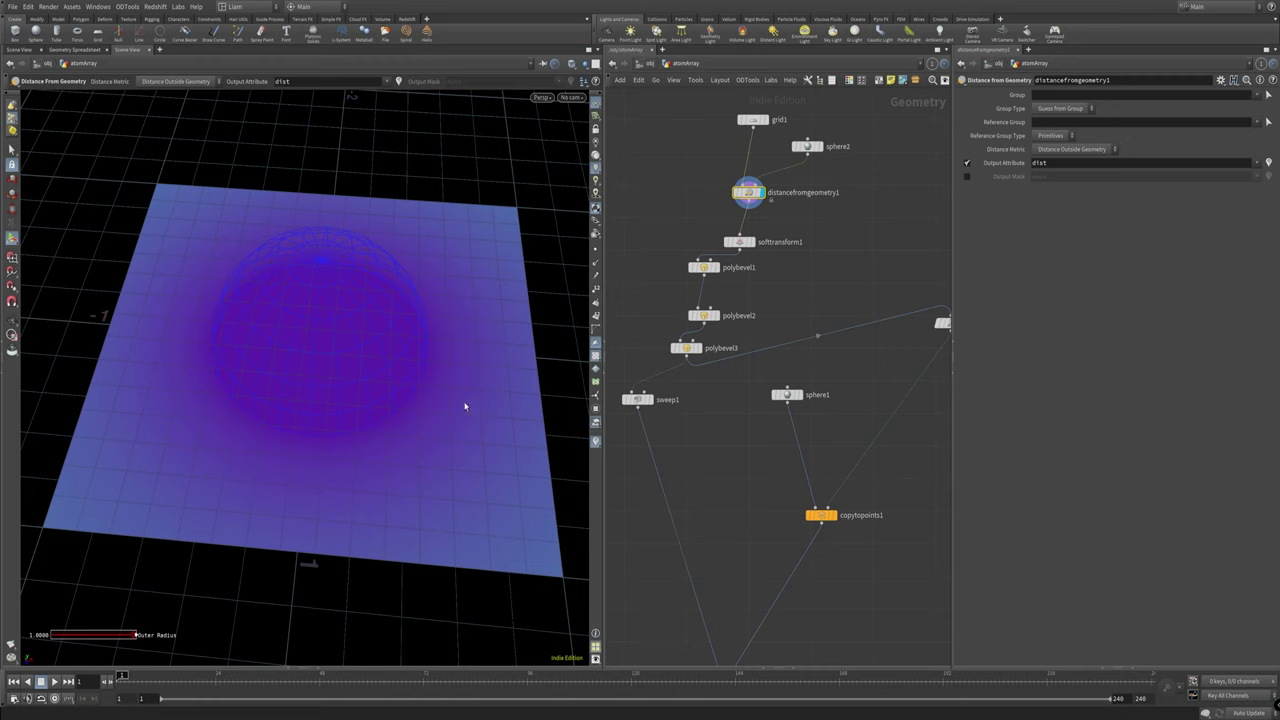
pyautogui.click(596, 442)
pyautogui.click(690, 417)
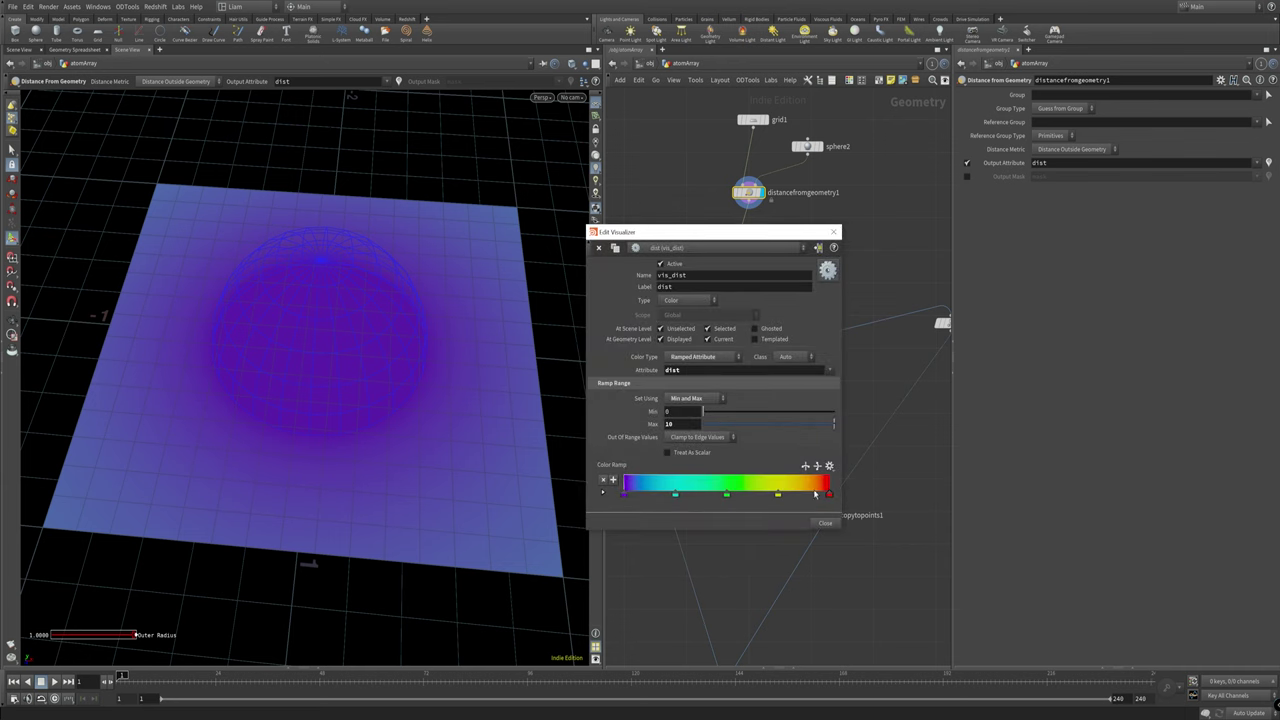
# Step: Try the Black to Orange and Blackbody ramp presets, then settle on Grayscale
pyautogui.click(829, 467)
pyautogui.click(846, 478)
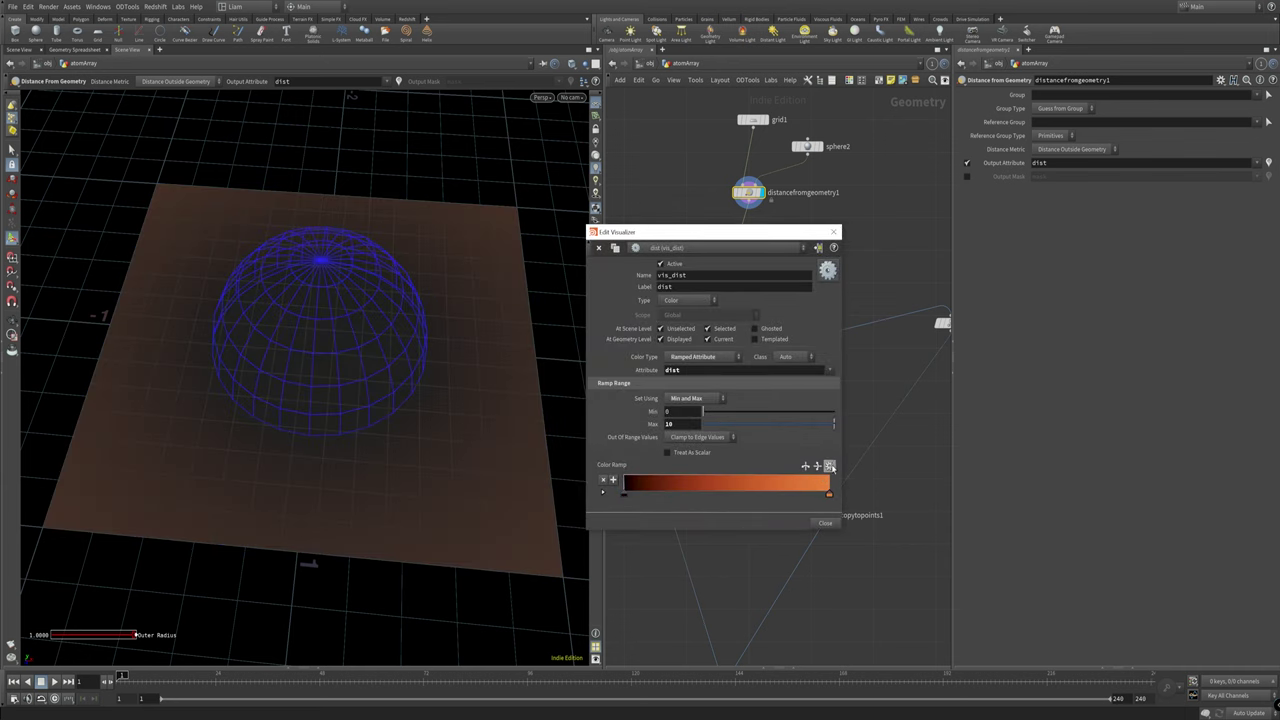
pyautogui.click(829, 467)
pyautogui.click(841, 490)
pyautogui.click(829, 467)
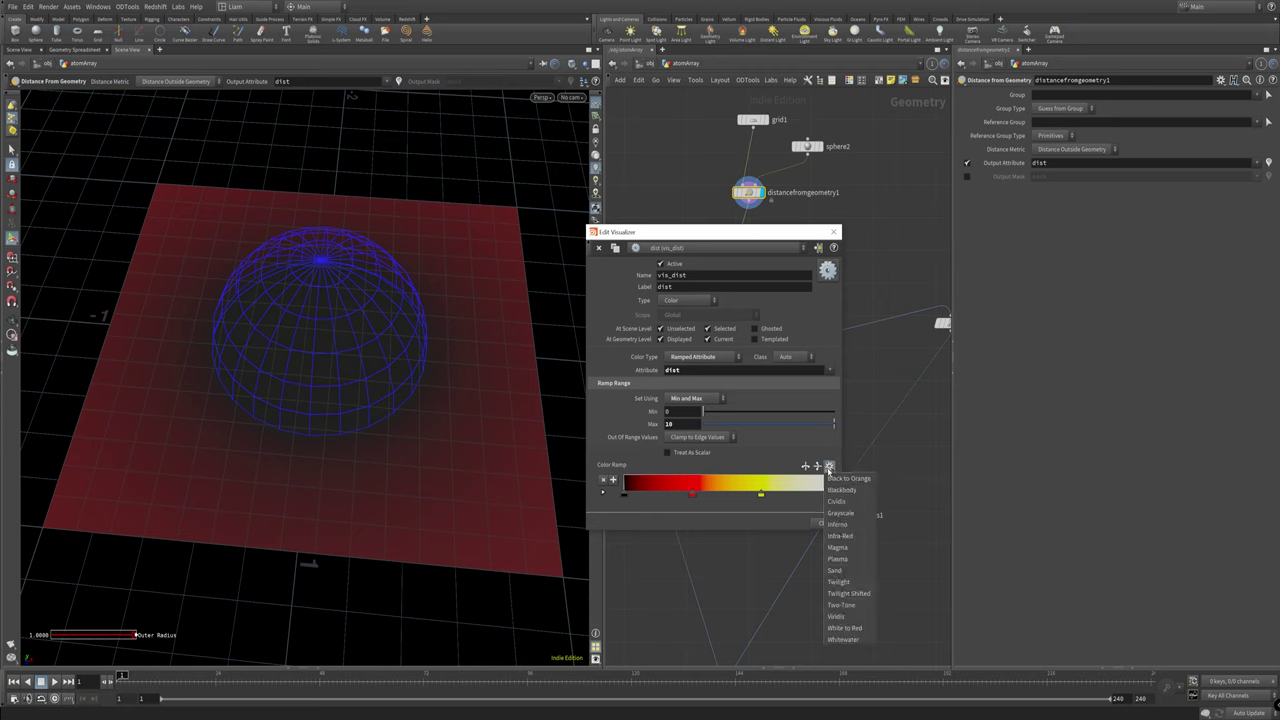
pyautogui.click(840, 513)
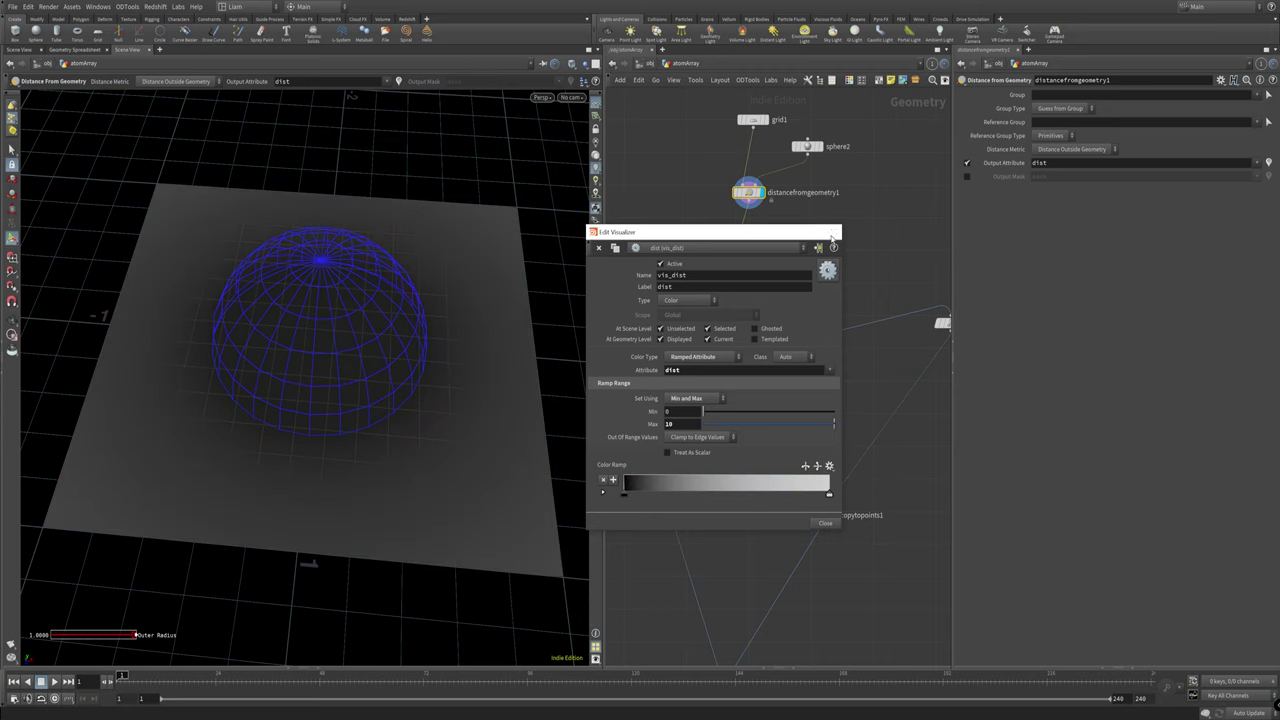
# Step: Close the visualizer editor and review sphere2's and grid1's settings
pyautogui.click(834, 231)
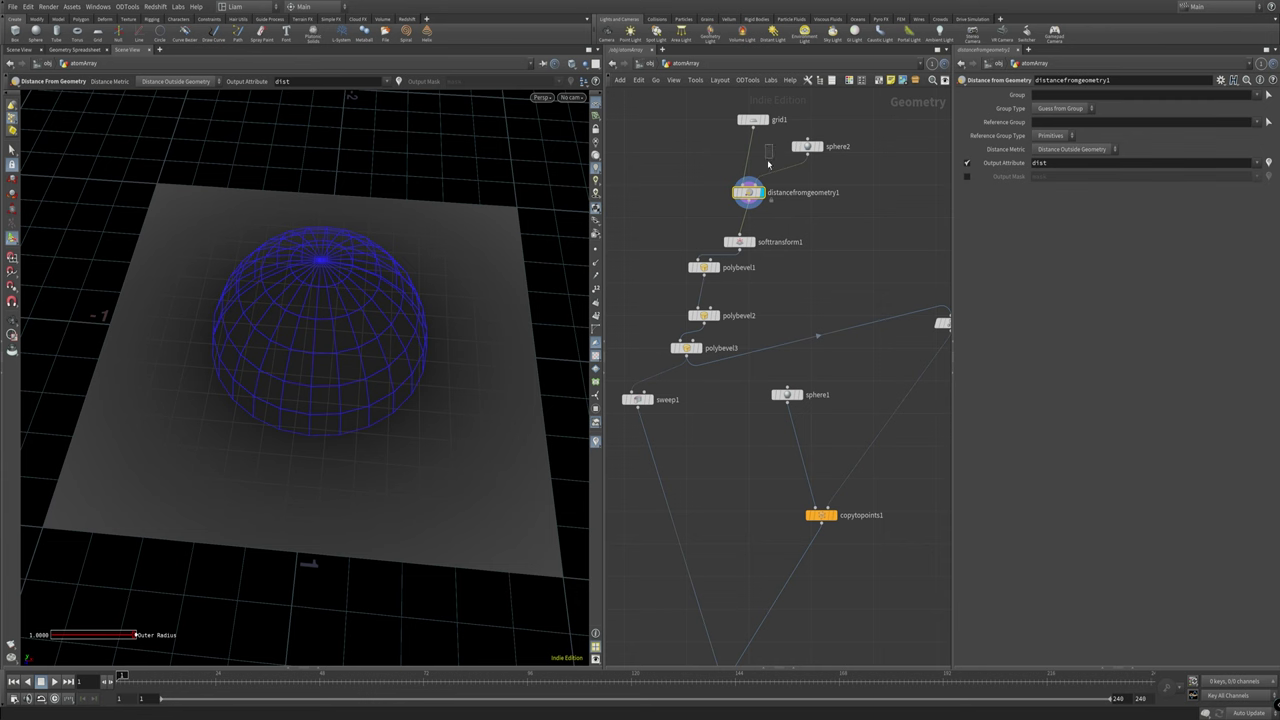
pyautogui.click(808, 147)
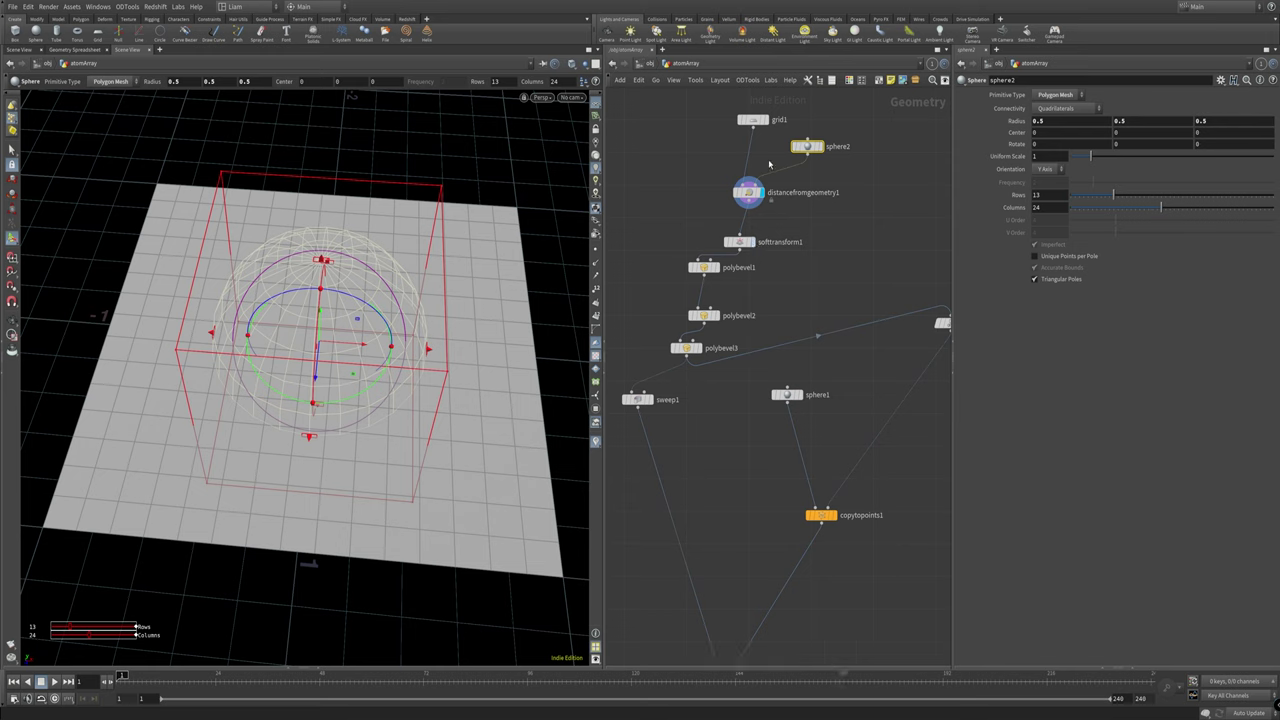
pyautogui.click(752, 120)
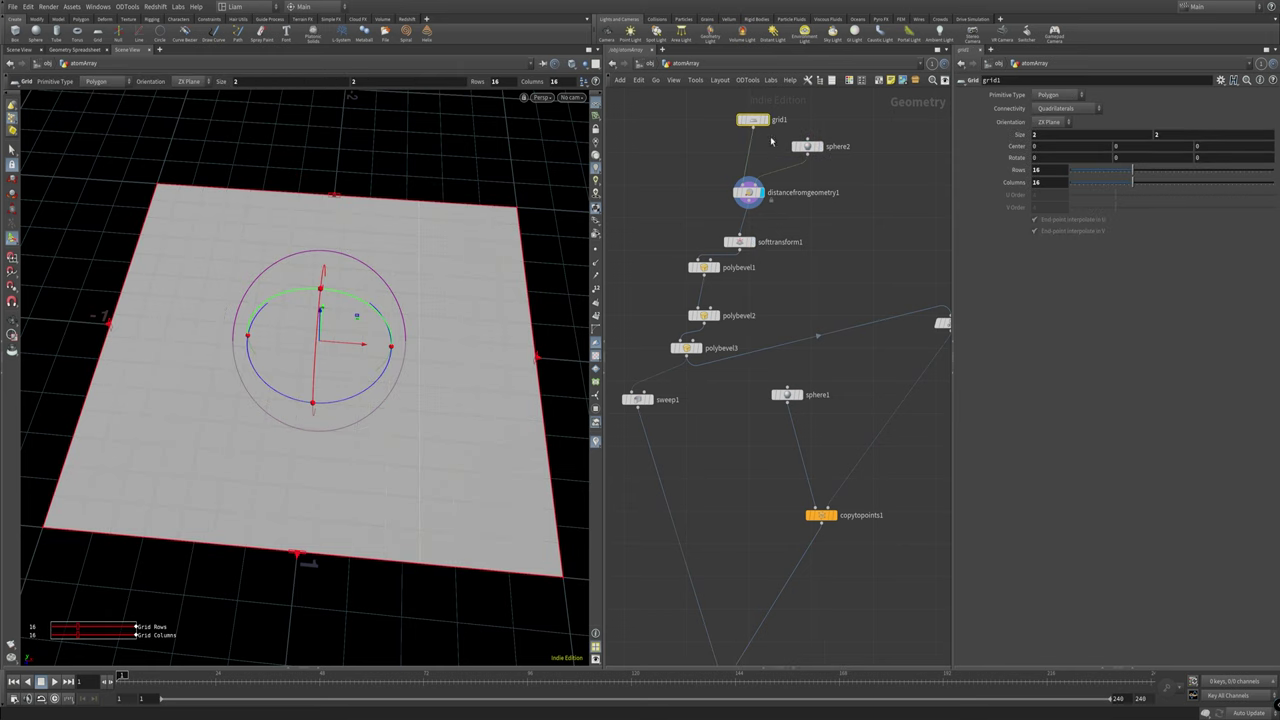
# Step: Delete sphere2 and add a Pack node fed by grid1, with its display flag on
pyautogui.click(833, 145)
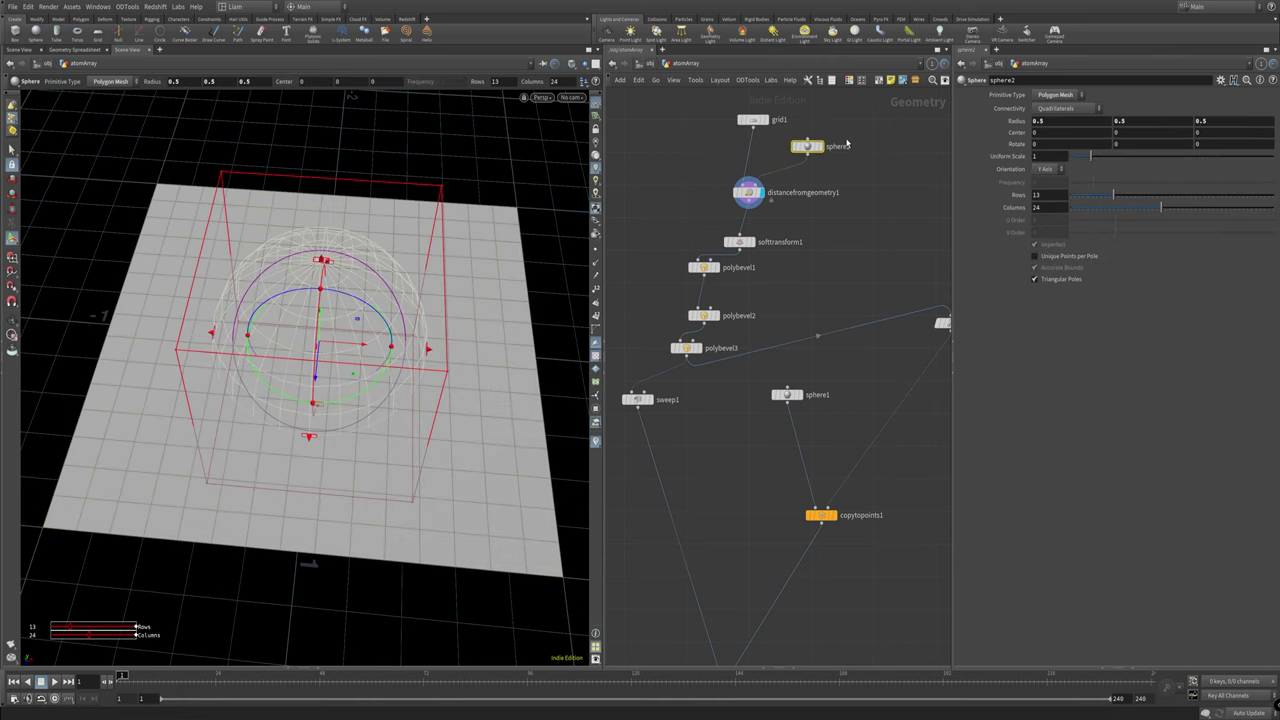
pyautogui.press('Delete')
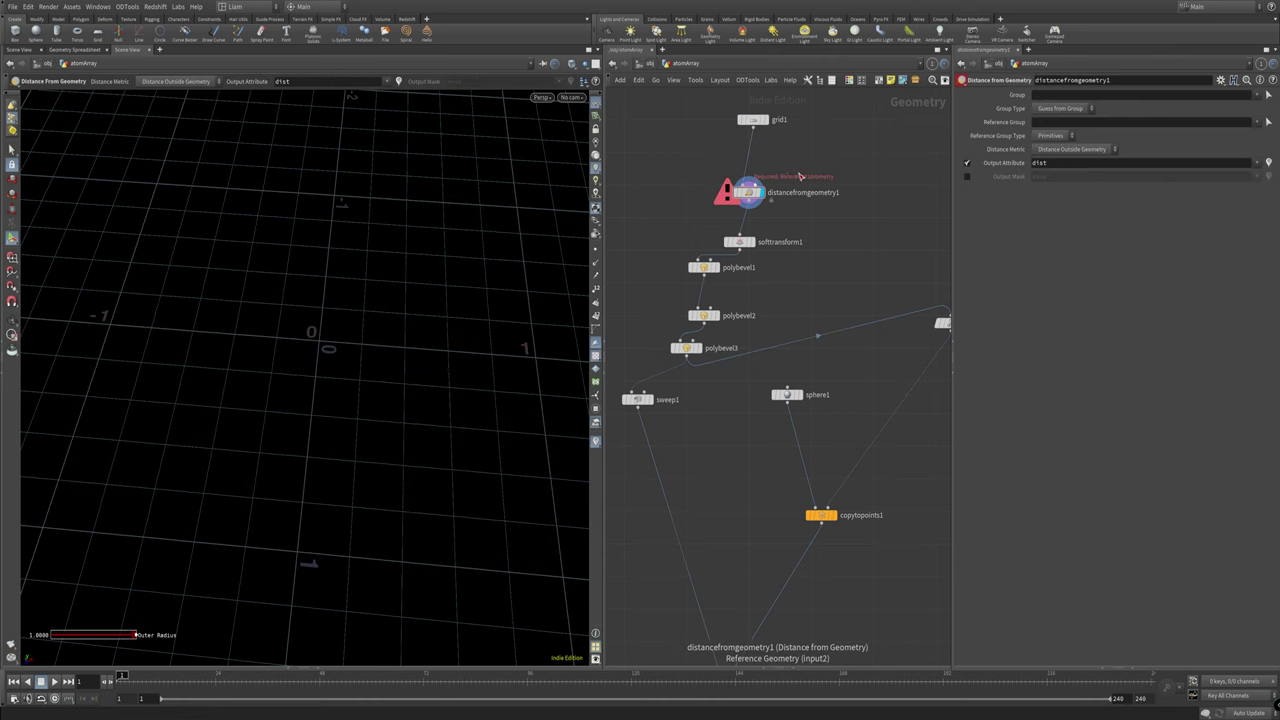
pyautogui.press('Tab')
pyautogui.write('pack')
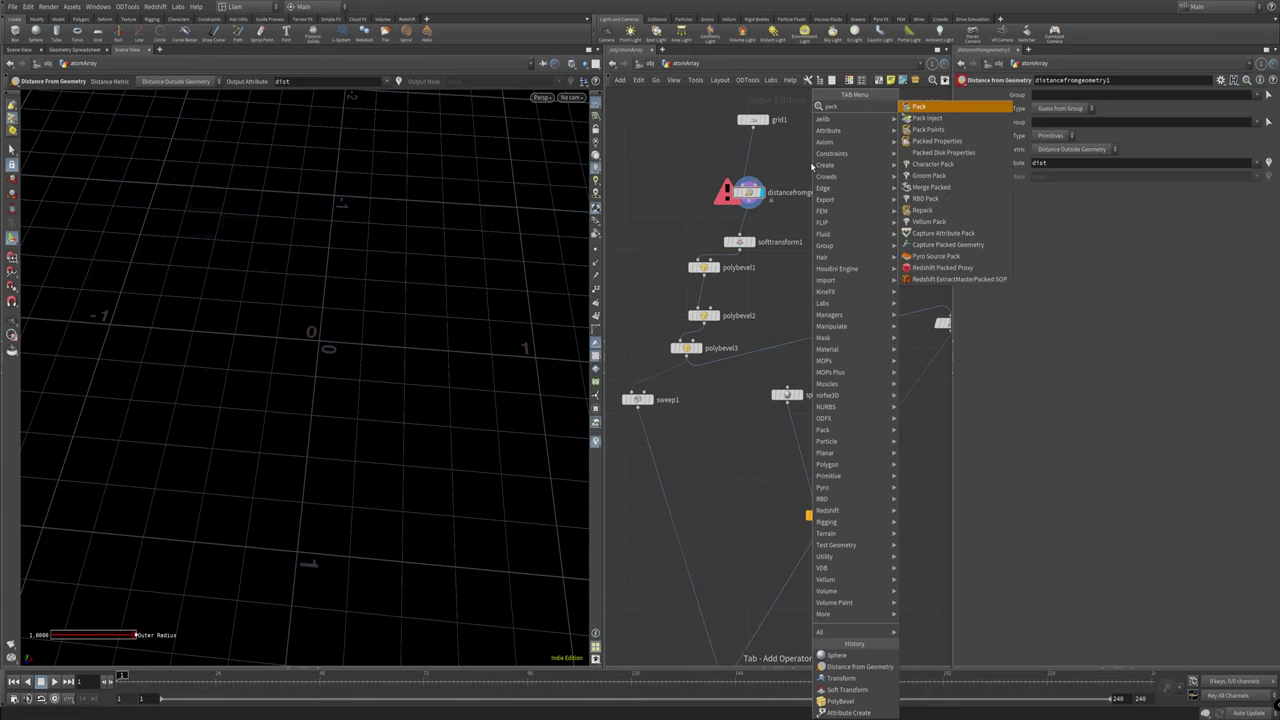
pyautogui.press('Return')
pyautogui.click(812, 163)
pyautogui.moveTo(753, 127); pyautogui.dragTo(811, 153)
pyautogui.click(827, 170)
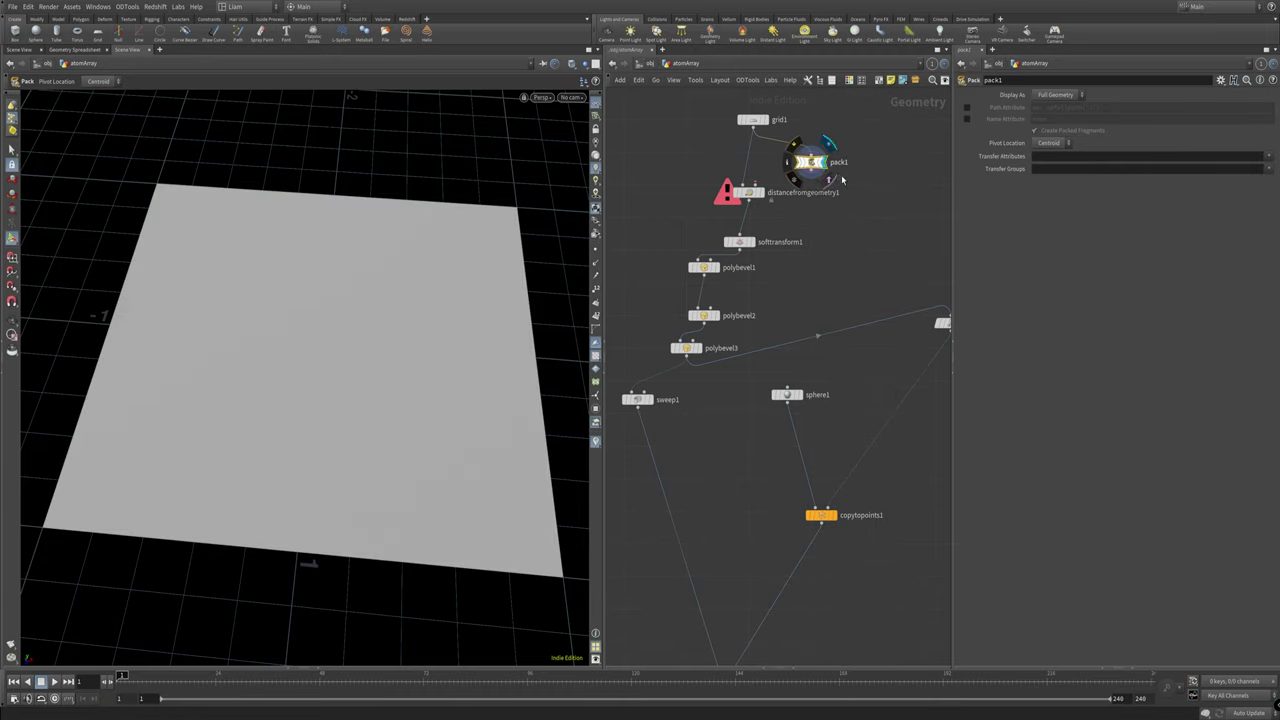
pyautogui.click(762, 121)
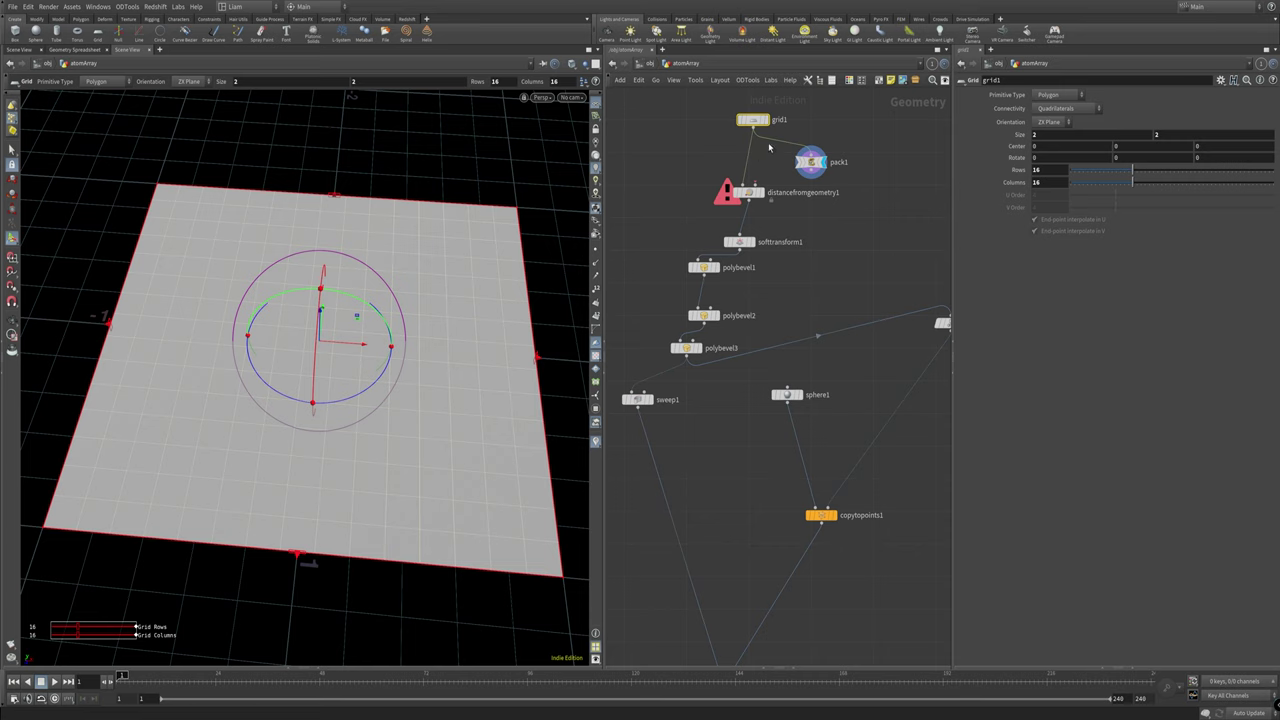
# Step: Compare the grid1 and pack1 info popups, then show pack1's parameters
pyautogui.middleClick(760, 121)
pyautogui.middleClick(820, 162)
pyautogui.middleClick(765, 120)
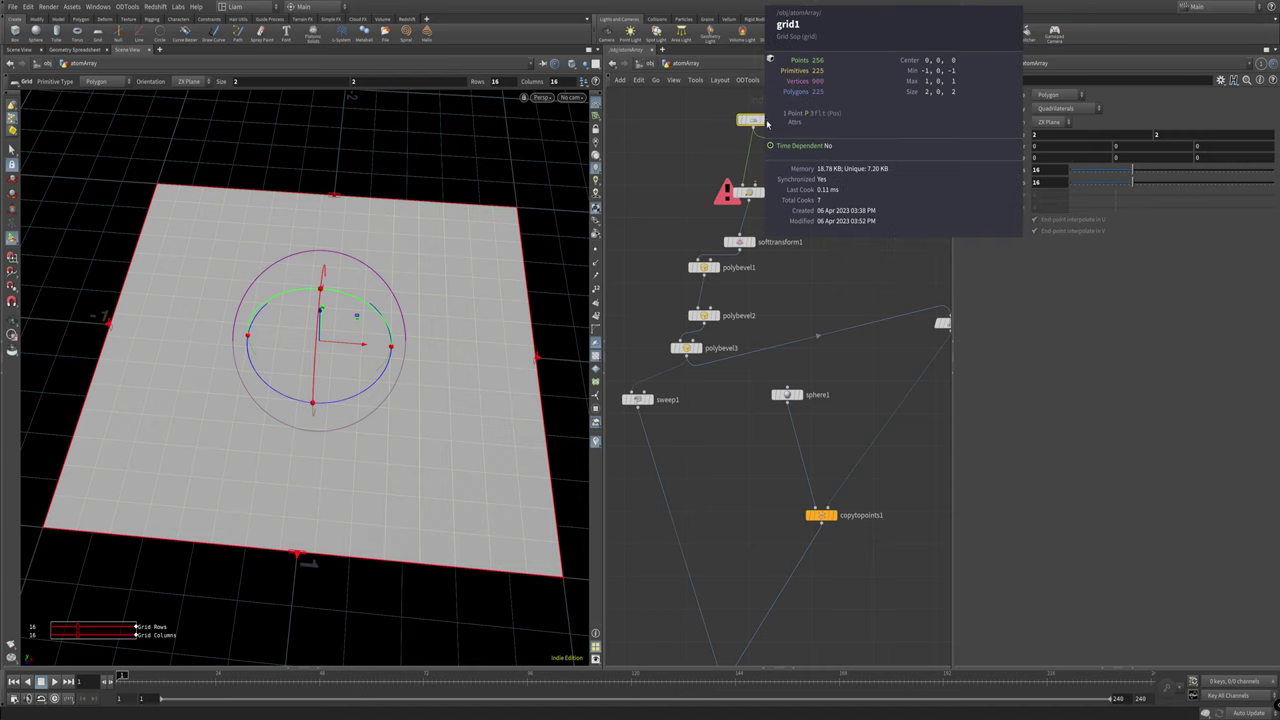
pyautogui.middleClick(818, 163)
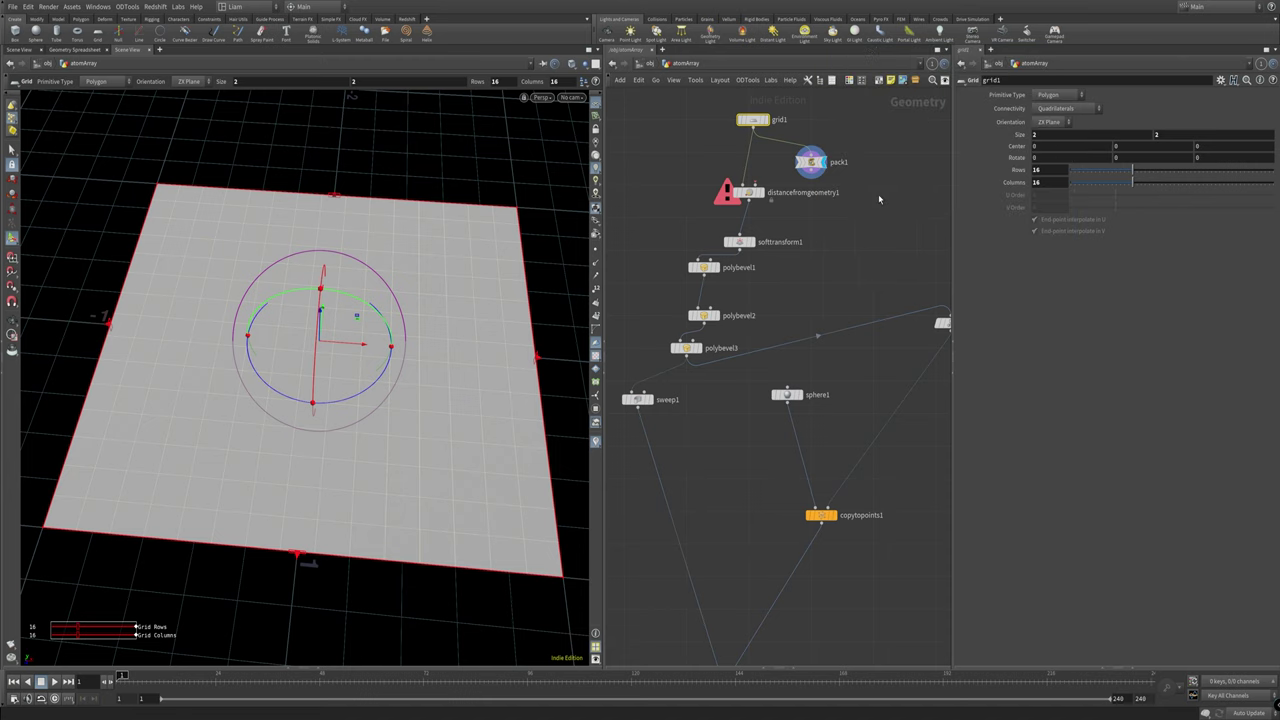
pyautogui.click(810, 162)
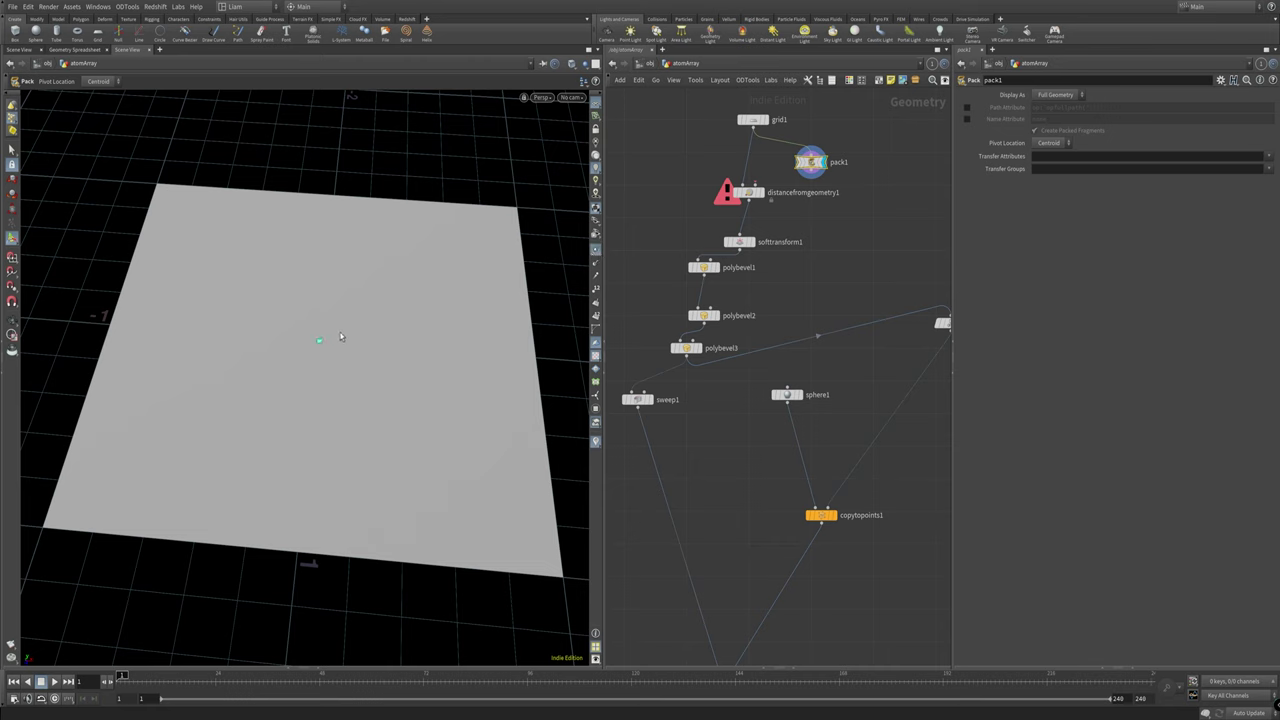
# Step: Set grid1's Size to 4.2 by 3.8
pyautogui.click(760, 193)
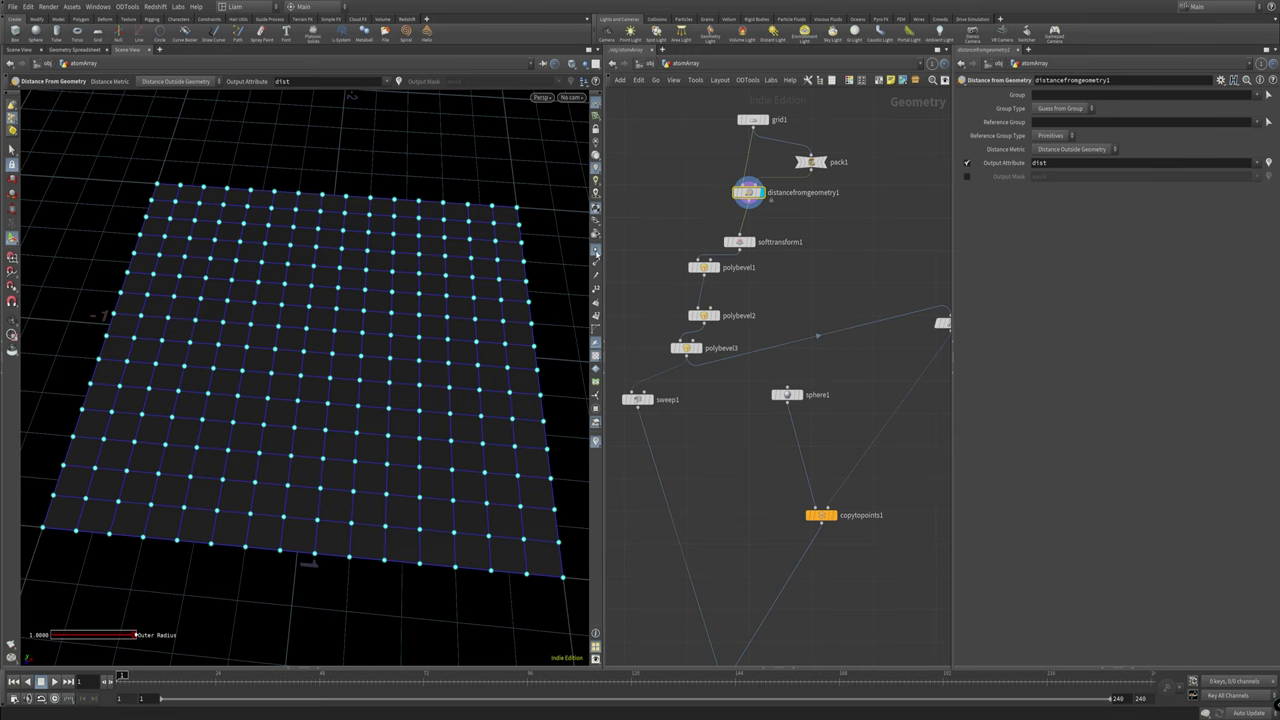
pyautogui.click(752, 119)
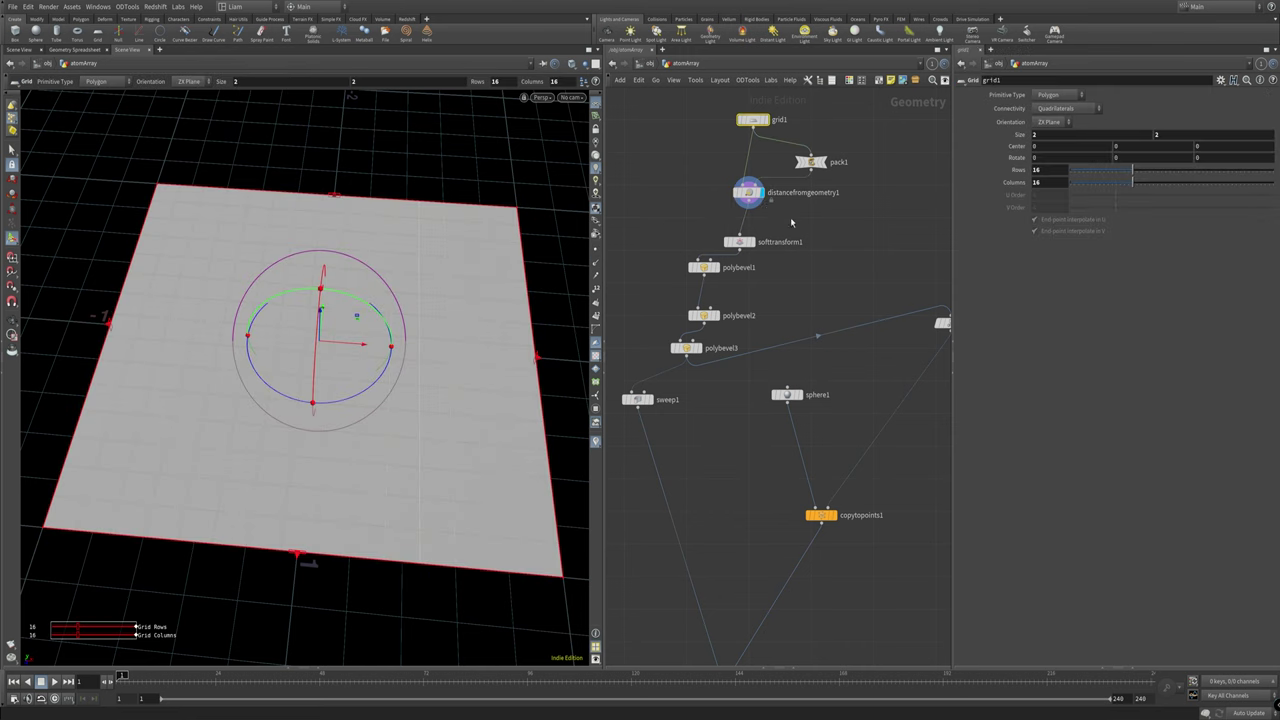
pyautogui.click(752, 192)
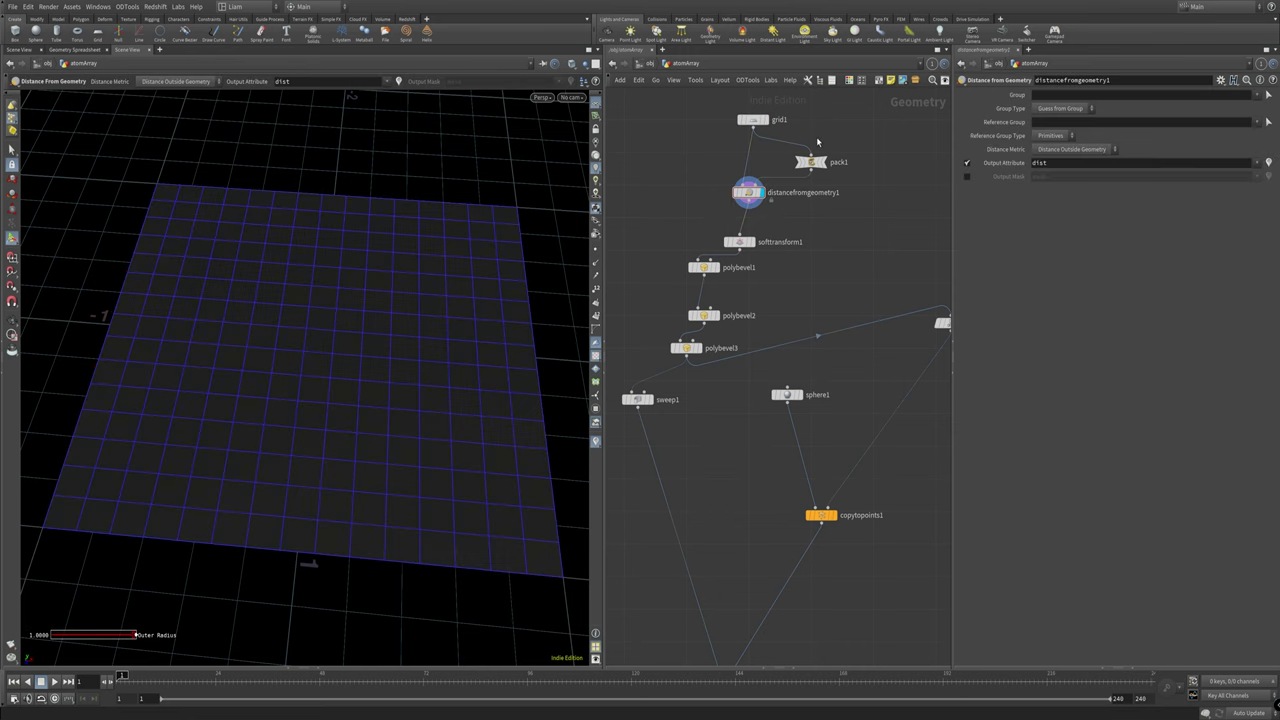
pyautogui.click(752, 119)
pyautogui.moveTo(1056, 135); pyautogui.dragTo(1215, 135, button='middle')
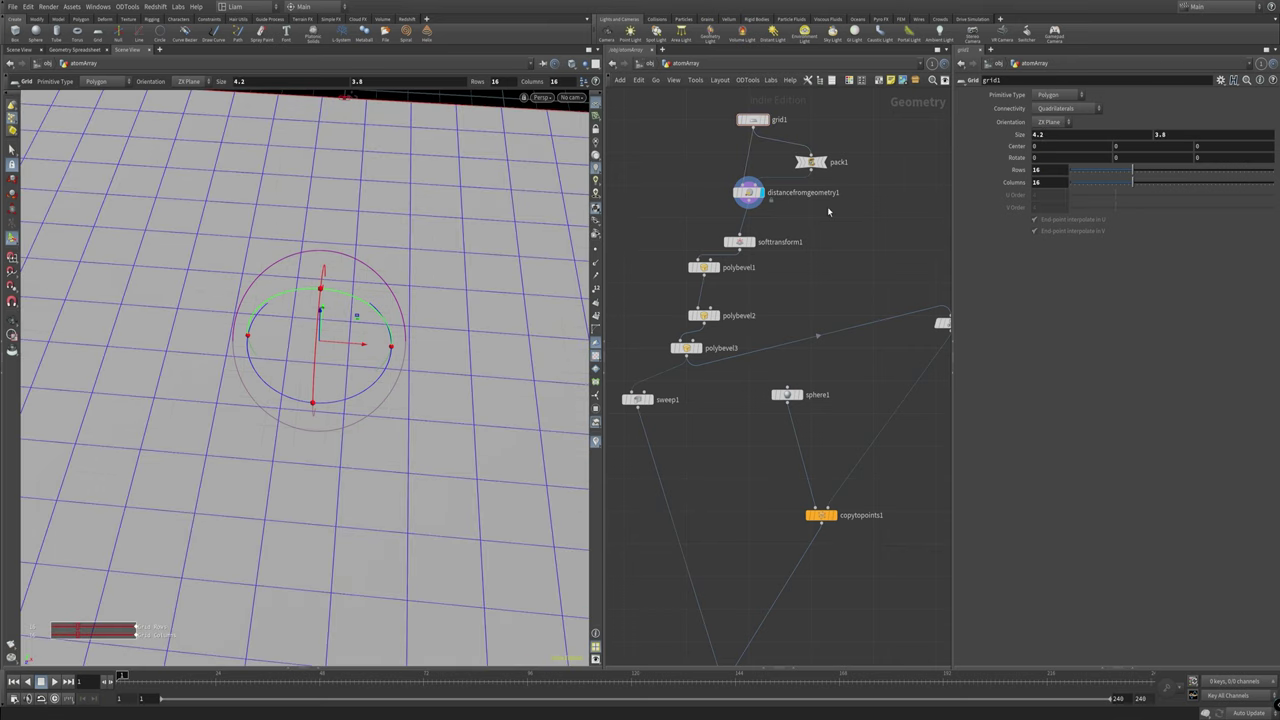
# Step: Toggle pack1's display, redisplay distancefromgeometry1, and turn off the distance colouring
pyautogui.click(811, 161)
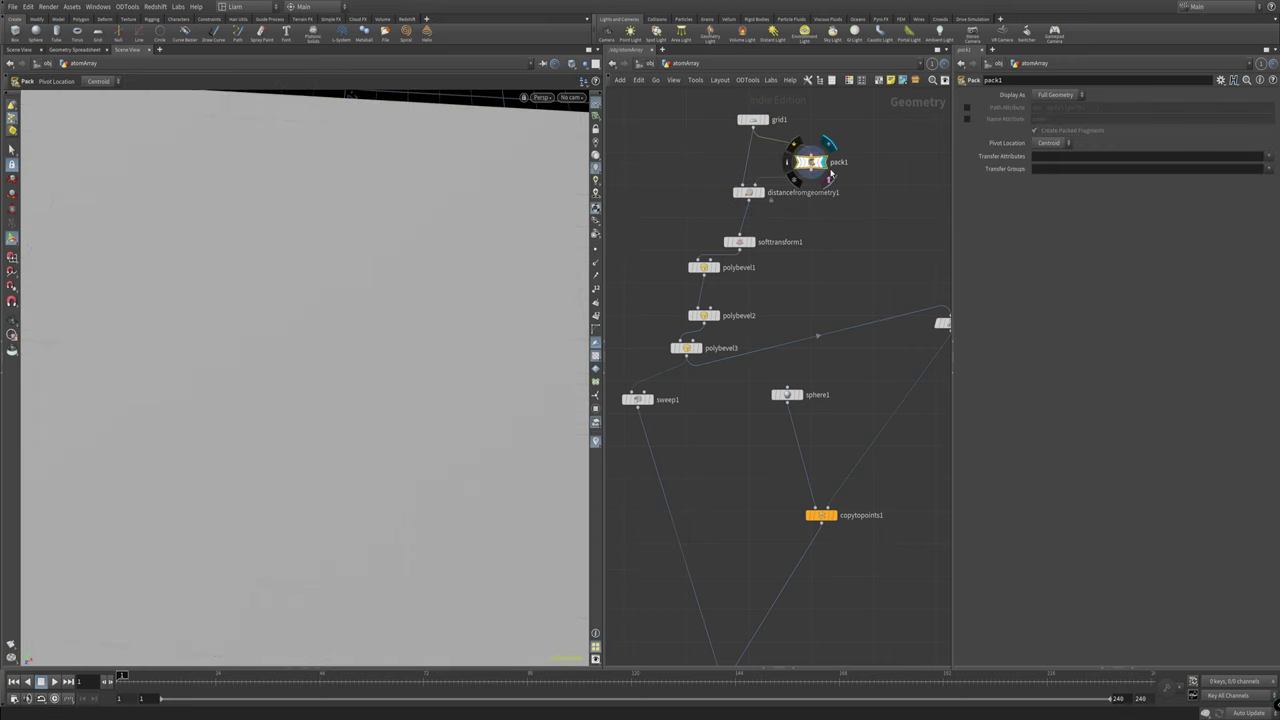
pyautogui.click(828, 145)
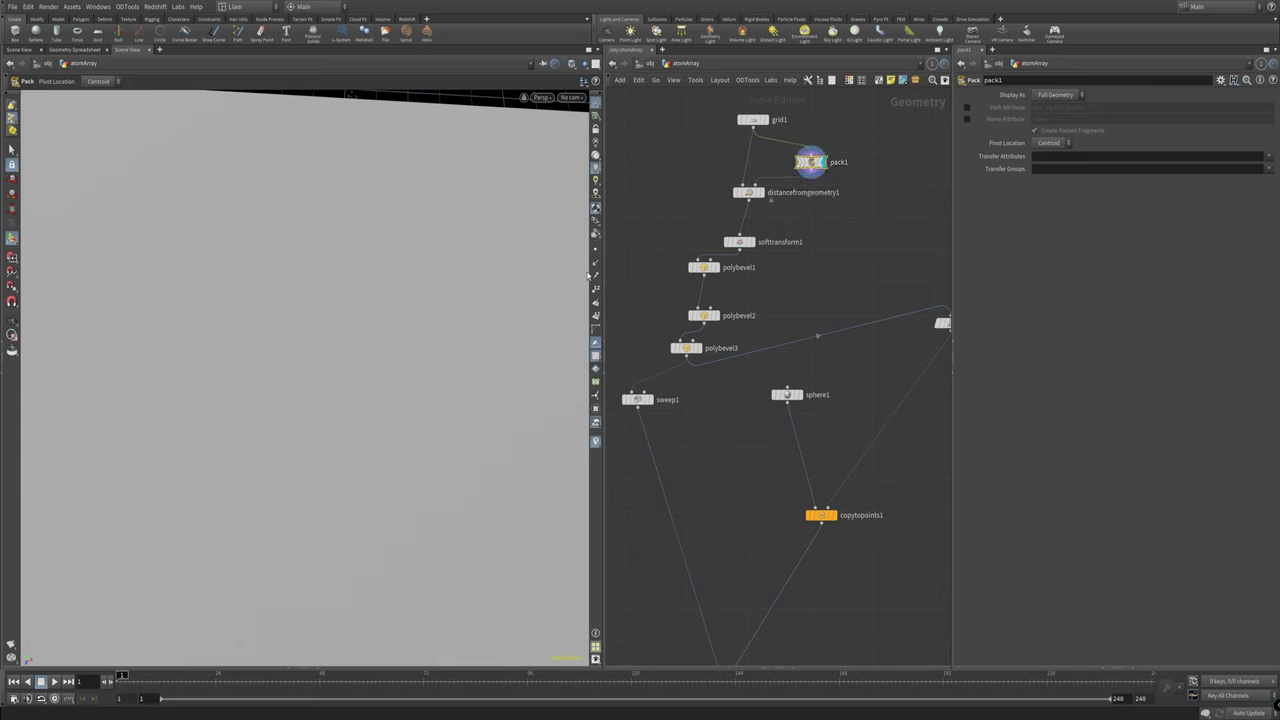
pyautogui.click(766, 177)
pyautogui.click(745, 192)
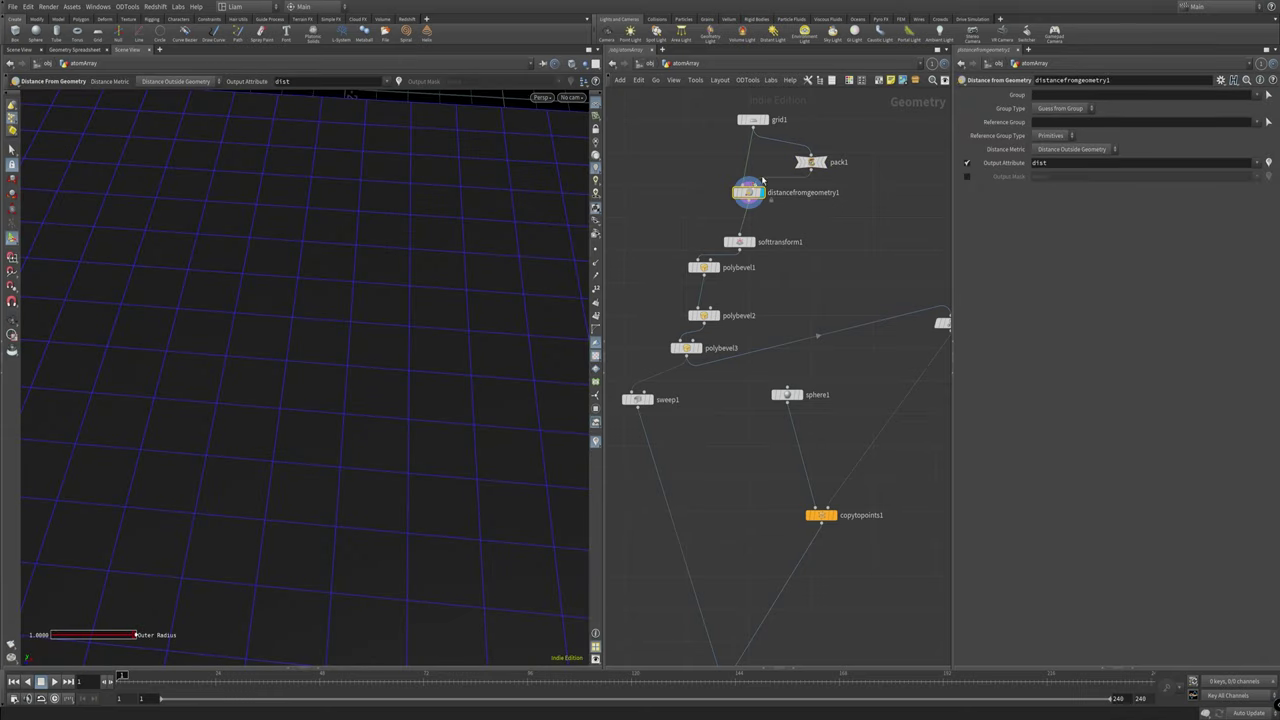
pyautogui.scroll(-5, 280, 391)
pyautogui.scroll(2, 226, 469)
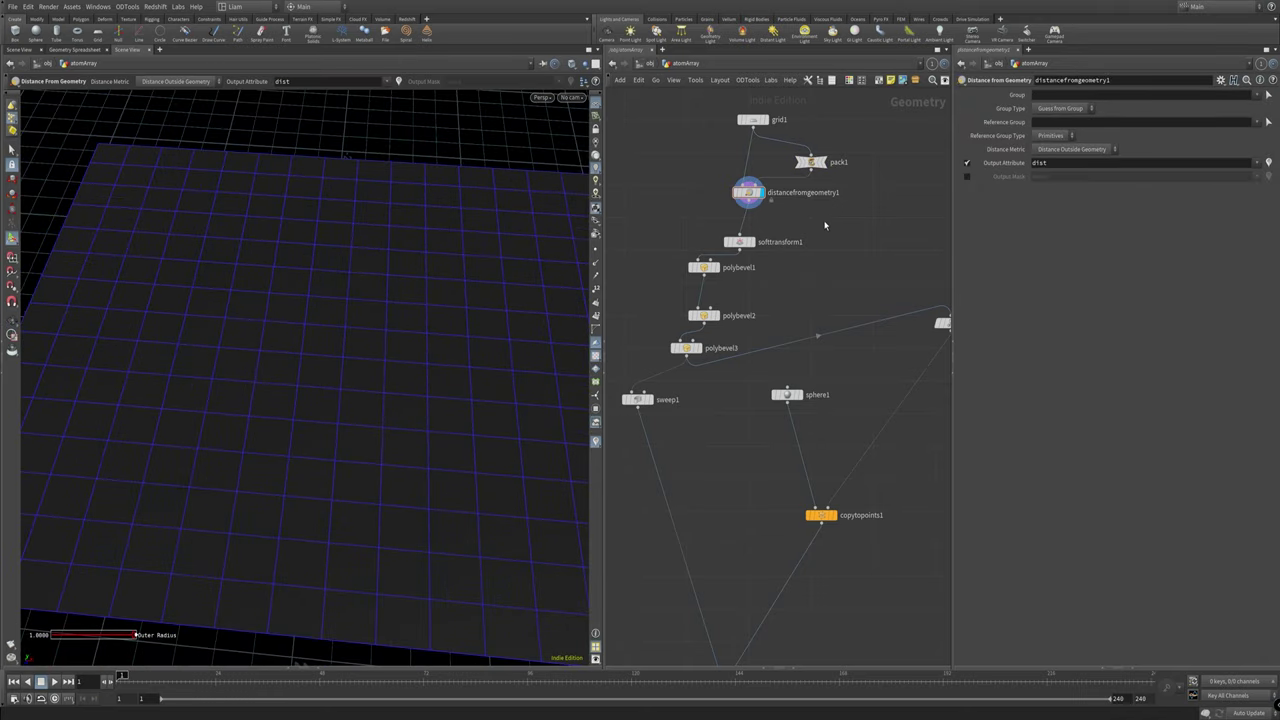
pyautogui.click(595, 441)
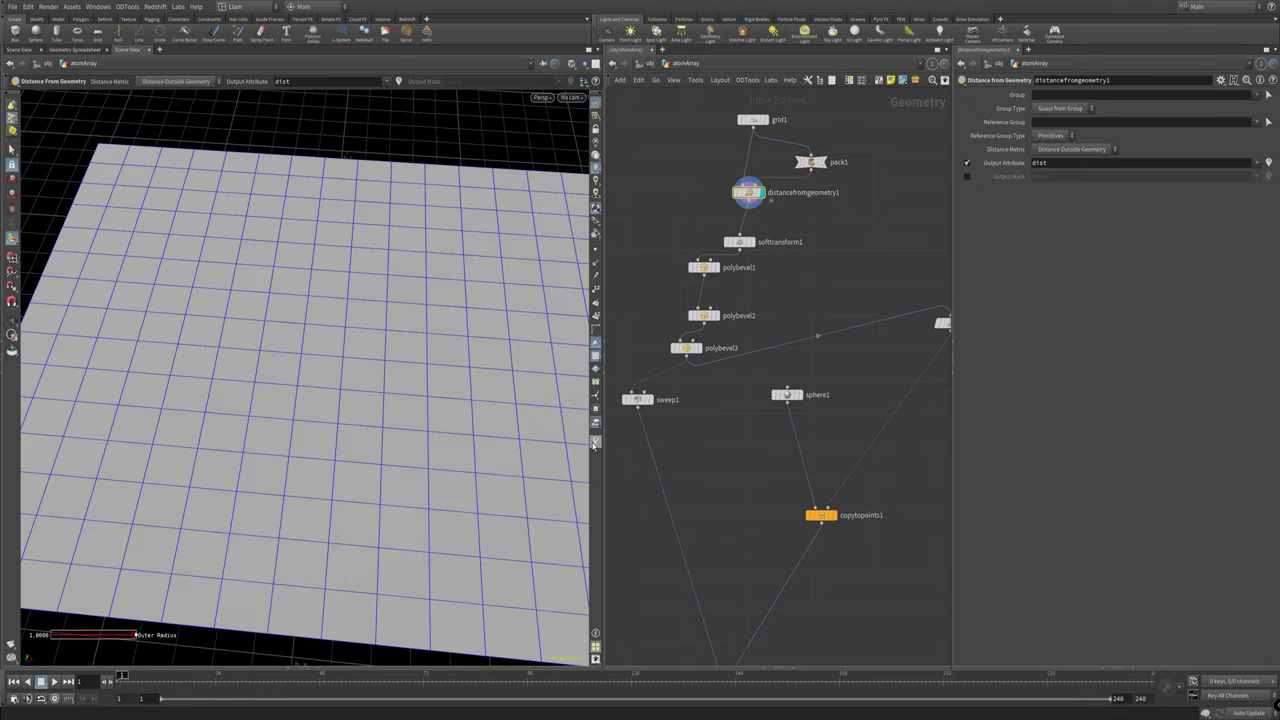
# Step: Give the dist visualizer the purple-magenta-yellow colour ramp preset and close its editor
pyautogui.click(595, 441)
pyautogui.rightClick(596, 441)
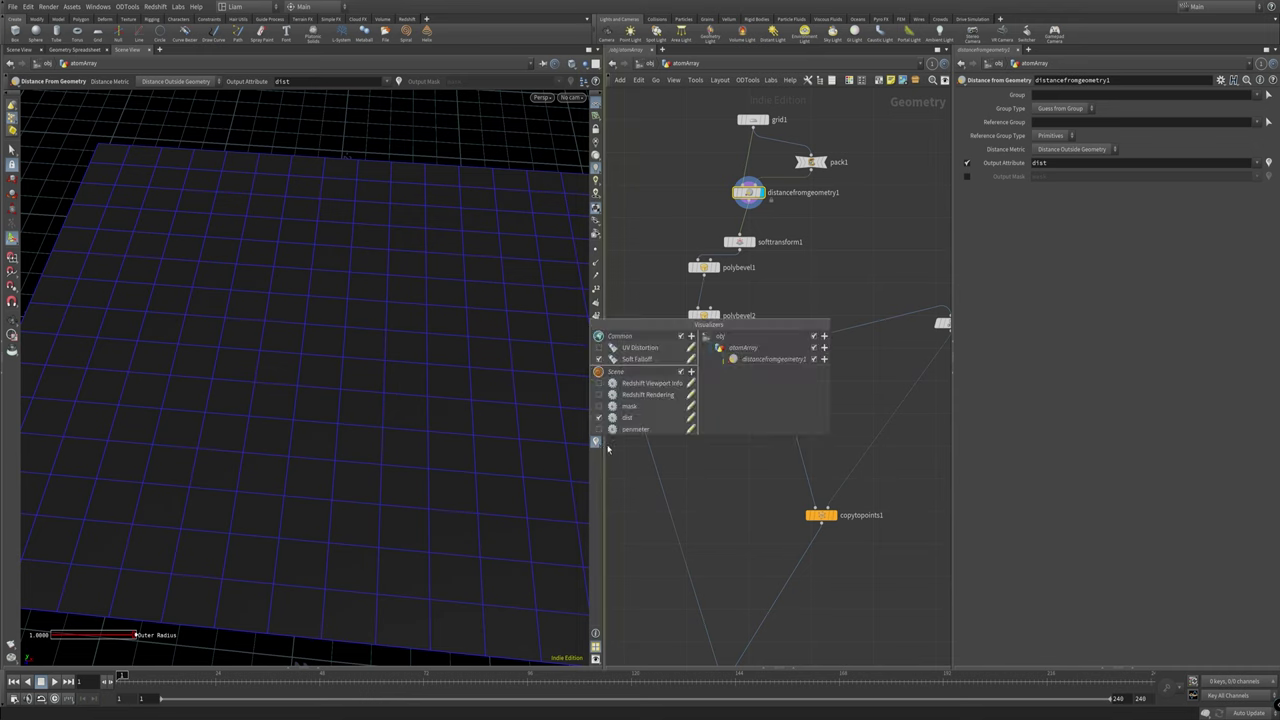
pyautogui.click(690, 417)
pyautogui.press('Escape')
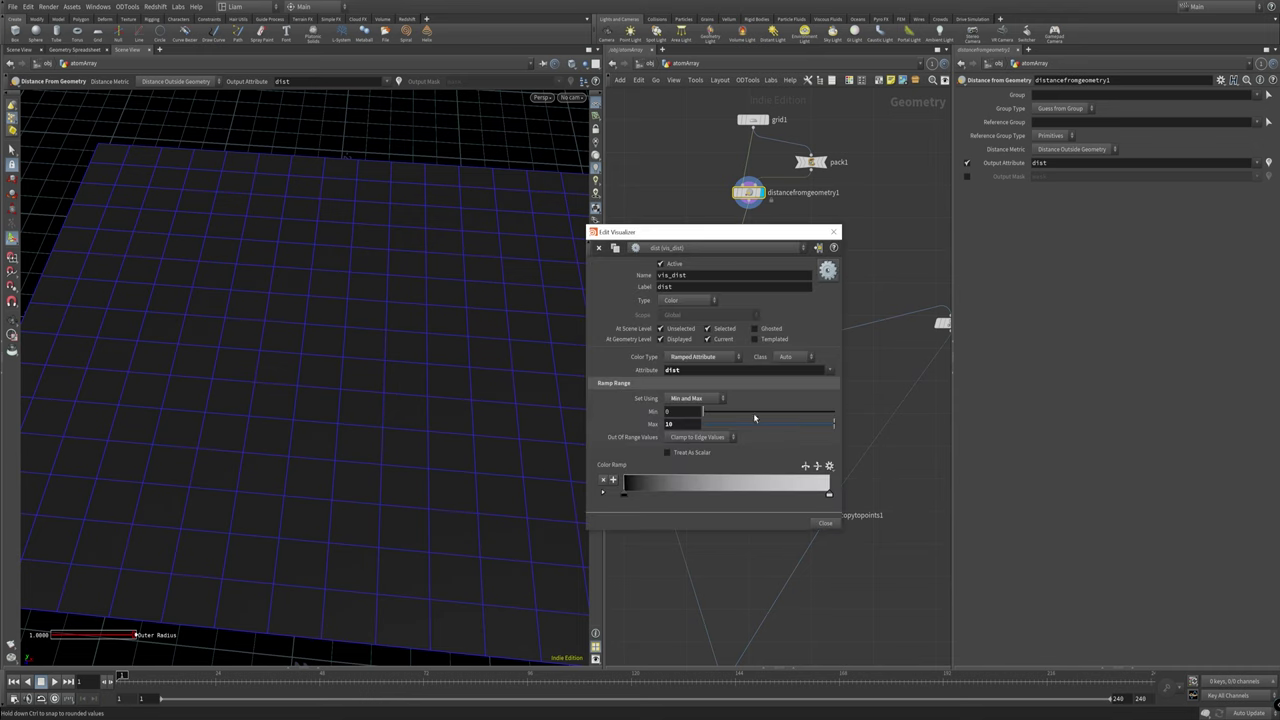
pyautogui.click(829, 466)
pyautogui.click(839, 485)
pyautogui.click(829, 466)
pyautogui.click(845, 550)
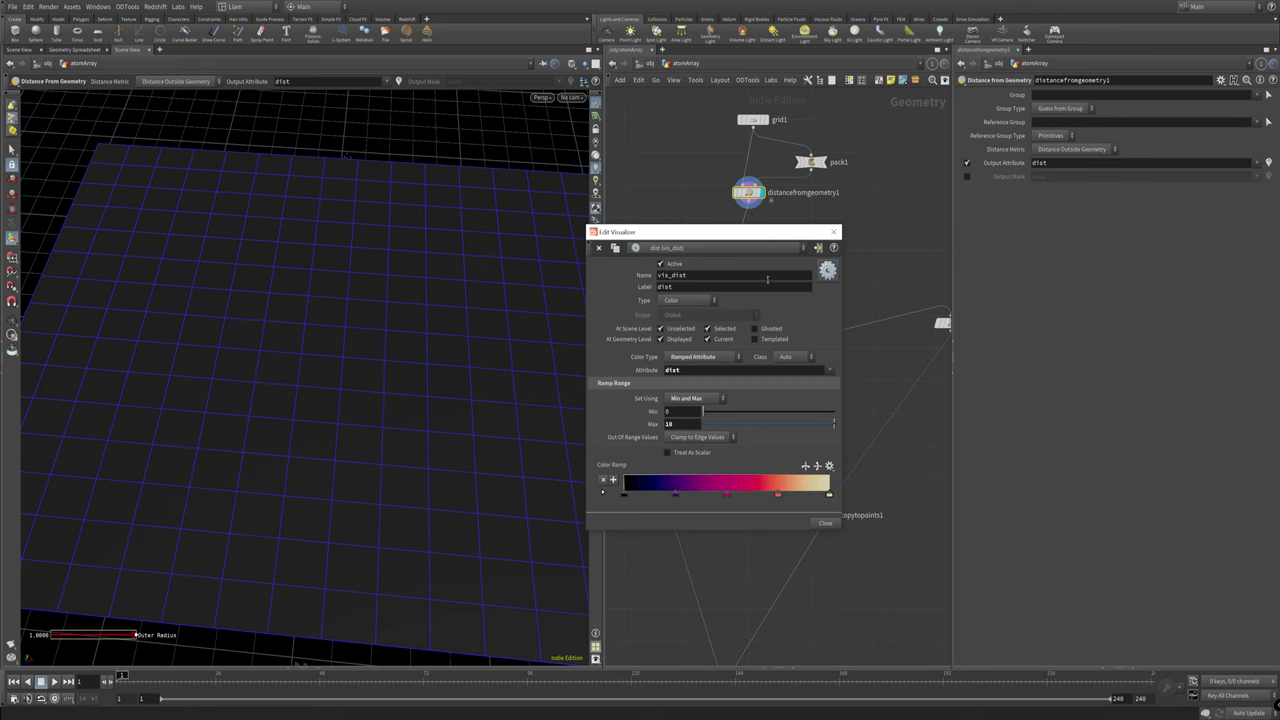
pyautogui.click(834, 231)
pyautogui.press('Return')
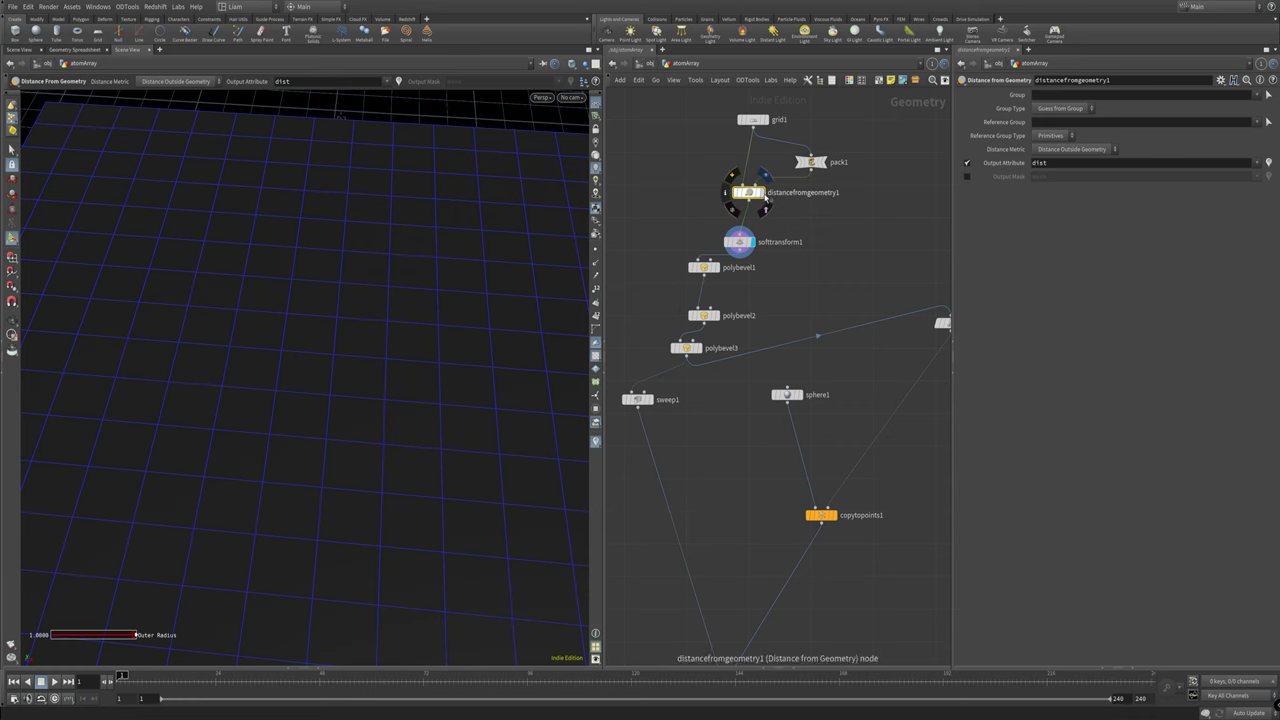
# Step: Orbit onto the grid plane and toggle the dist colour visualization on and off
pyautogui.click(178, 7)
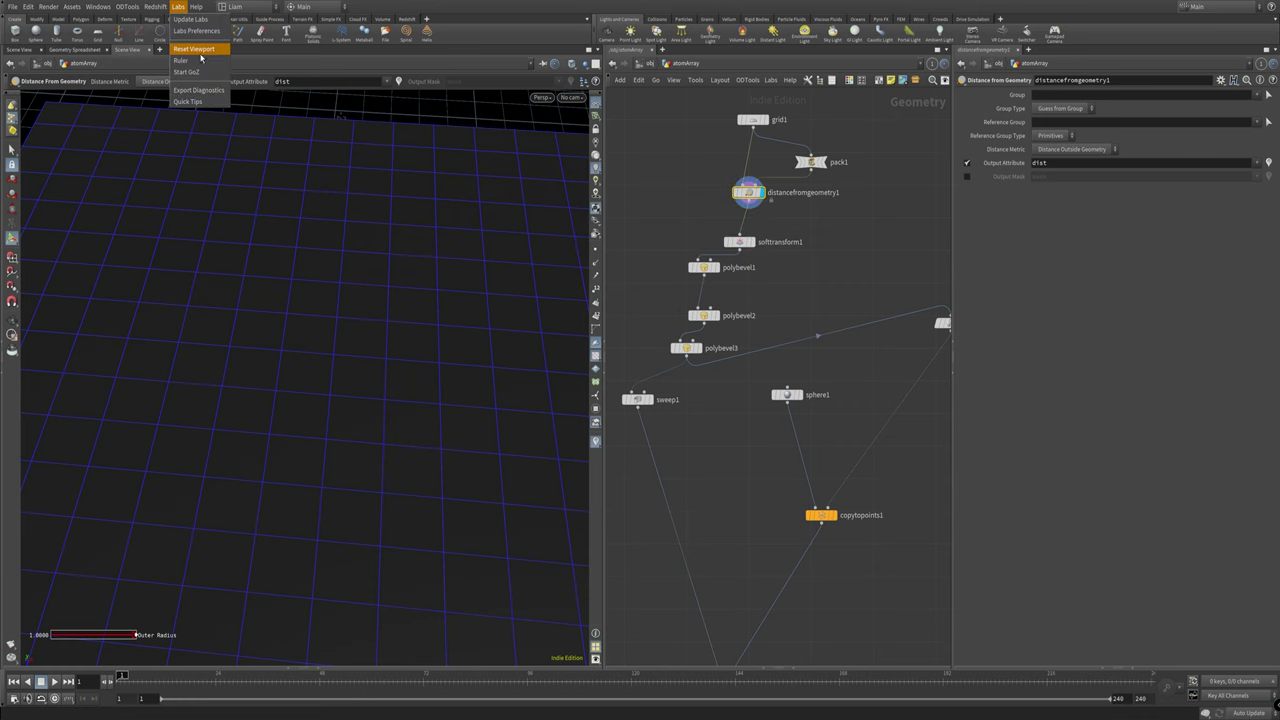
pyautogui.click(263, 90)
pyautogui.press('Escape')
pyautogui.moveTo(377, 246); pyautogui.dragTo(387, 363)
pyautogui.scroll(-3, 387, 363)
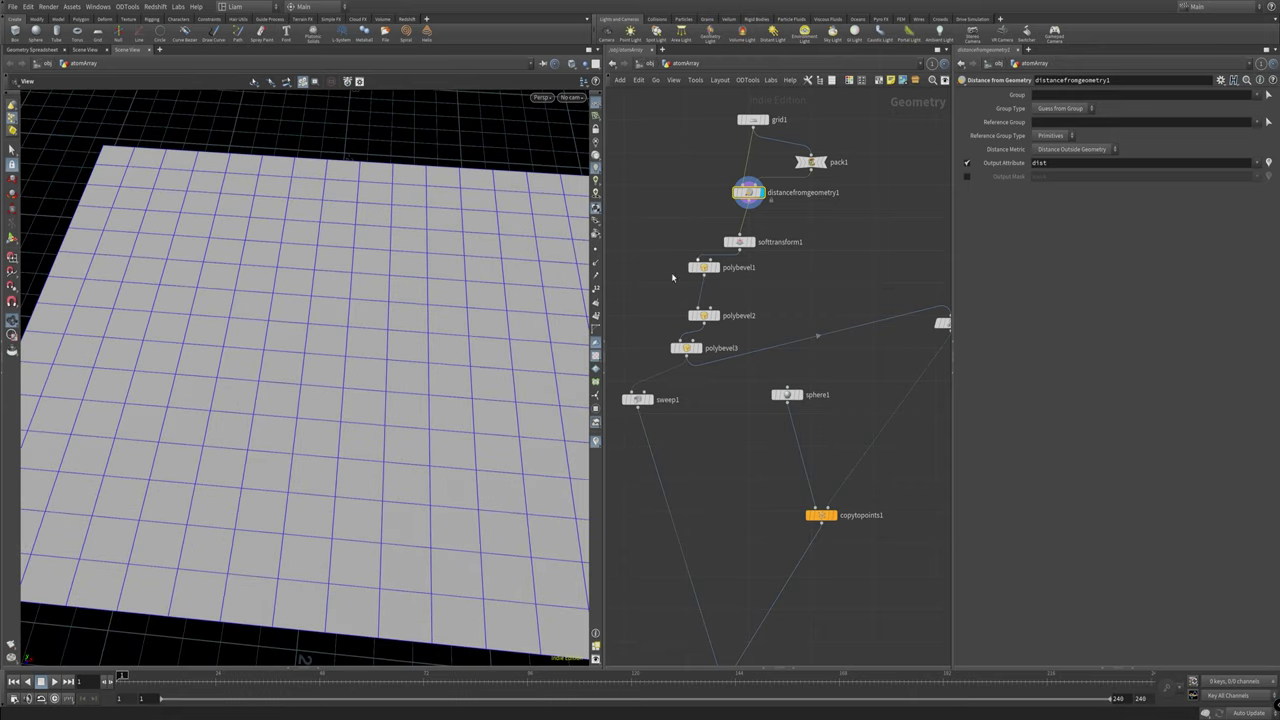
pyautogui.click(595, 443)
pyautogui.click(599, 418)
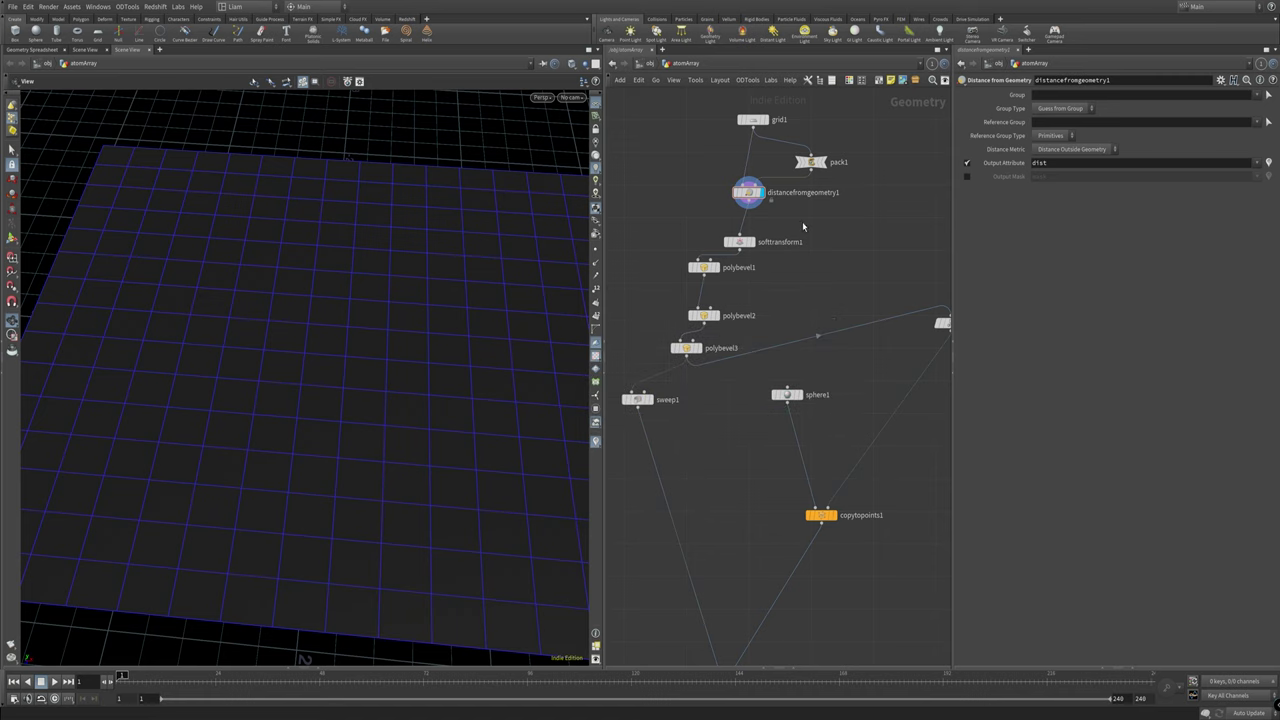
pyautogui.click(1270, 163)
pyautogui.click(1270, 163)
pyautogui.click(1270, 163)
# Step: Set grid1's Size to 2 by 2
pyautogui.click(752, 119)
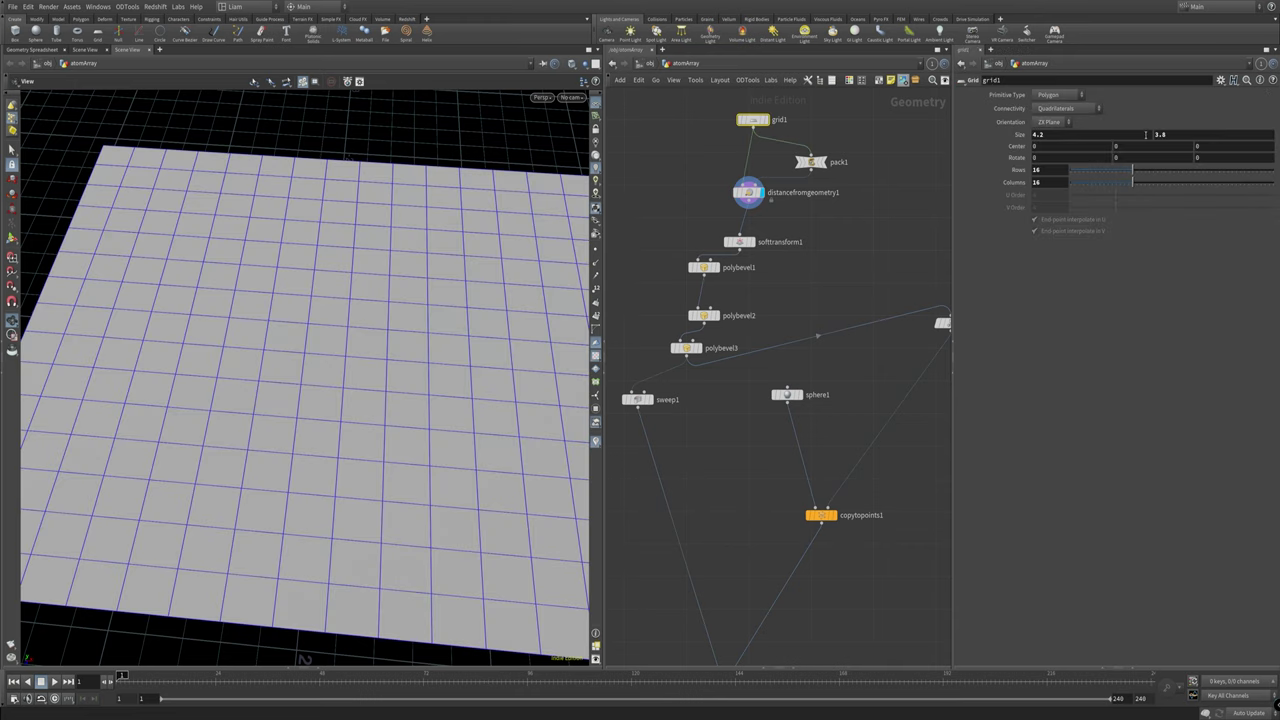
pyautogui.click(1083, 136)
pyautogui.write('2')
pyautogui.press('Tab')
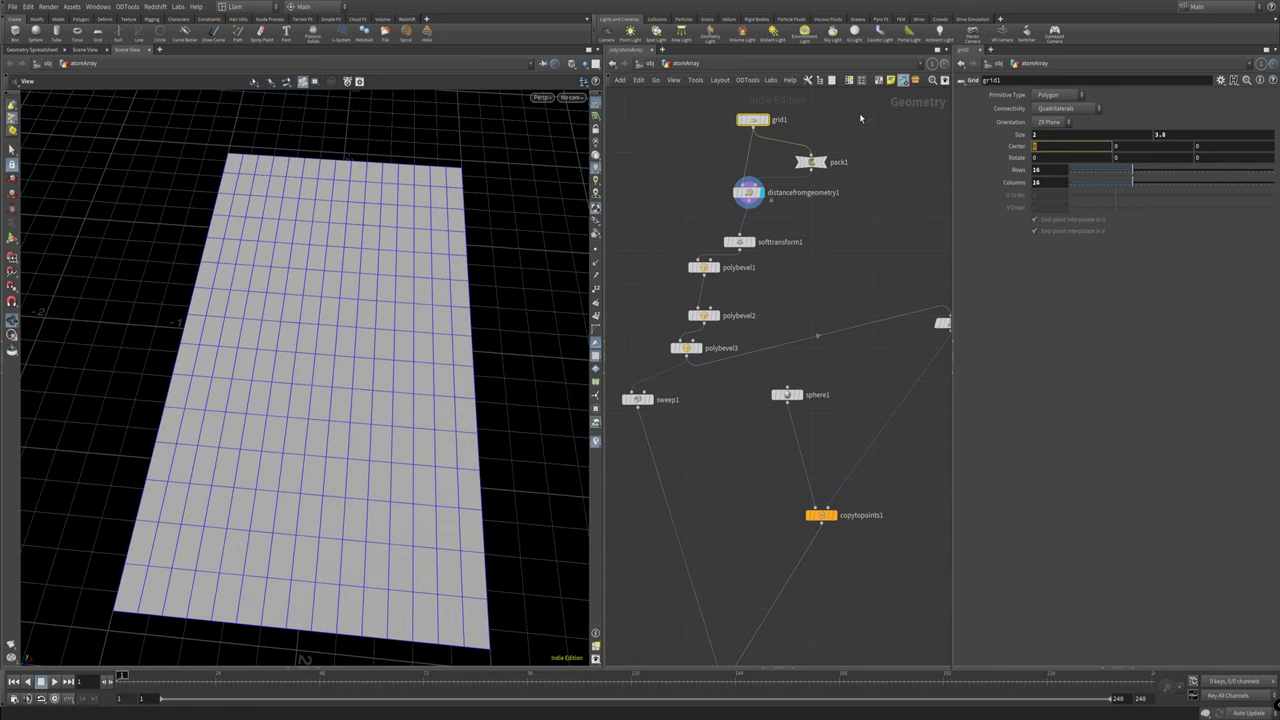
pyautogui.hotkey('shift', 'Tab')
pyautogui.write('2')
# Step: Give grid1 4 rows and 4 columns and display softtransform1
pyautogui.press('Tab')
pyautogui.press('Tab')
pyautogui.press('Tab')
pyautogui.press('Tab')
pyautogui.press('Tab')
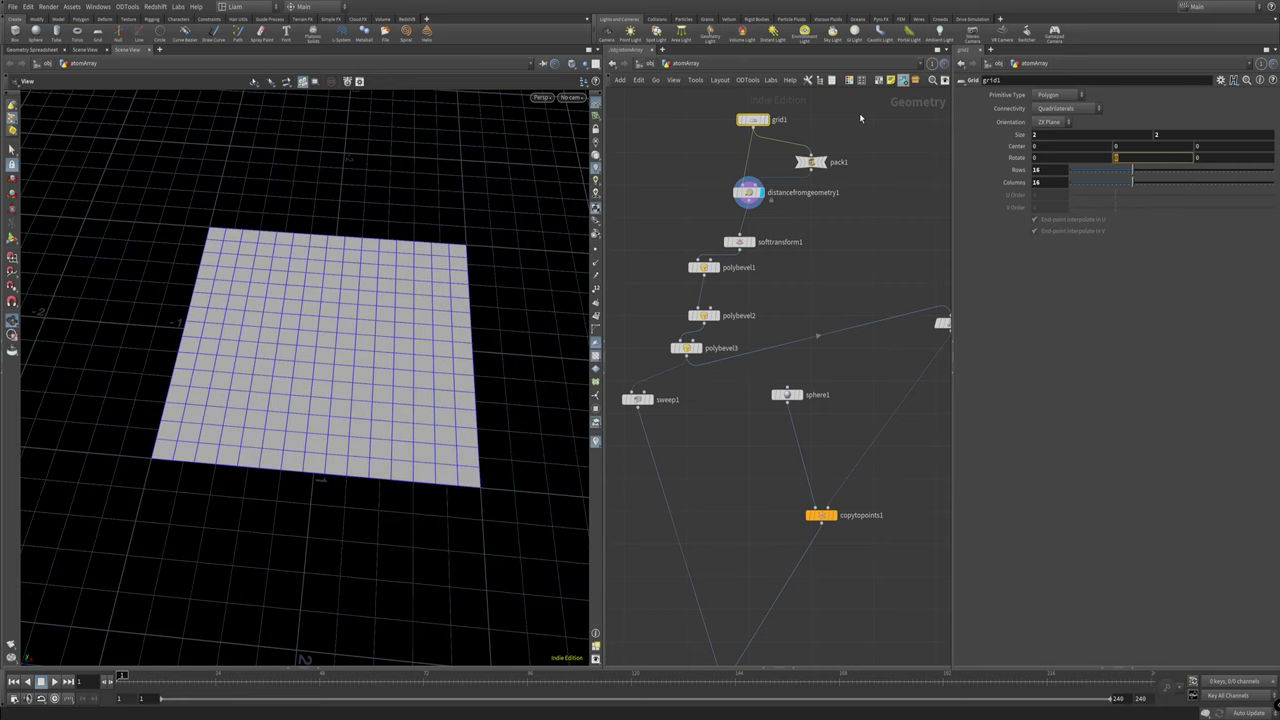
pyautogui.press('Tab')
pyautogui.press('Tab')
pyautogui.write('4')
pyautogui.press('Tab')
pyautogui.write('4')
pyautogui.press('Tab')
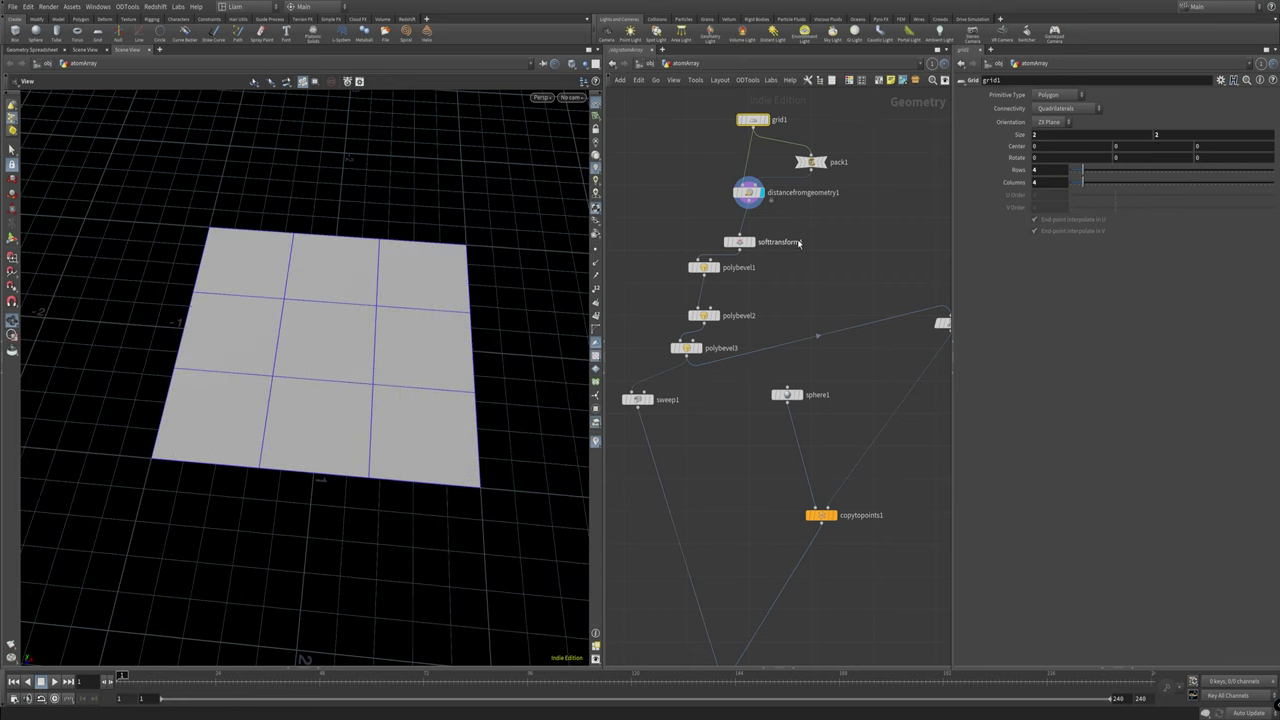
pyautogui.click(750, 242)
# Step: Lower softtransform1's Soft Radius to 0.26 and set Distance Metric to Attribute
pyautogui.click(738, 242)
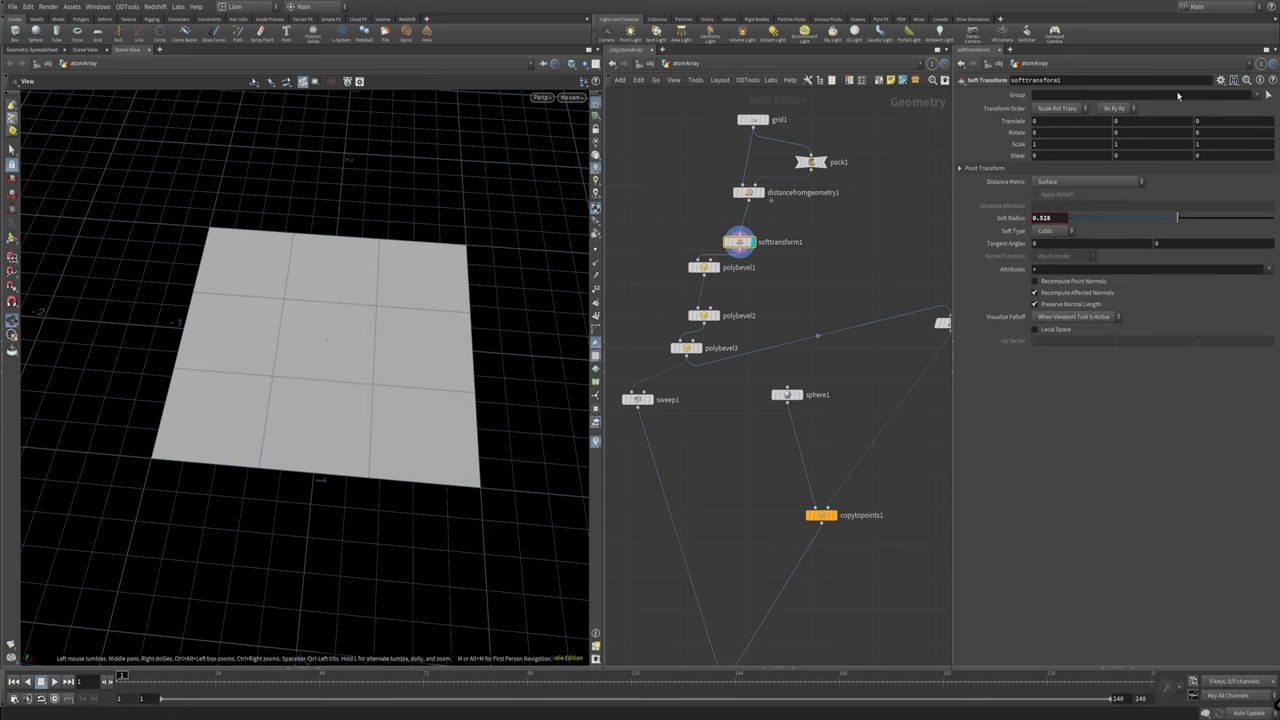
pyautogui.moveTo(1177, 217); pyautogui.dragTo(1144, 217)
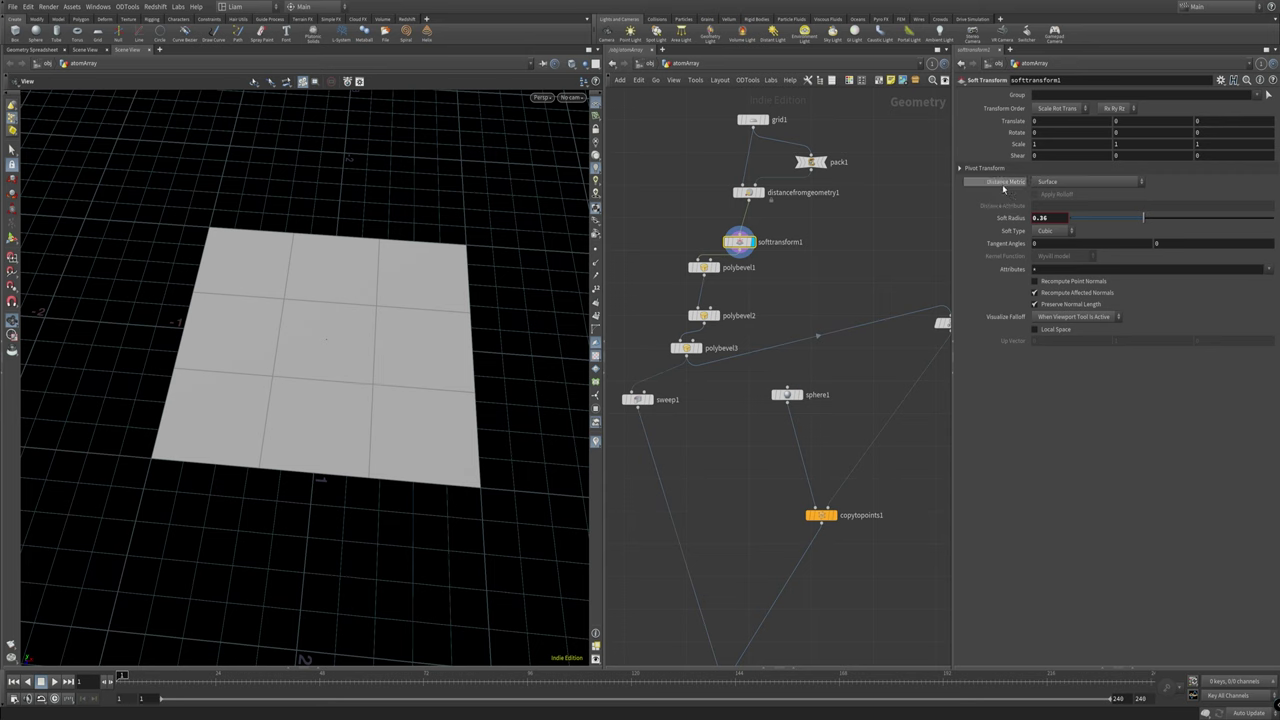
pyautogui.click(1081, 184)
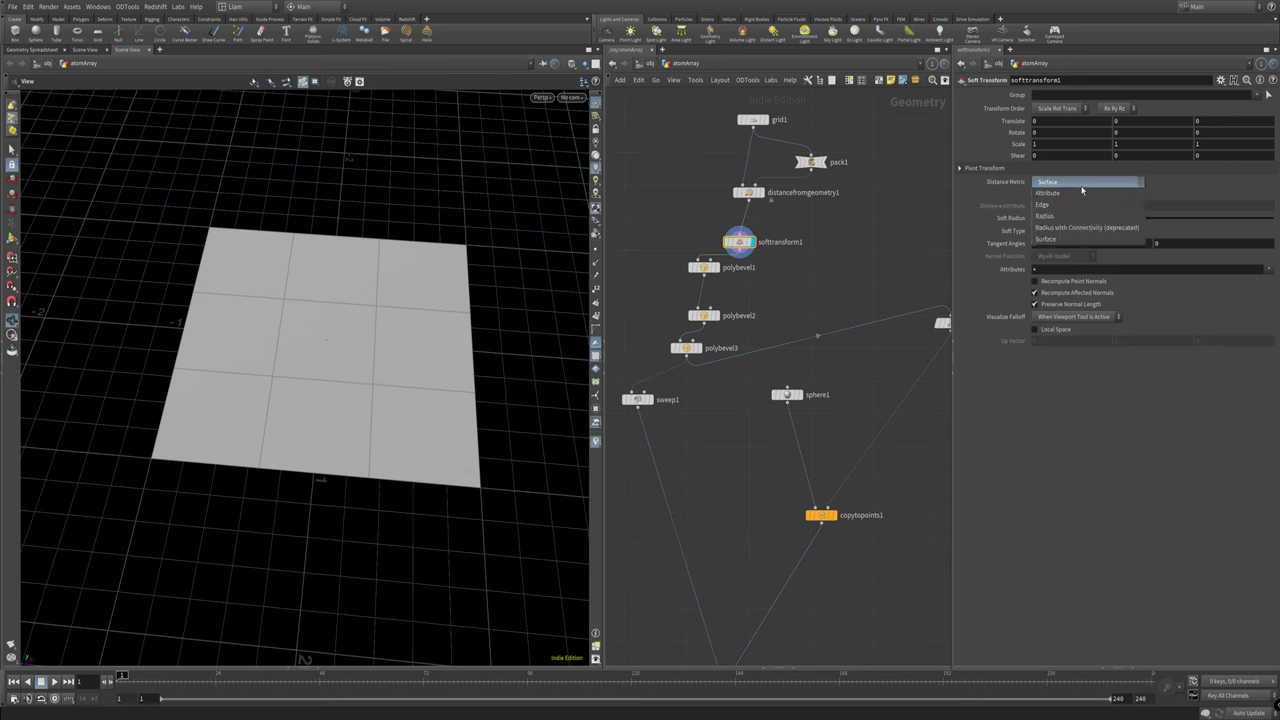
pyautogui.click(1078, 193)
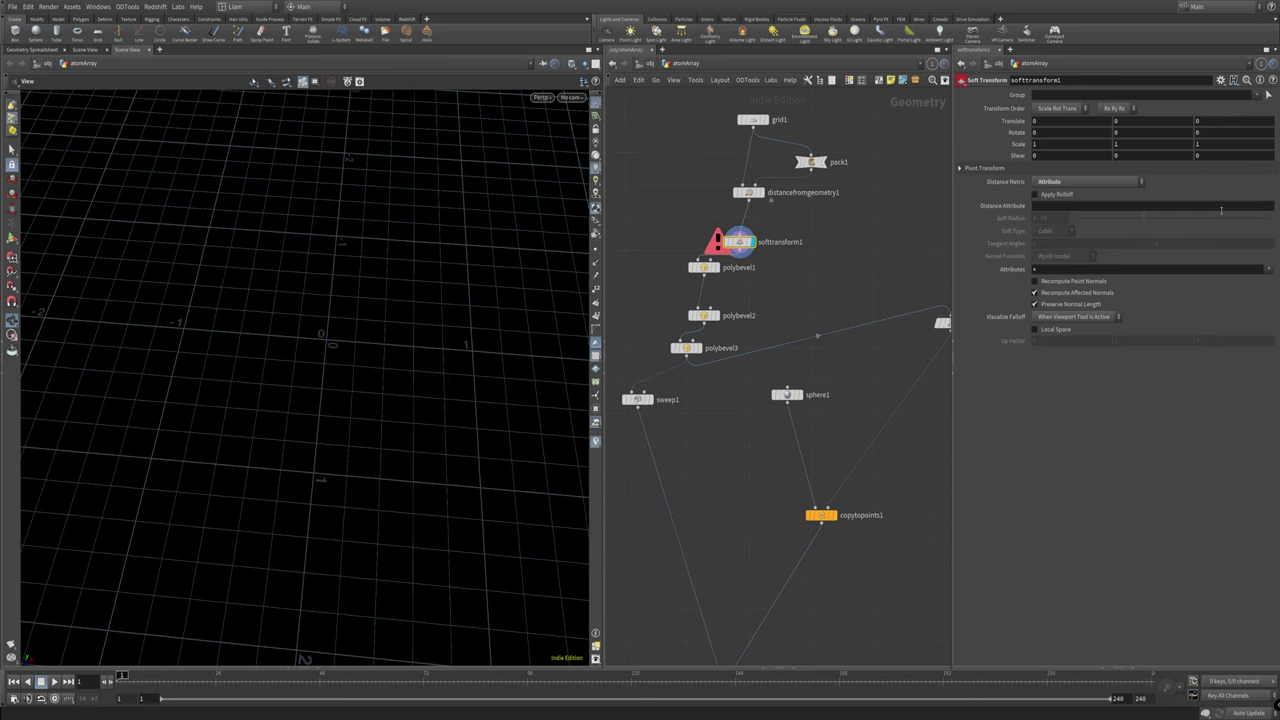
# Step: Enter lowercase dist as the Distance Attribute and push the transform up along Y
pyautogui.click(1137, 203)
pyautogui.write('DIST')
pyautogui.press('Return')
pyautogui.doubleClick(1068, 207)
pyautogui.write('dist')
pyautogui.press('Return')
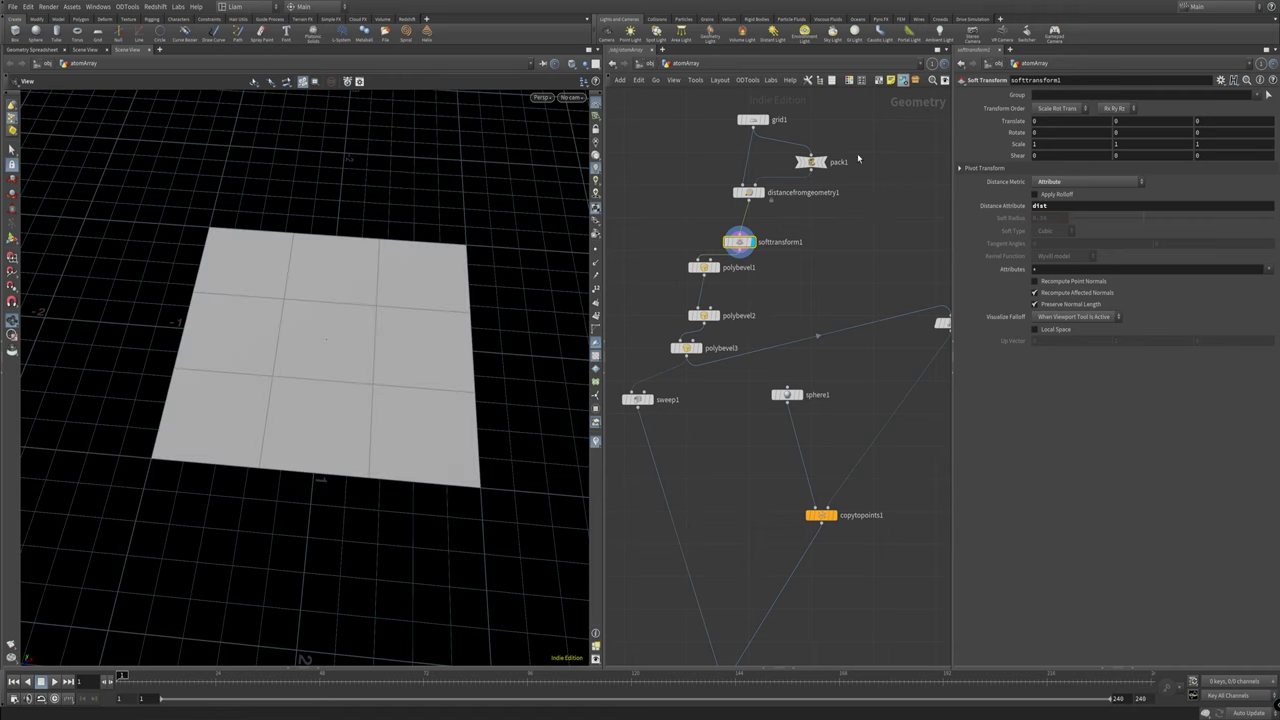
pyautogui.moveTo(1116, 133); pyautogui.dragTo(1205, 114, button='middle')
# Step: Frame the geometry and compare pack1's output, ending with distancefromgeometry1 displayed
pyautogui.click(751, 197)
pyautogui.press('h')
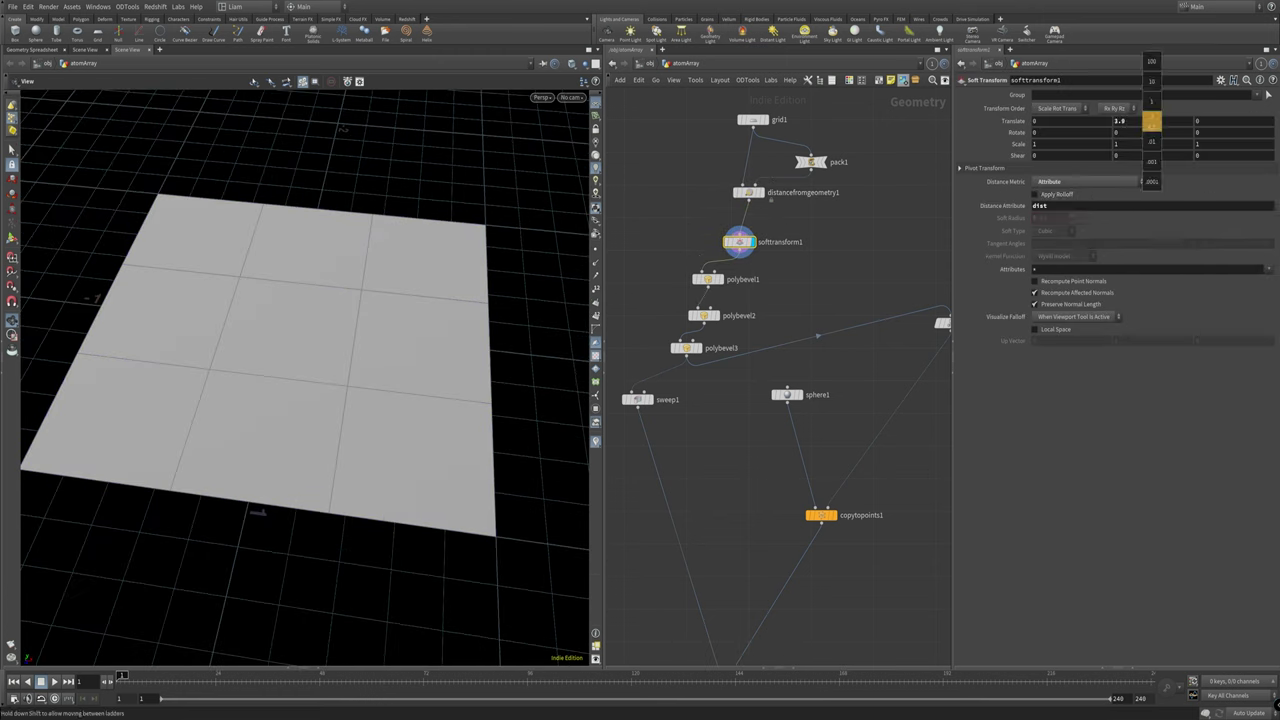
pyautogui.click(822, 162)
pyautogui.click(766, 193)
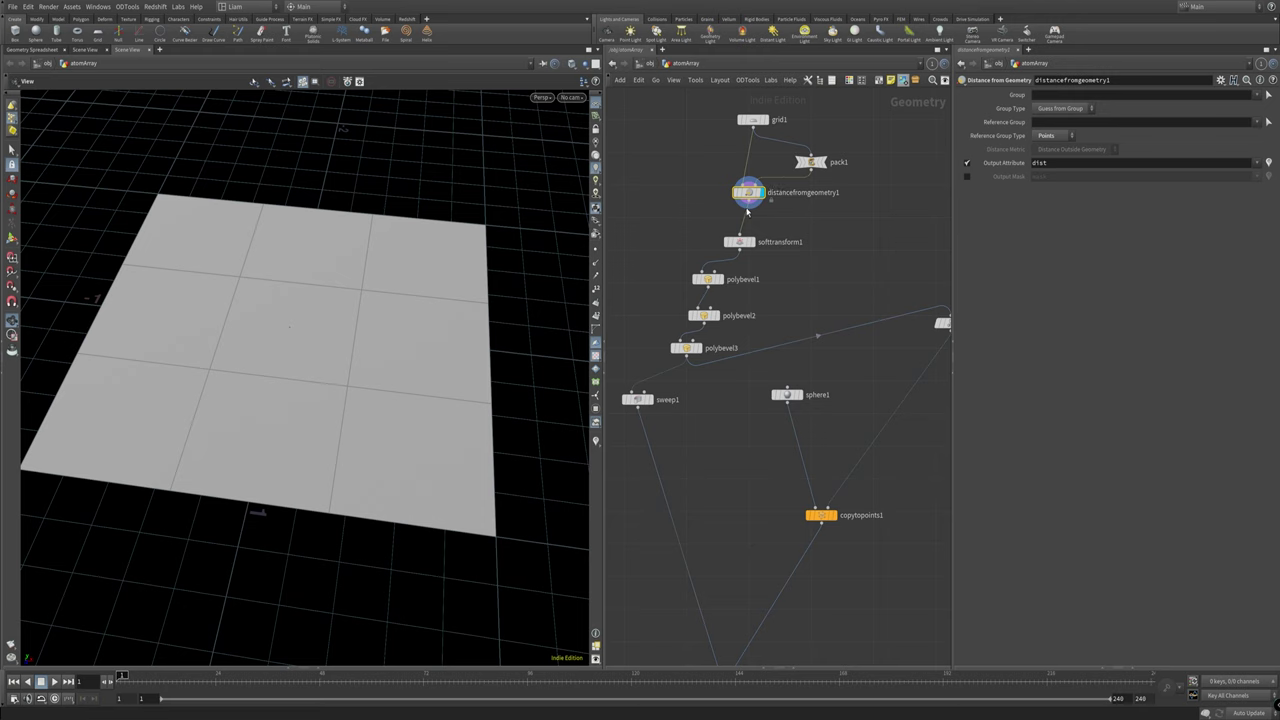
pyautogui.click(1060, 136)
pyautogui.click(1045, 152)
pyautogui.click(1060, 136)
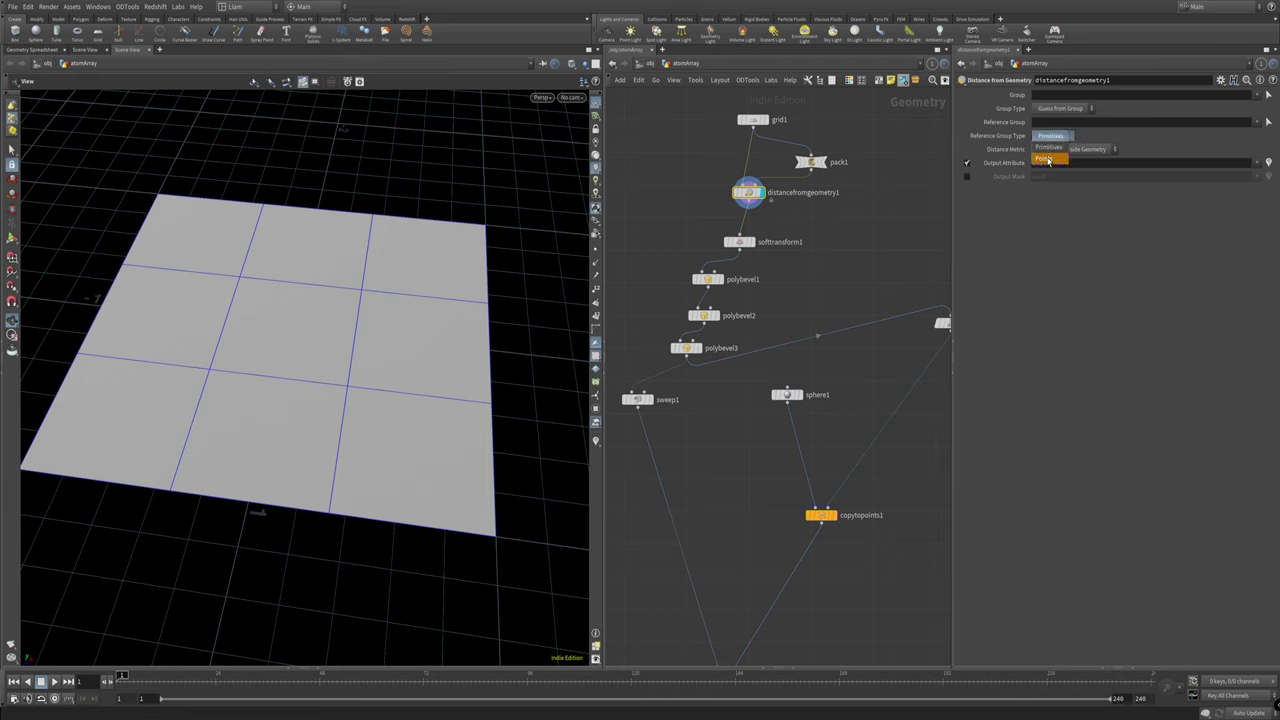
pyautogui.click(1052, 140)
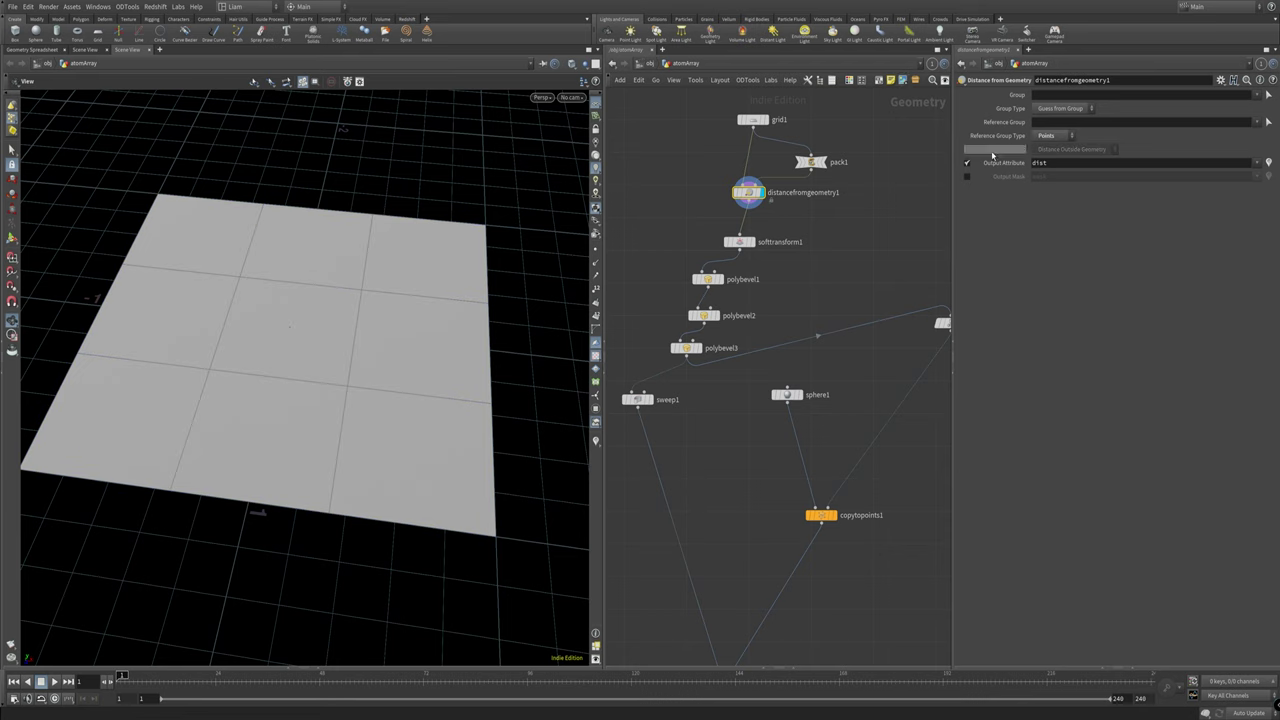
pyautogui.click(790, 242)
# Step: Toggle Apply Rolloff off and back on, and set Soft Radius to 1.3
pyautogui.press('r')
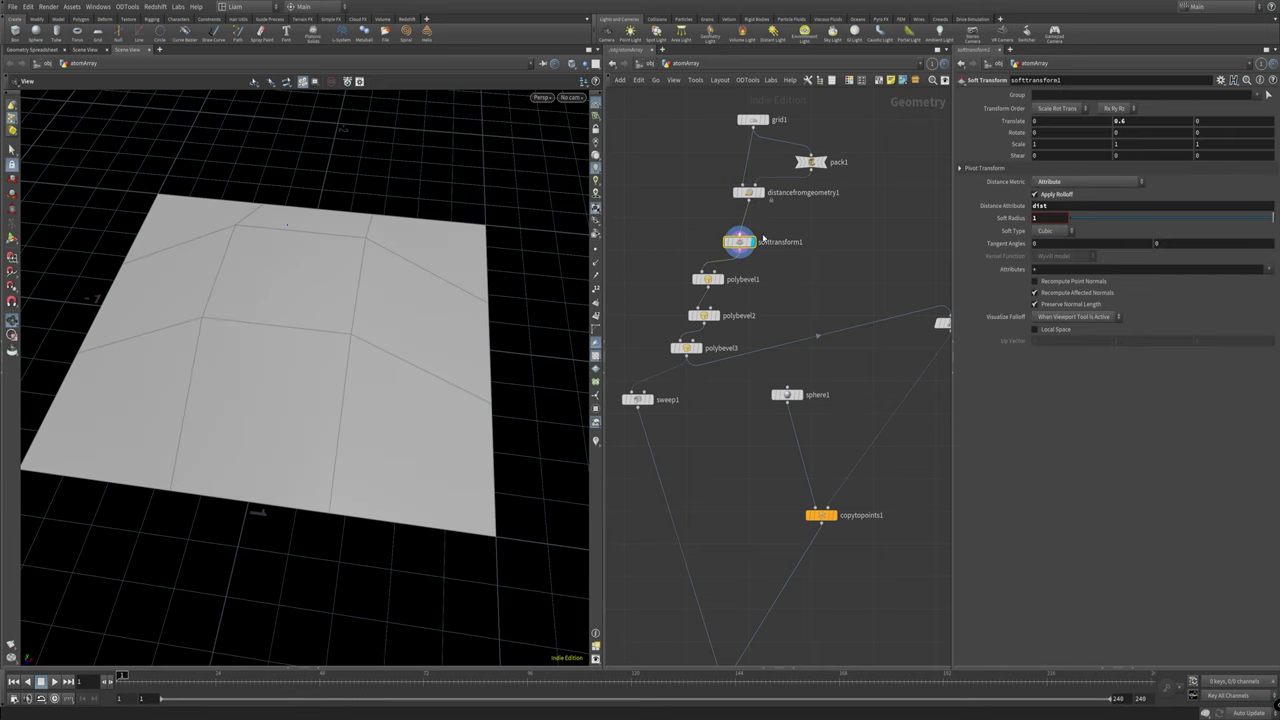
pyautogui.click(1060, 197)
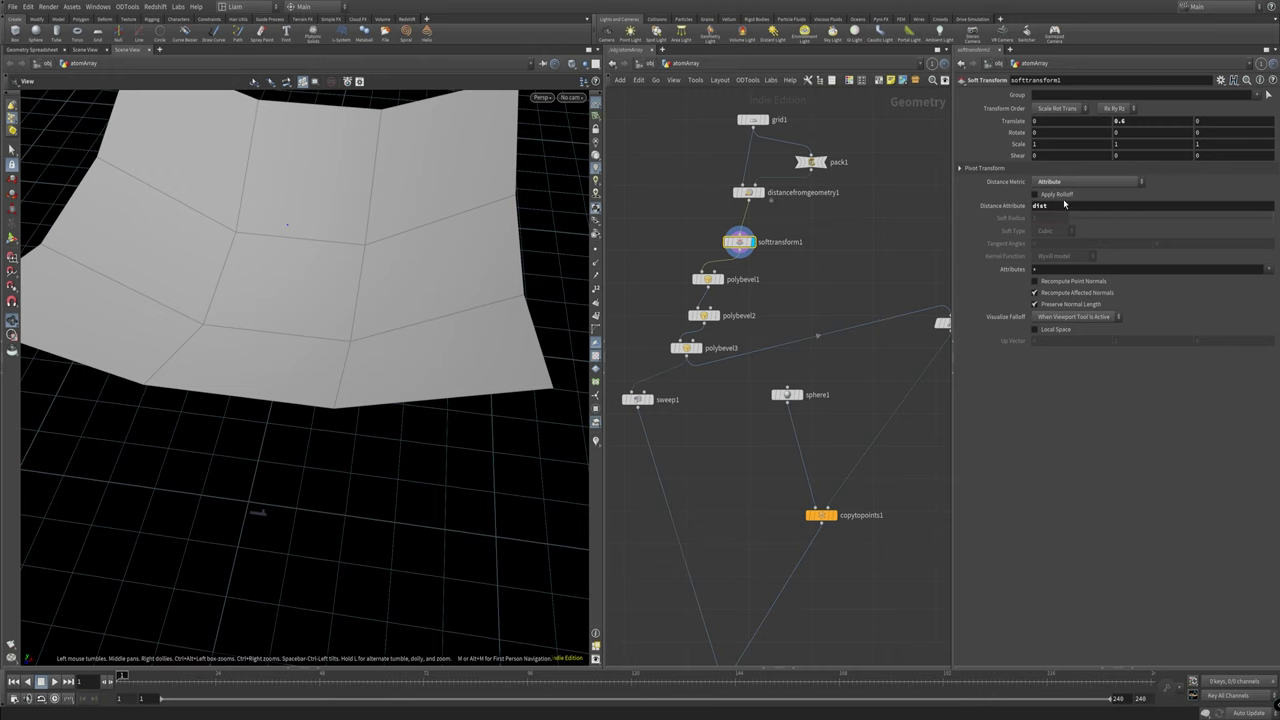
pyautogui.click(1062, 197)
pyautogui.moveTo(1256, 220); pyautogui.dragTo(1090, 228)
pyautogui.moveTo(1056, 217)
pyautogui.mouseDown(button='middle')
pyautogui.moveTo(1109, 217)
pyautogui.moveTo(1080, 217)
pyautogui.mouseUp(button='middle')
# Step: Set softtransform1's Translate Y to -0.35 and bring merge1 into view
pyautogui.click(1136, 121)
pyautogui.write('-.35')
pyautogui.press('Return')
pyautogui.moveTo(160, 410); pyautogui.dragTo(117, 408)
pyautogui.moveTo(745, 646); pyautogui.dragTo(763, 500, button='middle')
# Step: Display merge1 and orbit to view the domed lattice from above
pyautogui.click(768, 541)
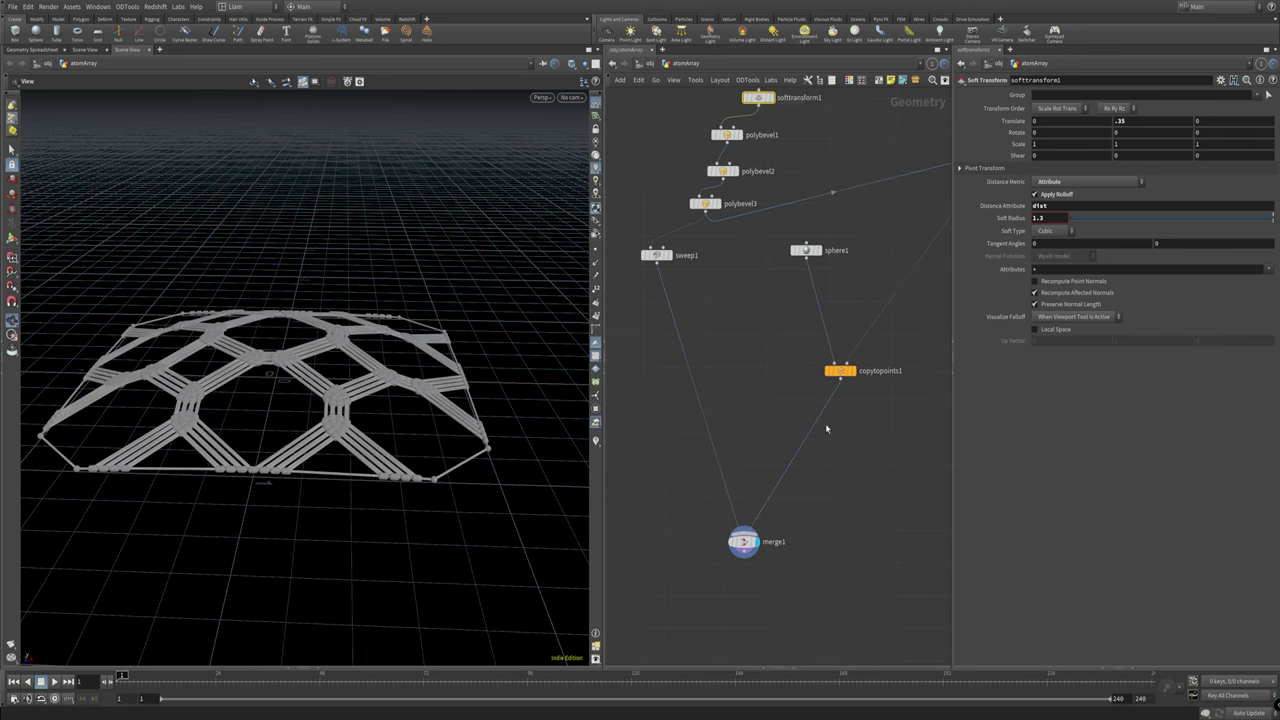
pyautogui.moveTo(282, 297); pyautogui.dragTo(320, 370)
pyautogui.scroll(5, 769, 279)
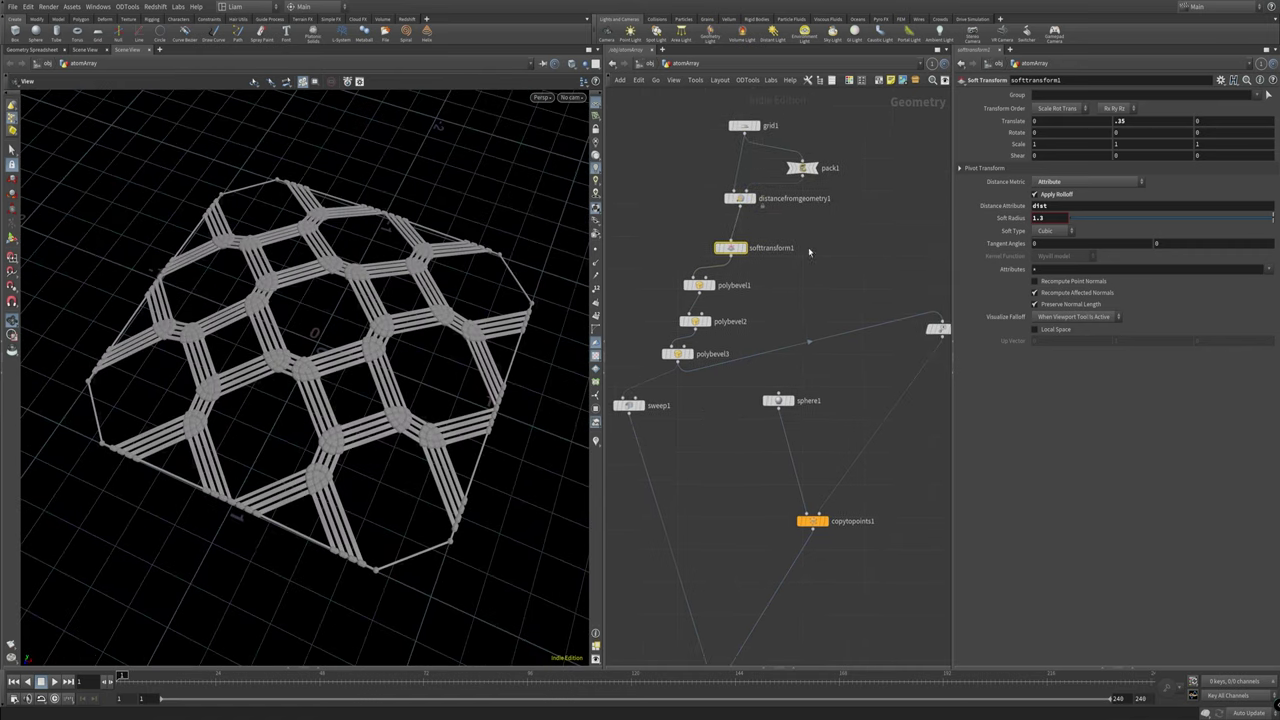